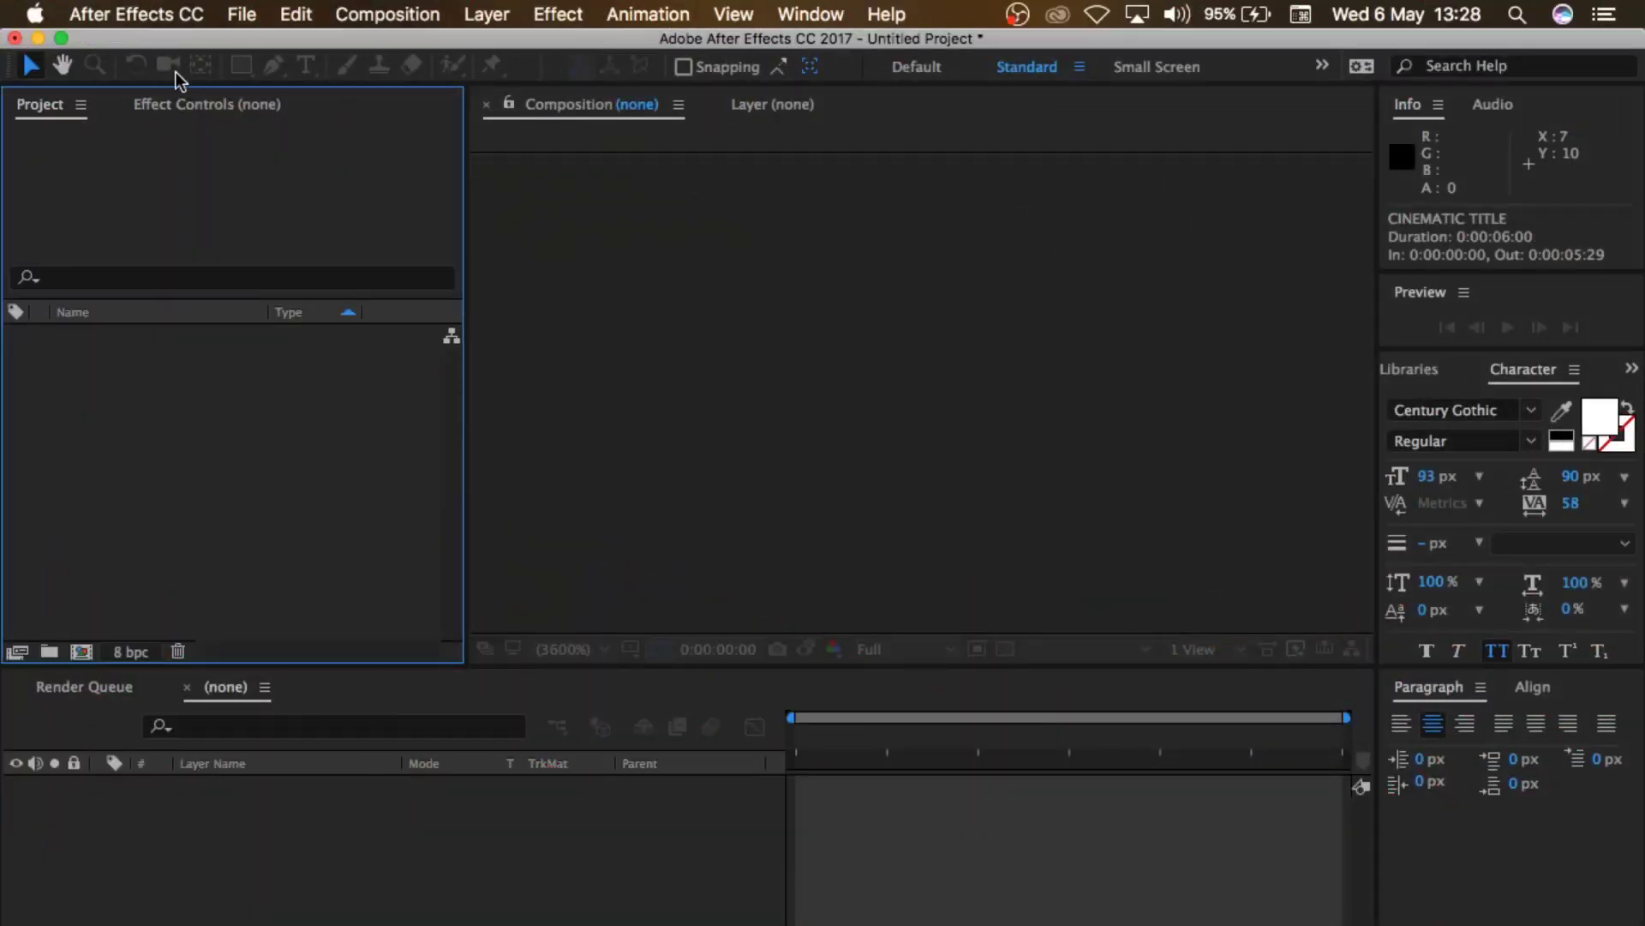
Step: Create a 1920 x 1080 composition named Text Animation at 30 fps, 6 seconds long, with Third resolution
click(356, 15)
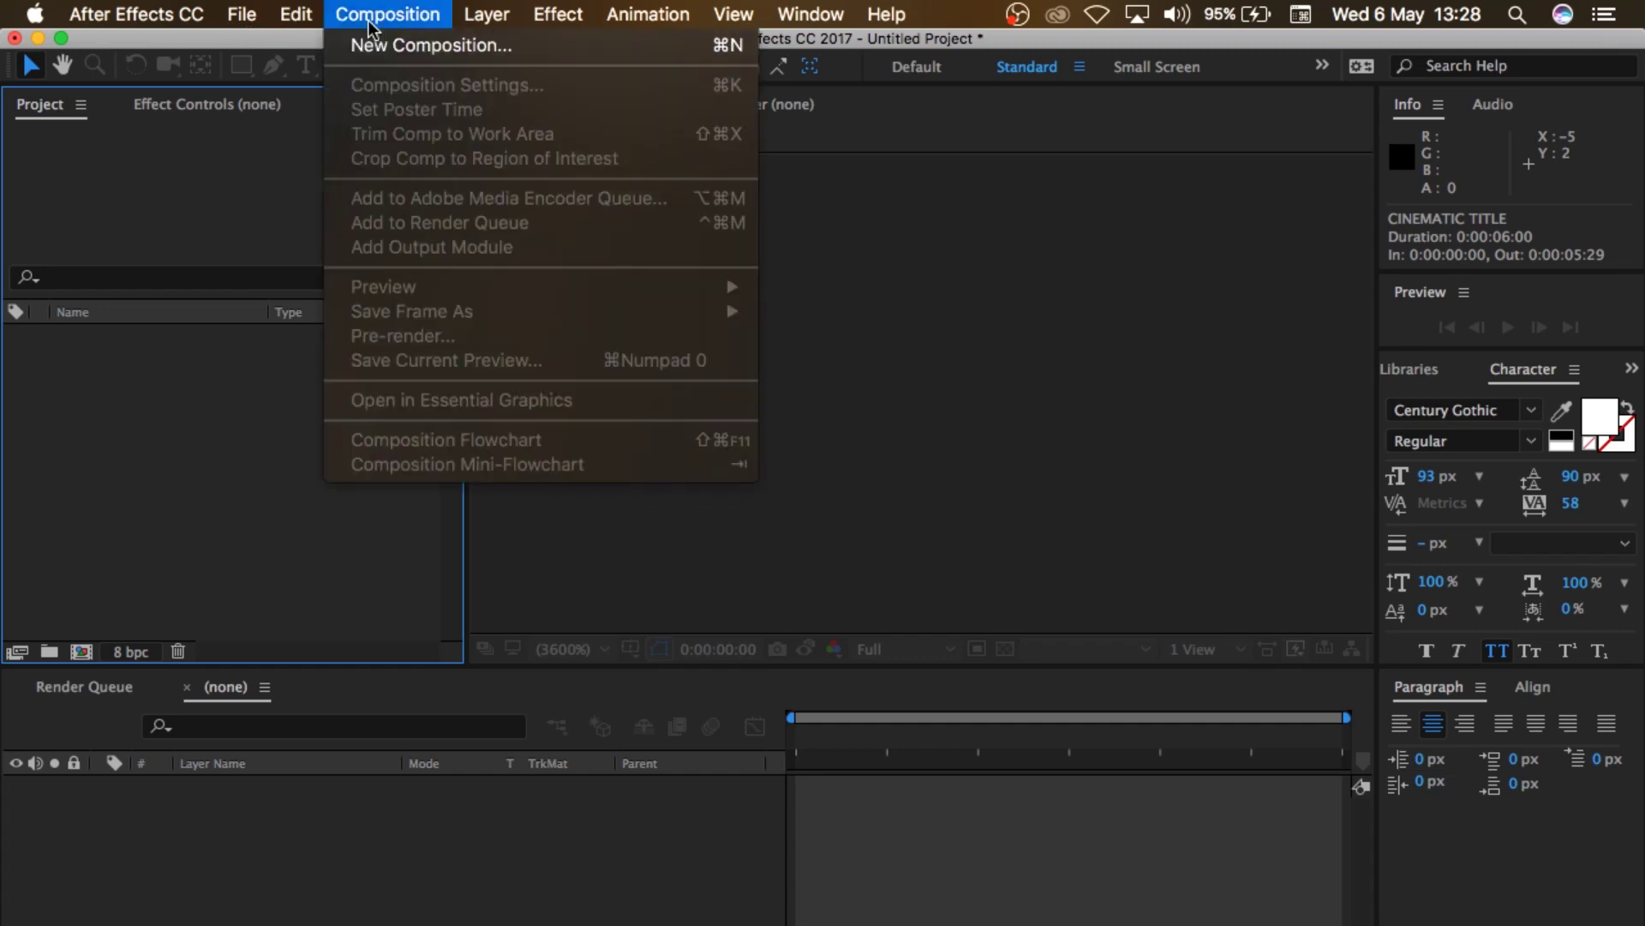
click(394, 48)
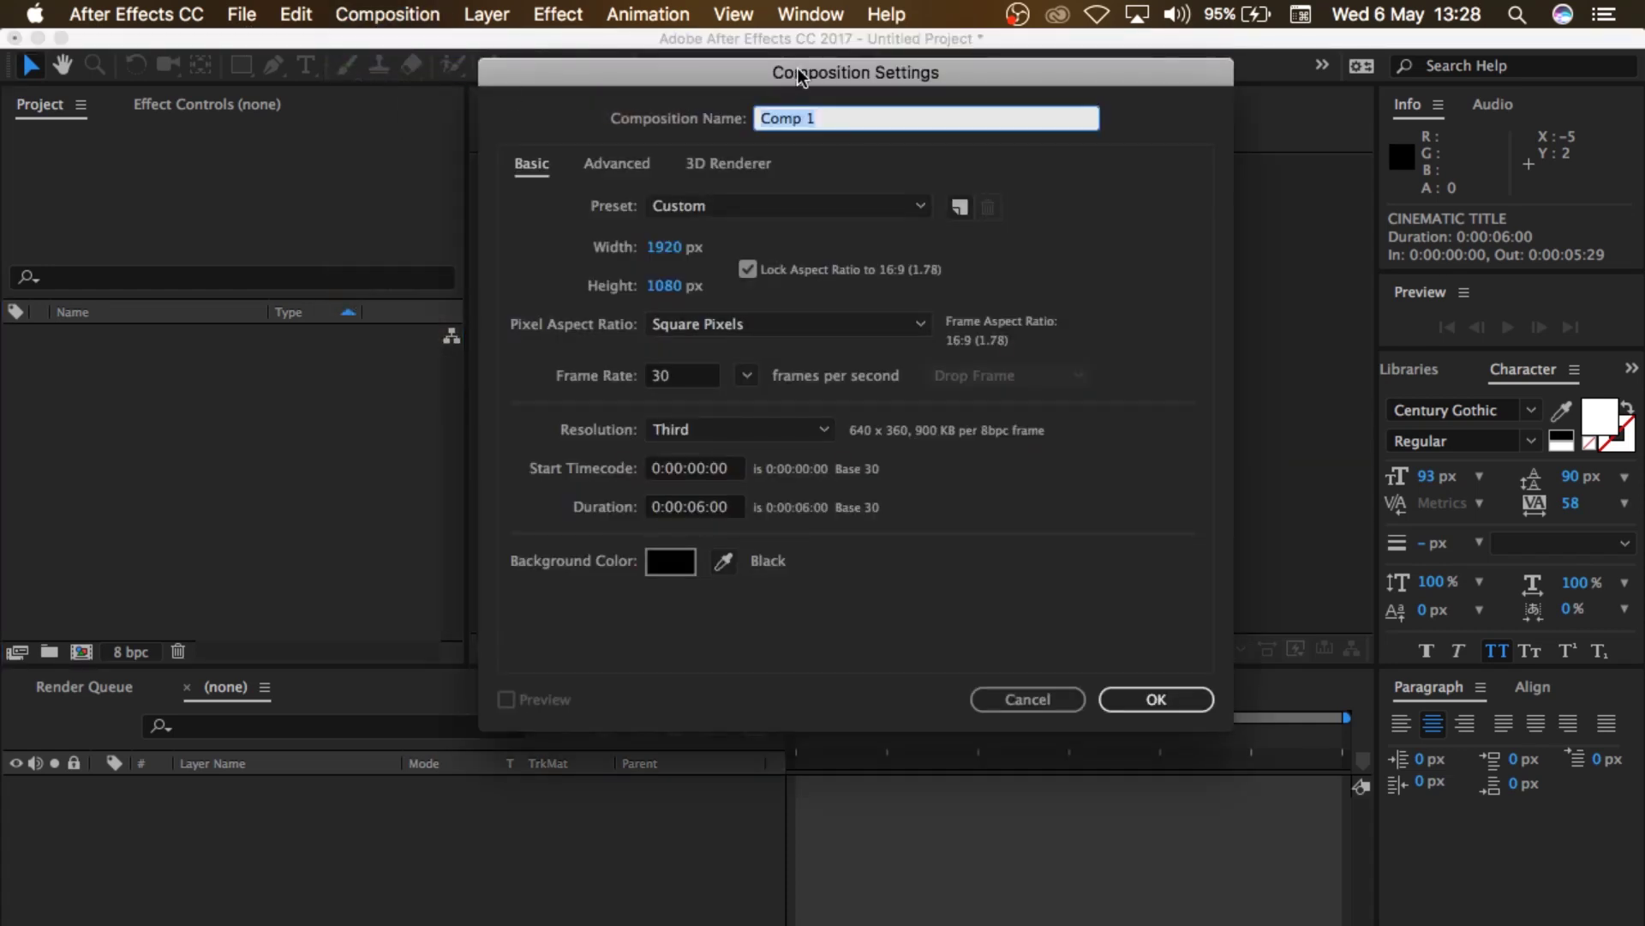
text(Text Animation)
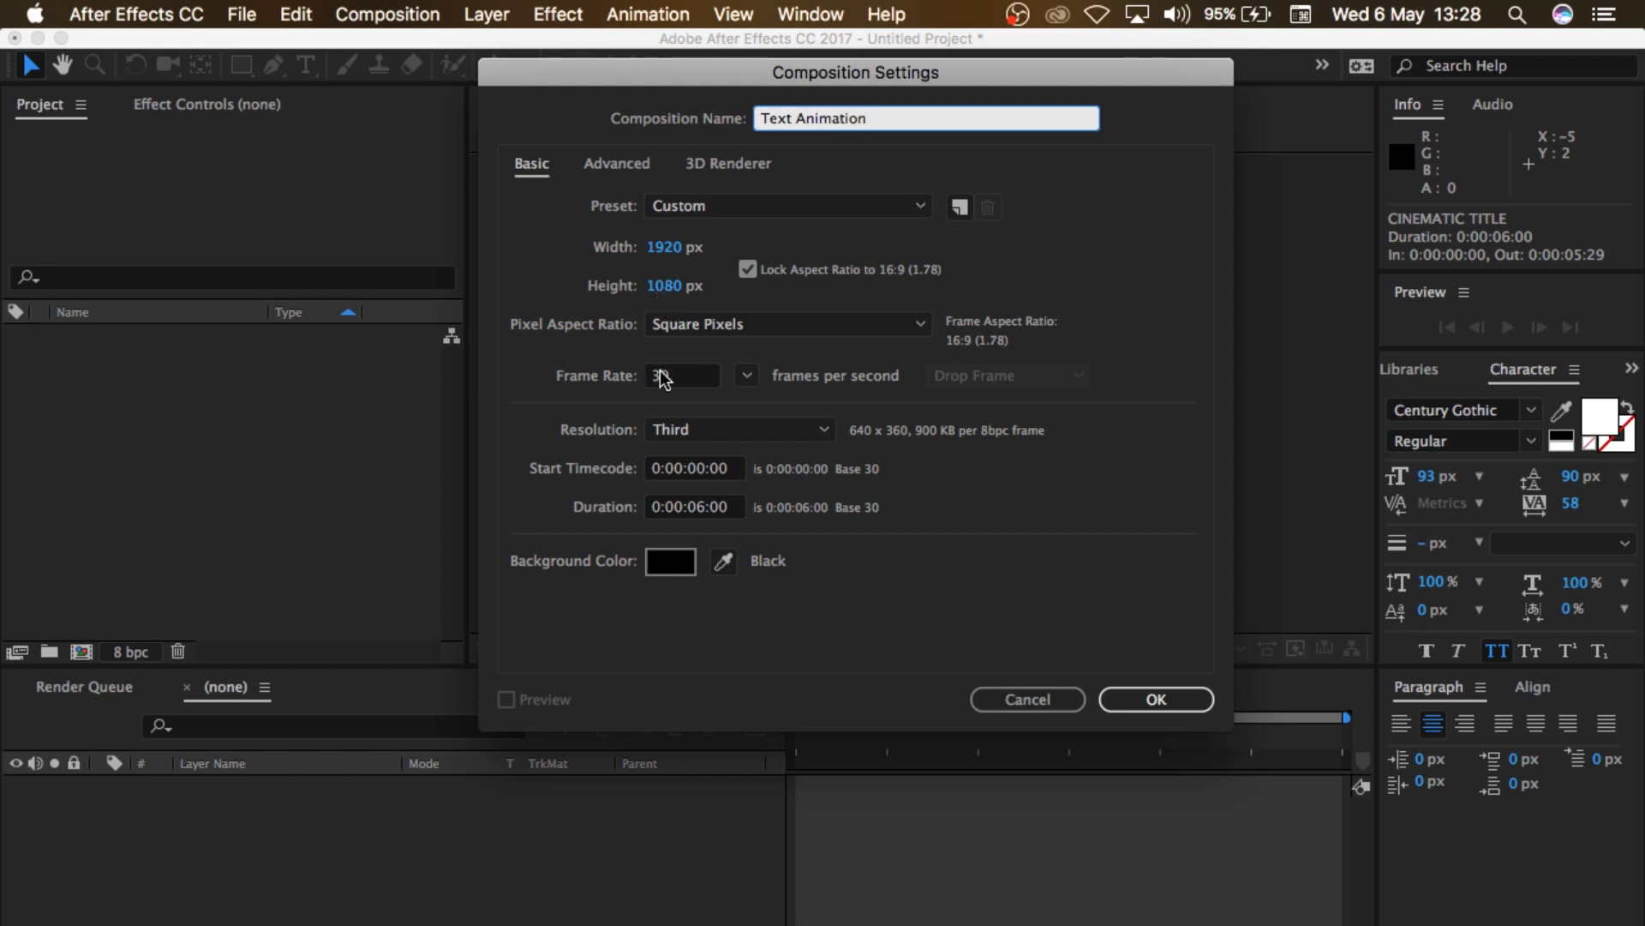
click(685, 432)
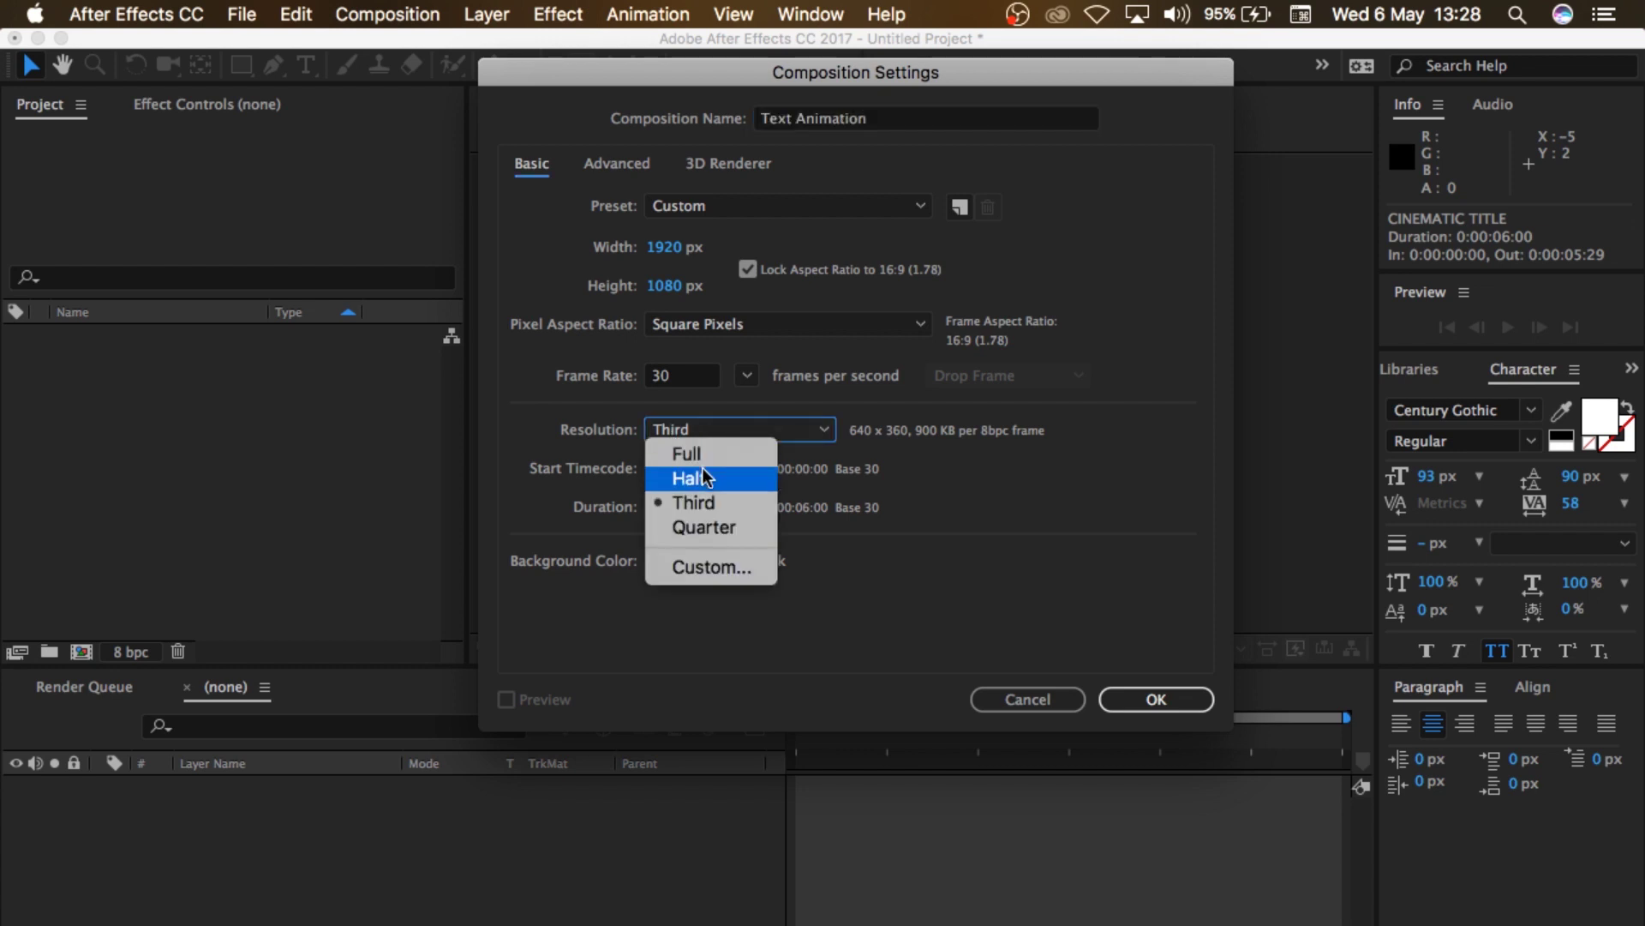
click(746, 428)
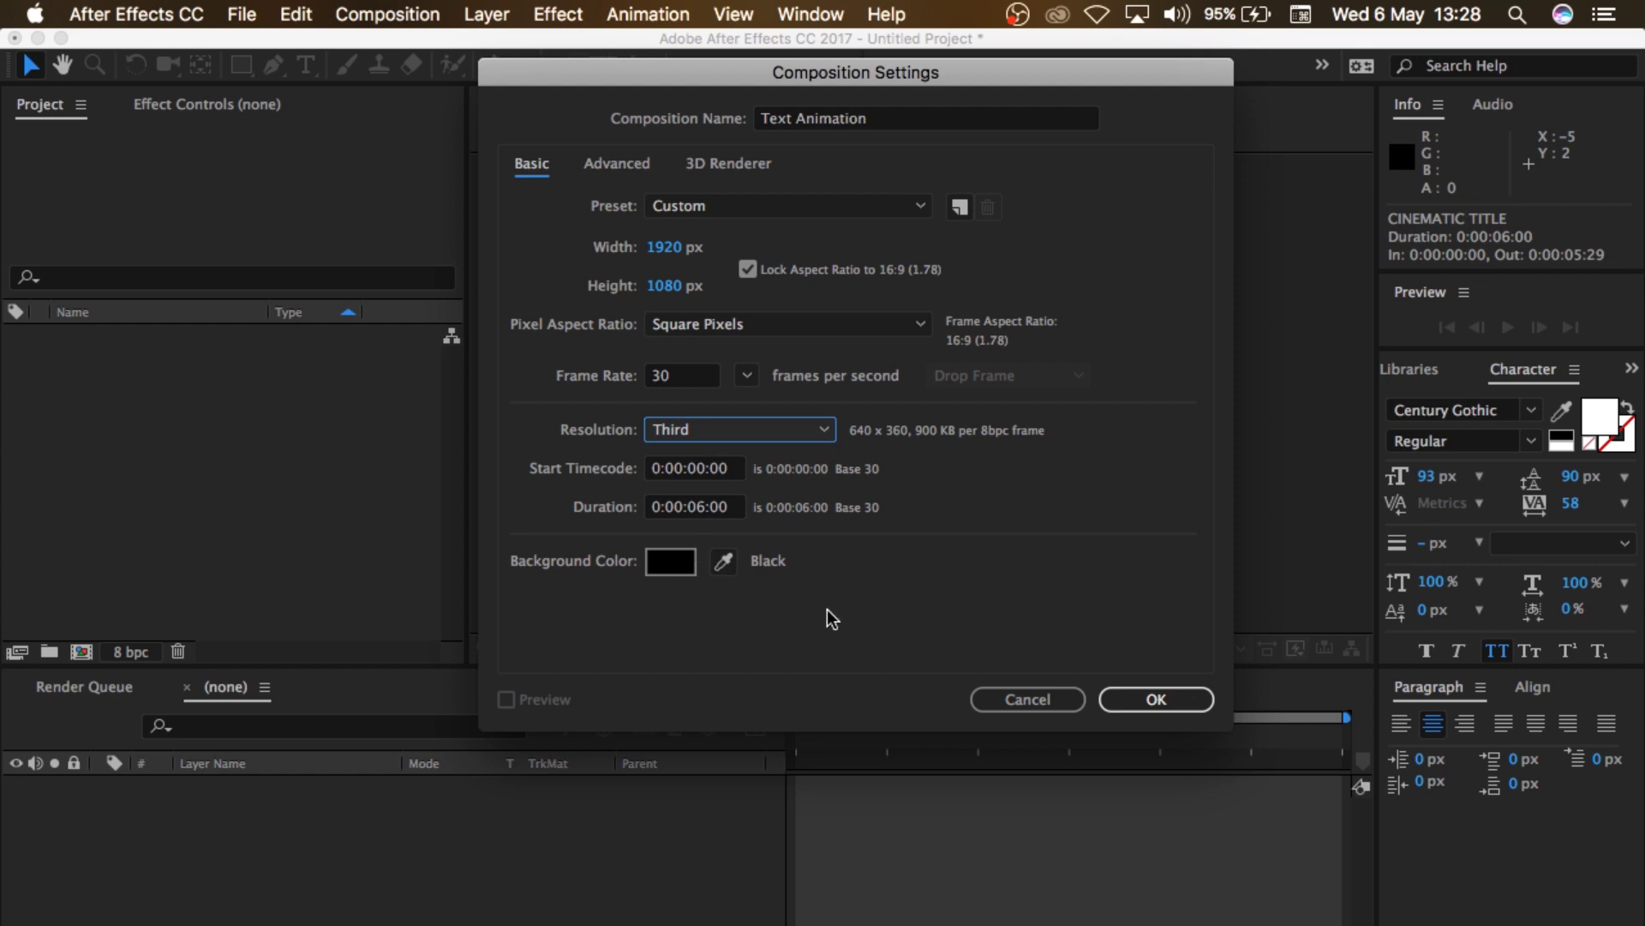
click(1140, 691)
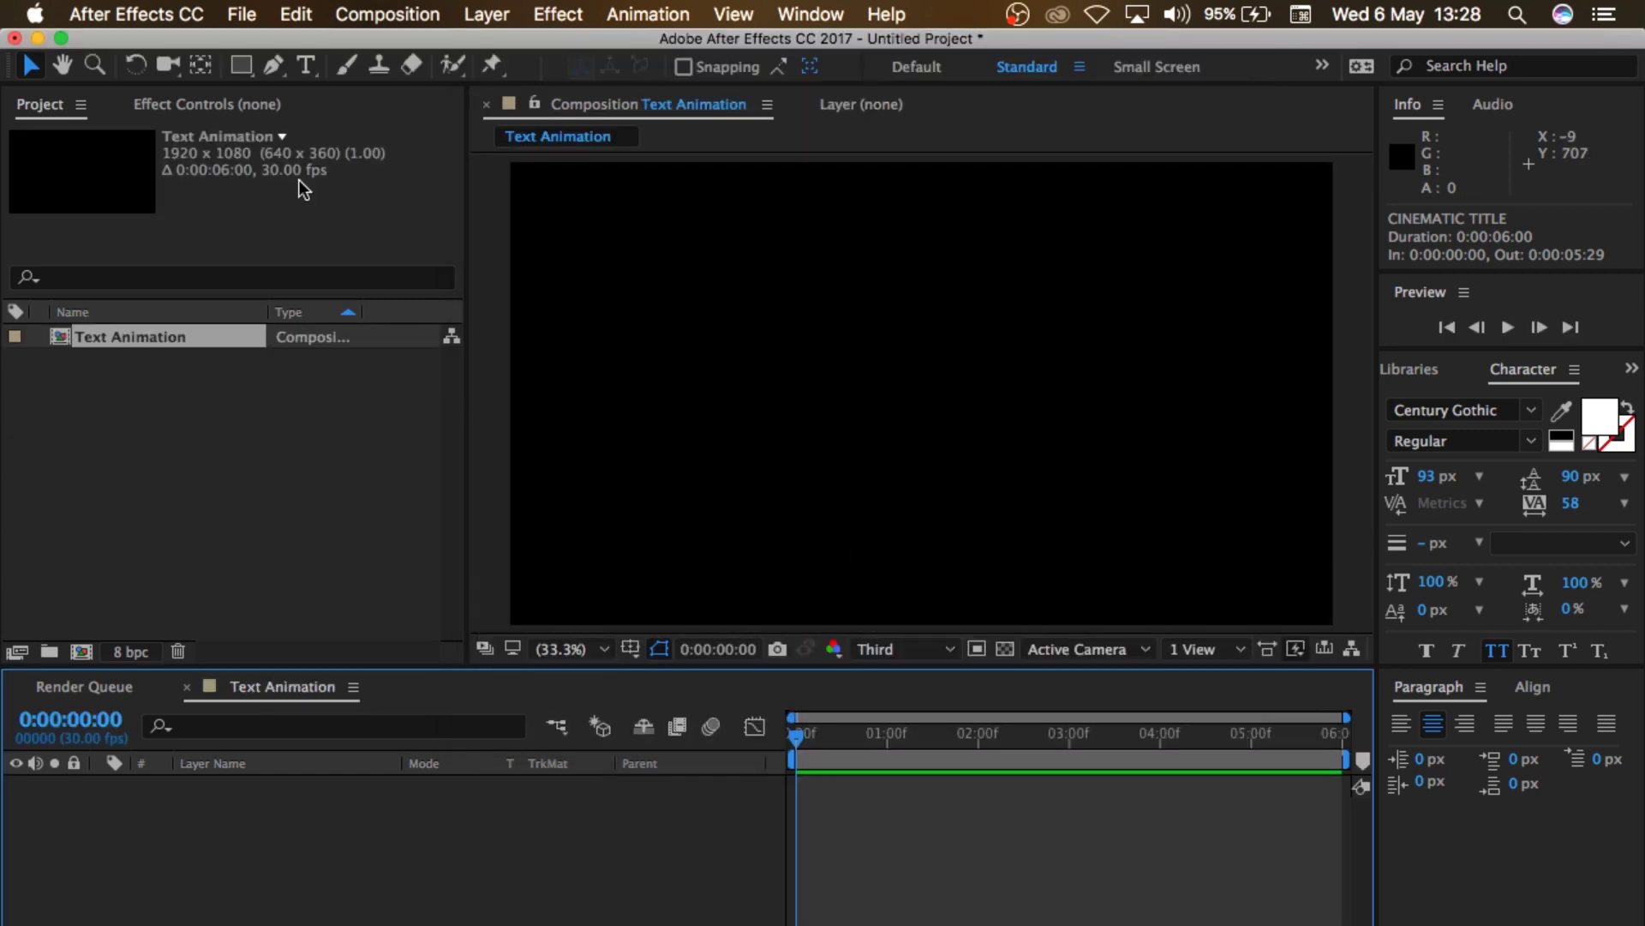
Step: Add the text ANIMATION to the composition and move it near the middle of the frame, at about 771, 597
click(306, 65)
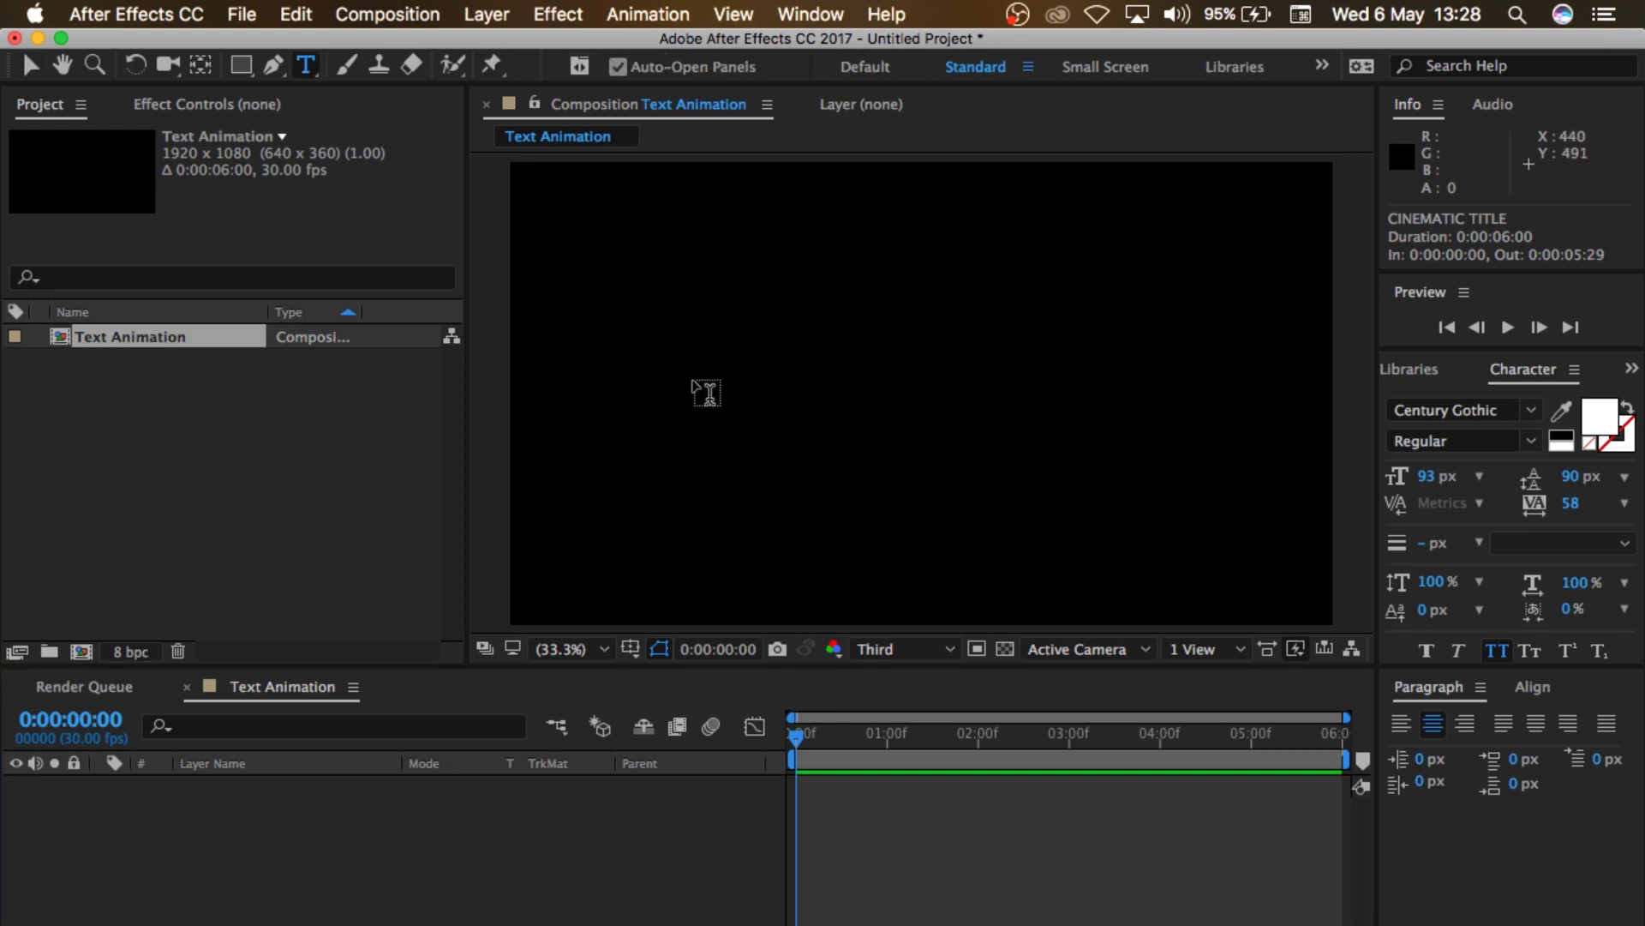
click(659, 427)
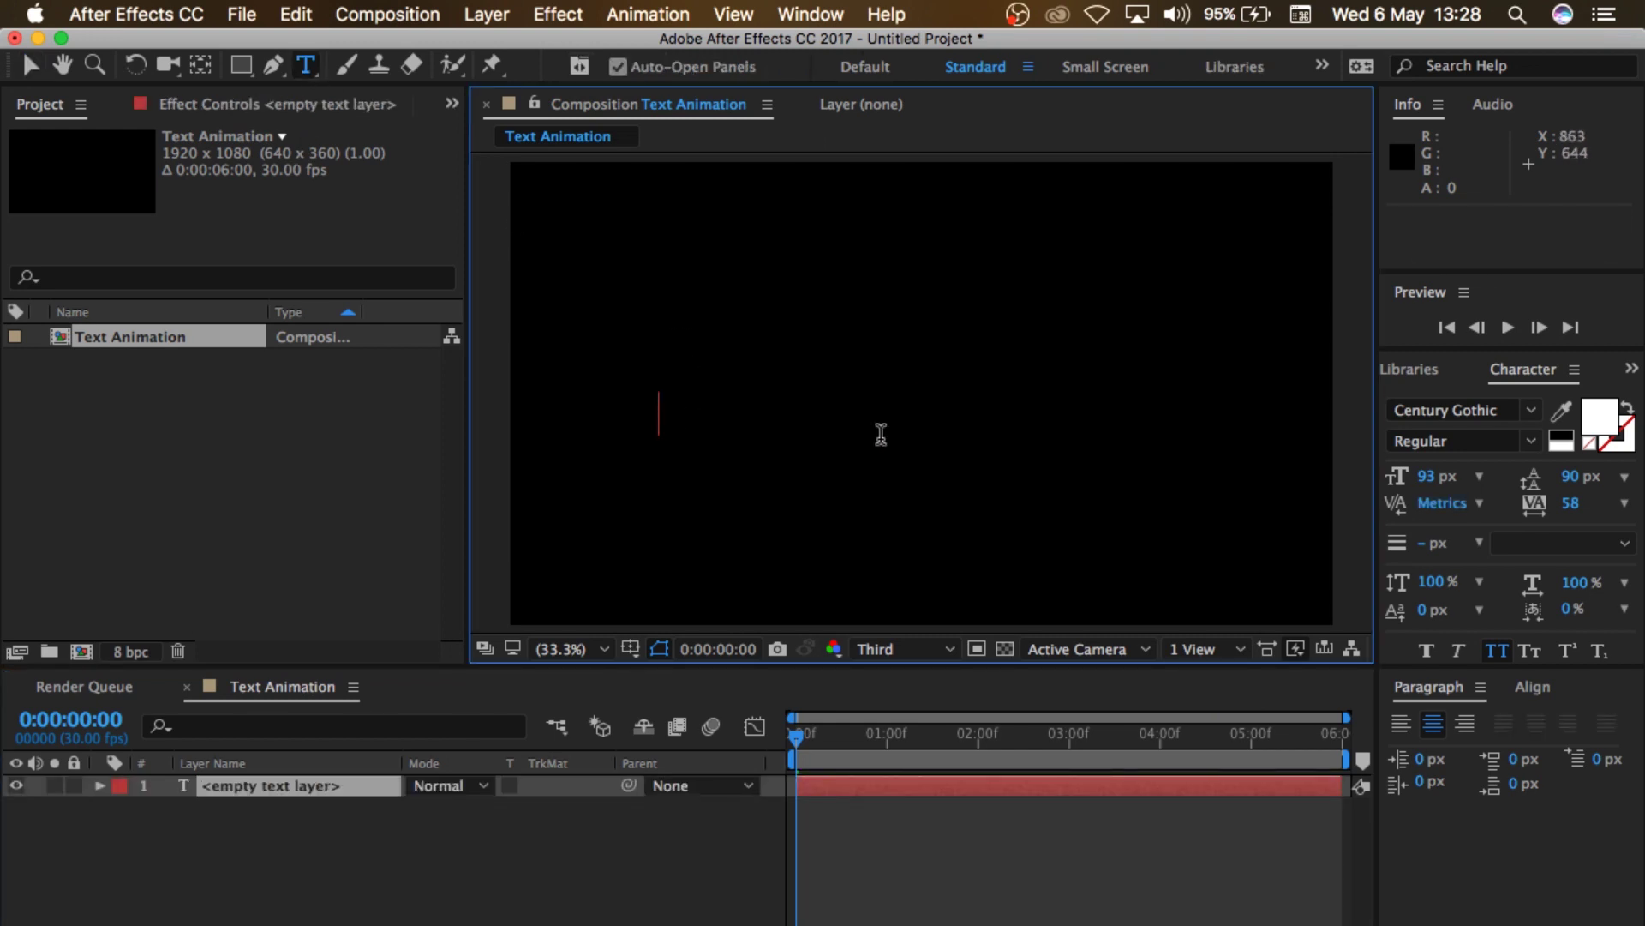
text(ANIMATION)
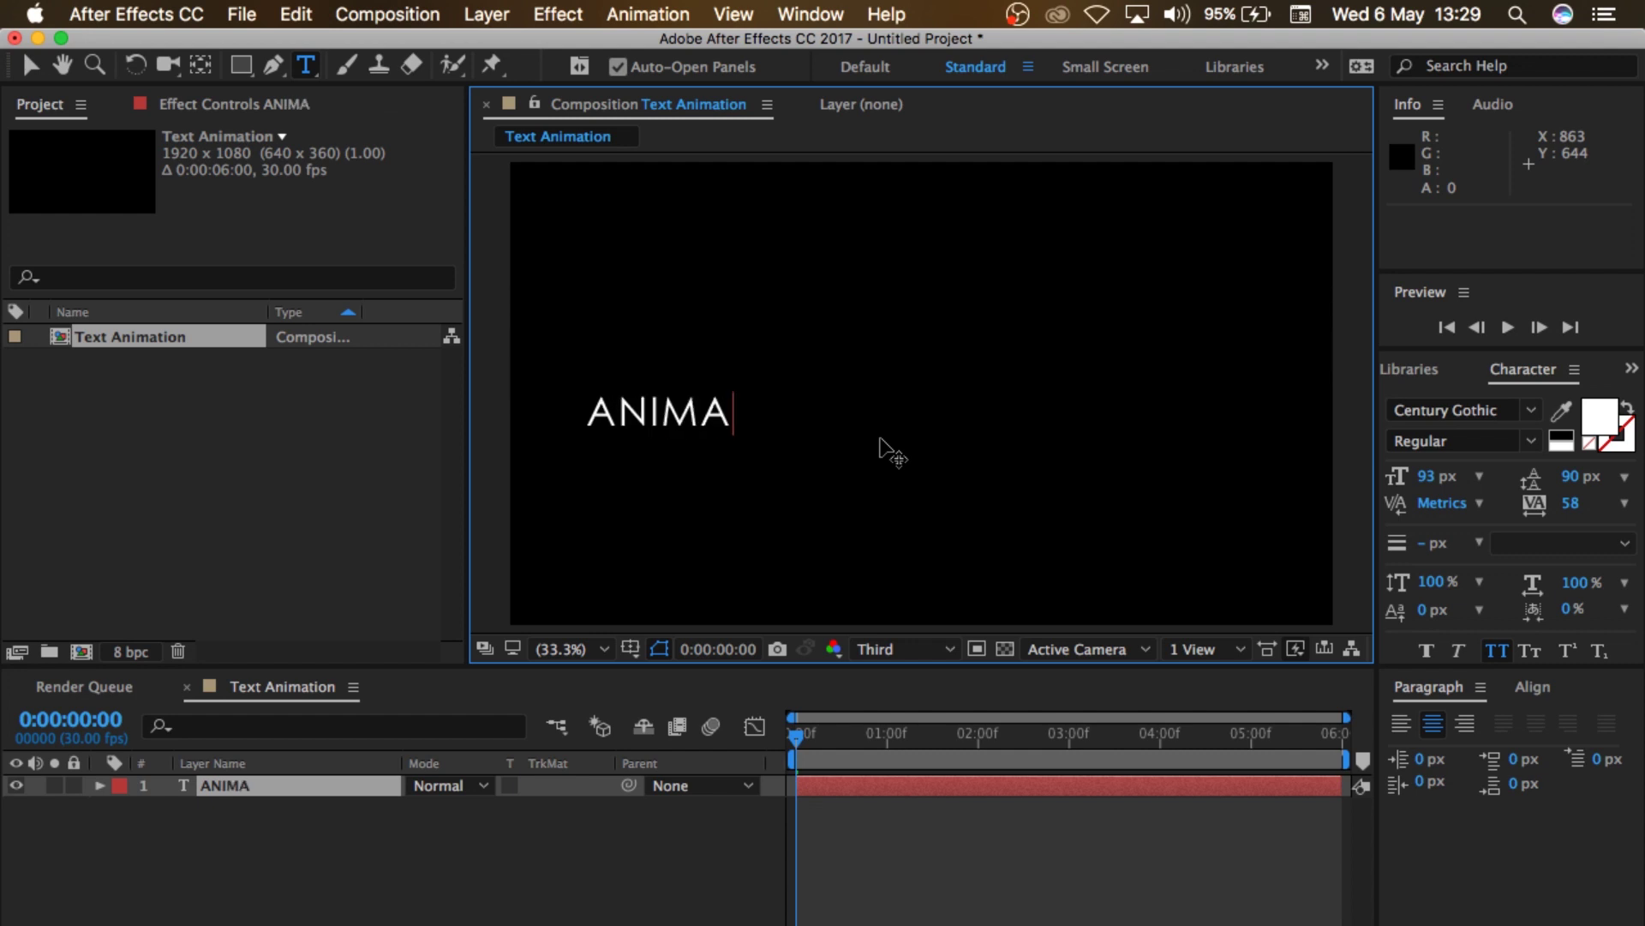
click(30, 66)
drag(685, 428, 871, 410)
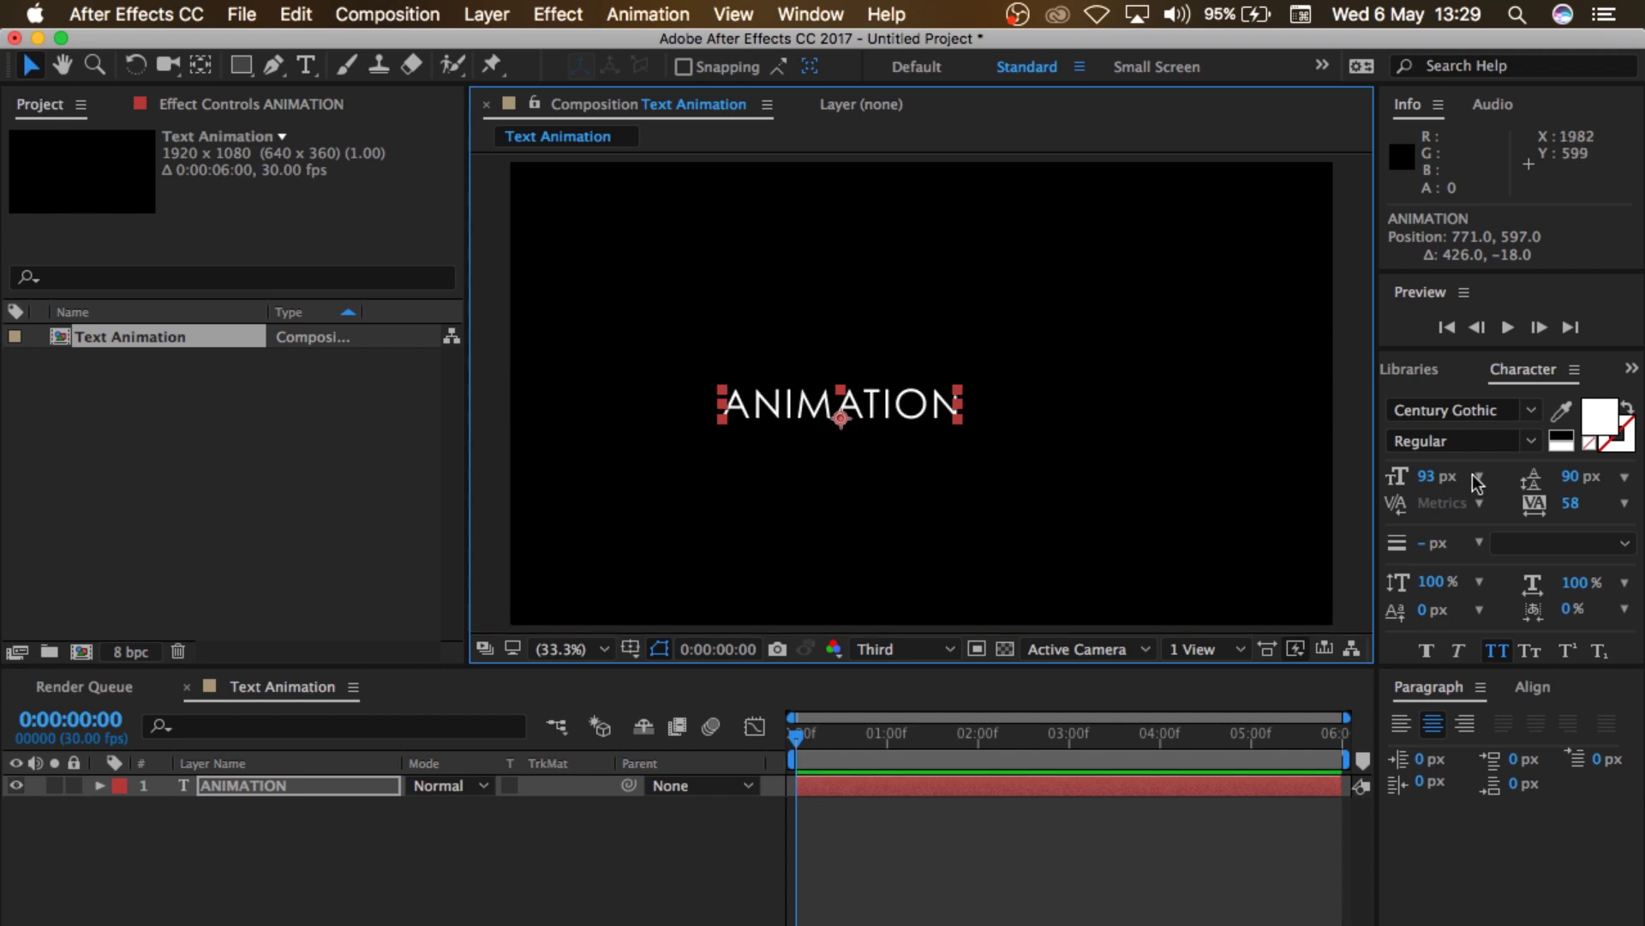
Step: Change the ANIMATION text's font to American Captain and set its size to 211 px
click(1529, 417)
scroll(1492, 501, up, 15)
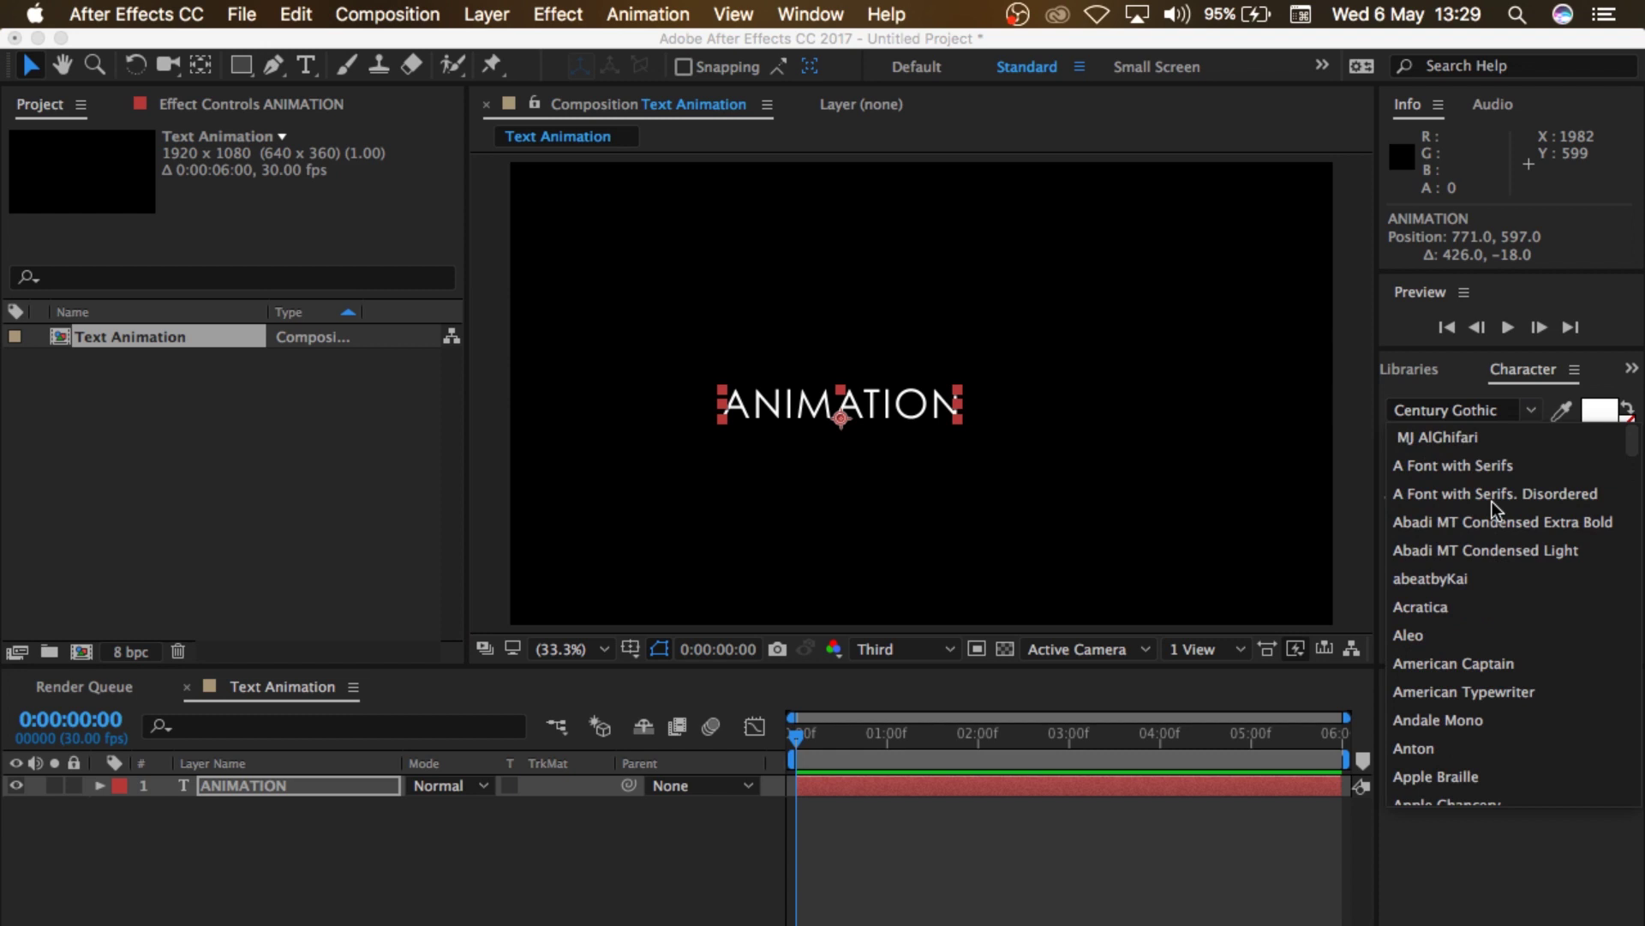
click(1488, 665)
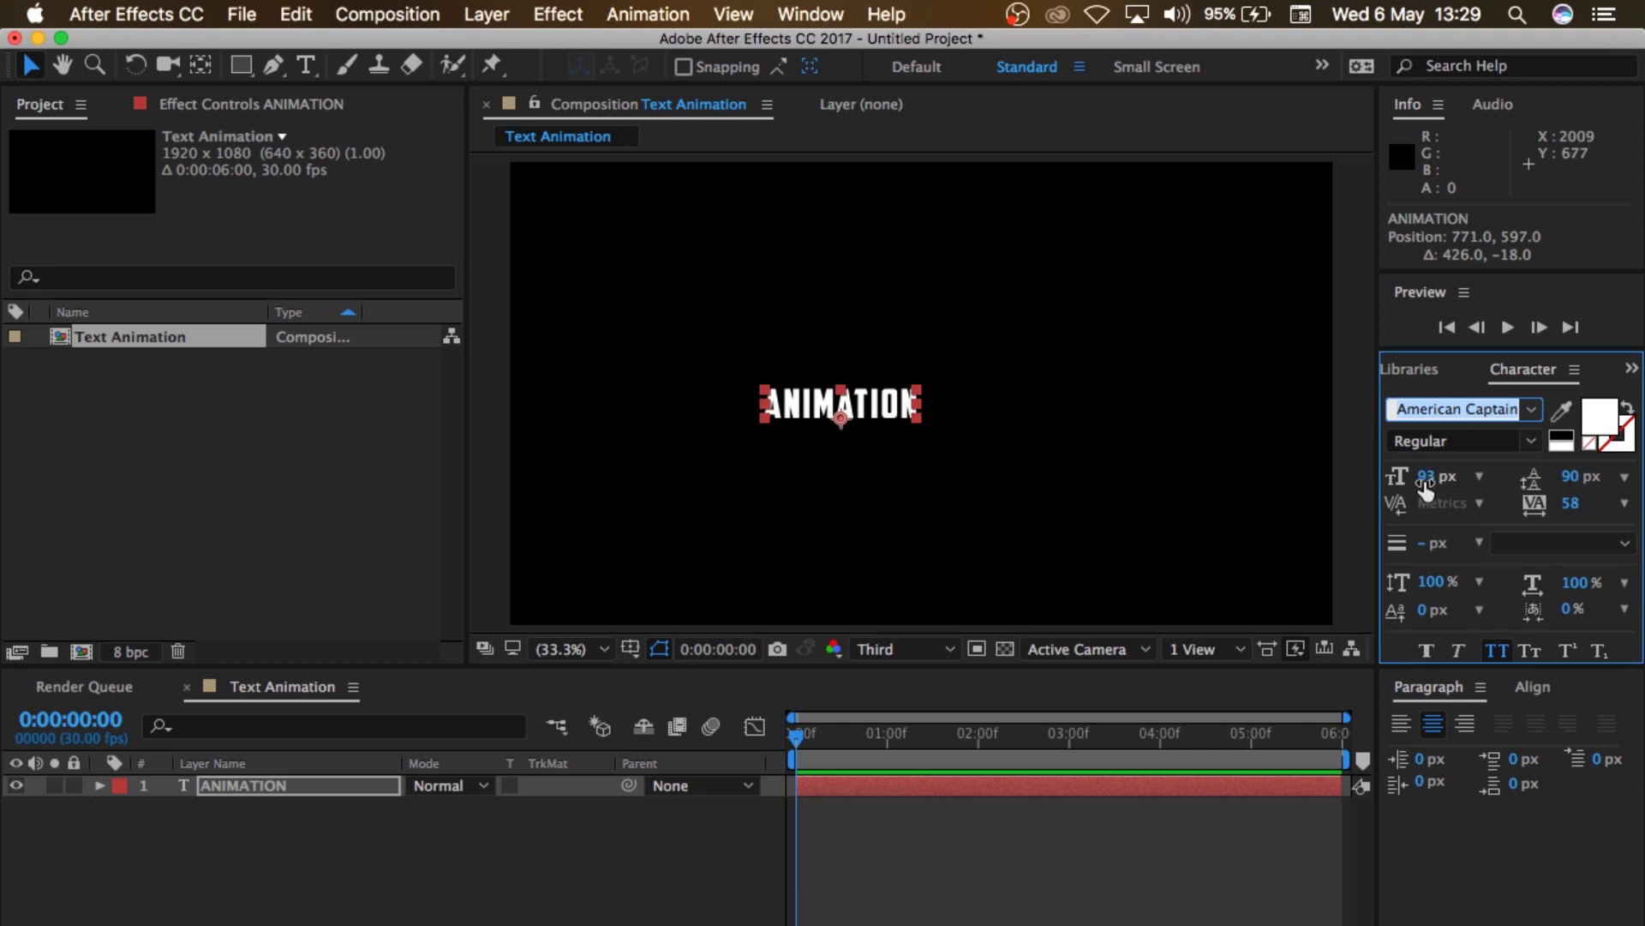
drag(1425, 486, 1571, 472)
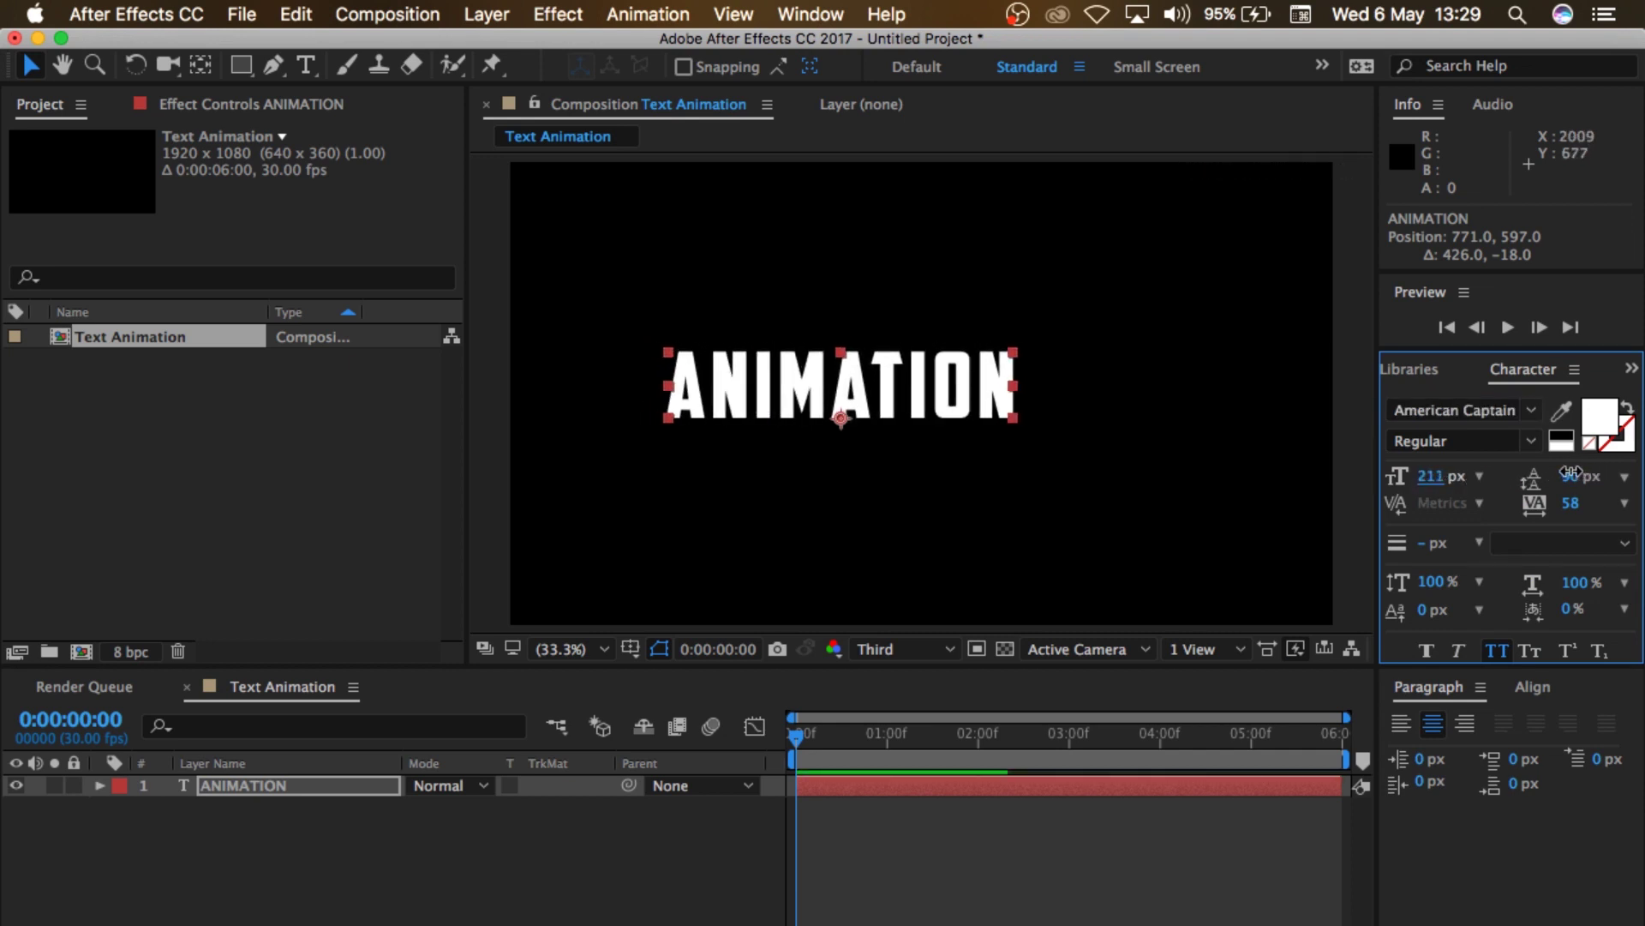
Step: Centre the ANIMATION text horizontally and vertically, aligning the layer to the composition
drag(973, 402, 1057, 420)
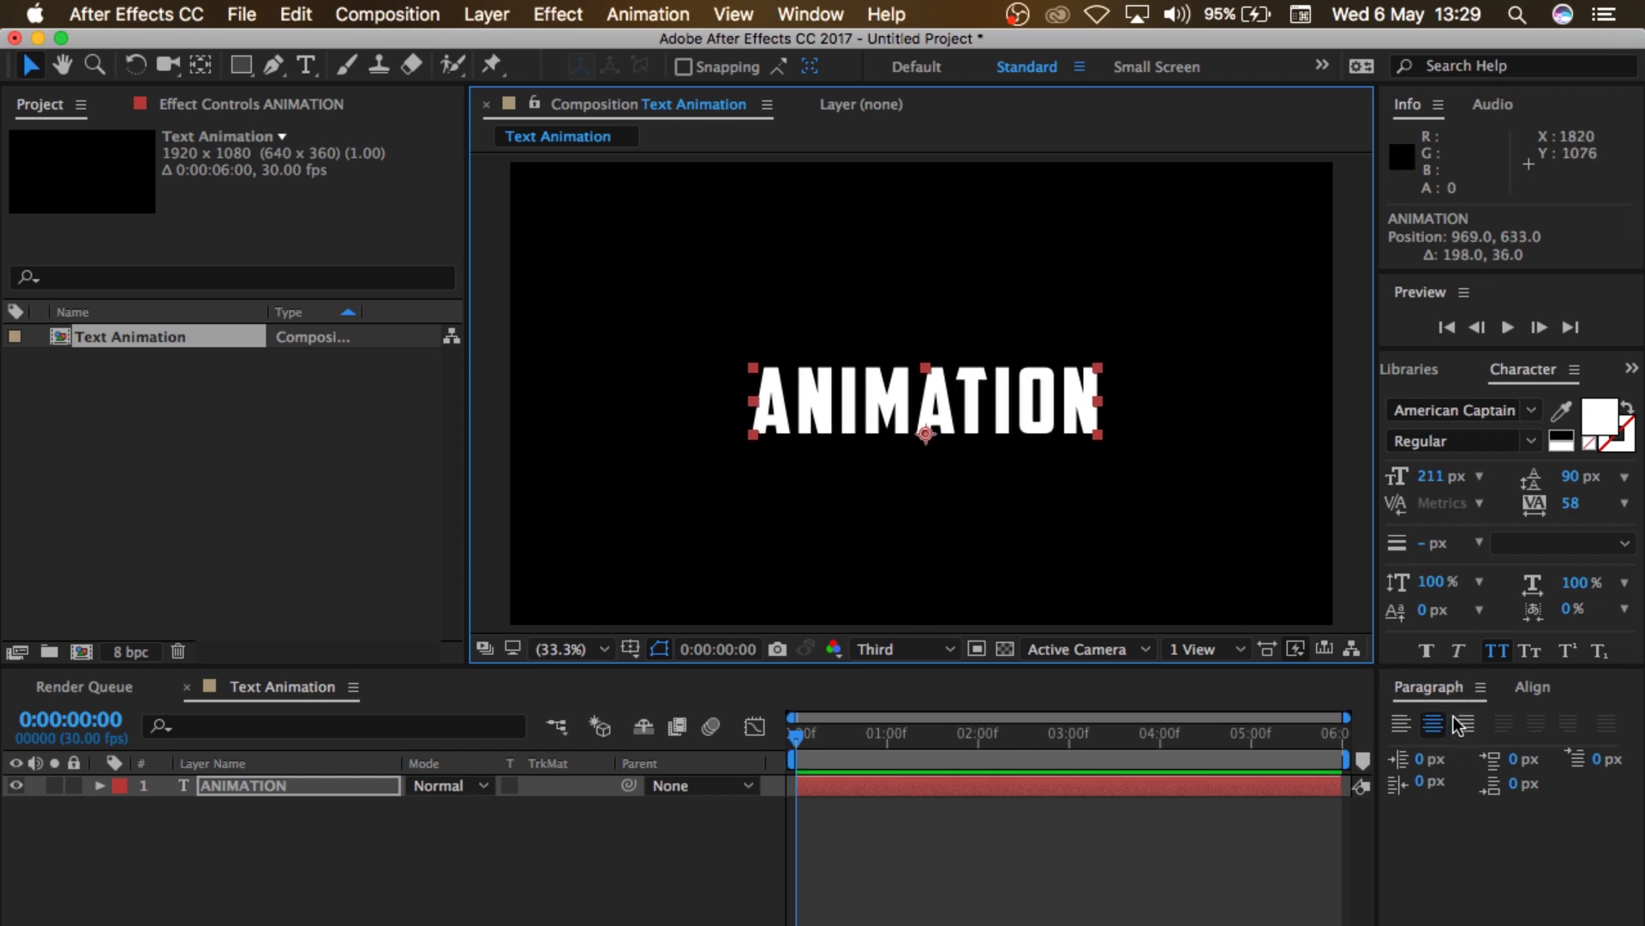
click(809, 16)
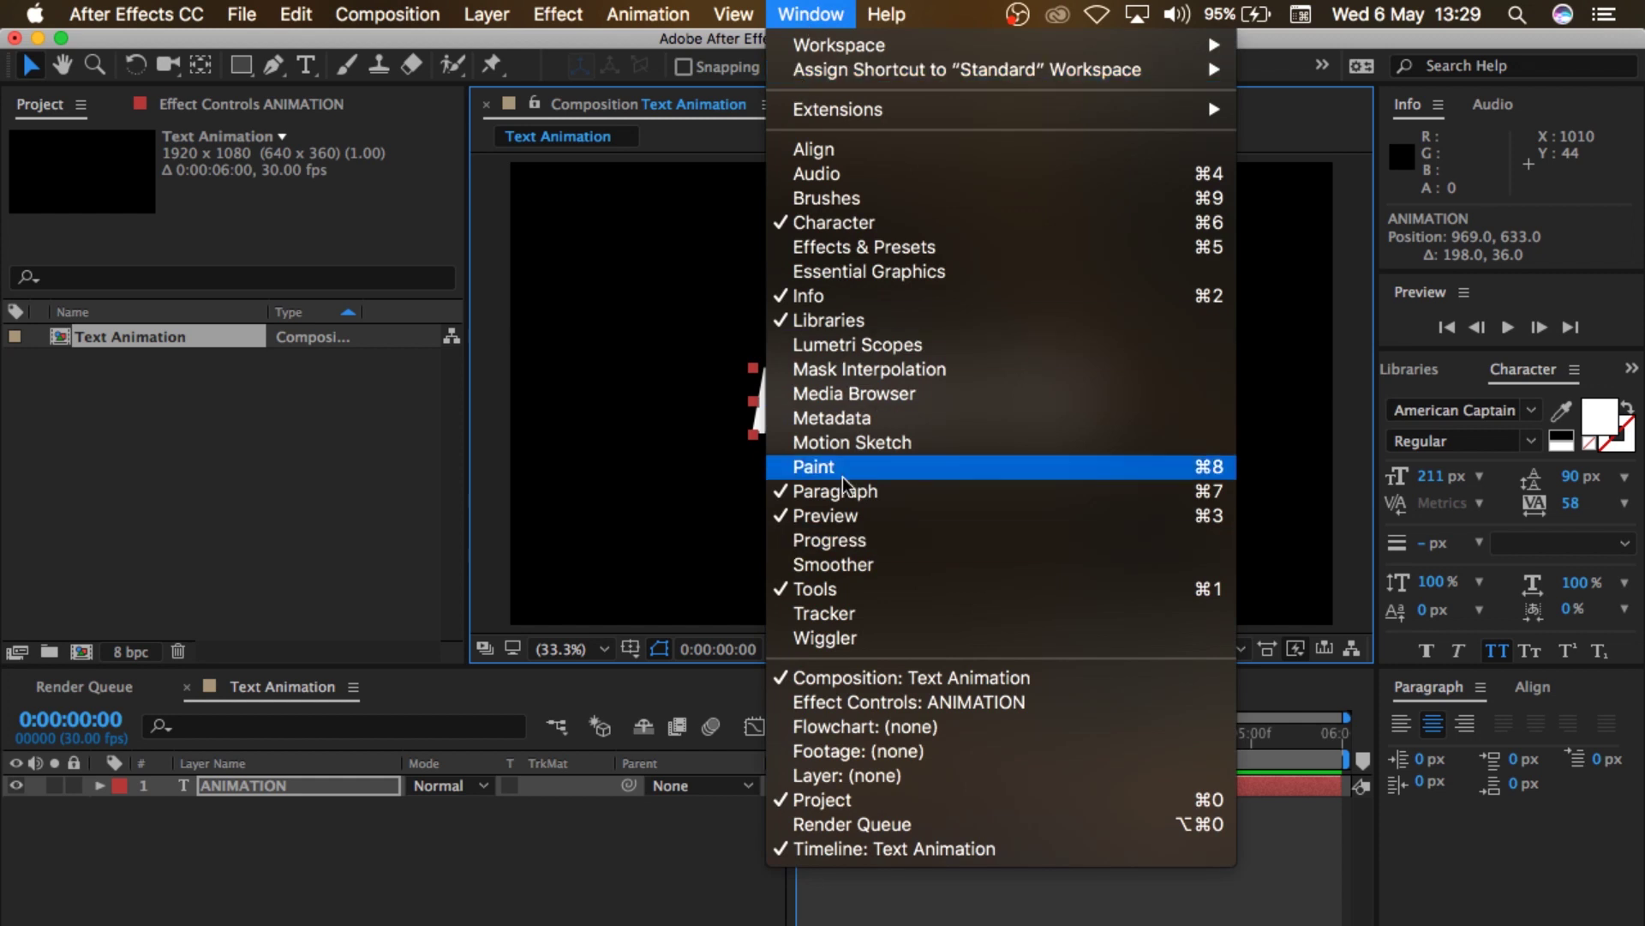
click(1505, 733)
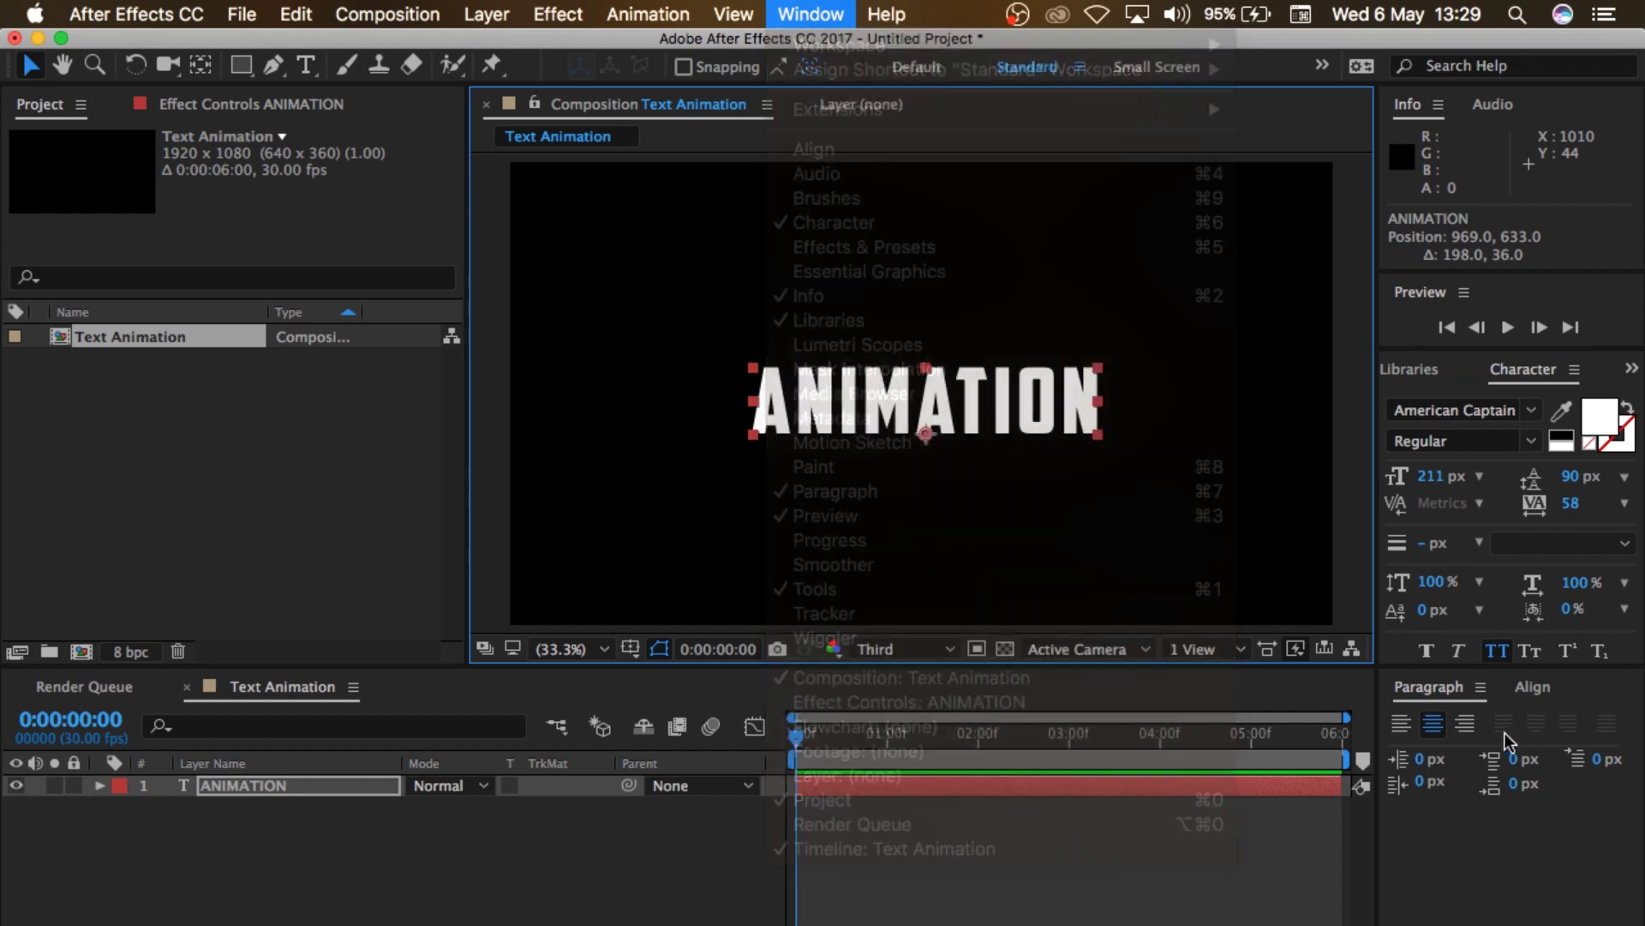
click(1442, 724)
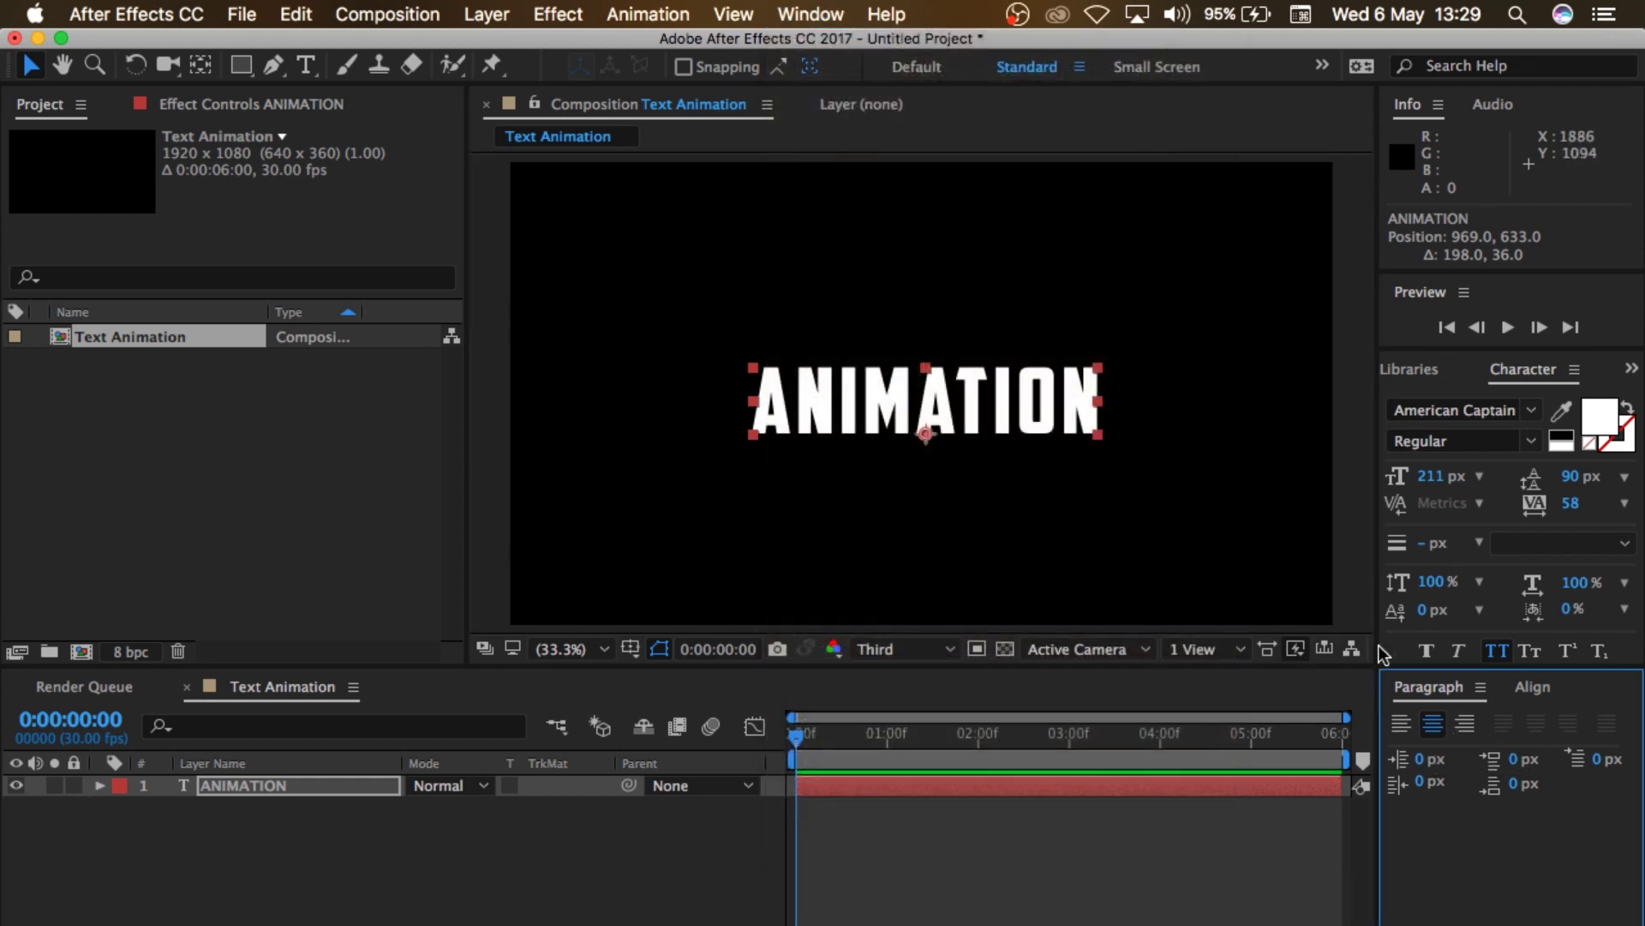
click(1548, 683)
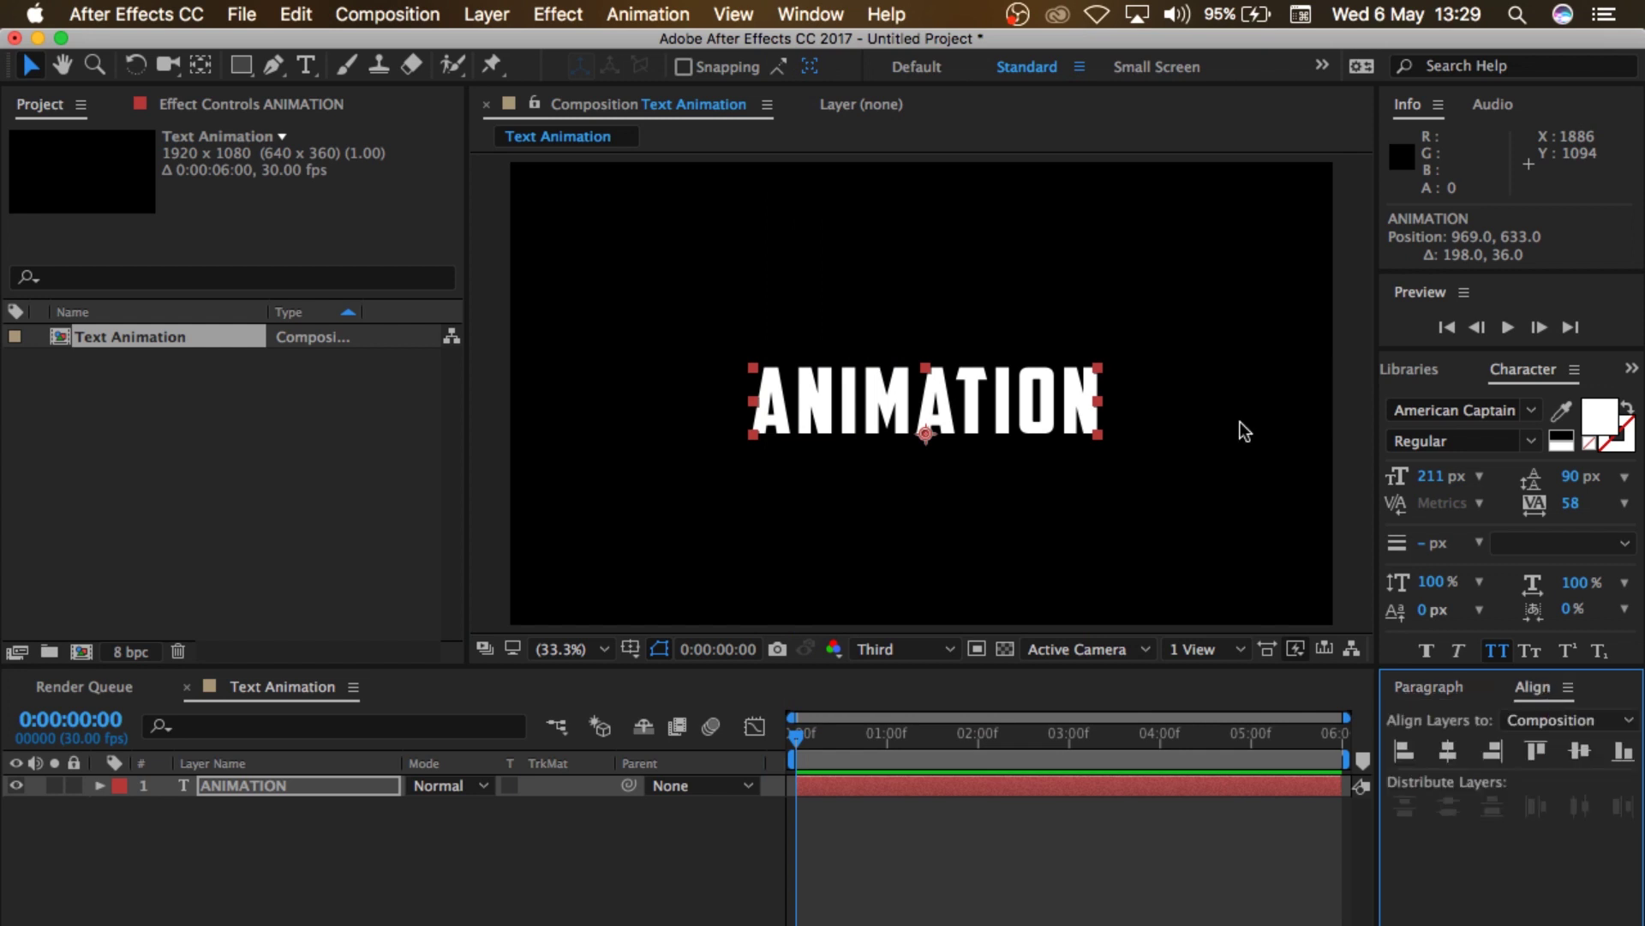
click(808, 14)
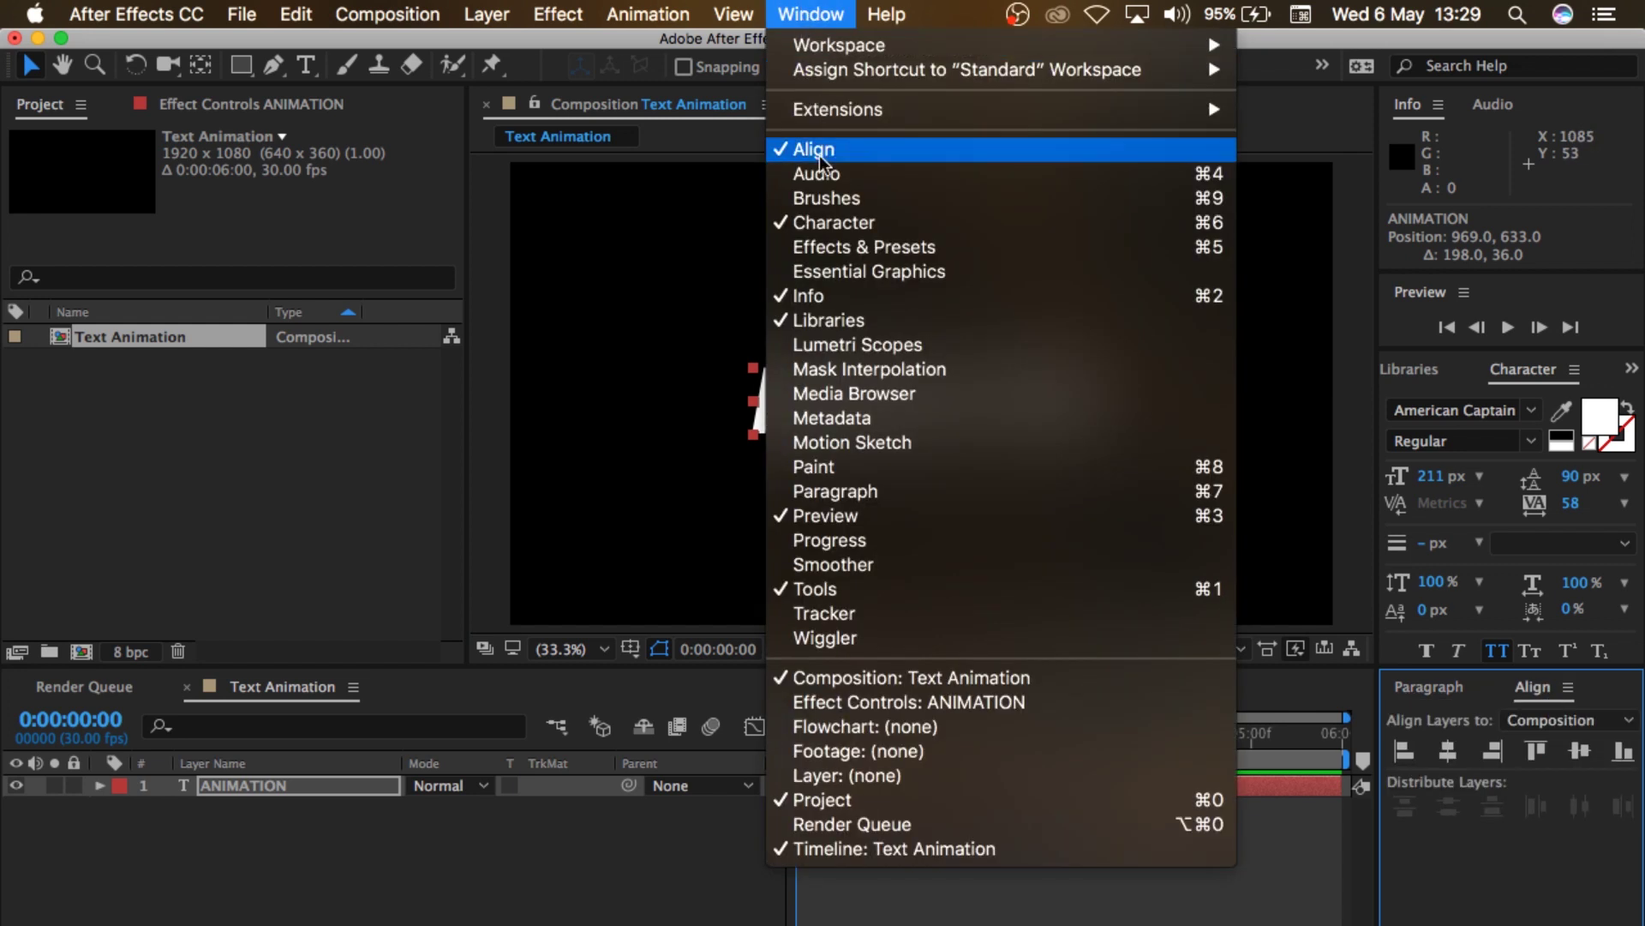
click(818, 15)
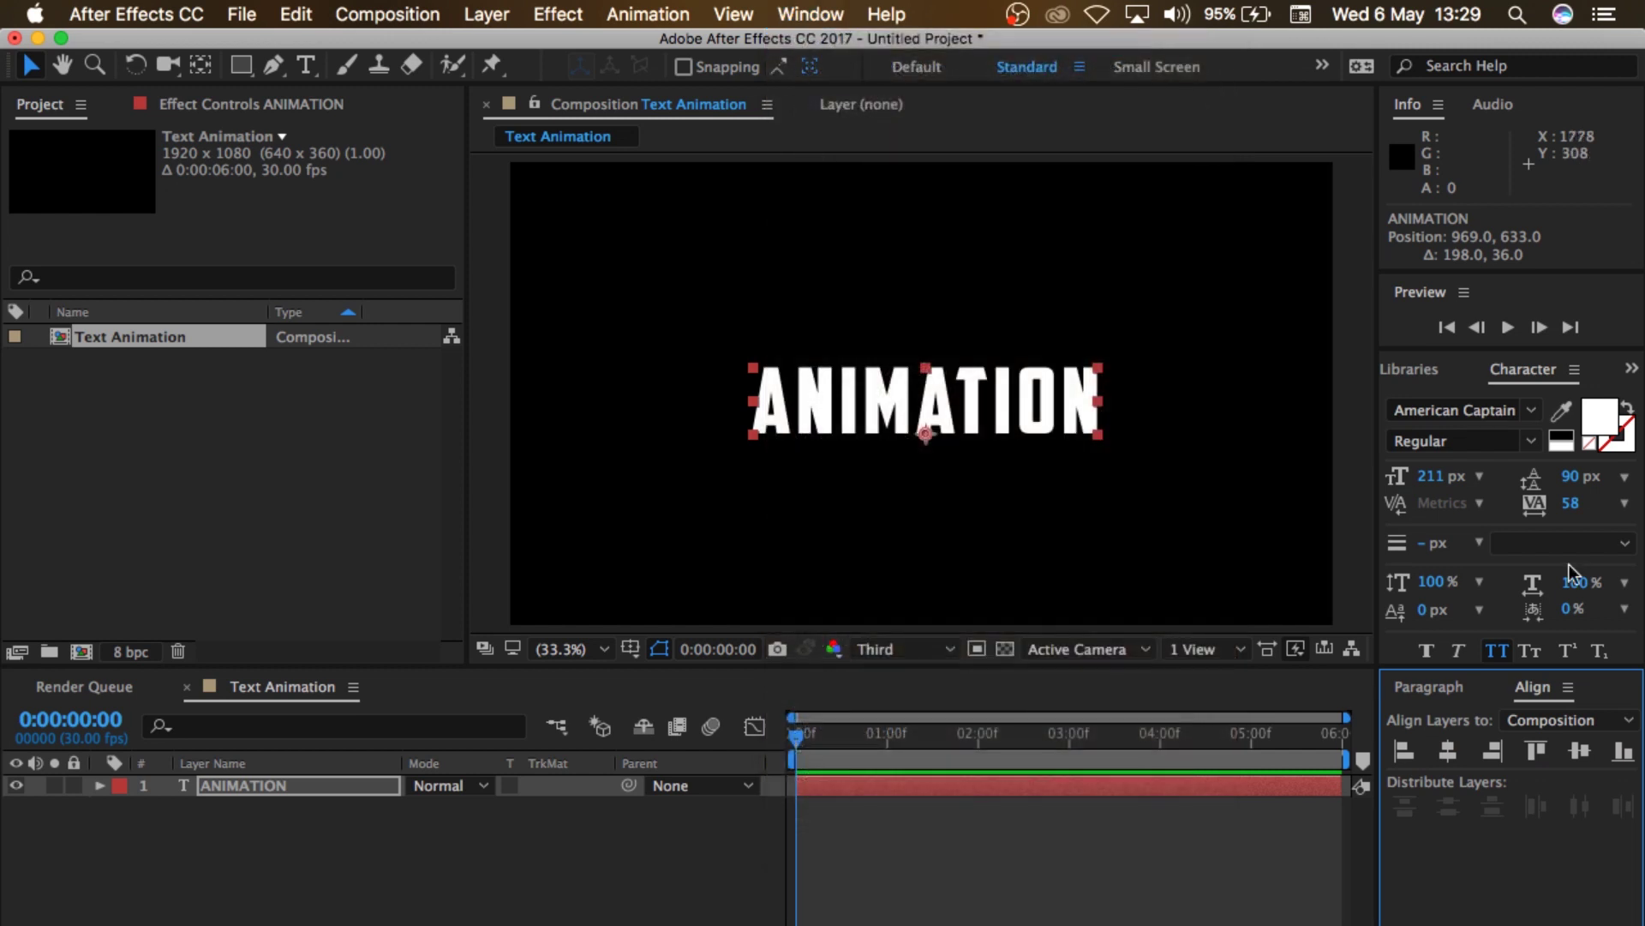
click(1449, 751)
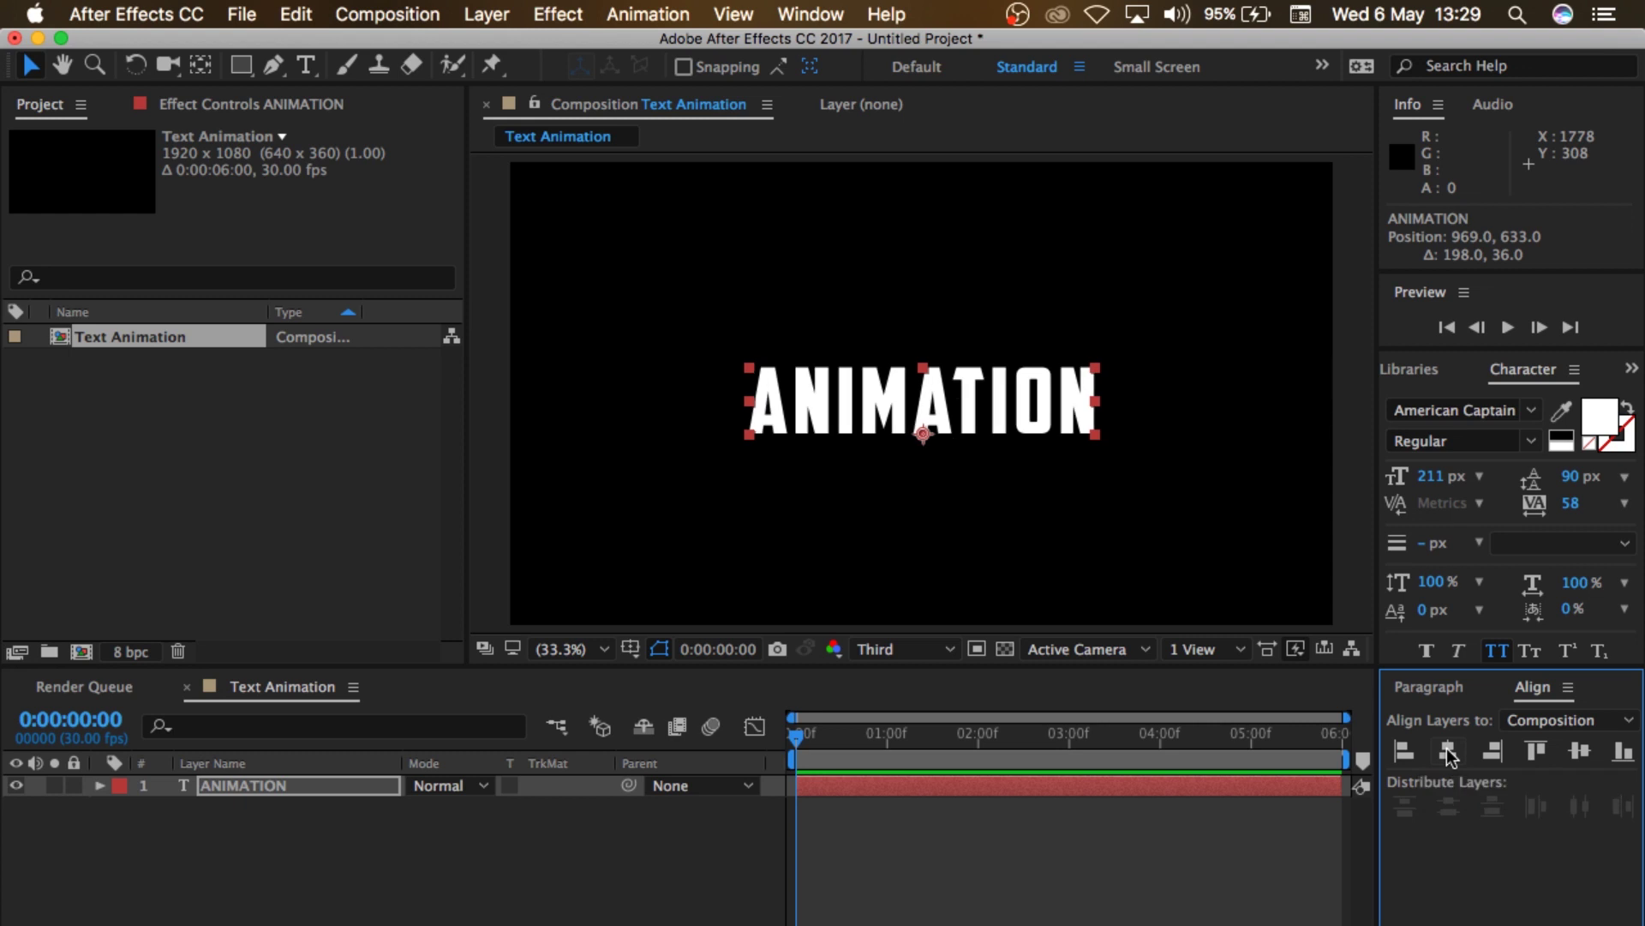
click(1582, 754)
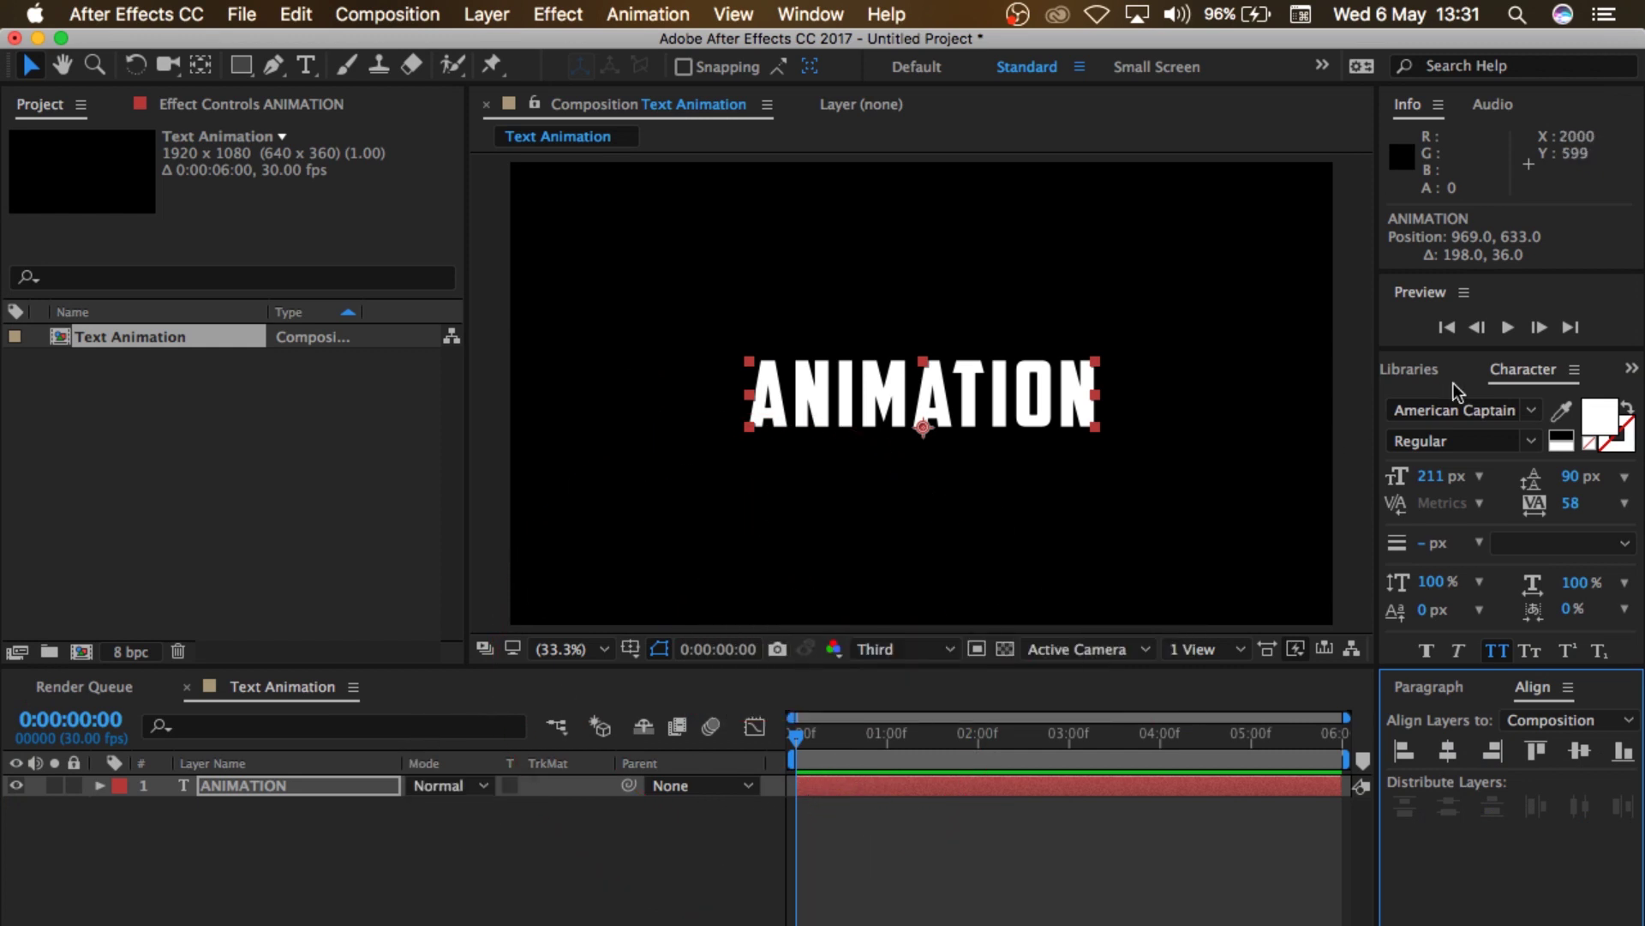
Step: Show the effects and presets library and clear its search filter
click(1632, 369)
click(1534, 406)
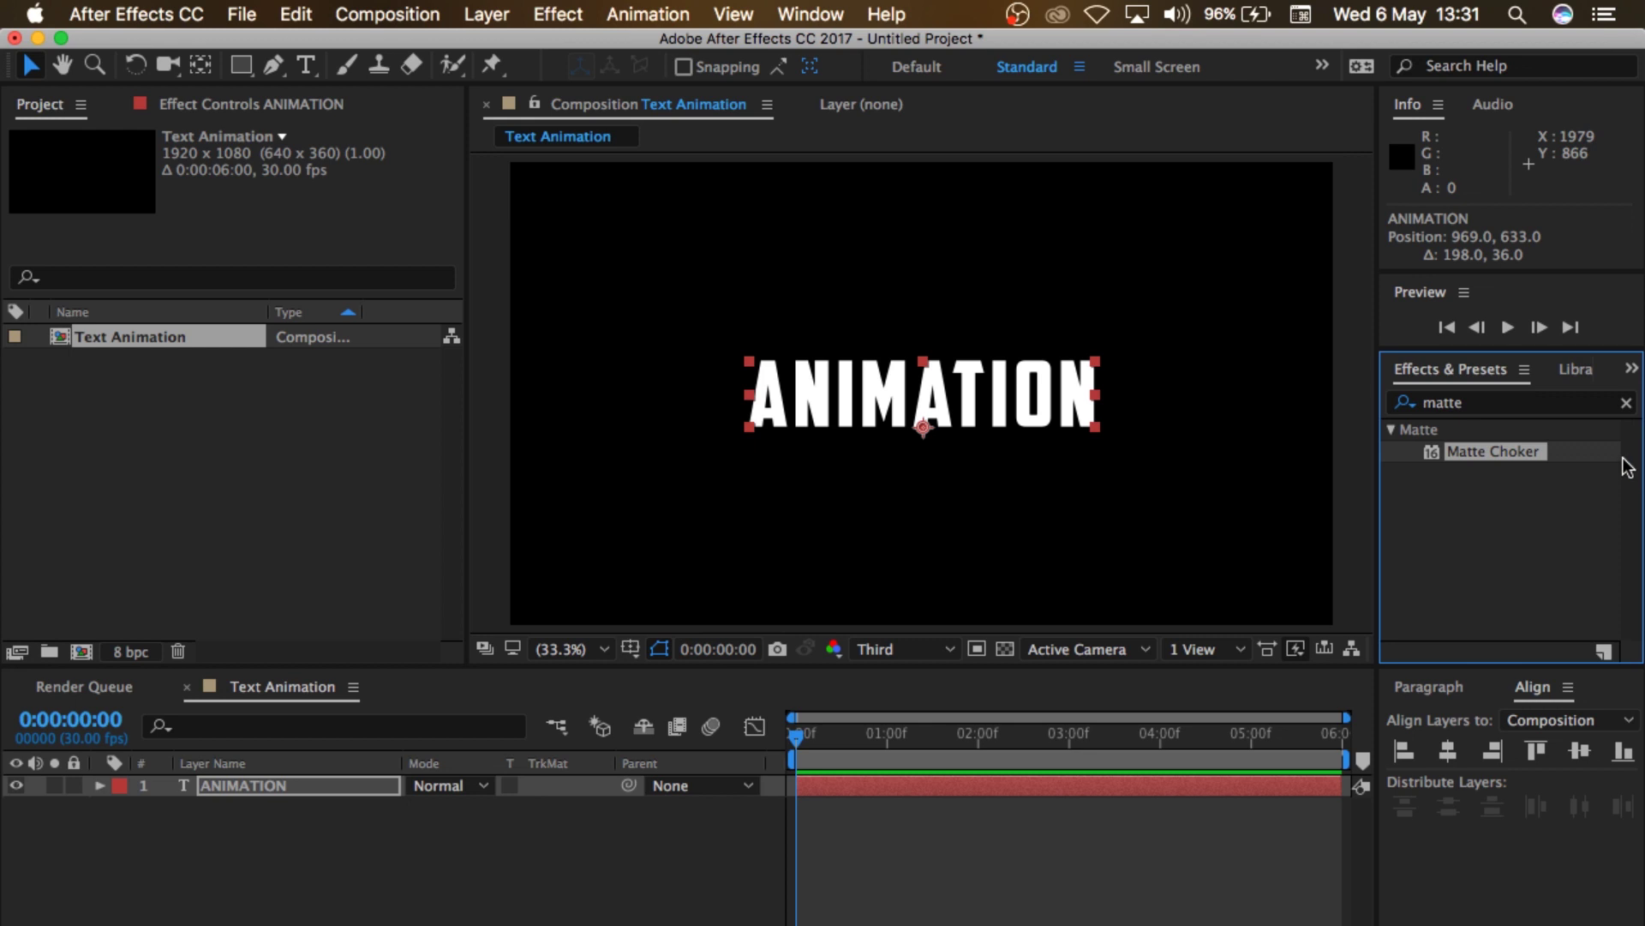
click(1626, 403)
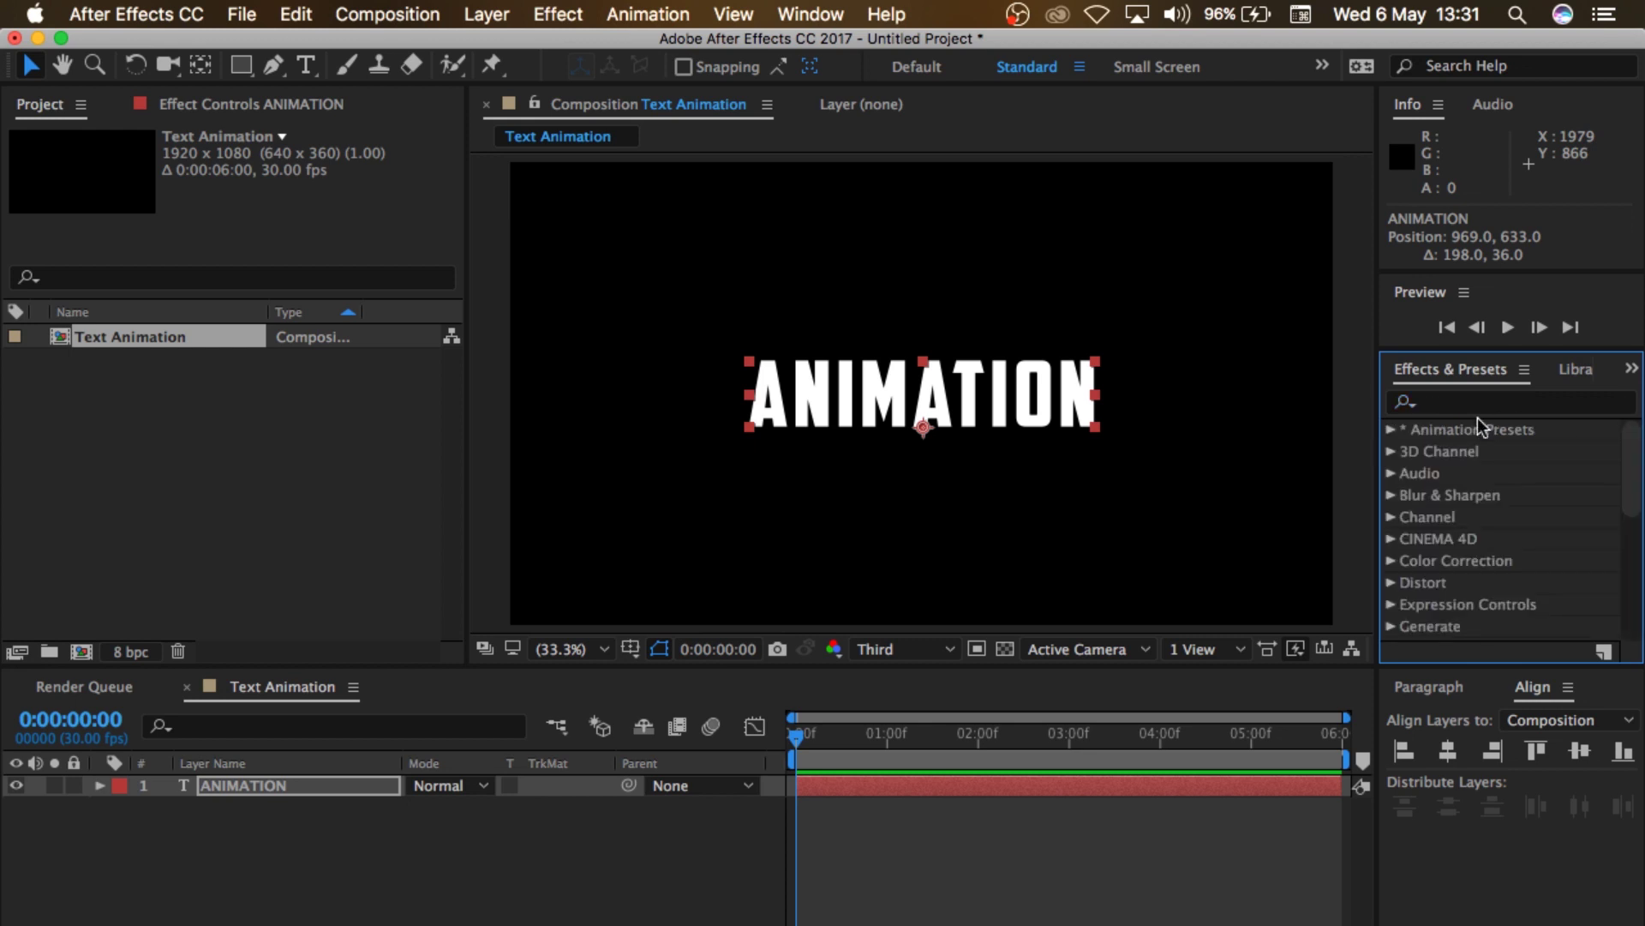
Step: Apply the Decrease Tracking preset, from the Tracking group of the text animation presets, to the ANIMATION text
click(1392, 430)
scroll(1421, 569, down, 5)
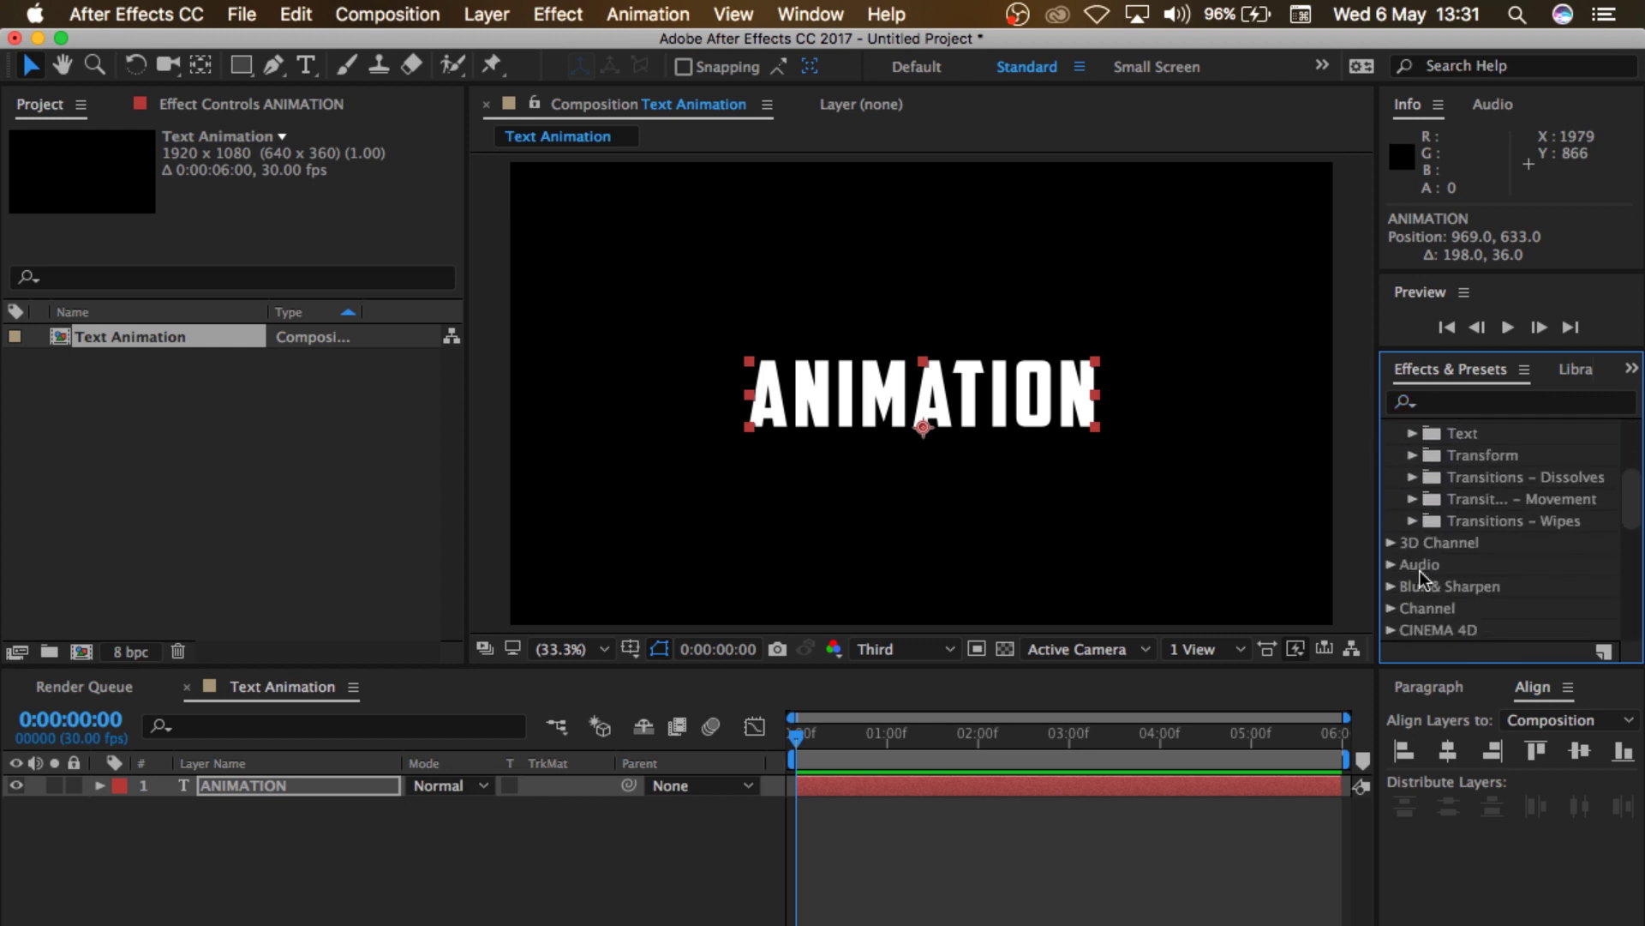
click(1411, 432)
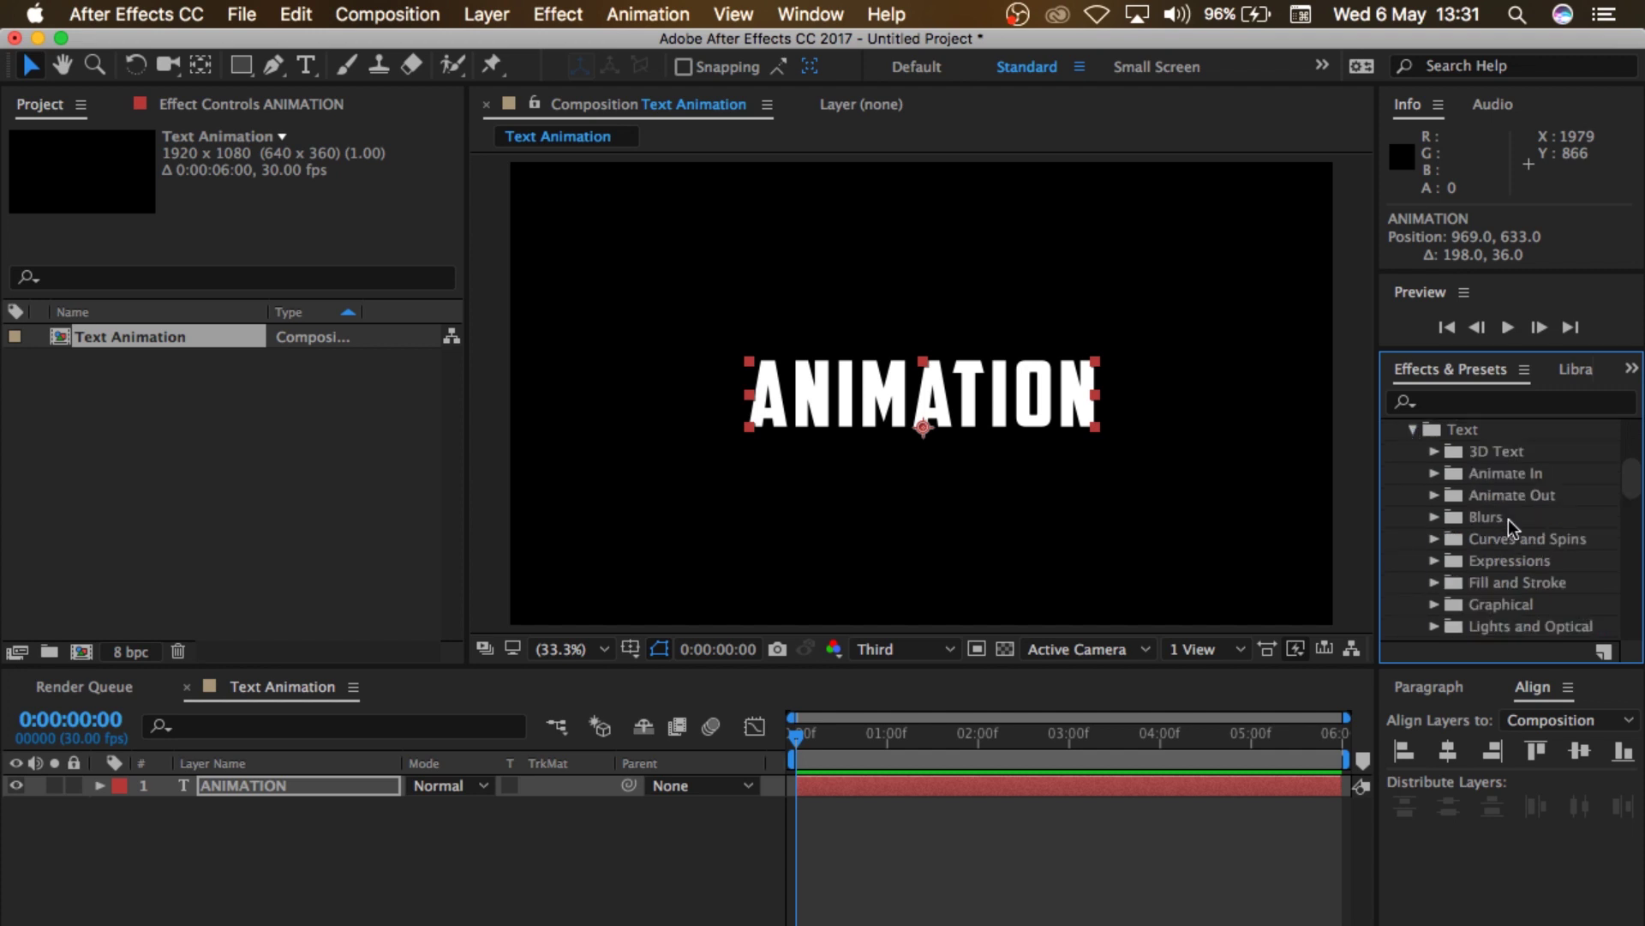
scroll(1474, 528, down, 5)
scroll(1474, 528, up, 2)
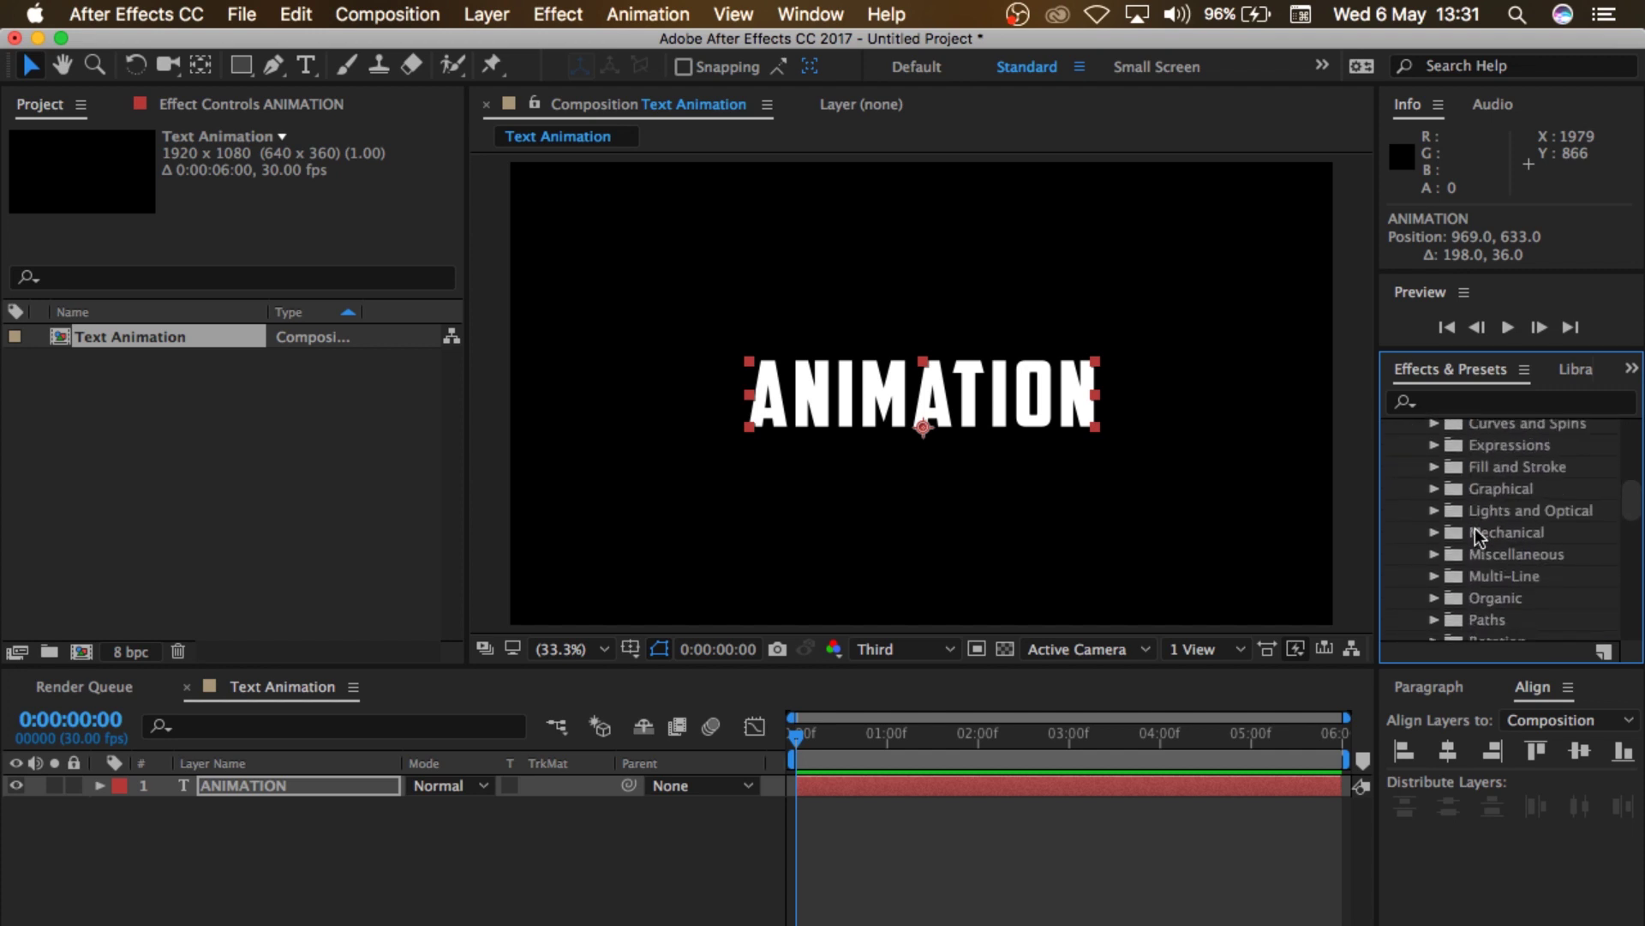
scroll(1474, 528, down, 3)
scroll(1475, 528, up, 2)
scroll(1474, 528, down, 4)
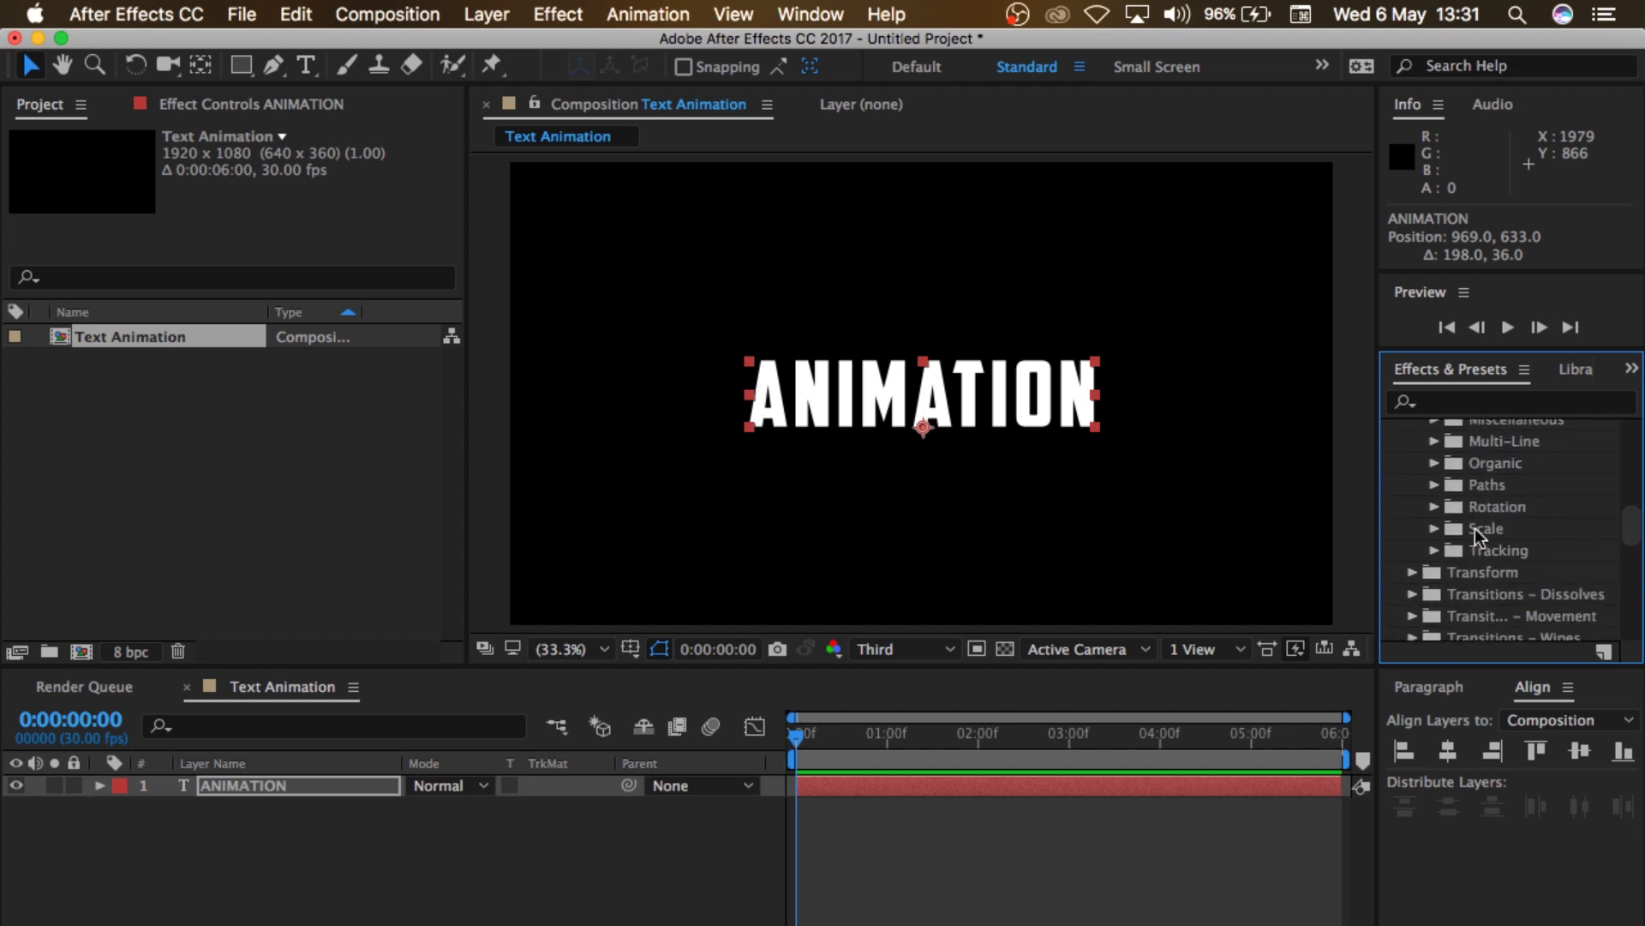
click(1435, 551)
scroll(1487, 573, down, 3)
scroll(1488, 572, up, 3)
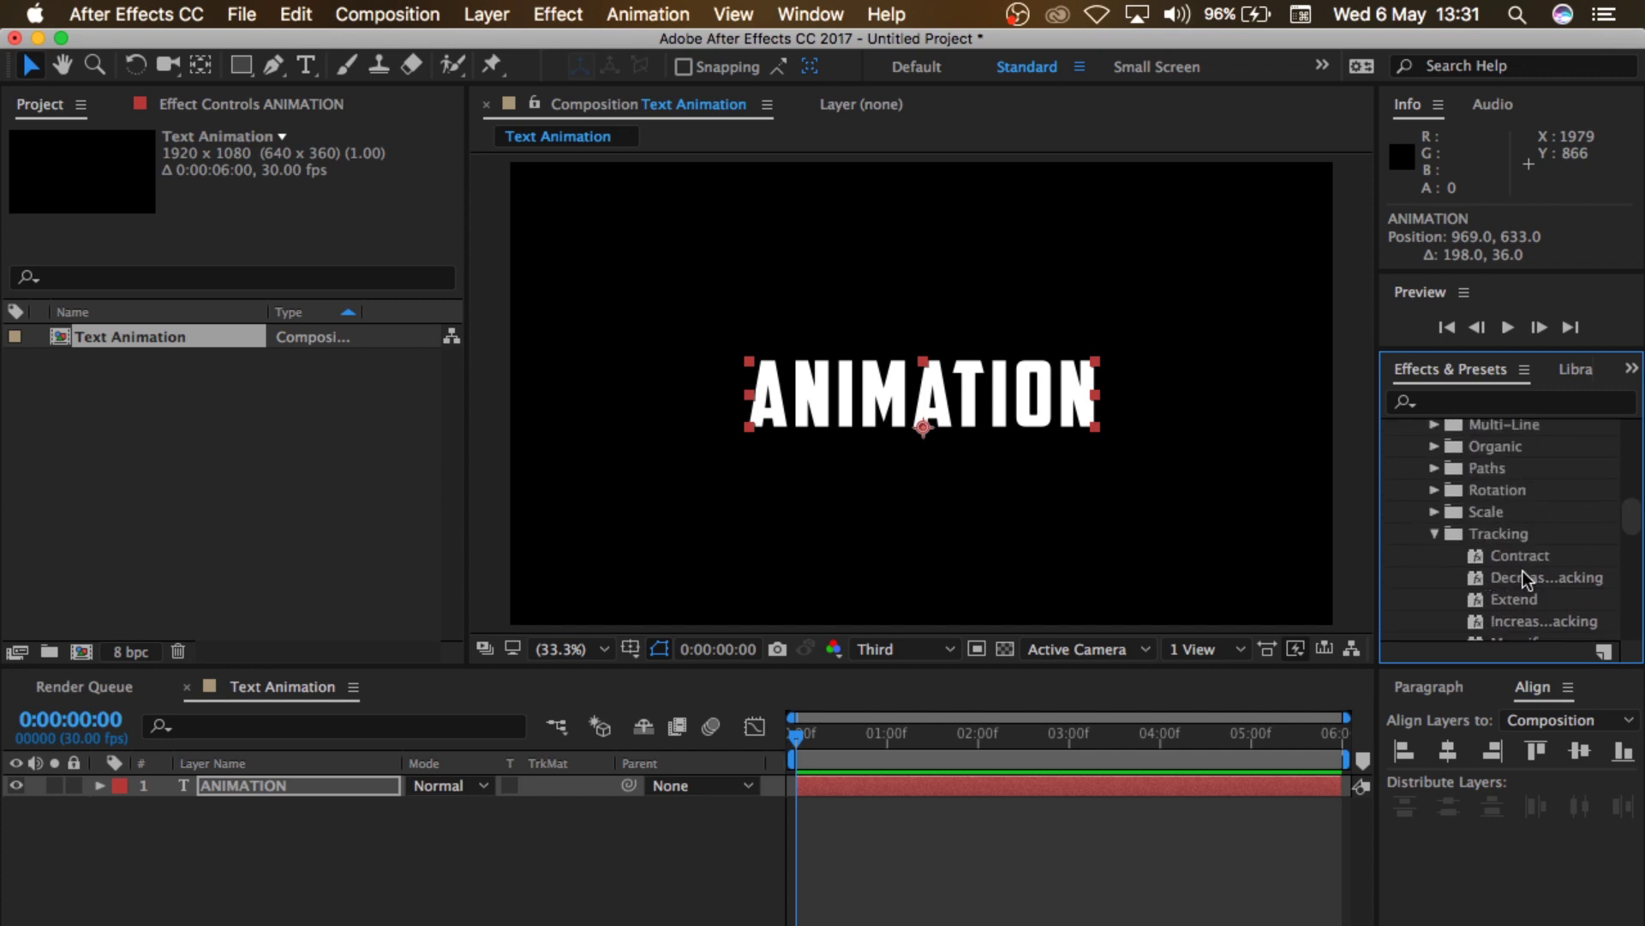
drag(1522, 569, 953, 393)
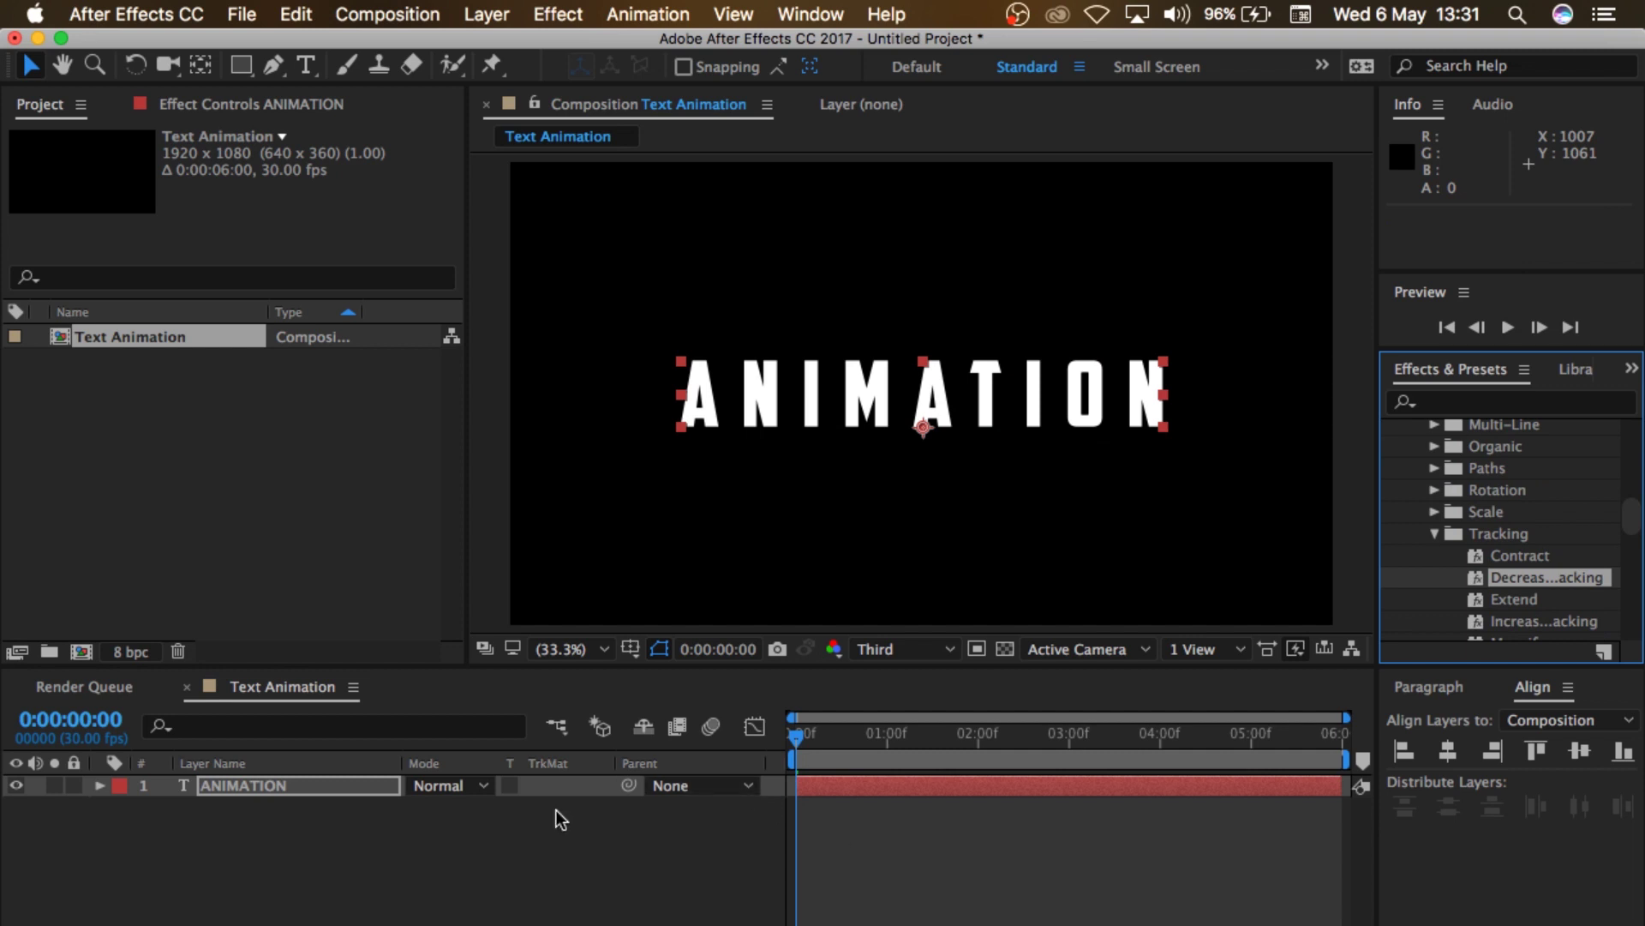
Step: Reveal the ANIMATION layer's keyframed properties and set Tracking Amount to 100 at the first keyframe
click(349, 788)
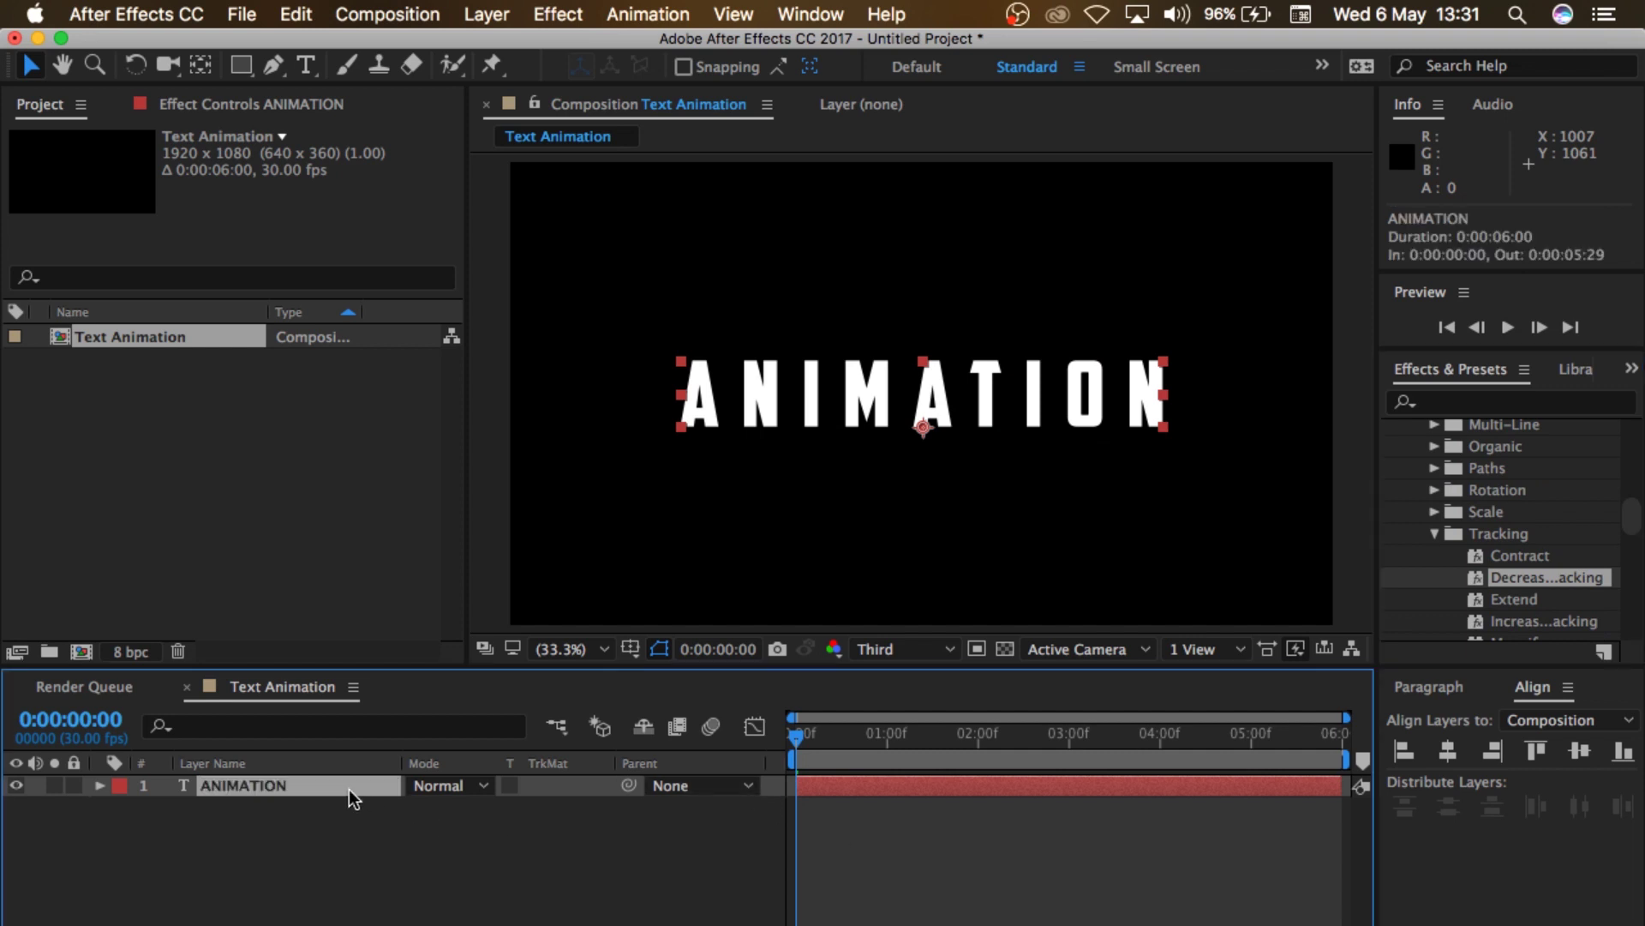
key(u)
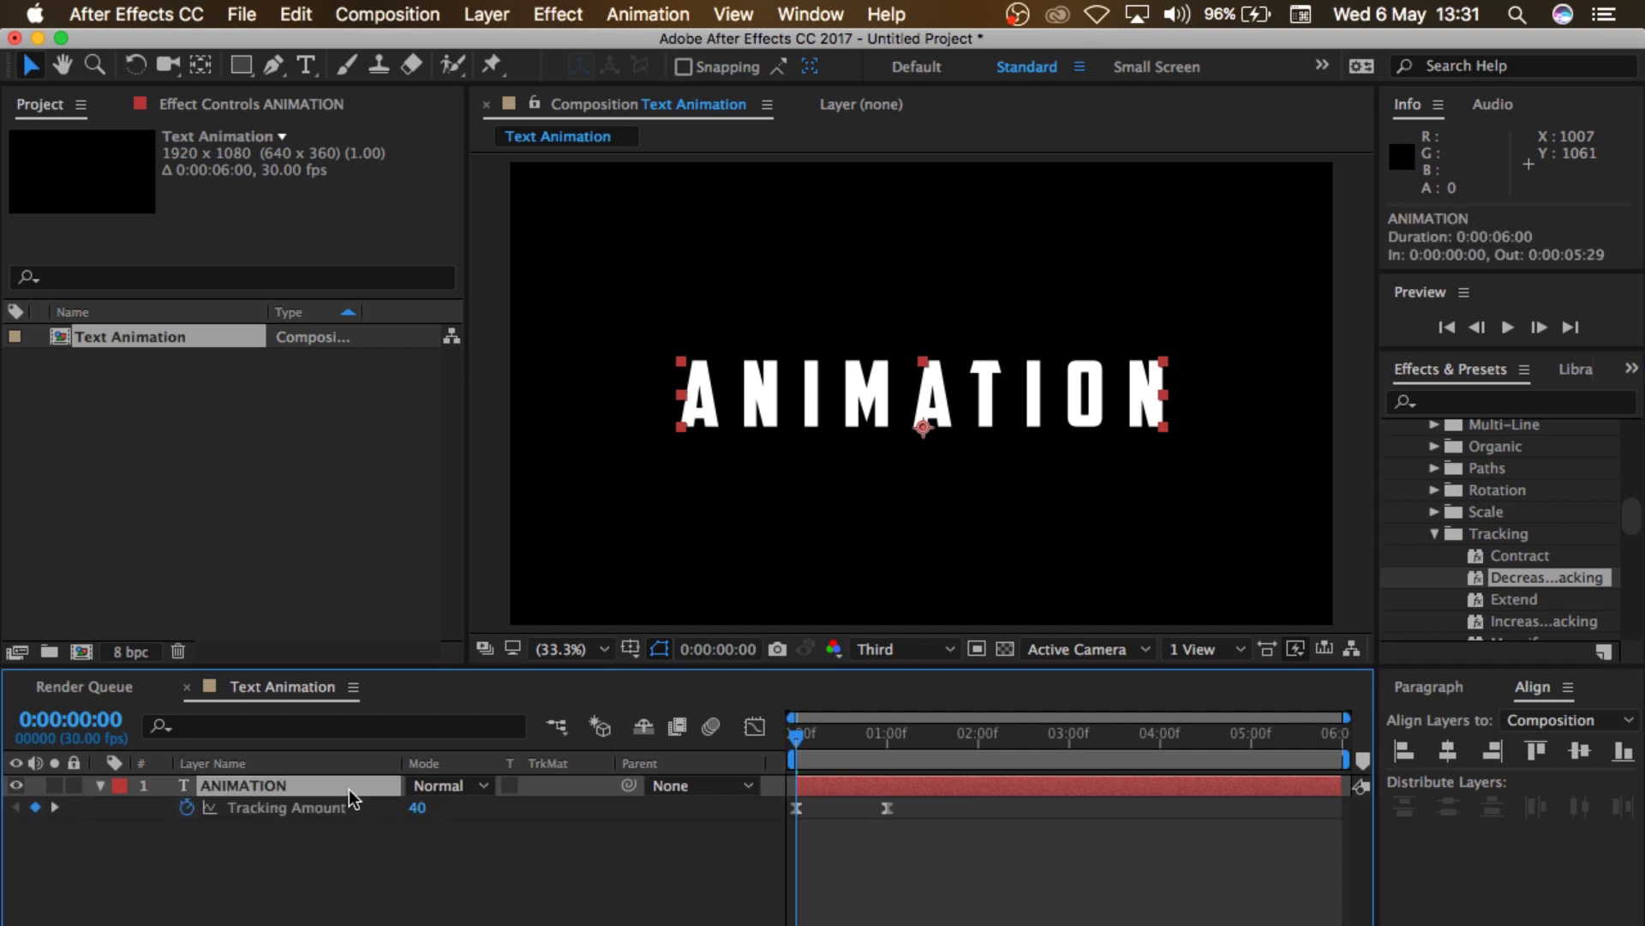
click(416, 808)
text(100)
key(Return)
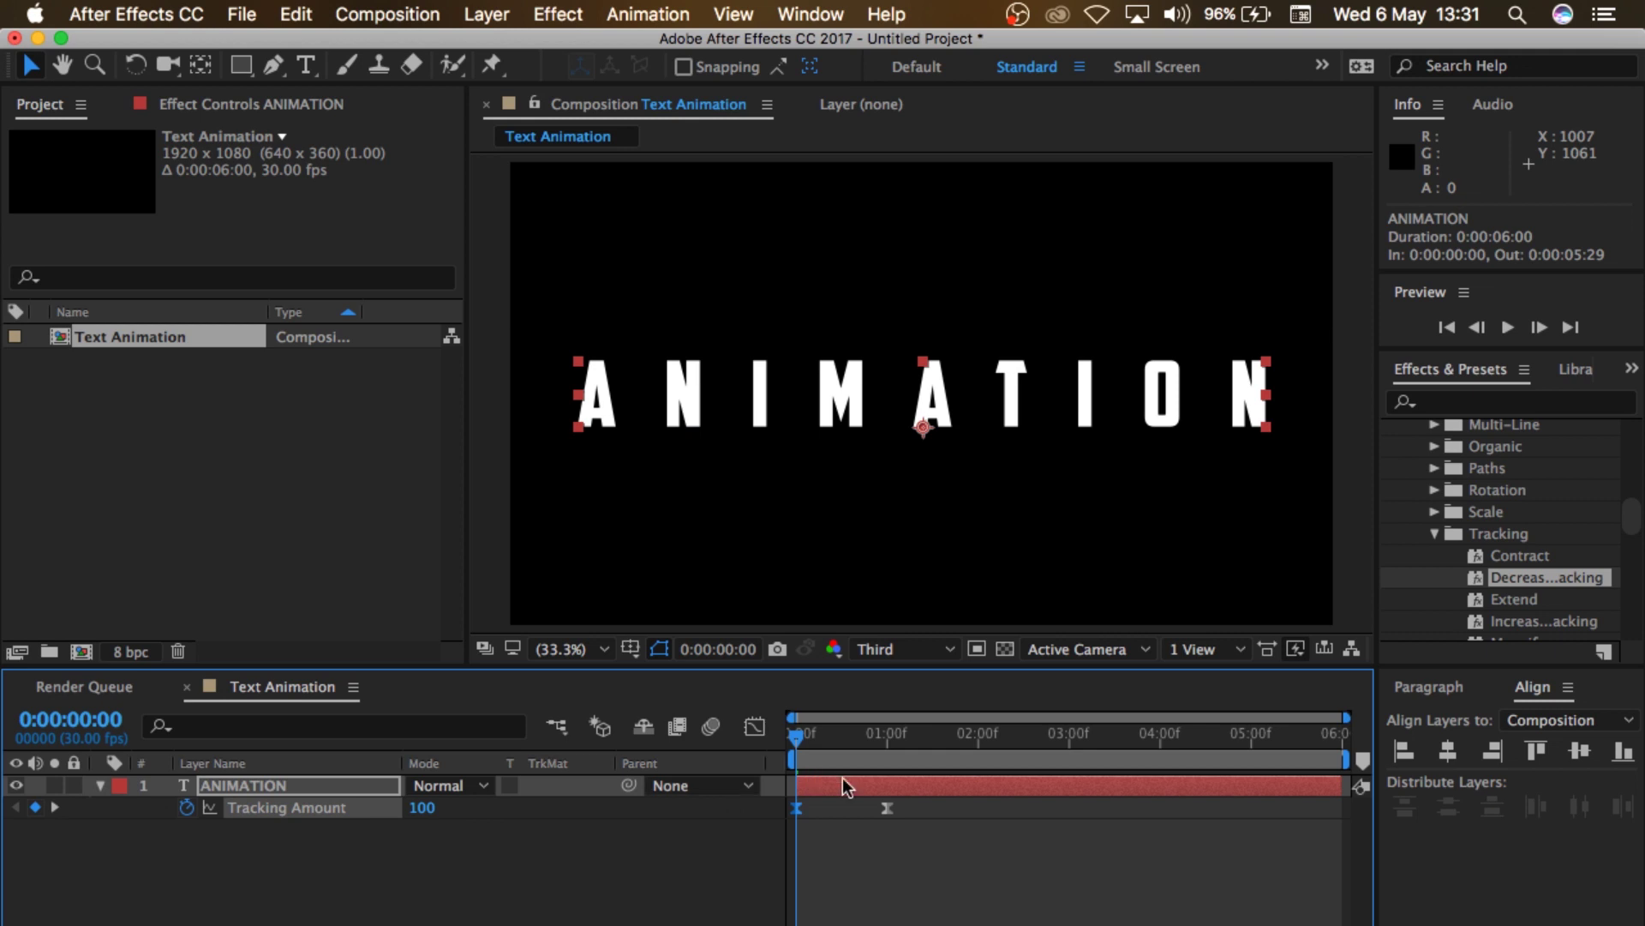
Step: Move the second Tracking Amount keyframe to 0:00:02:07 to lengthen the tracking animation
click(909, 812)
click(887, 808)
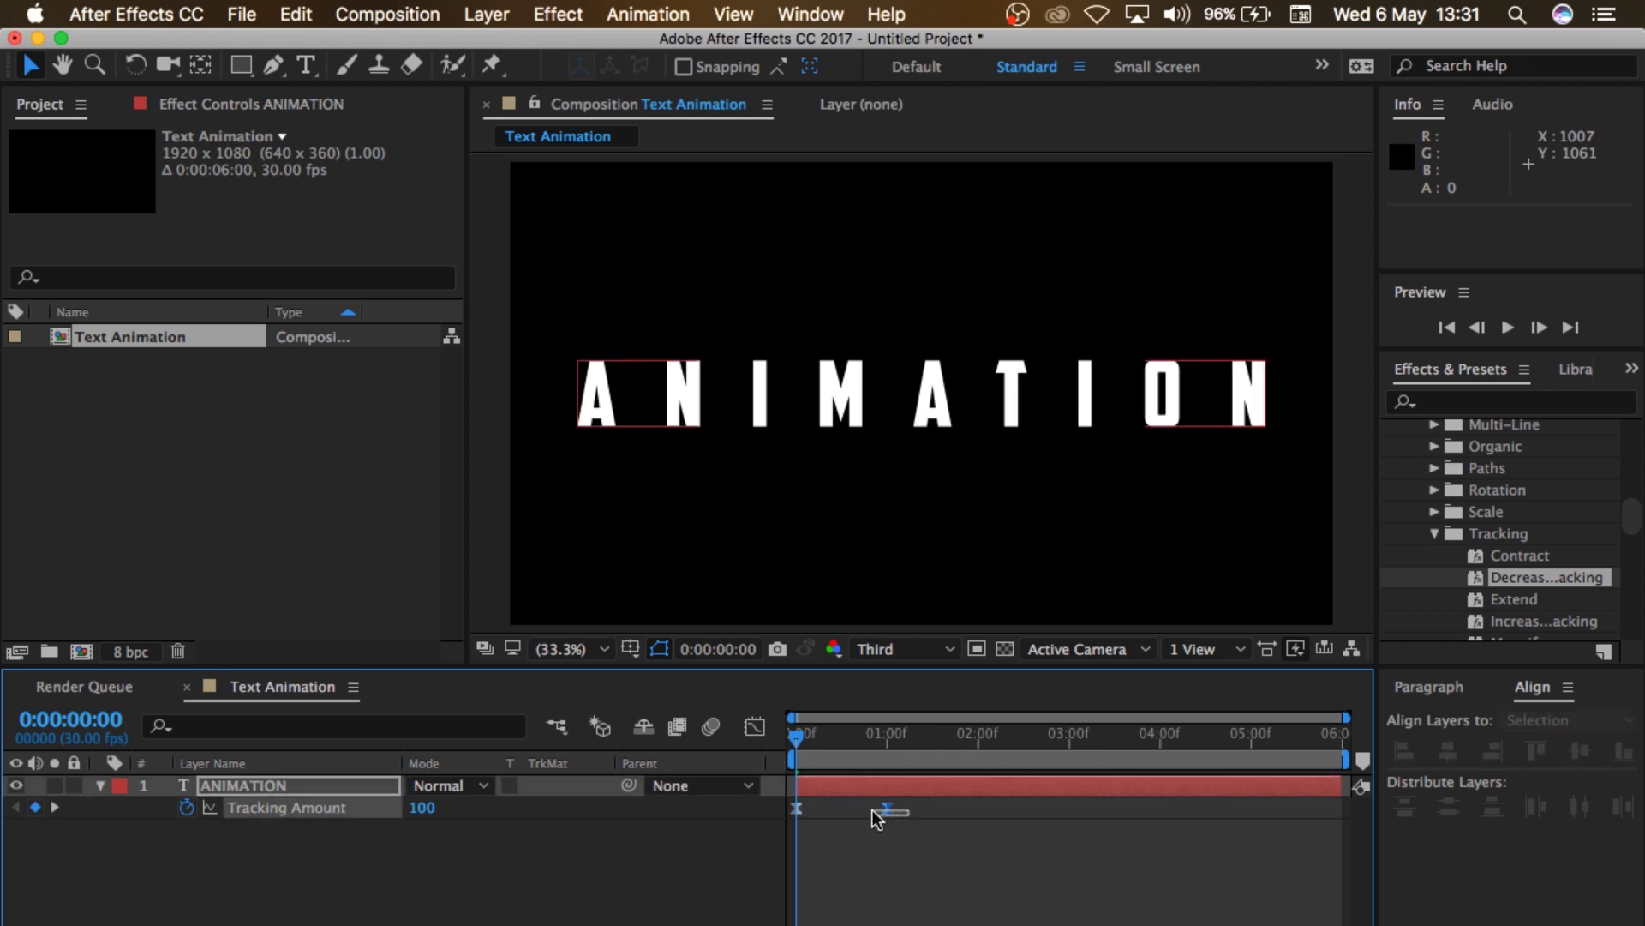
mouse_move(887, 810)
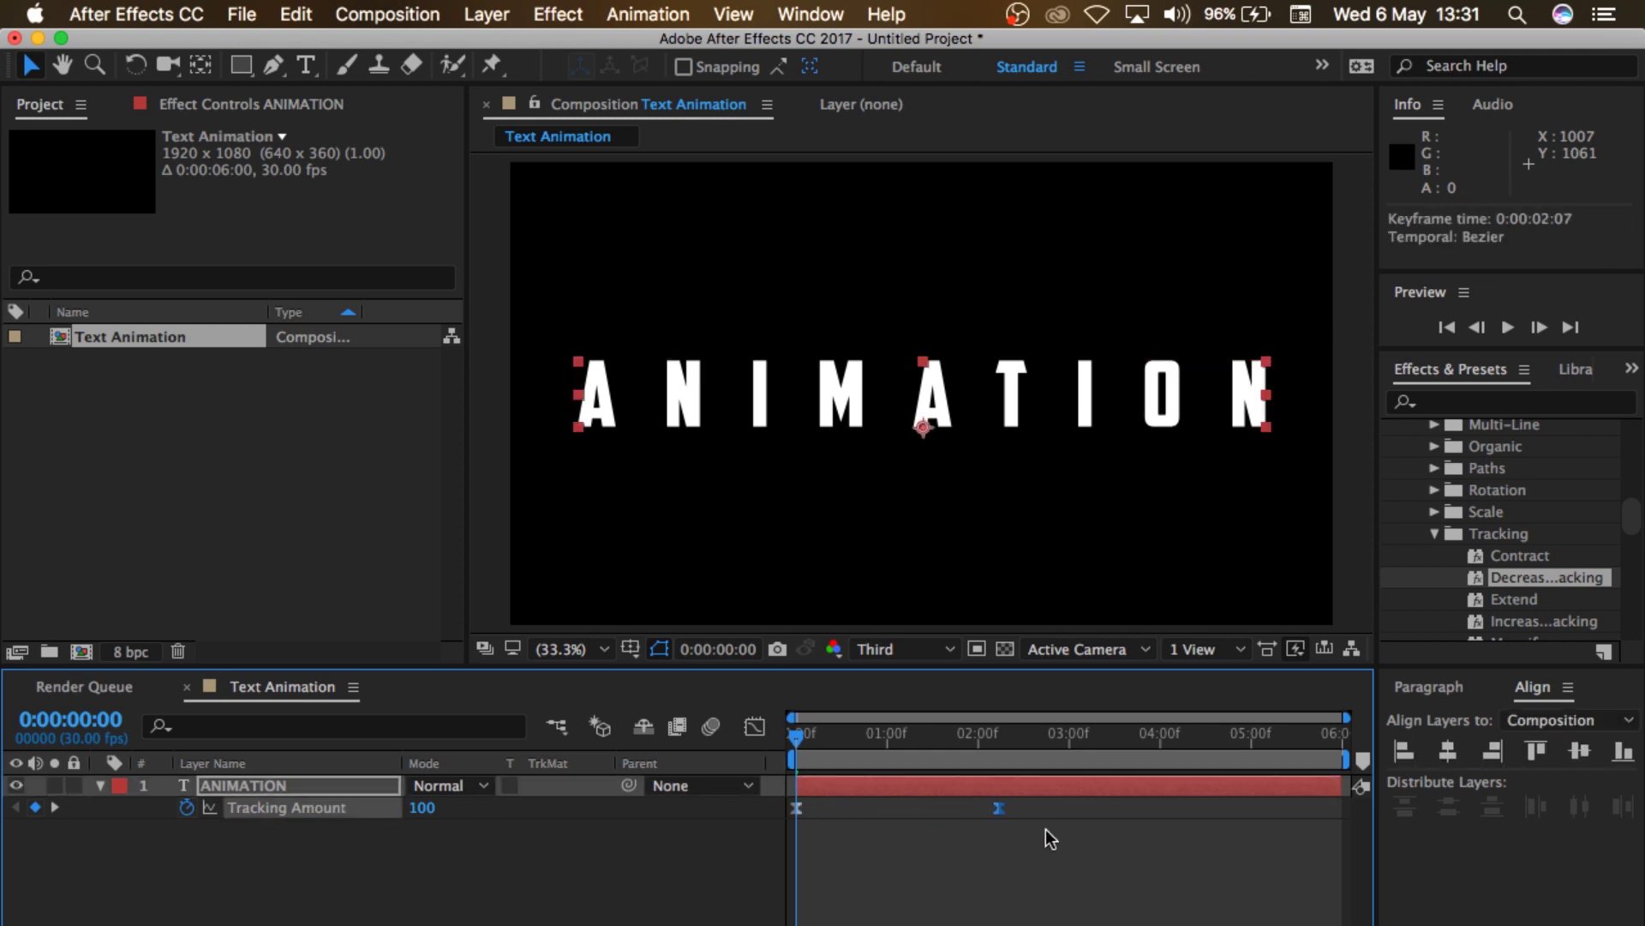
Step: Move the second Tracking Amount keyframe to the end of the ANIMATION layer, preview the animation and collapse the layer's properties
drag(1045, 830, 1324, 871)
key(space)
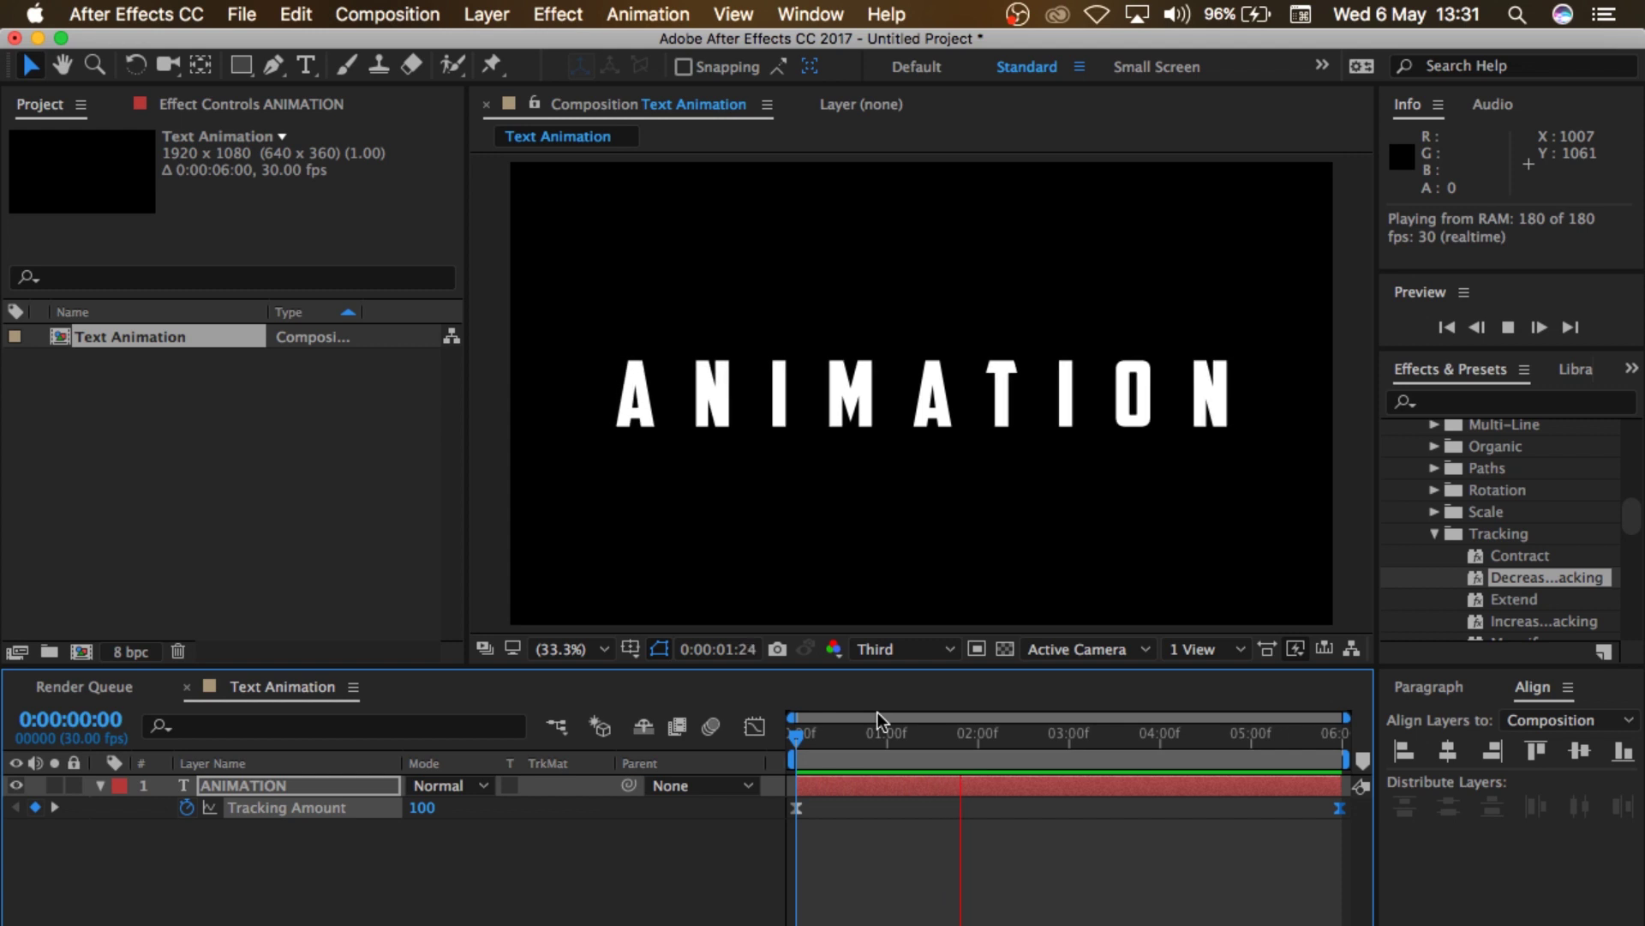
key(space)
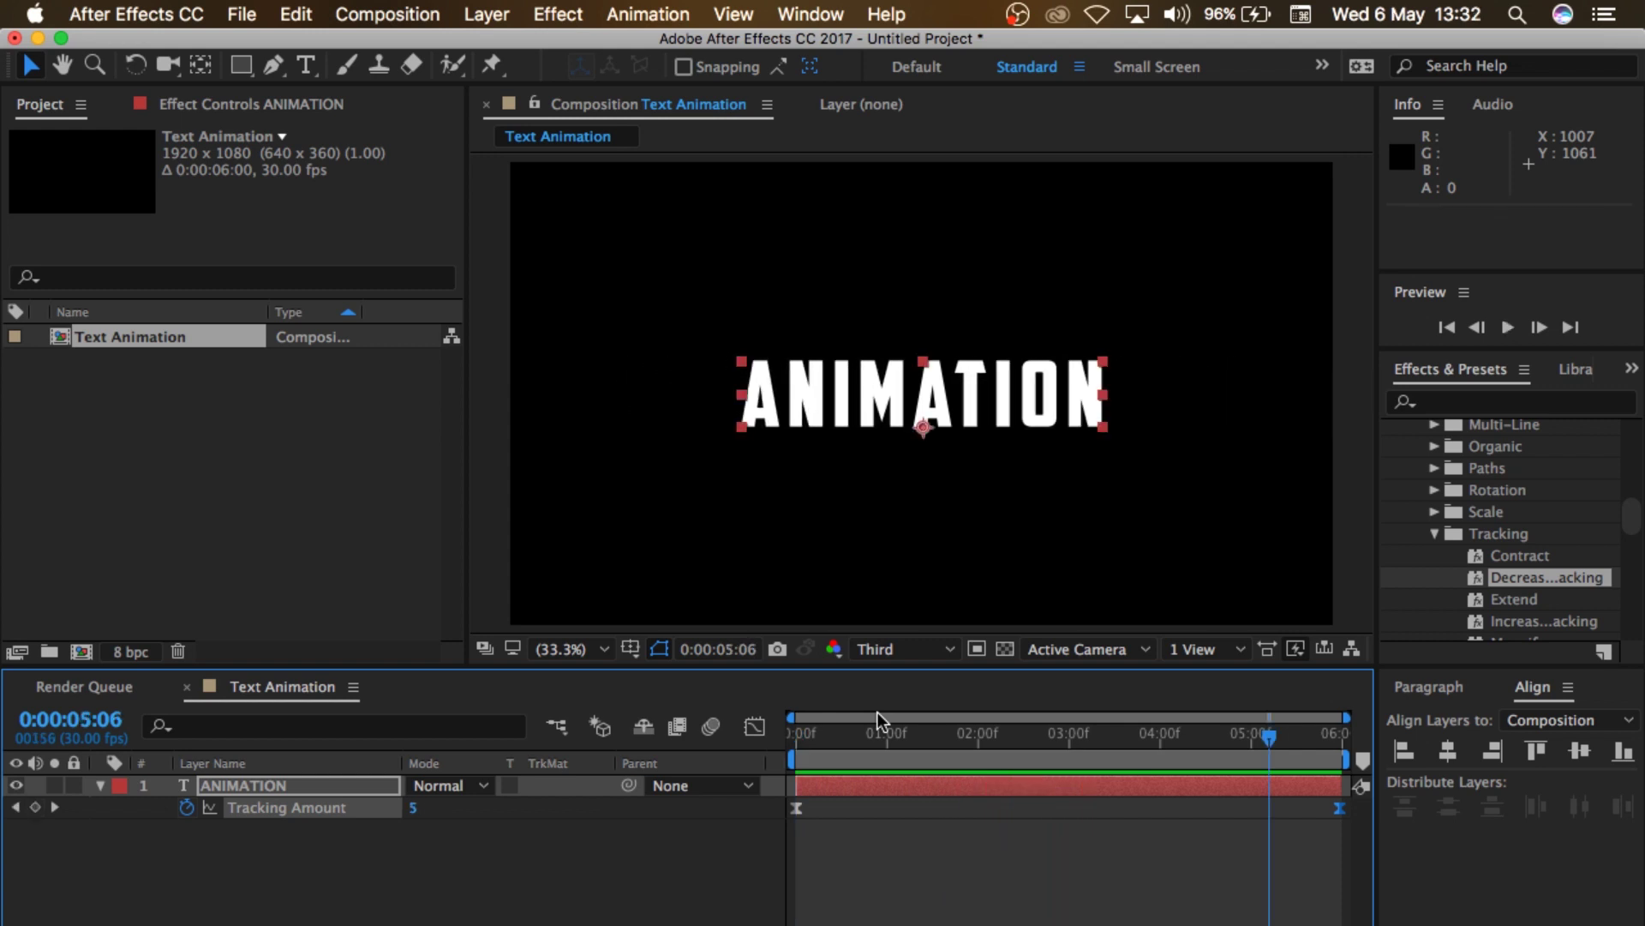
click(100, 786)
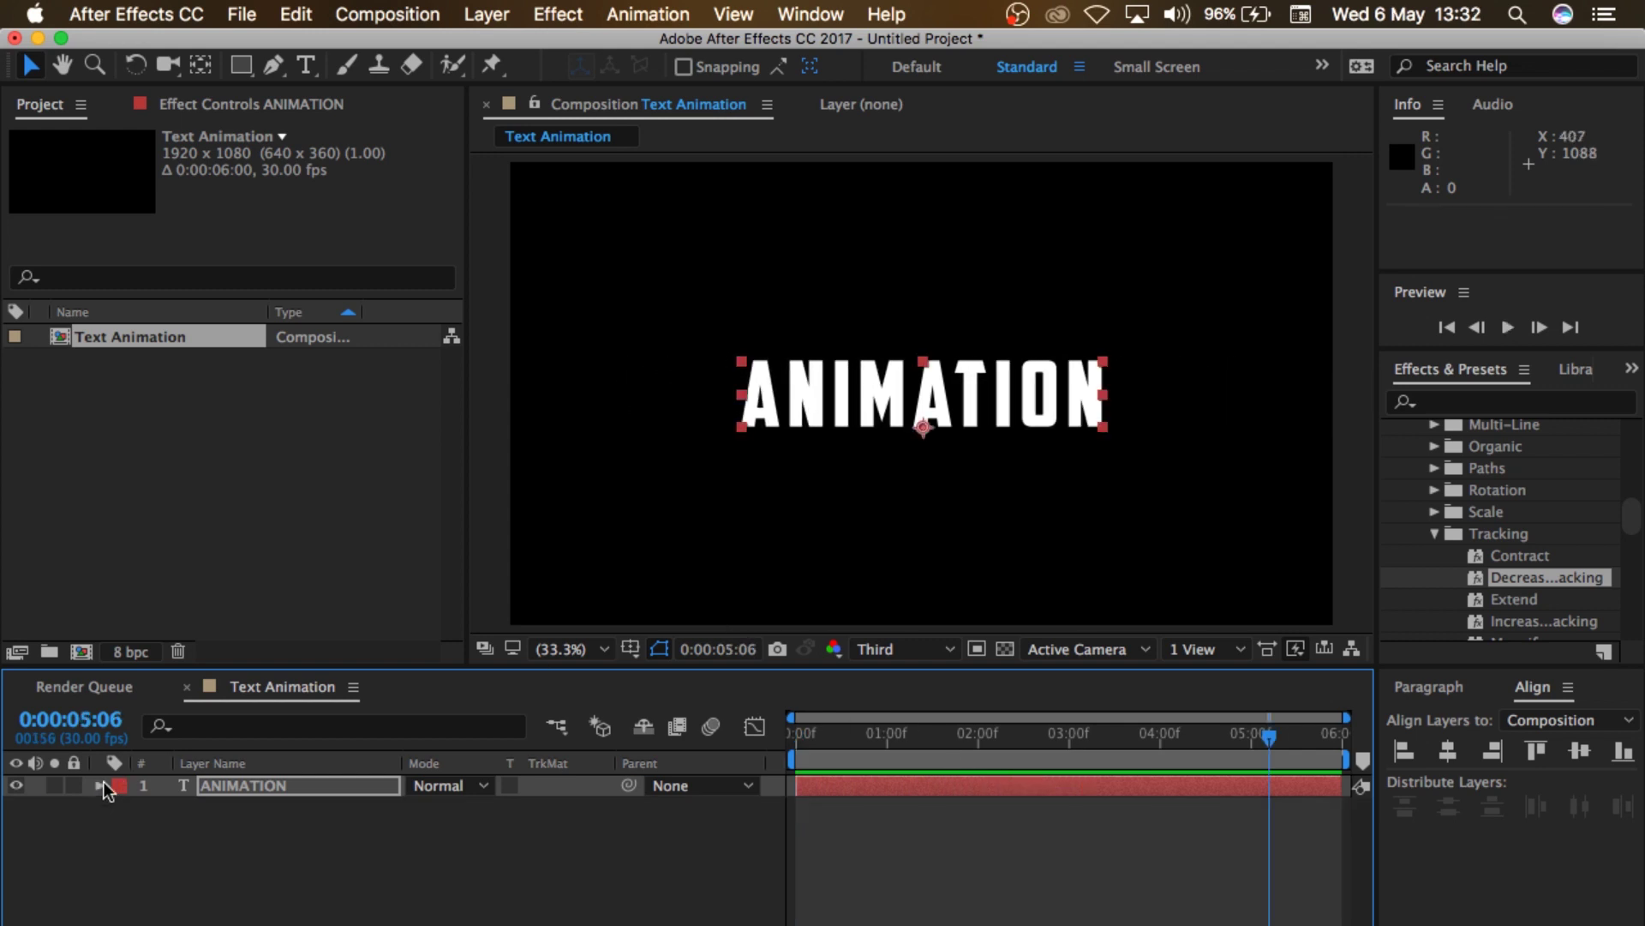
Step: Add a new text layer reading CINEMATIC TITLE and move it fully into the frame above ANIMATION
click(301, 73)
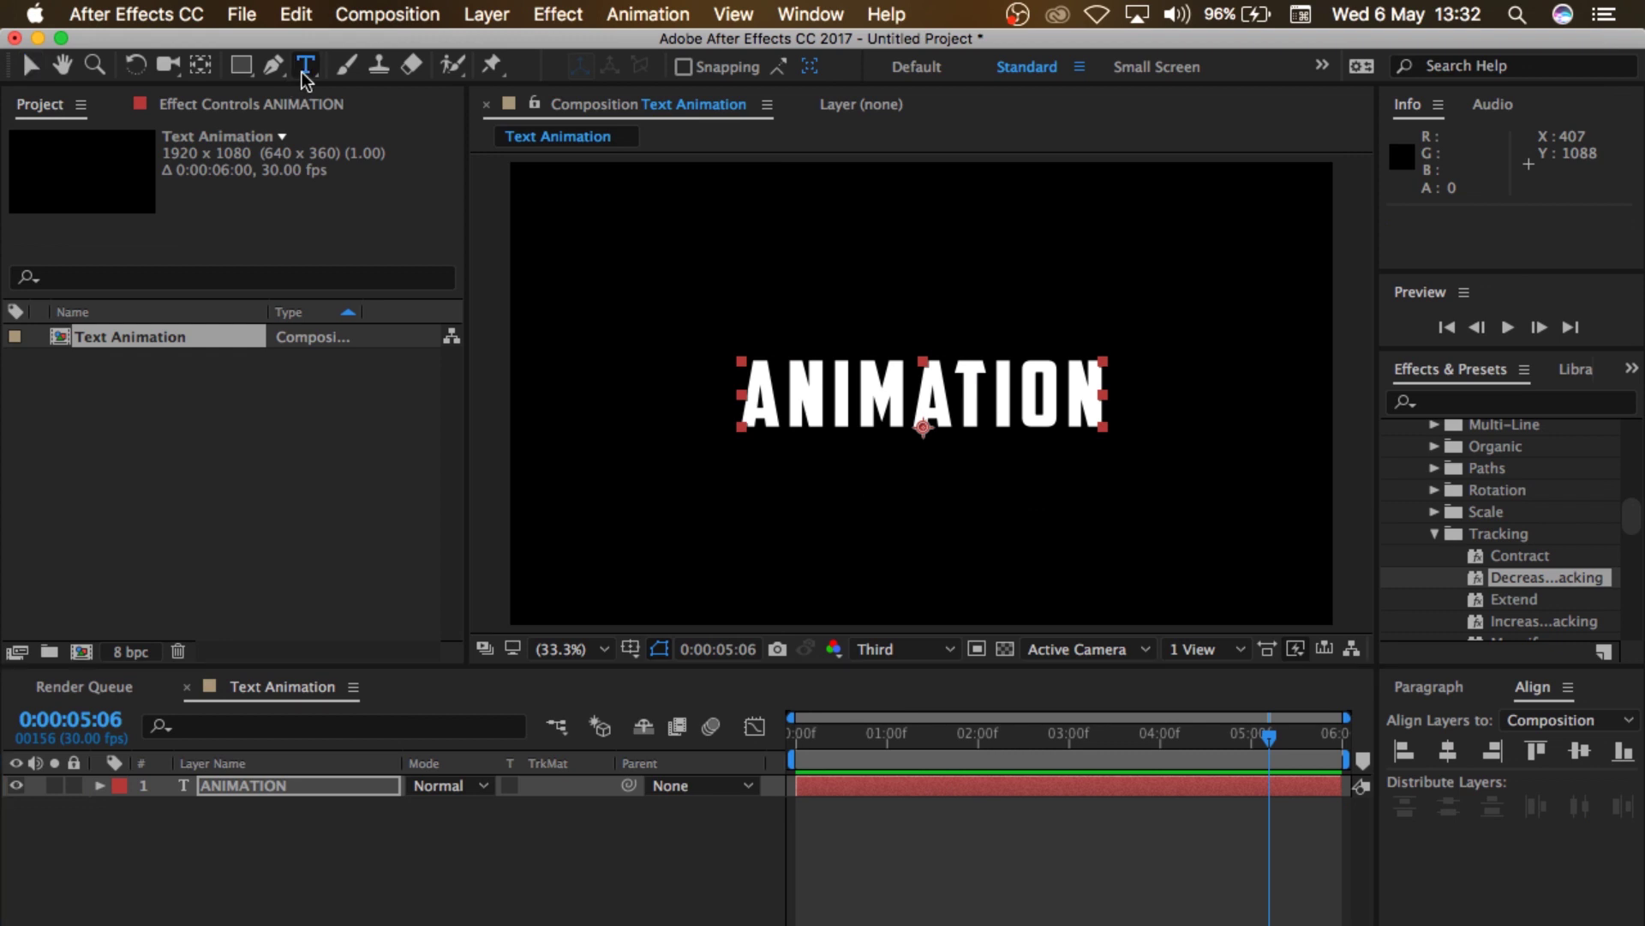
click(716, 270)
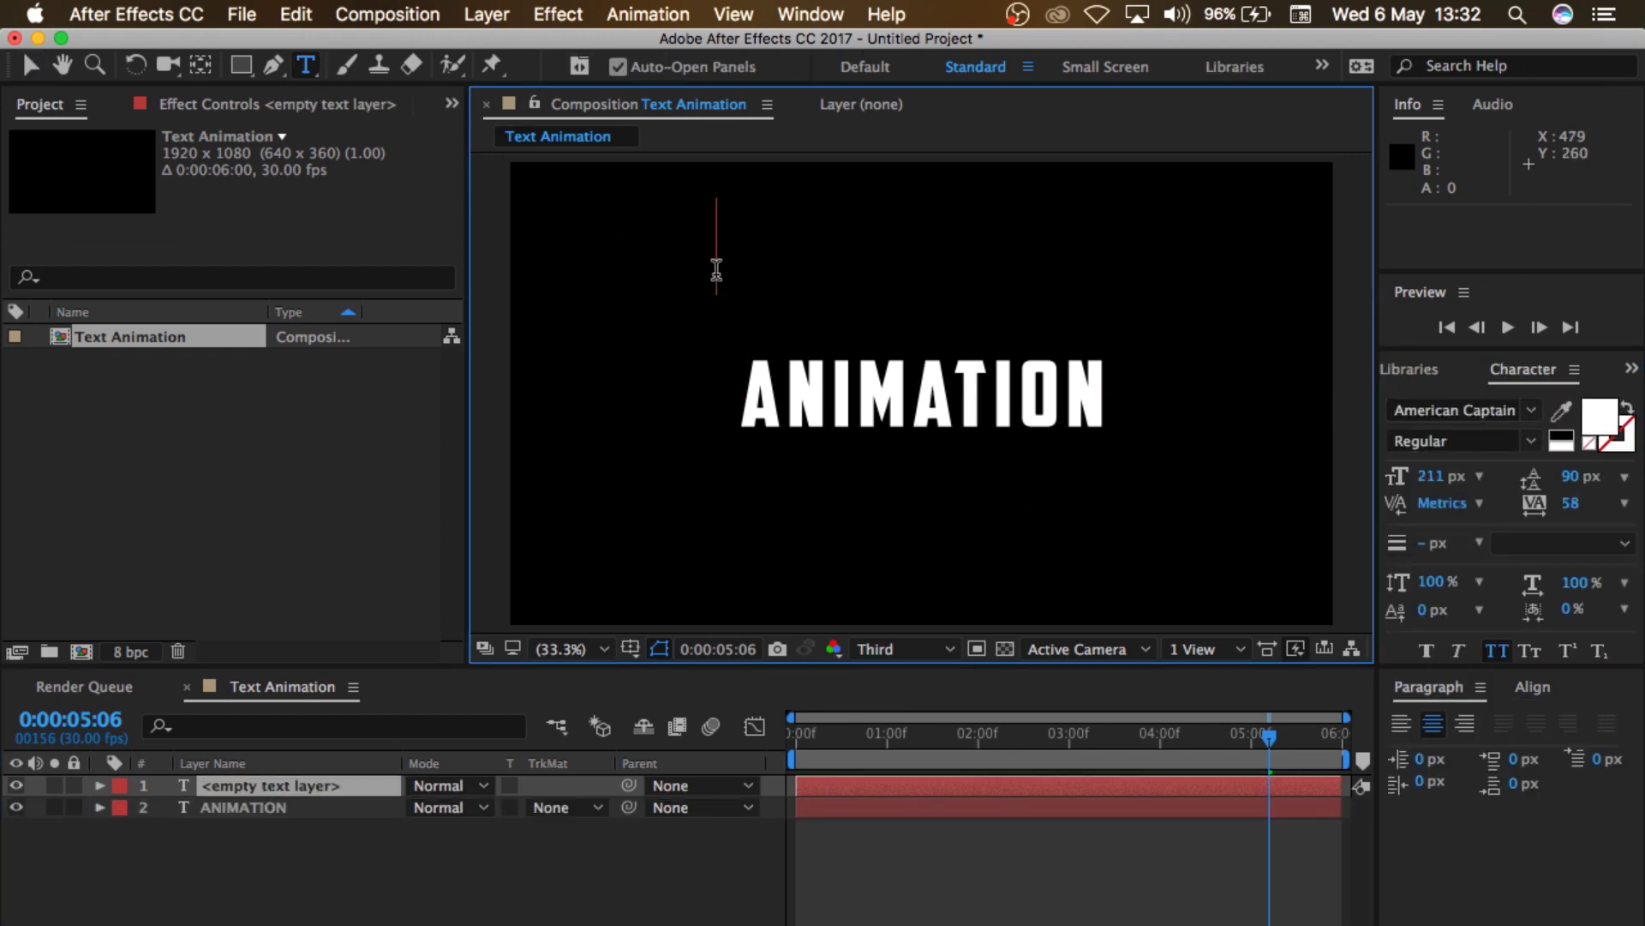
text(CINE)
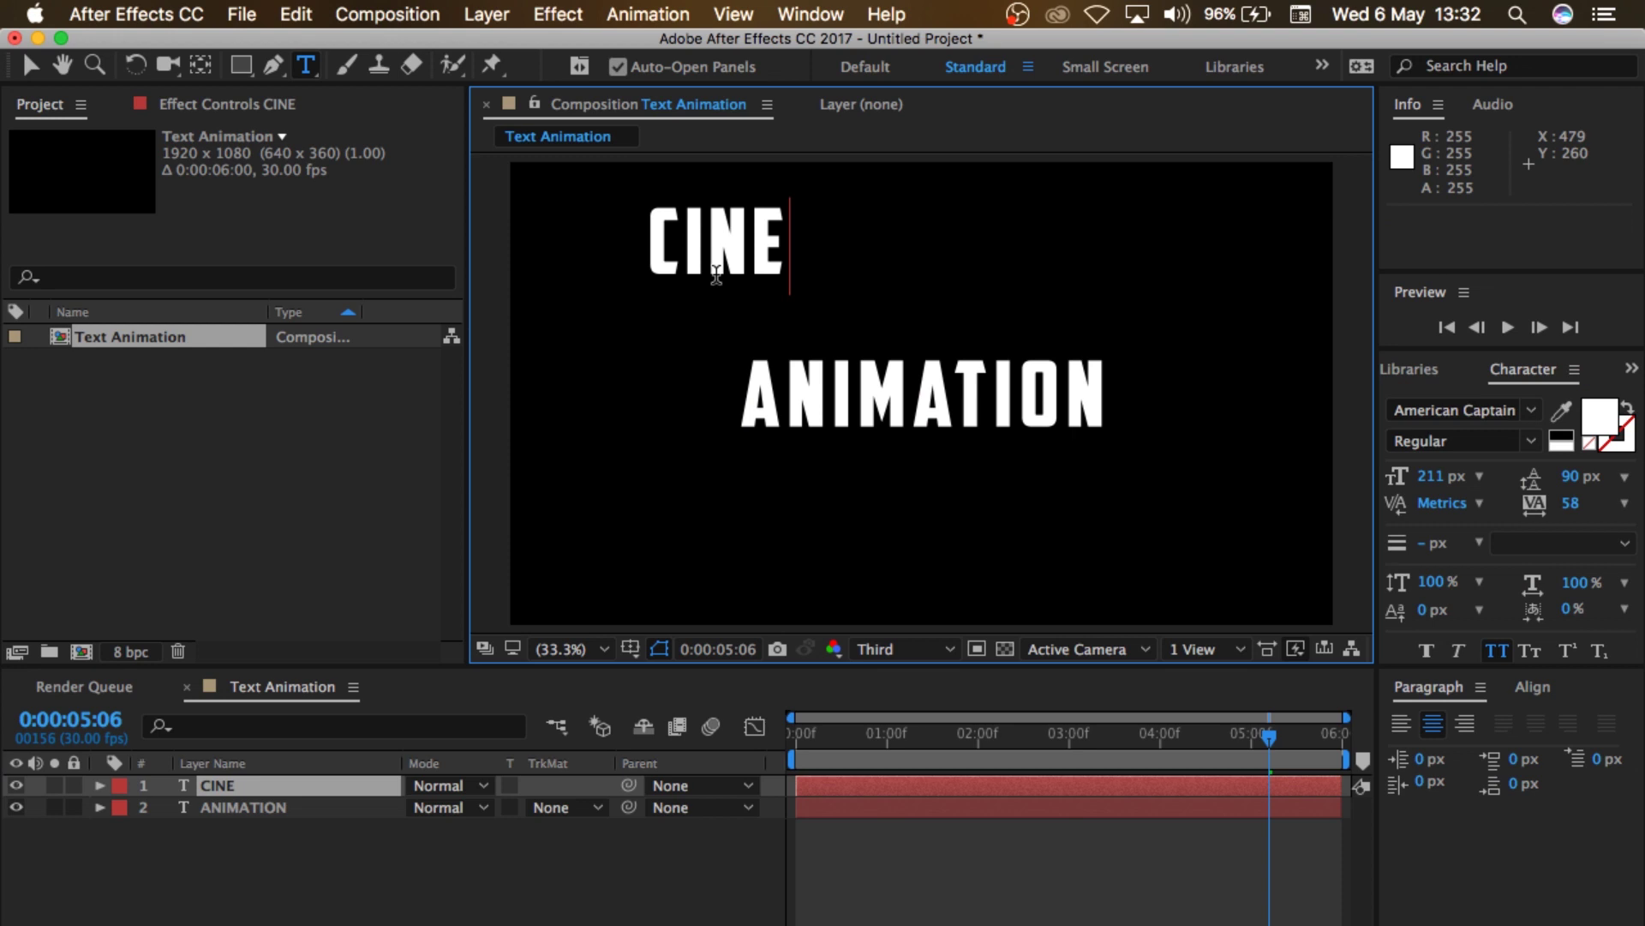
text(MATIC)
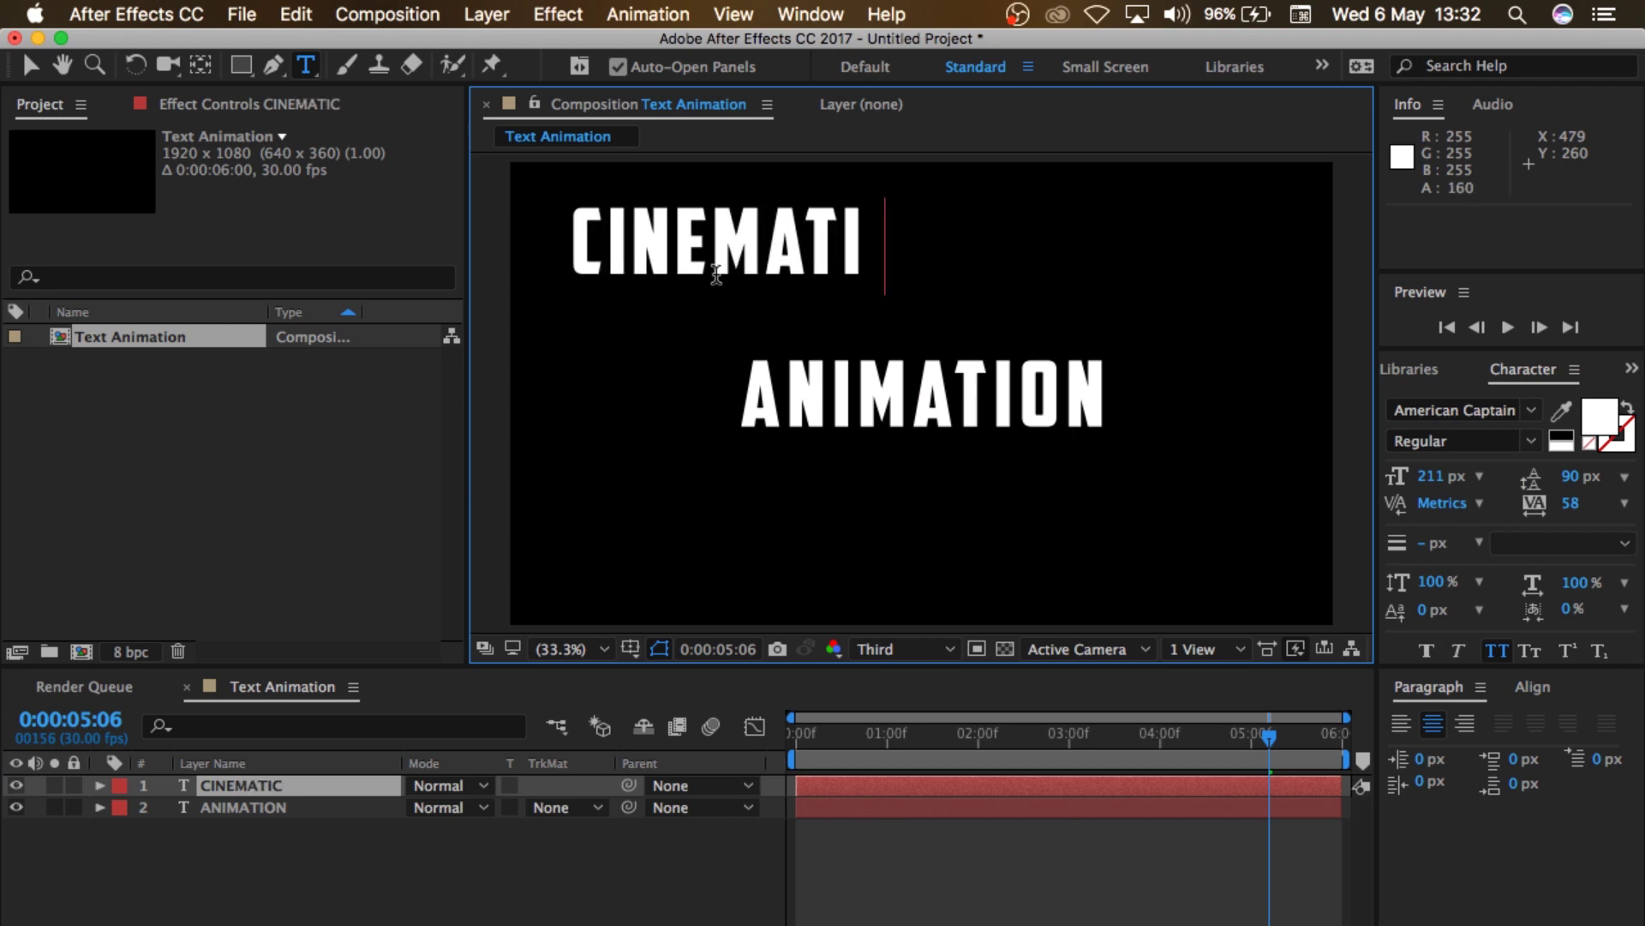
text( TITLE)
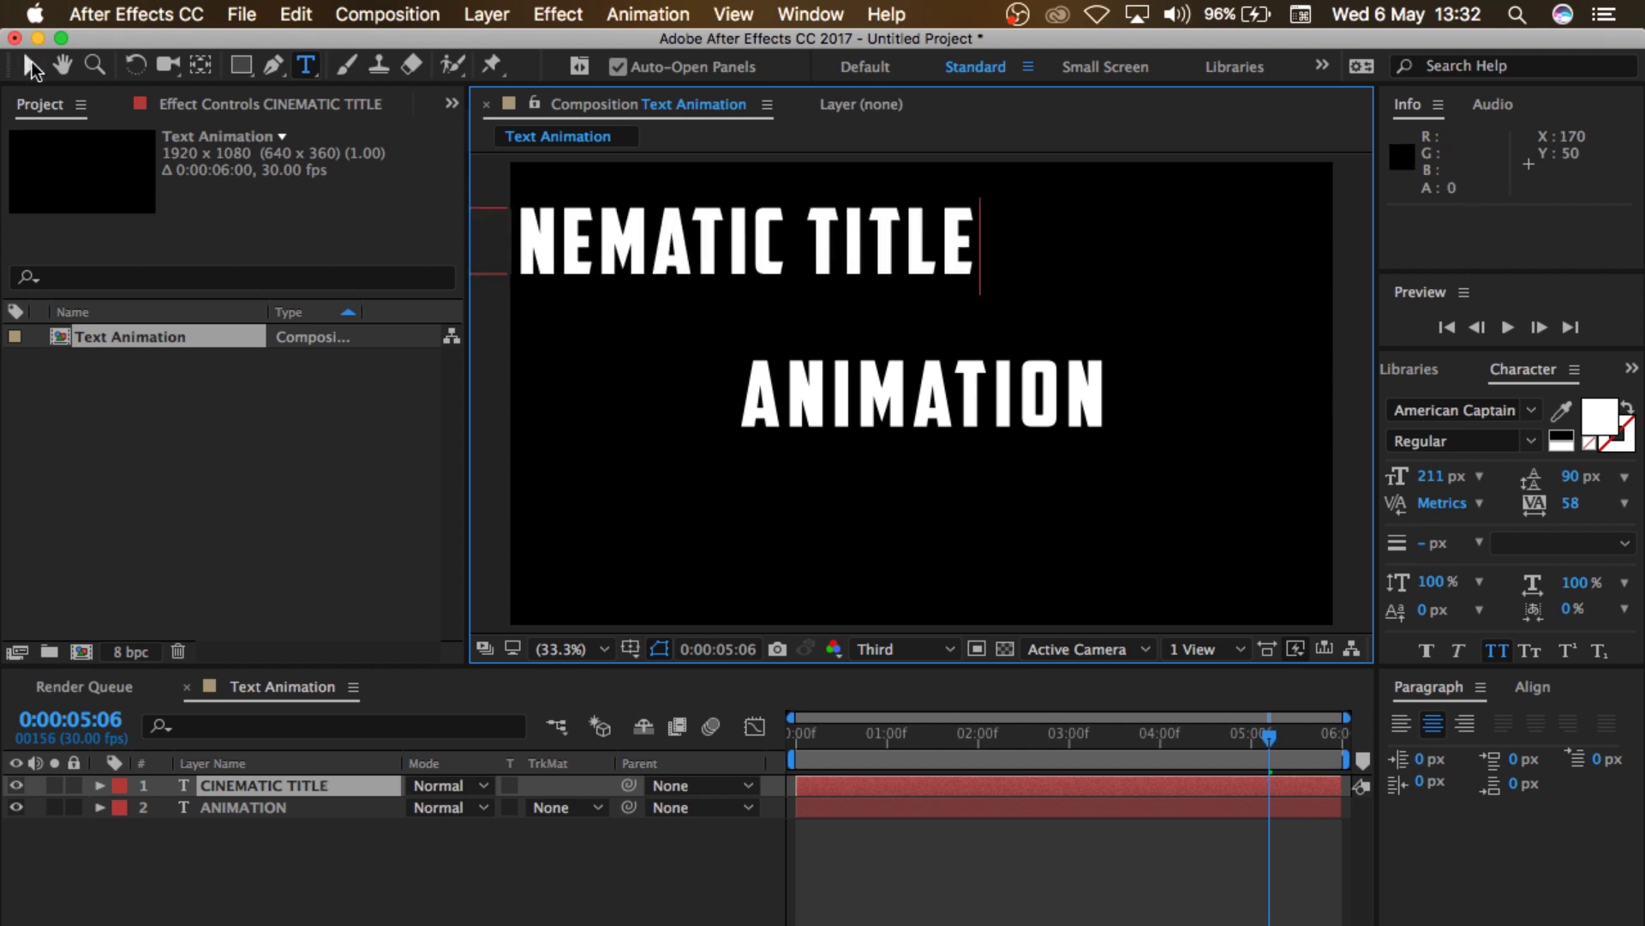
click(32, 67)
drag(627, 251, 879, 290)
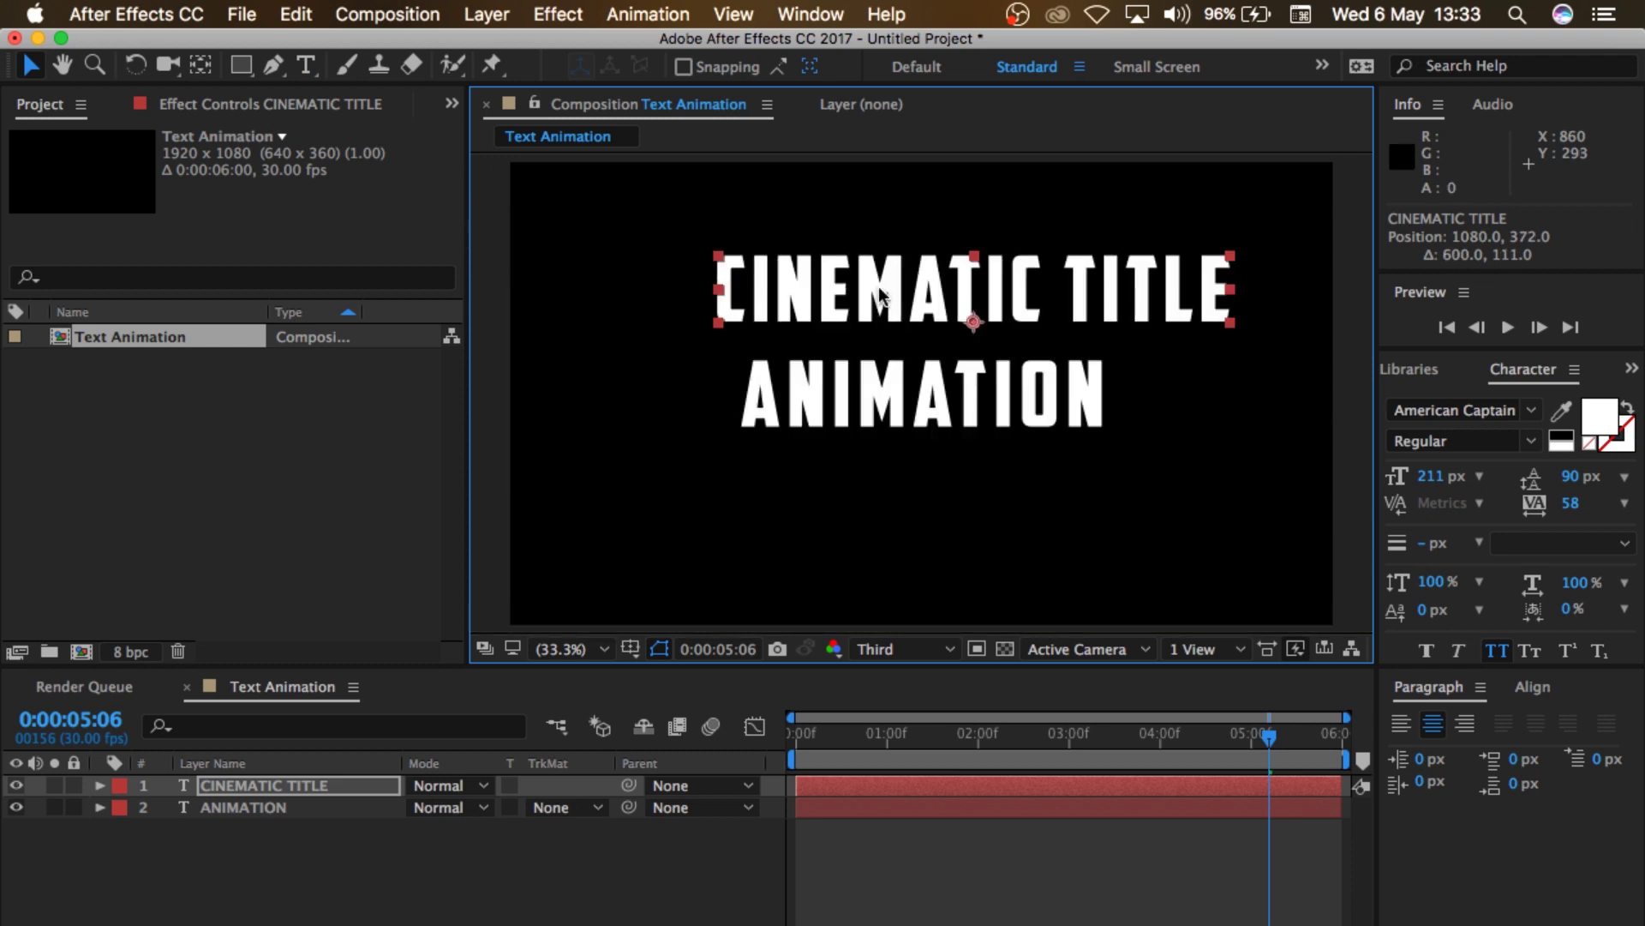
Step: Set the CINEMATIC TITLE text to the Century Gothic font at a size of 74 px
click(1529, 414)
scroll(1474, 591, down, 10)
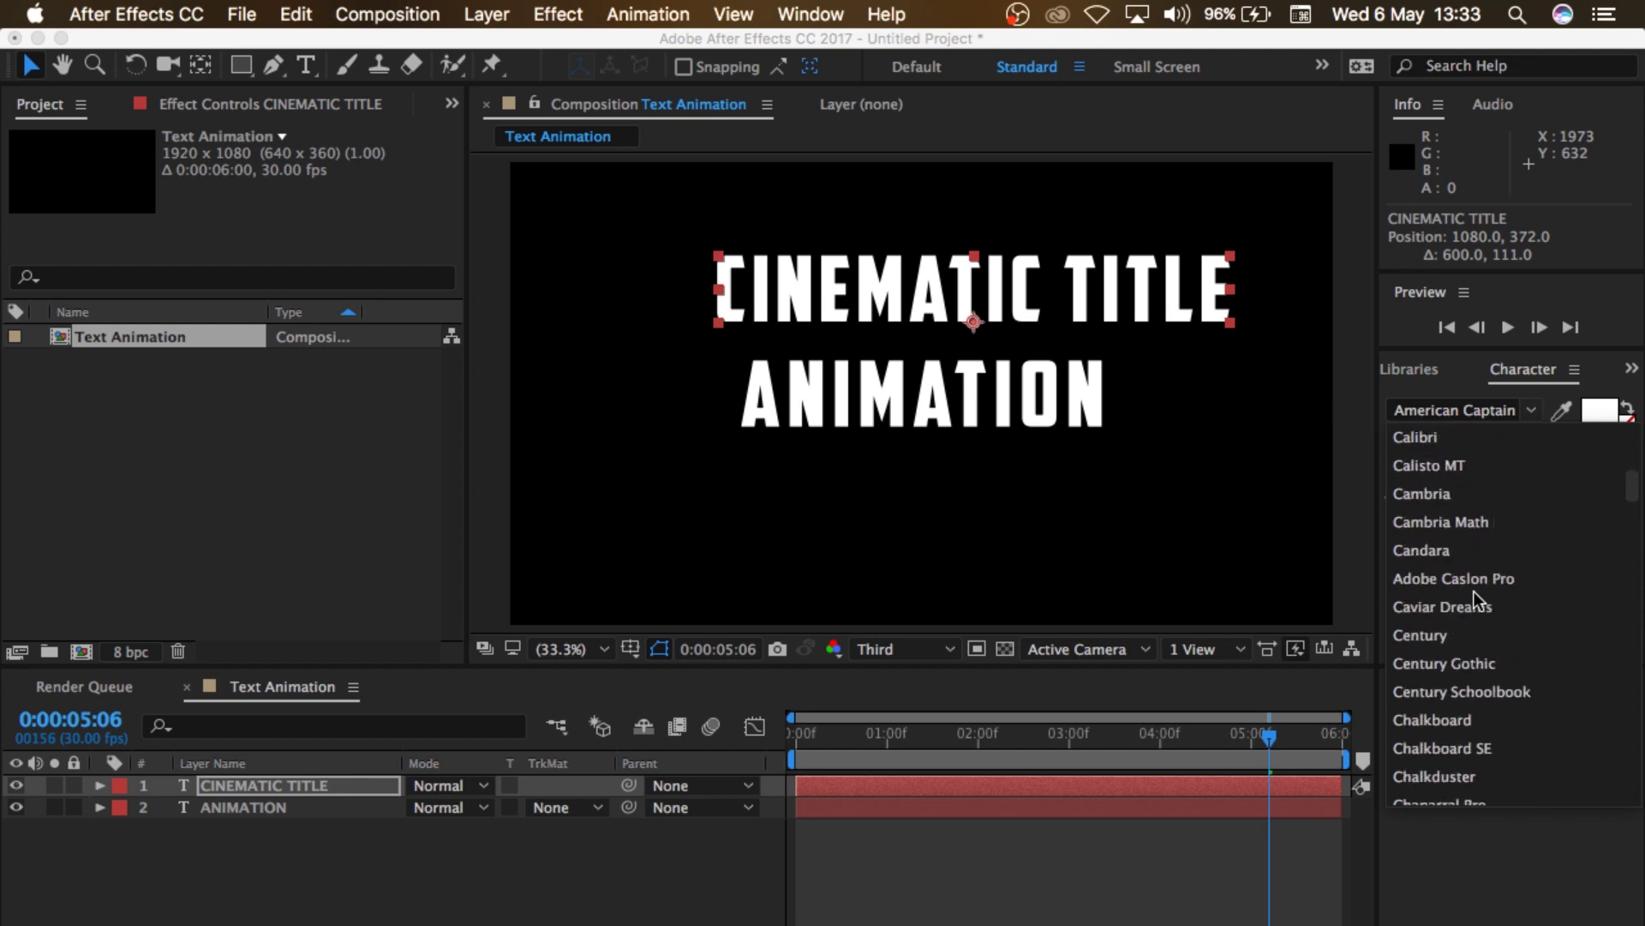
click(1467, 663)
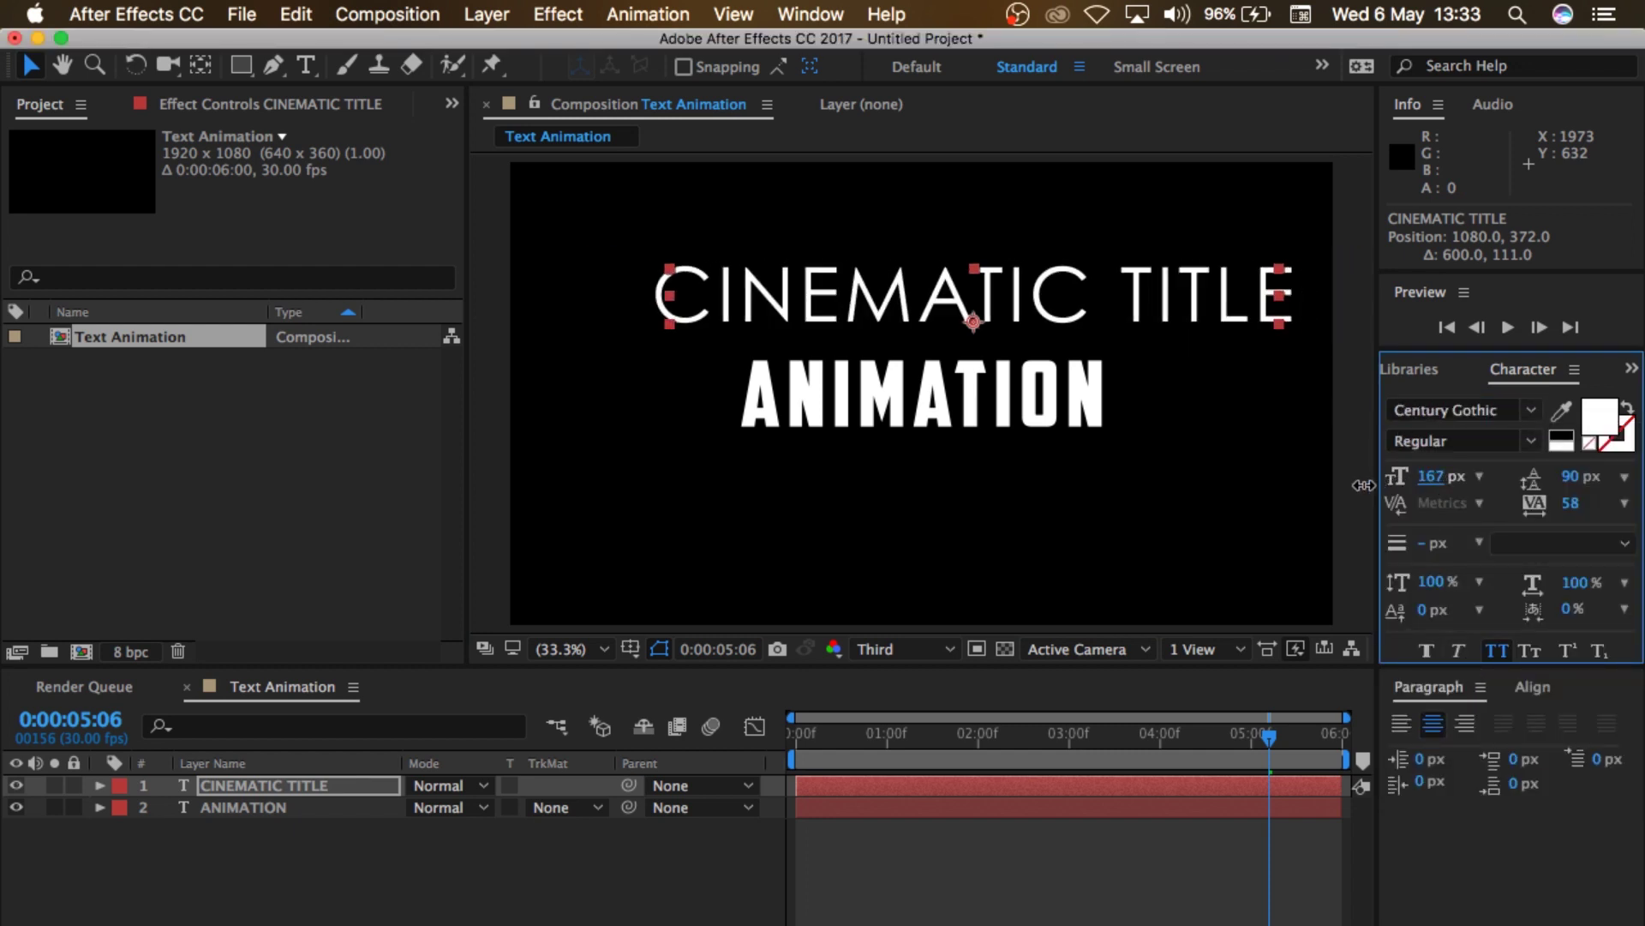
drag(1364, 485, 1251, 471)
Step: Place CINEMATIC TITLE directly above ANIMATION and align it to the horizontal centre of the composition
drag(1066, 315, 1017, 333)
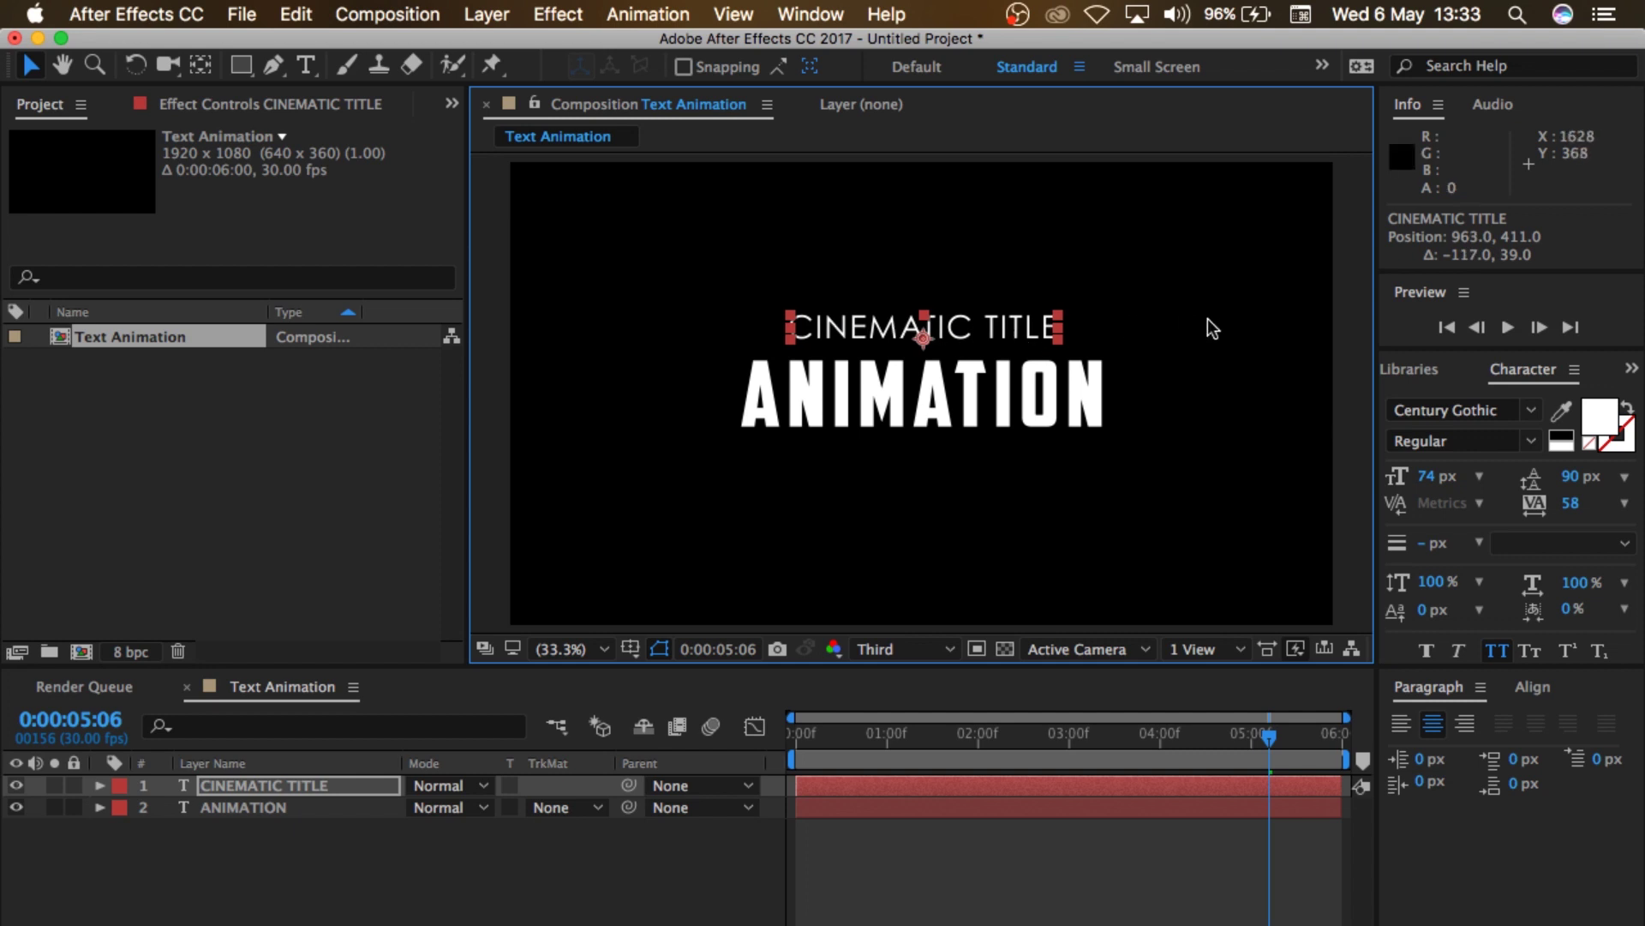
click(1523, 686)
click(1447, 751)
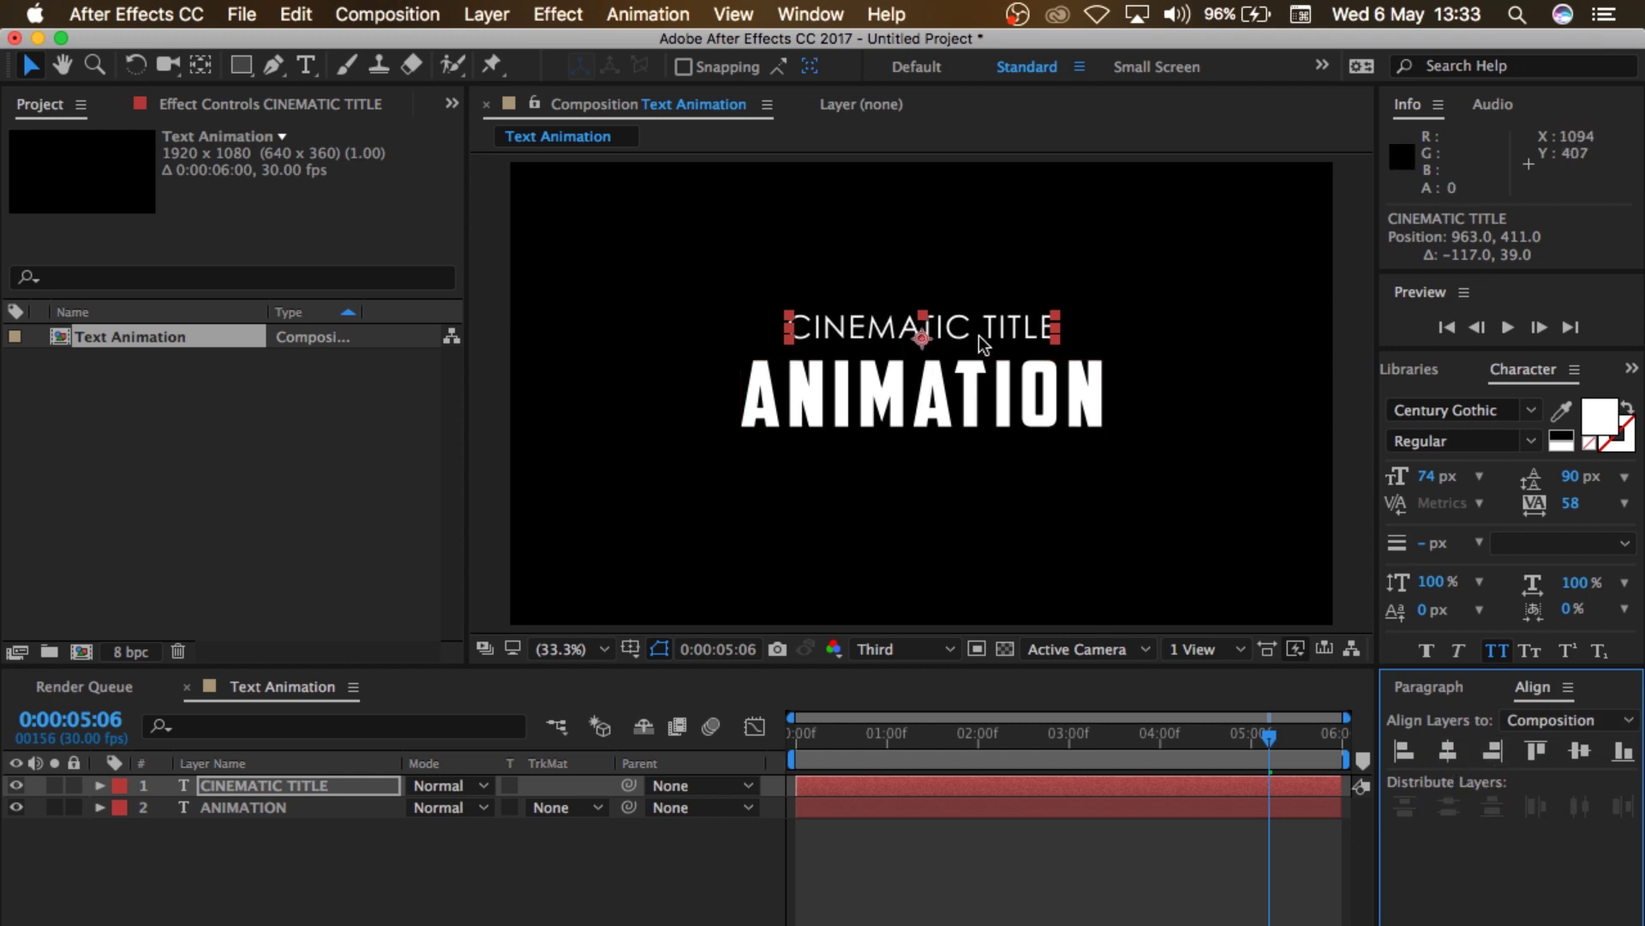
Step: Move both text layers down 78 px to the vertical centre, showing the Title/Action Safe guides for reference and hiding them again
drag(1040, 456, 944, 311)
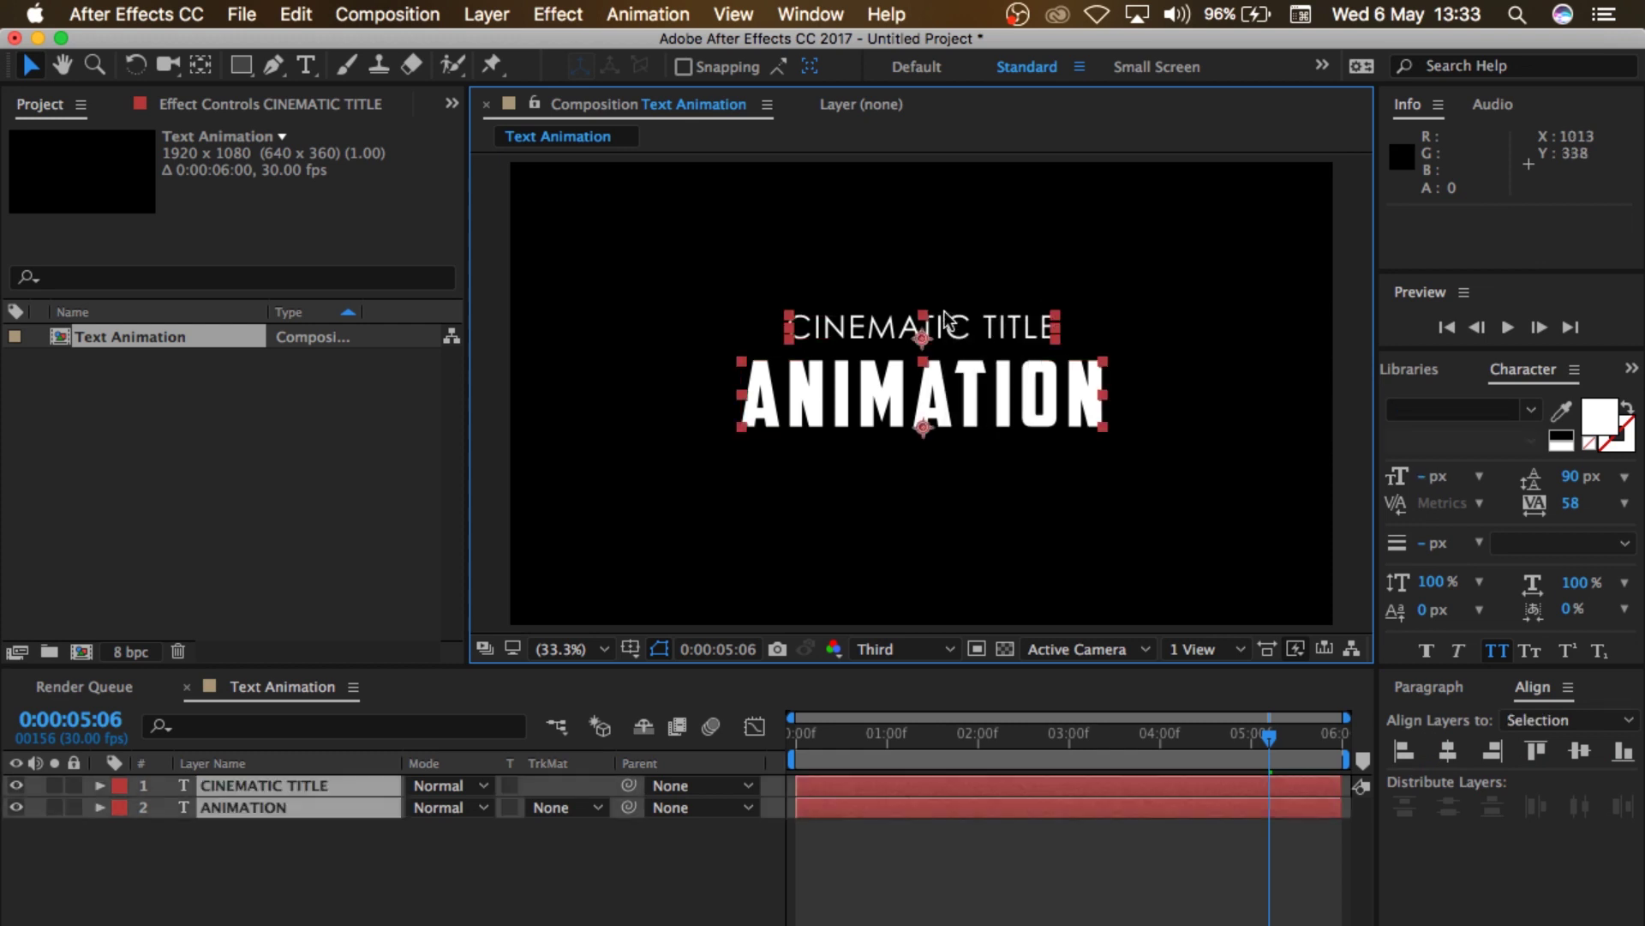
click(627, 650)
click(703, 675)
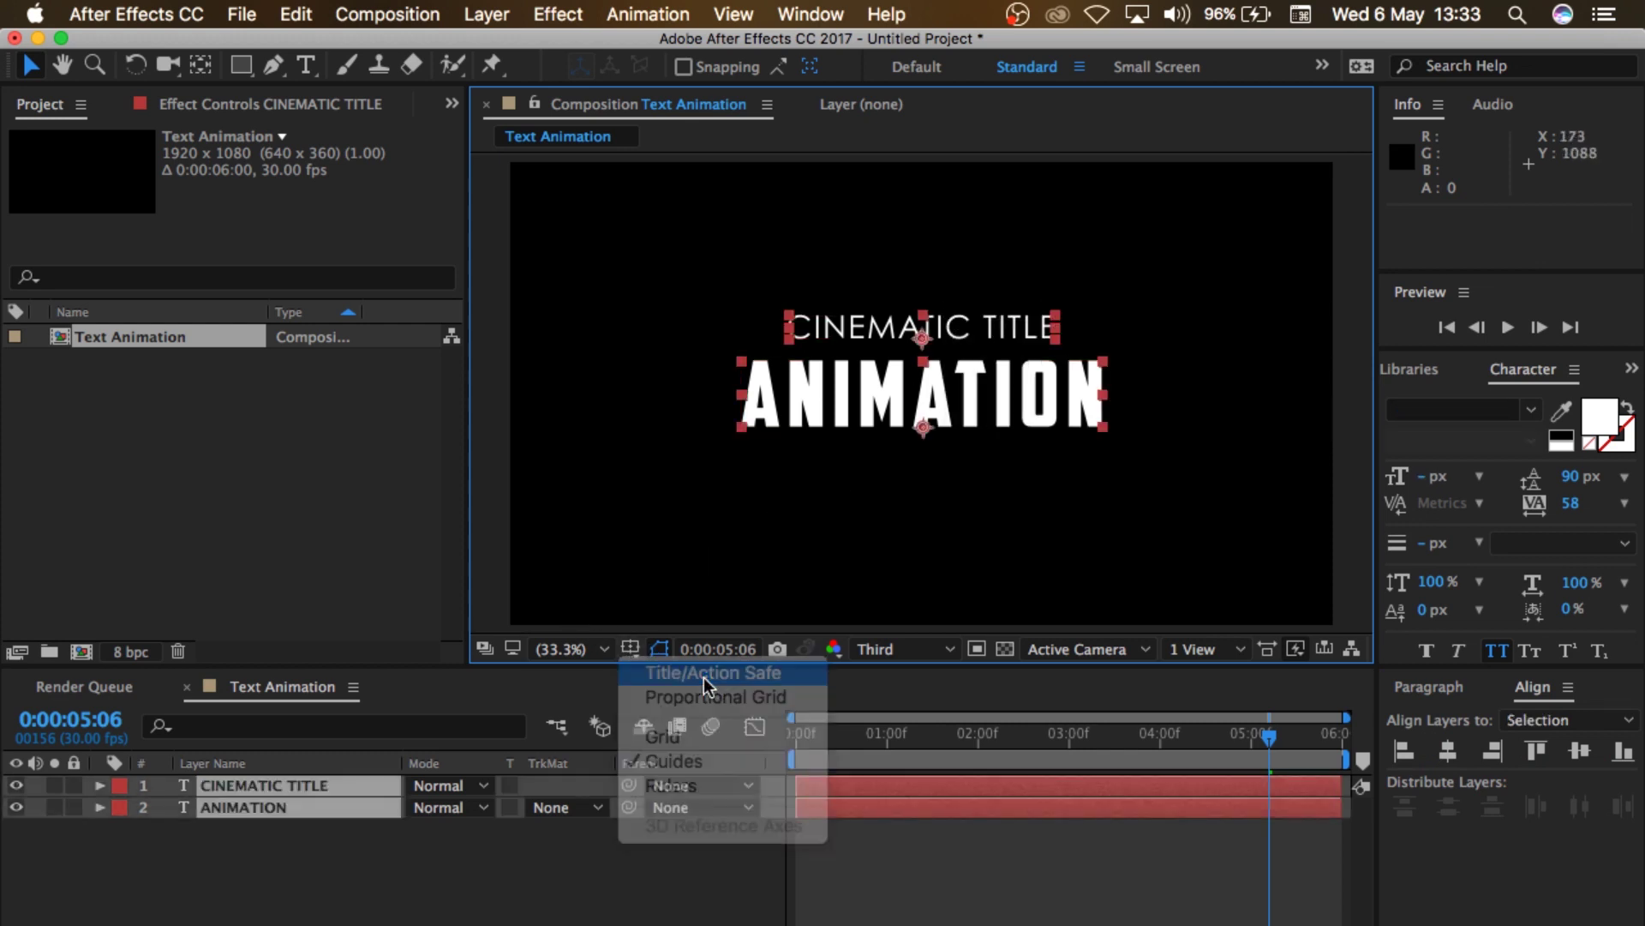
drag(976, 380, 970, 399)
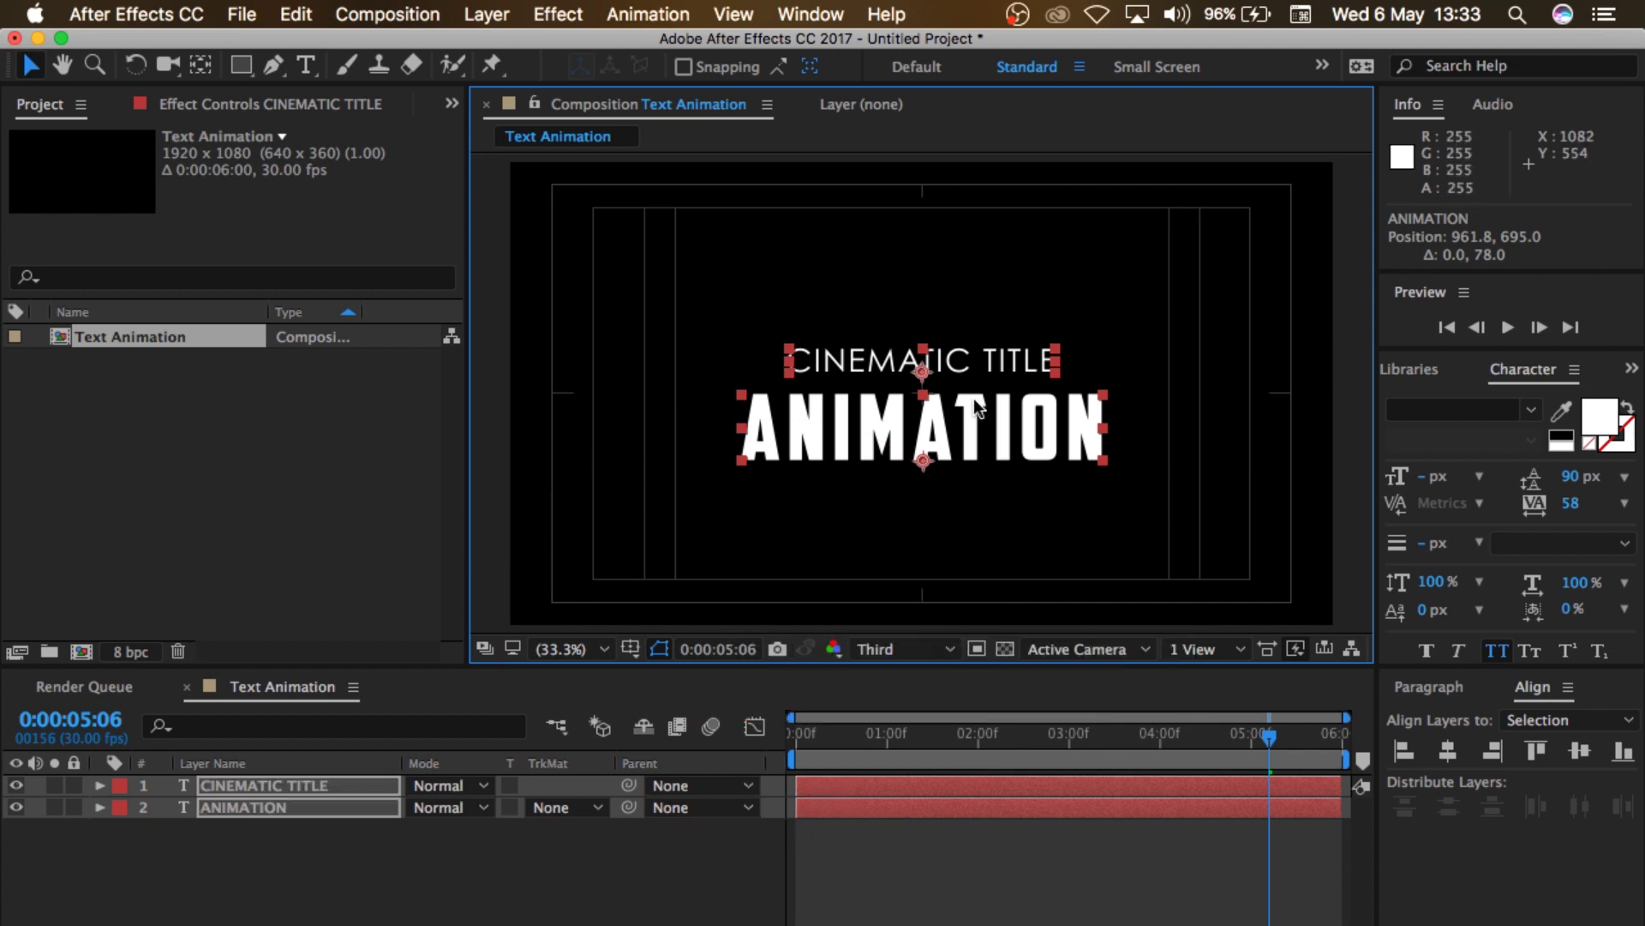
click(887, 737)
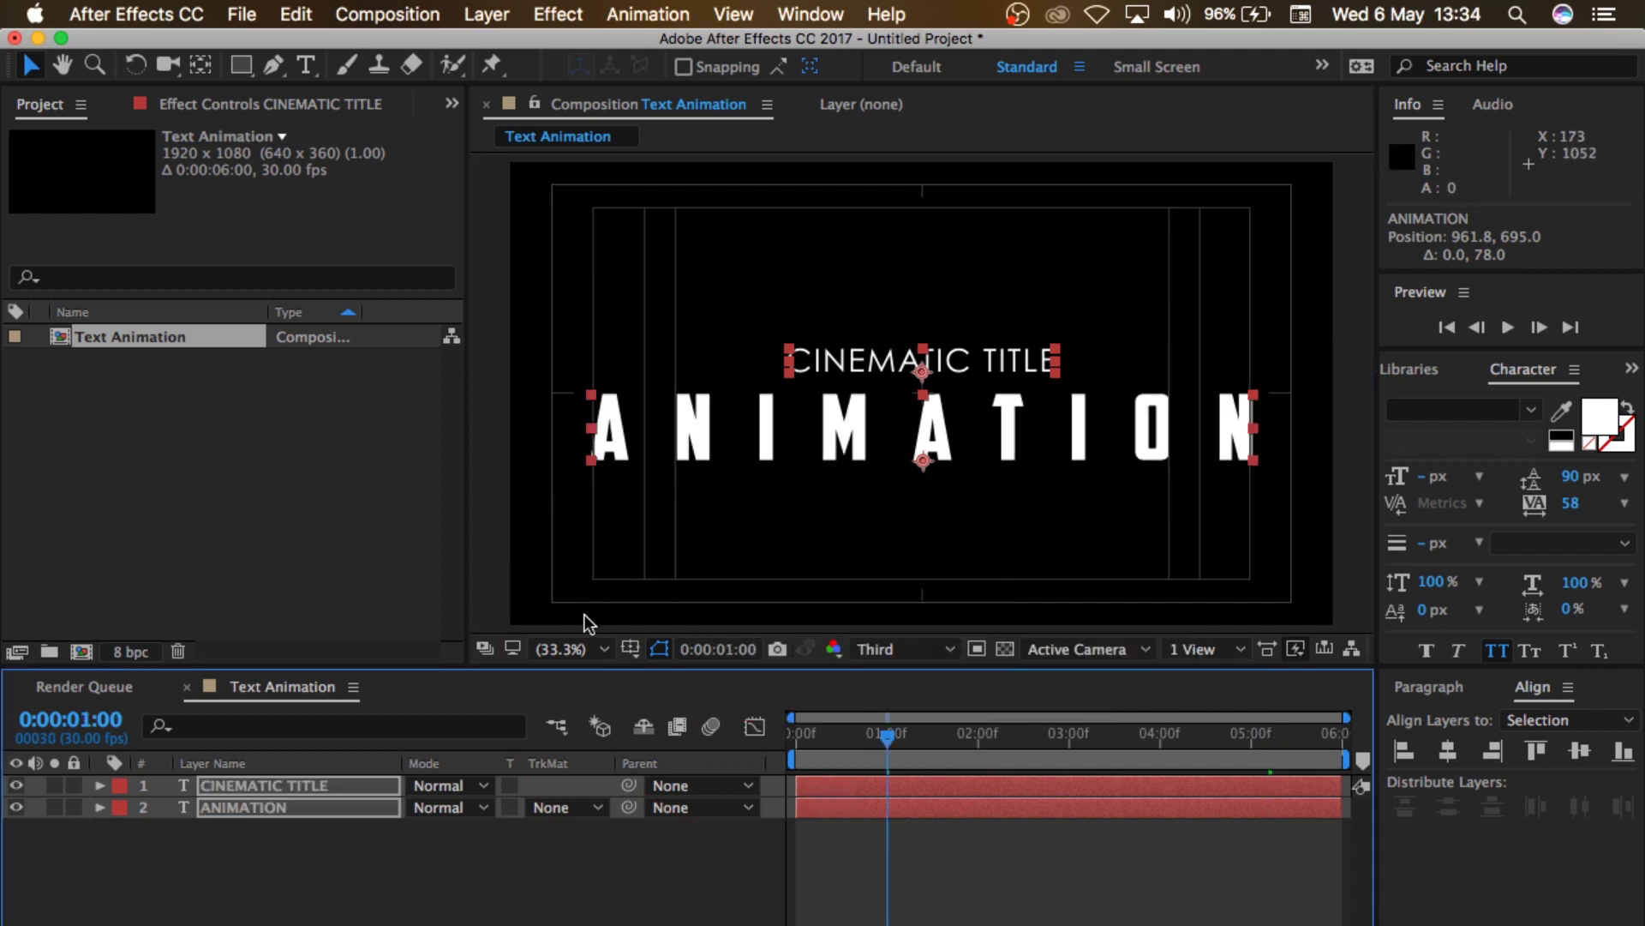
click(636, 645)
click(698, 672)
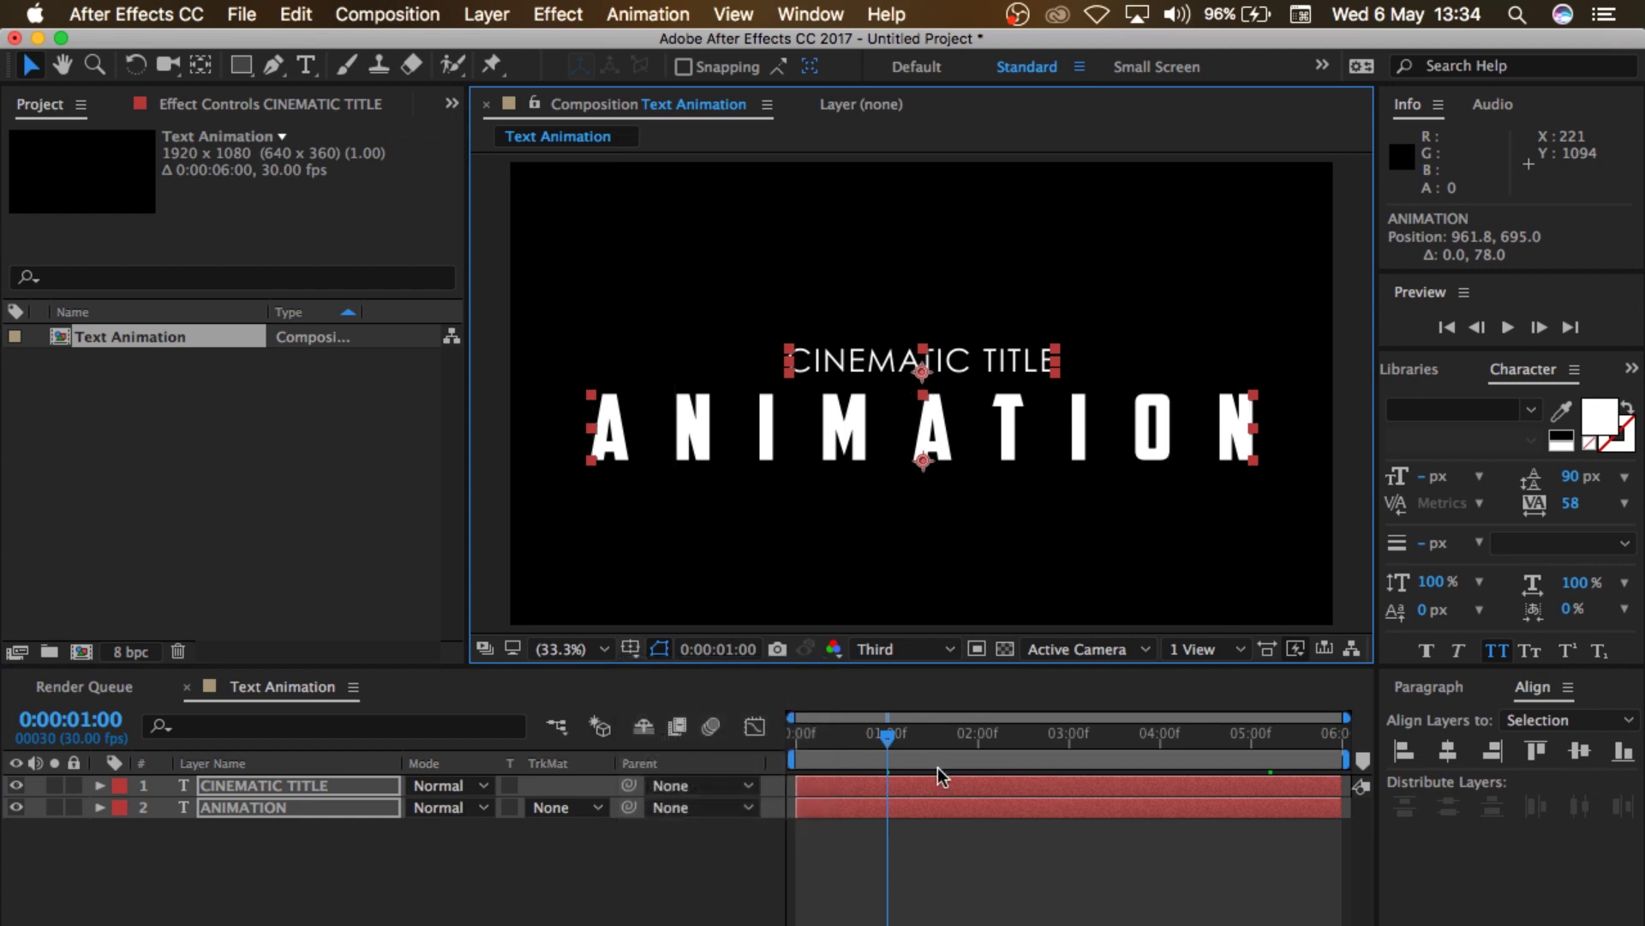
Step: Reveal the CINEMATIC TITLE layer's Opacity and add a 0% keyframe at 0:00:01:00
click(296, 850)
click(284, 785)
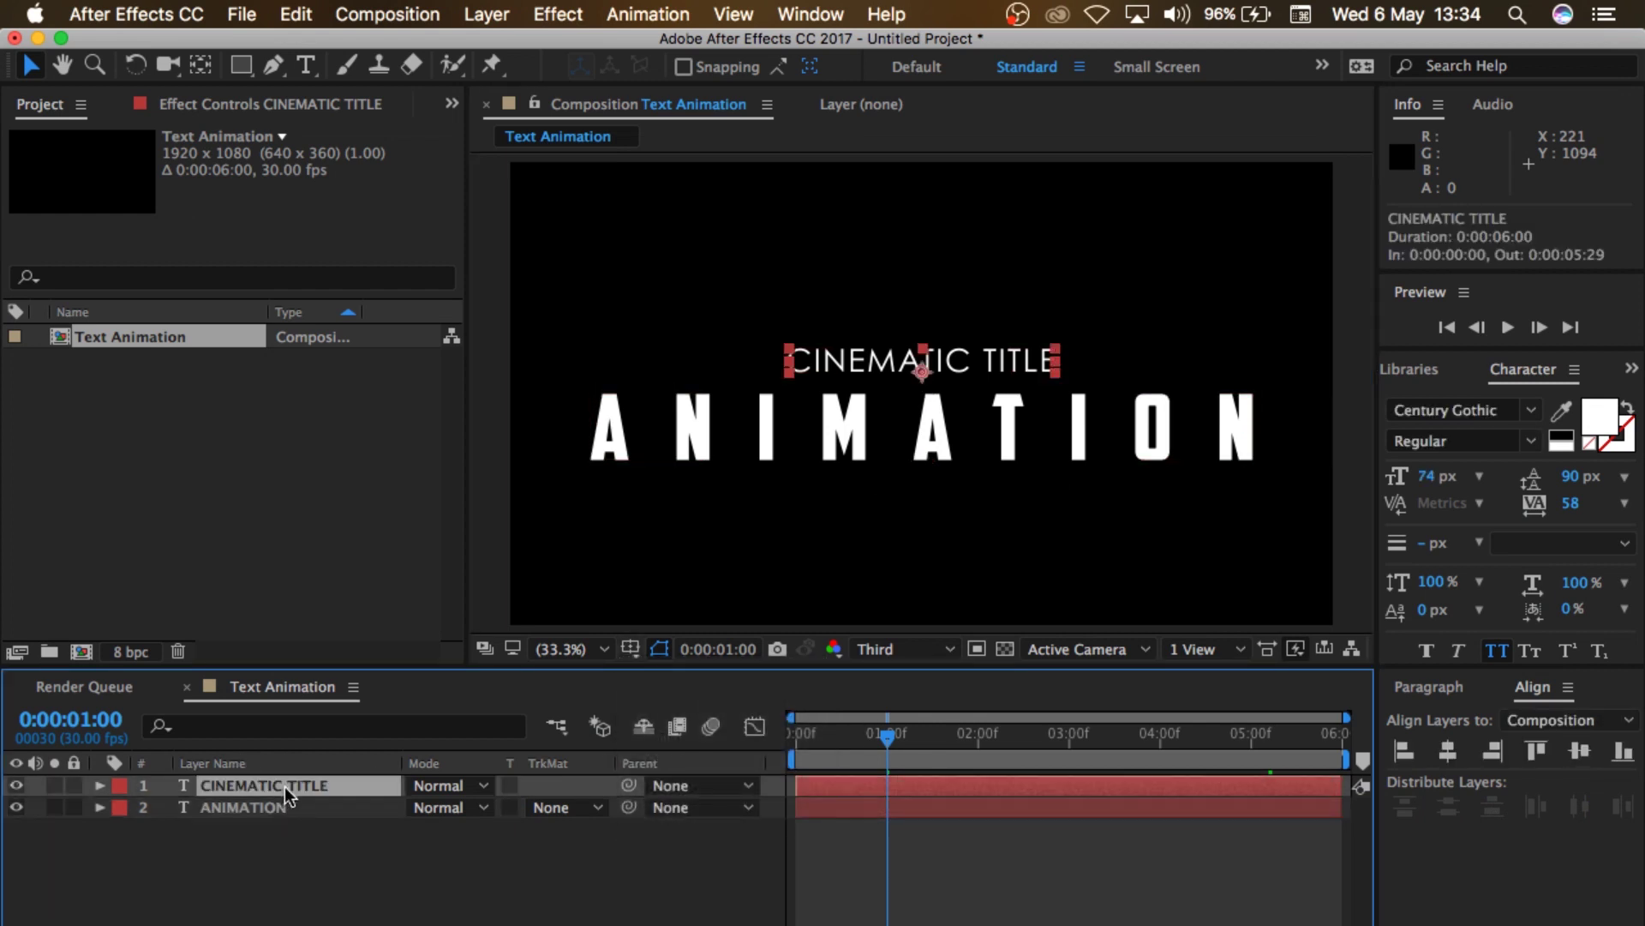
key(t)
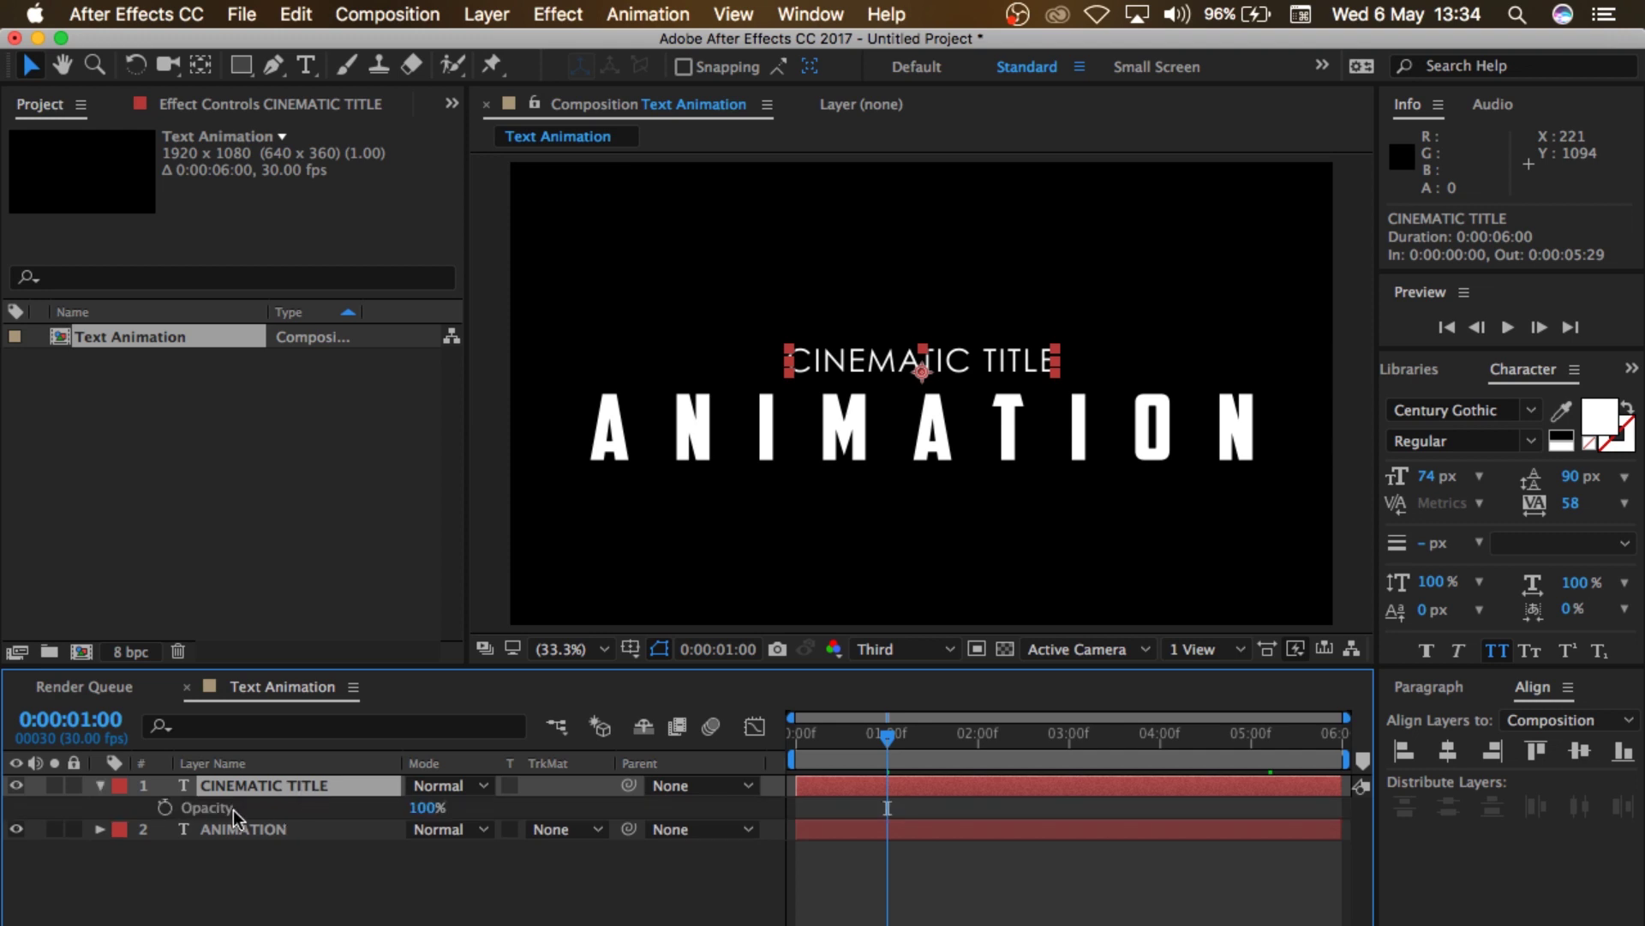
drag(888, 739, 891, 752)
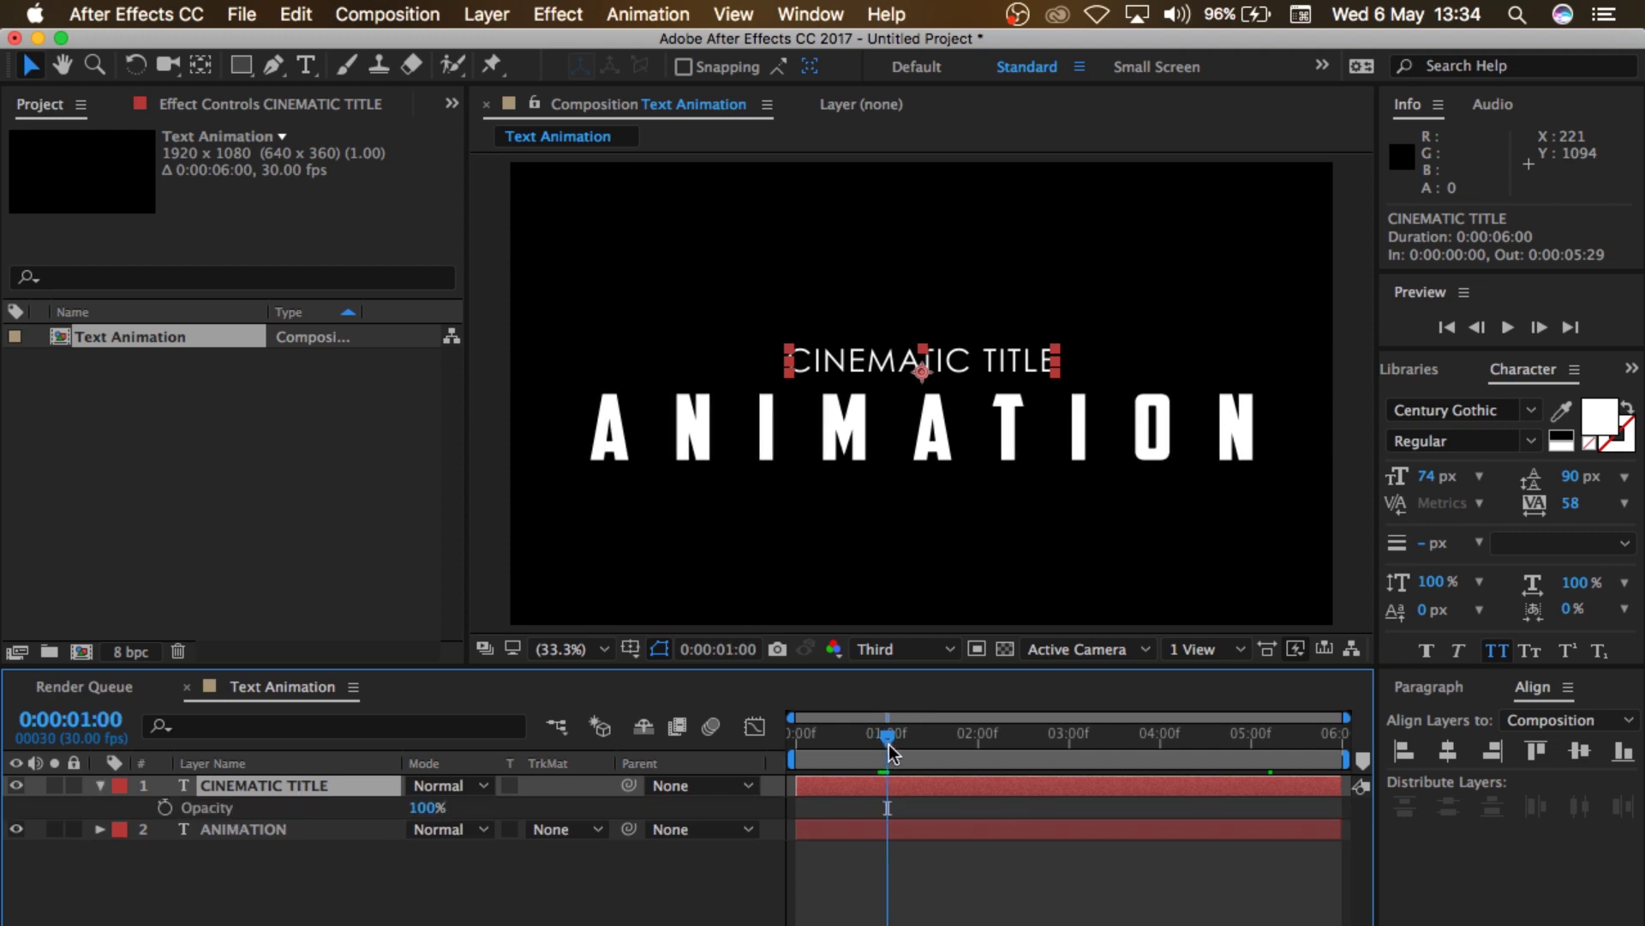
click(165, 807)
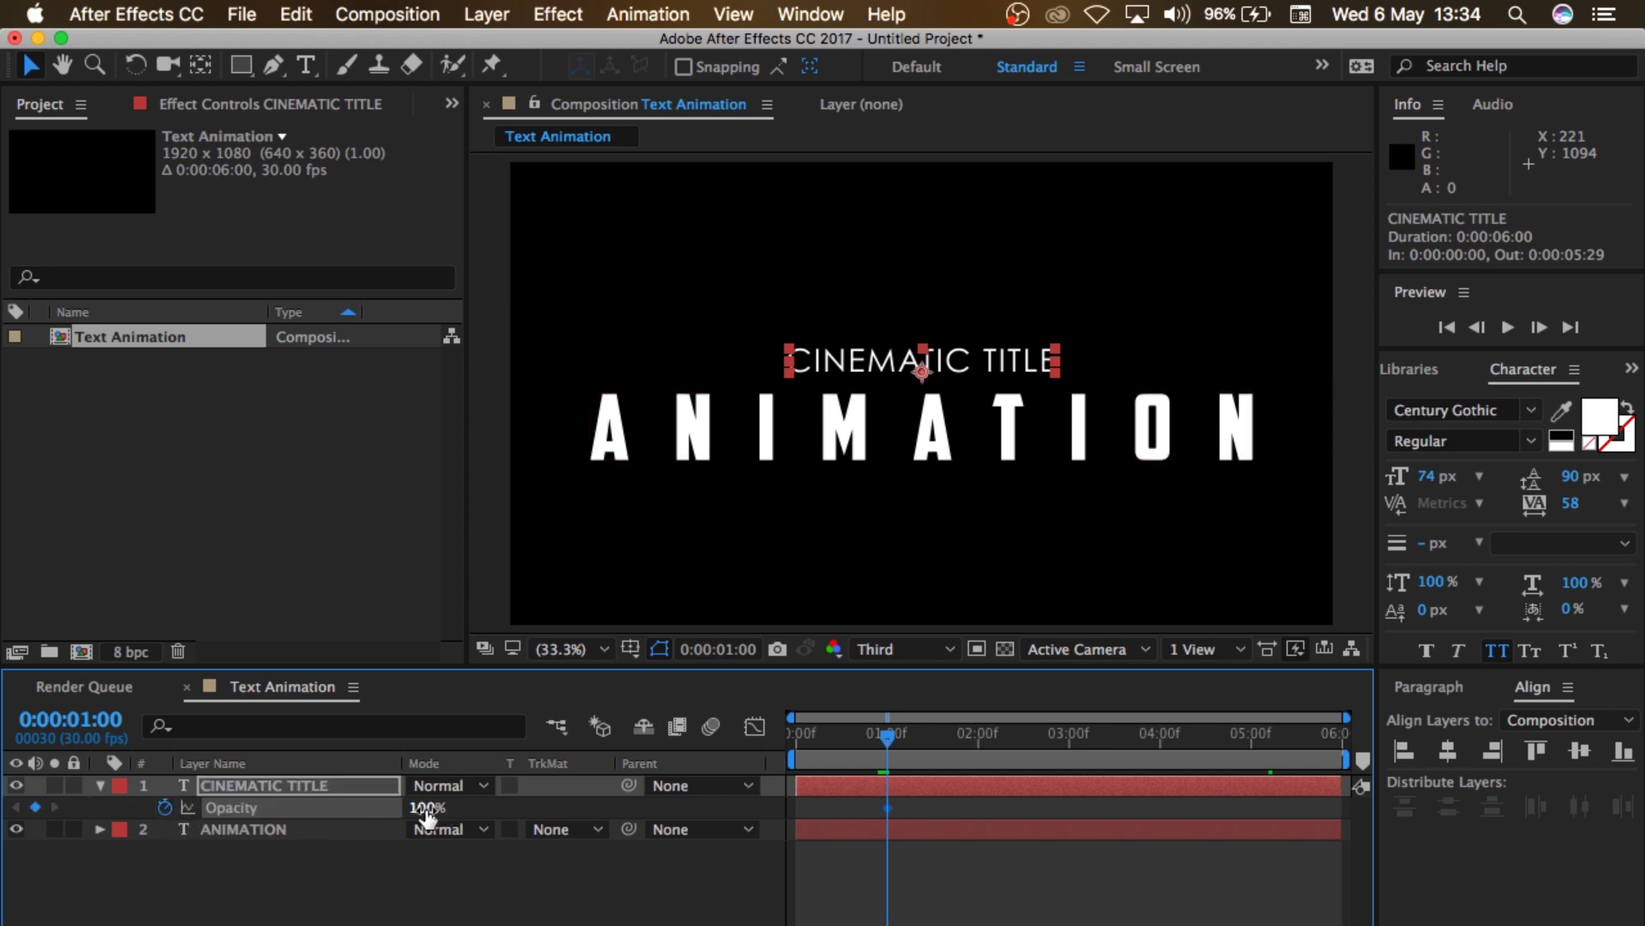
drag(426, 809, 232, 812)
Step: Add a 100% Opacity keyframe to CINEMATIC TITLE at 0:00:01:23 and preview the fade-in from the start
drag(888, 751, 957, 752)
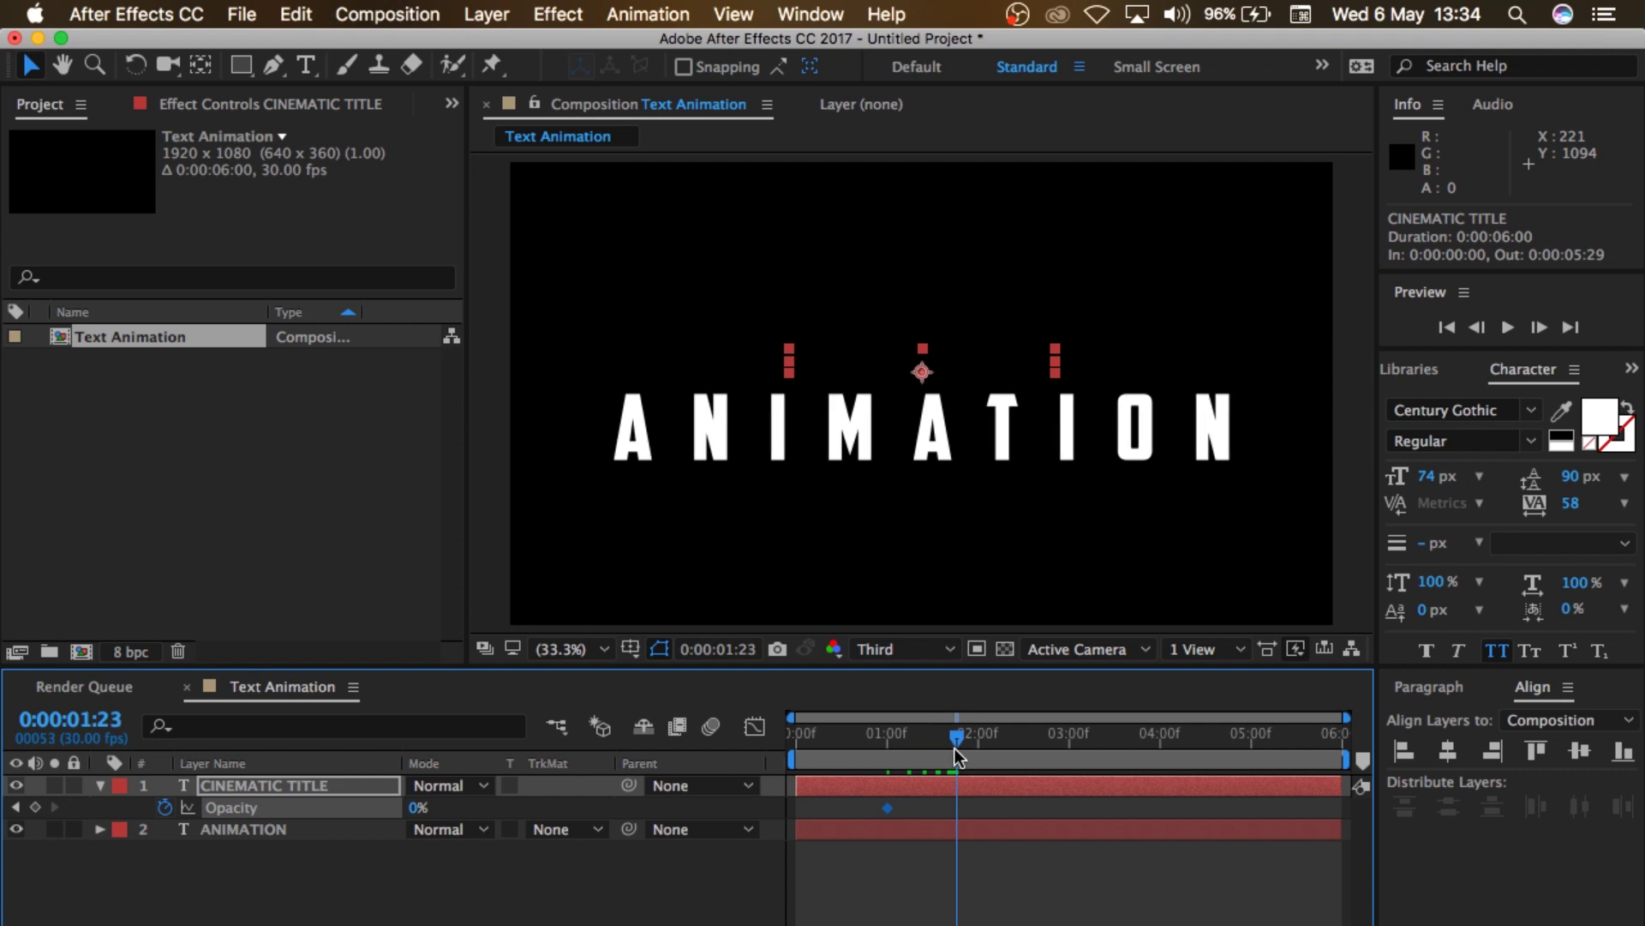
click(418, 807)
text(100)
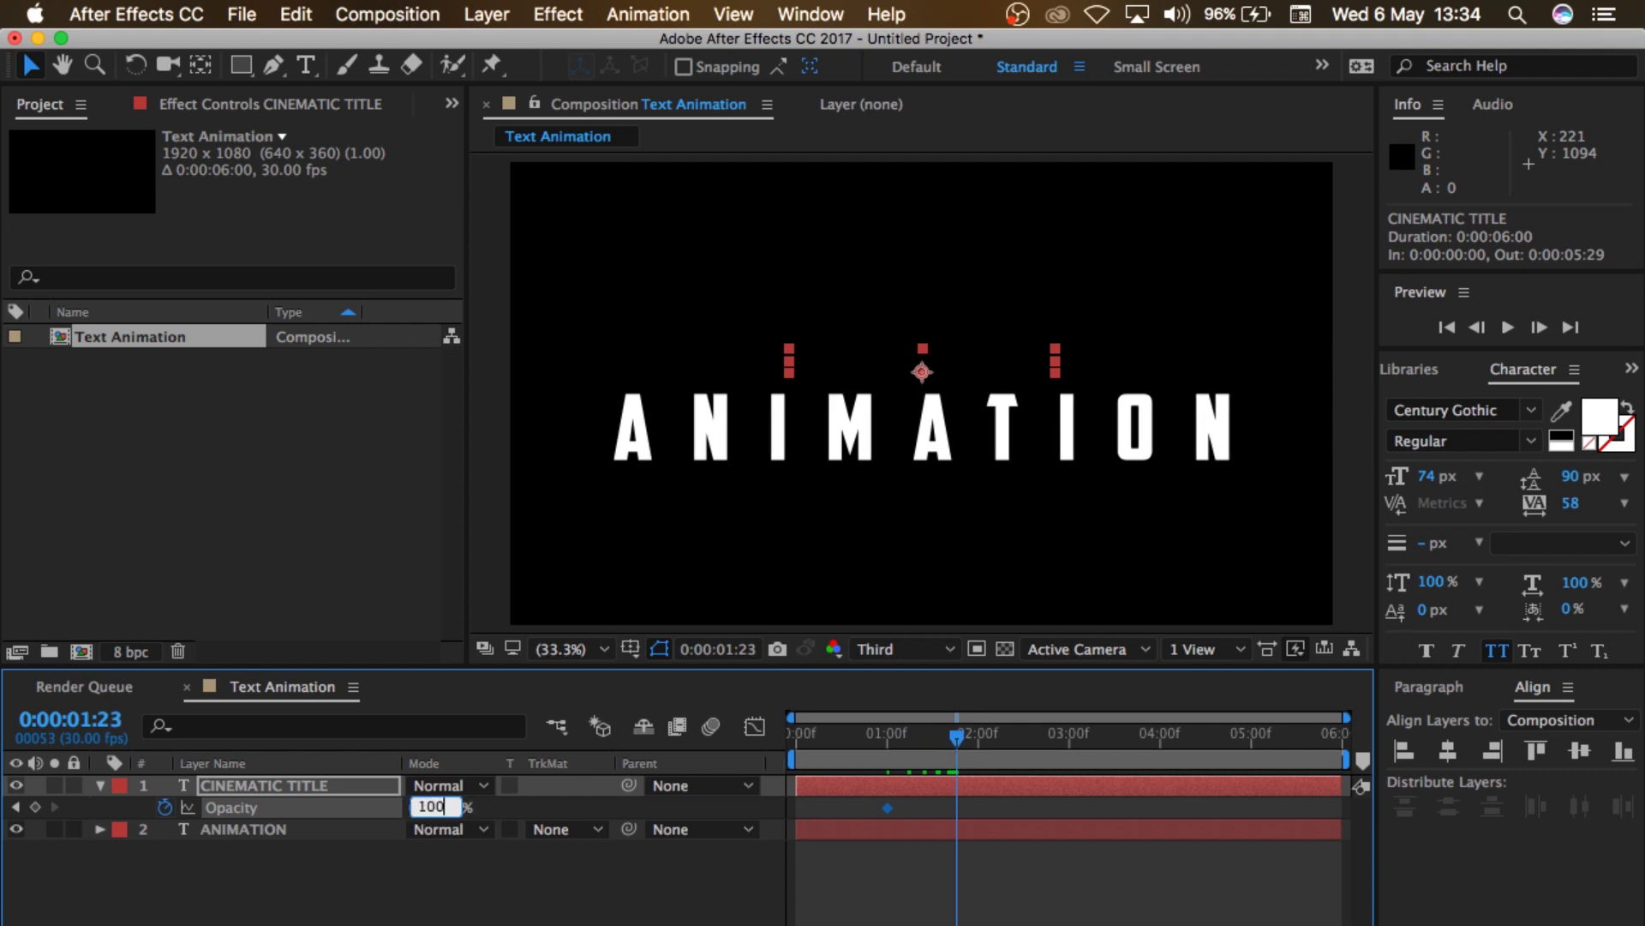
key(Return)
drag(879, 745, 703, 747)
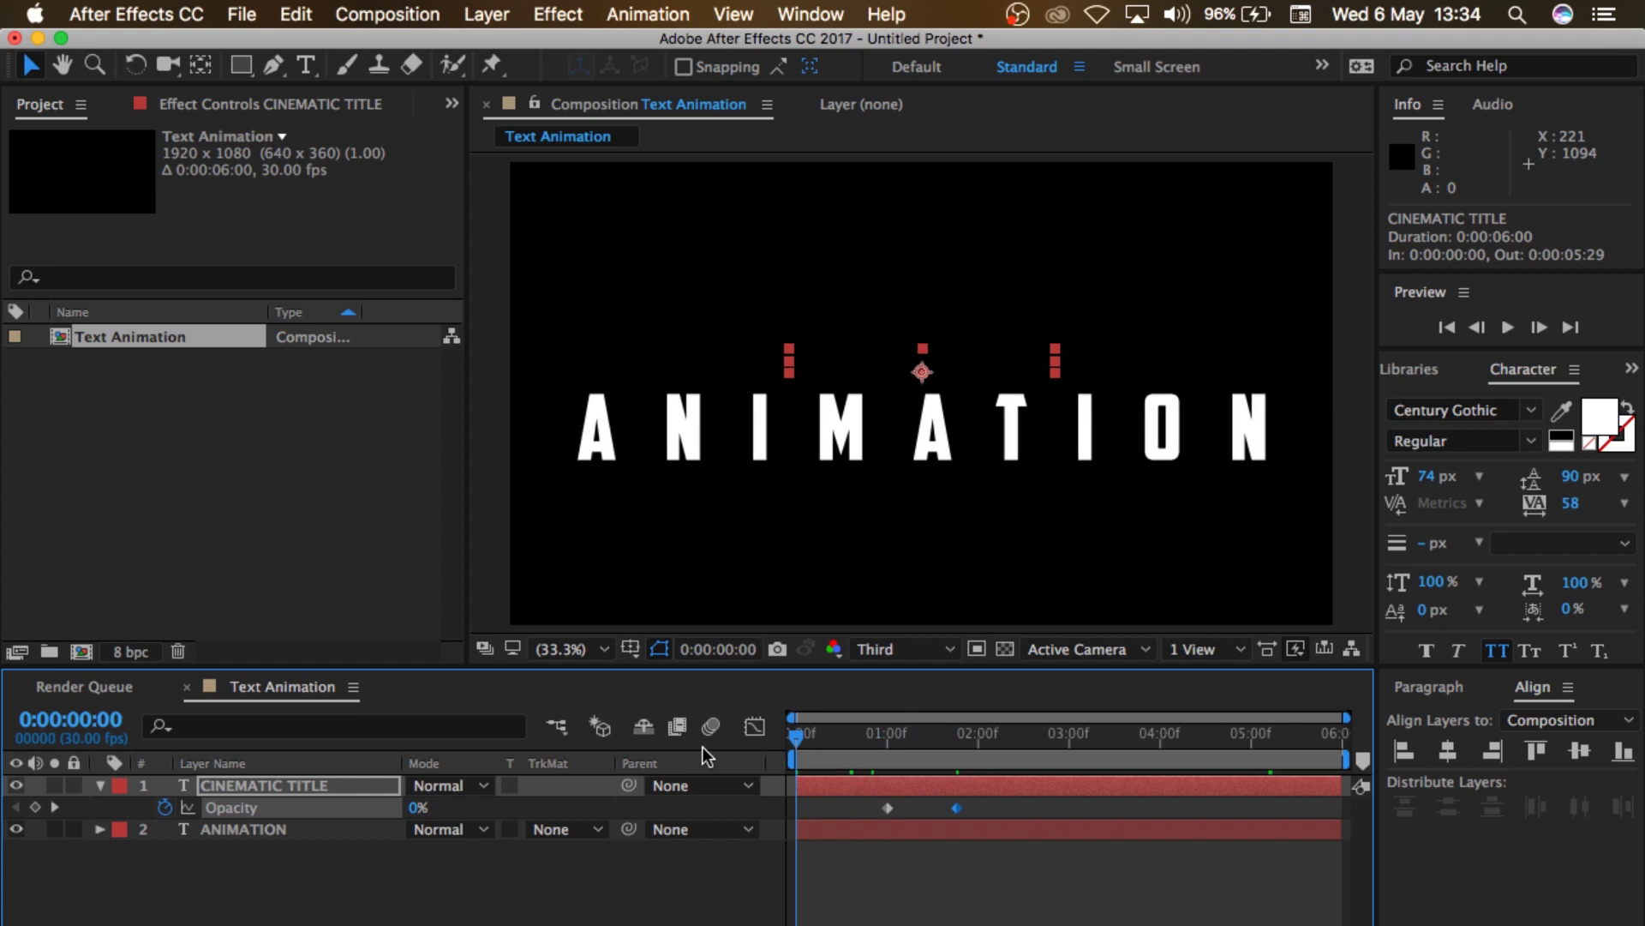
key(space)
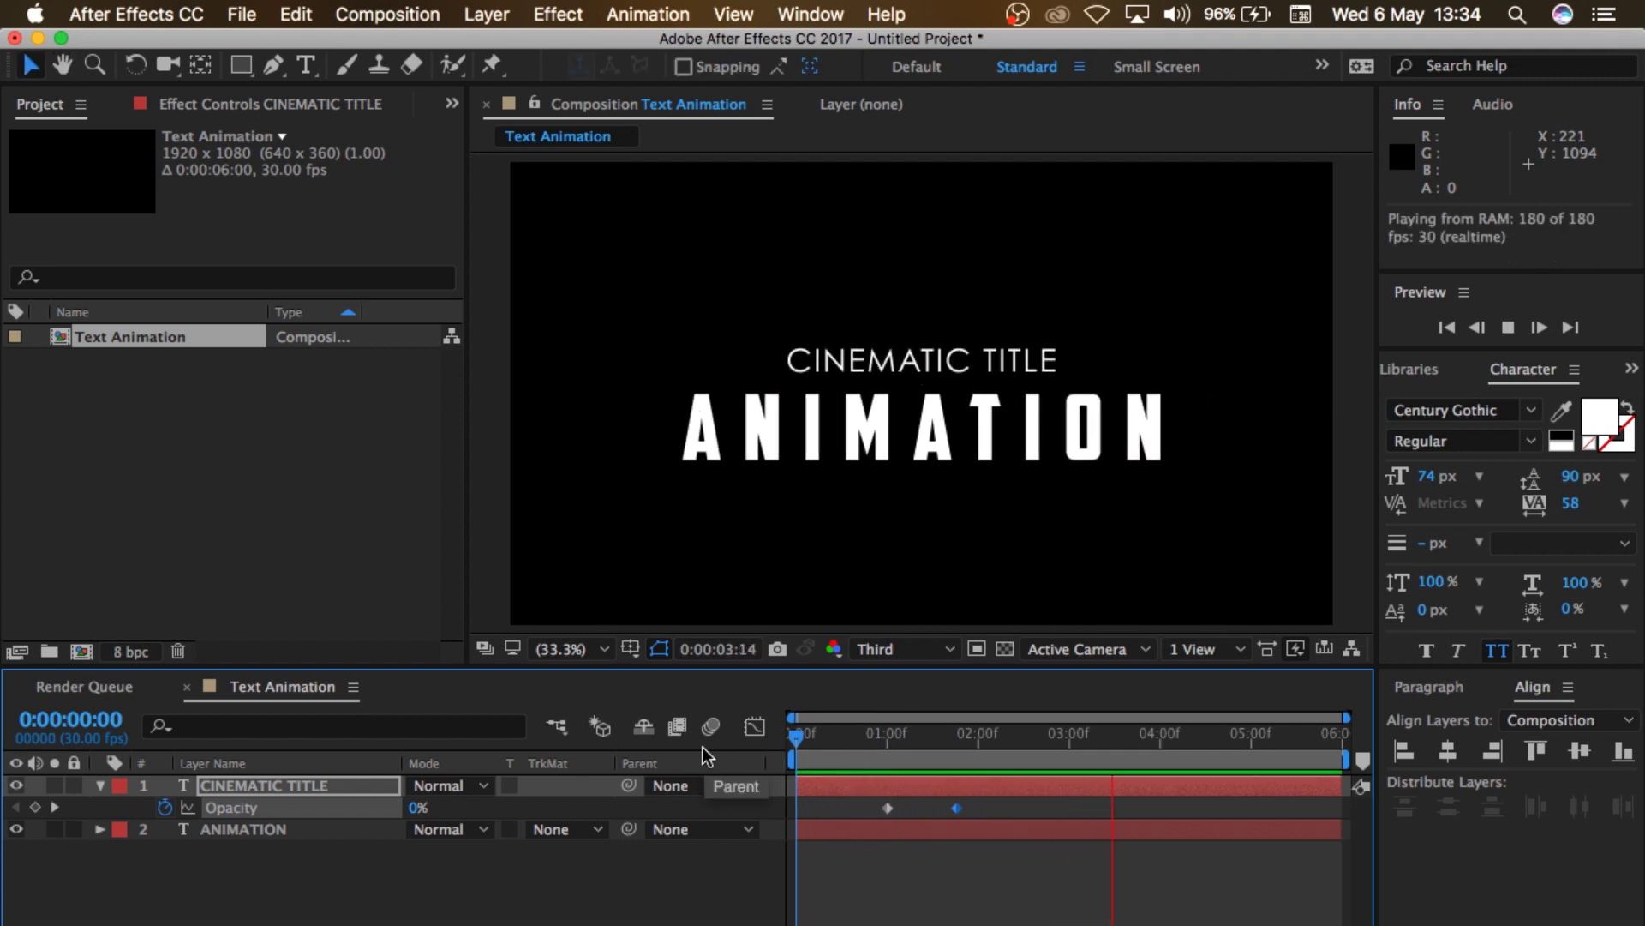
key(space)
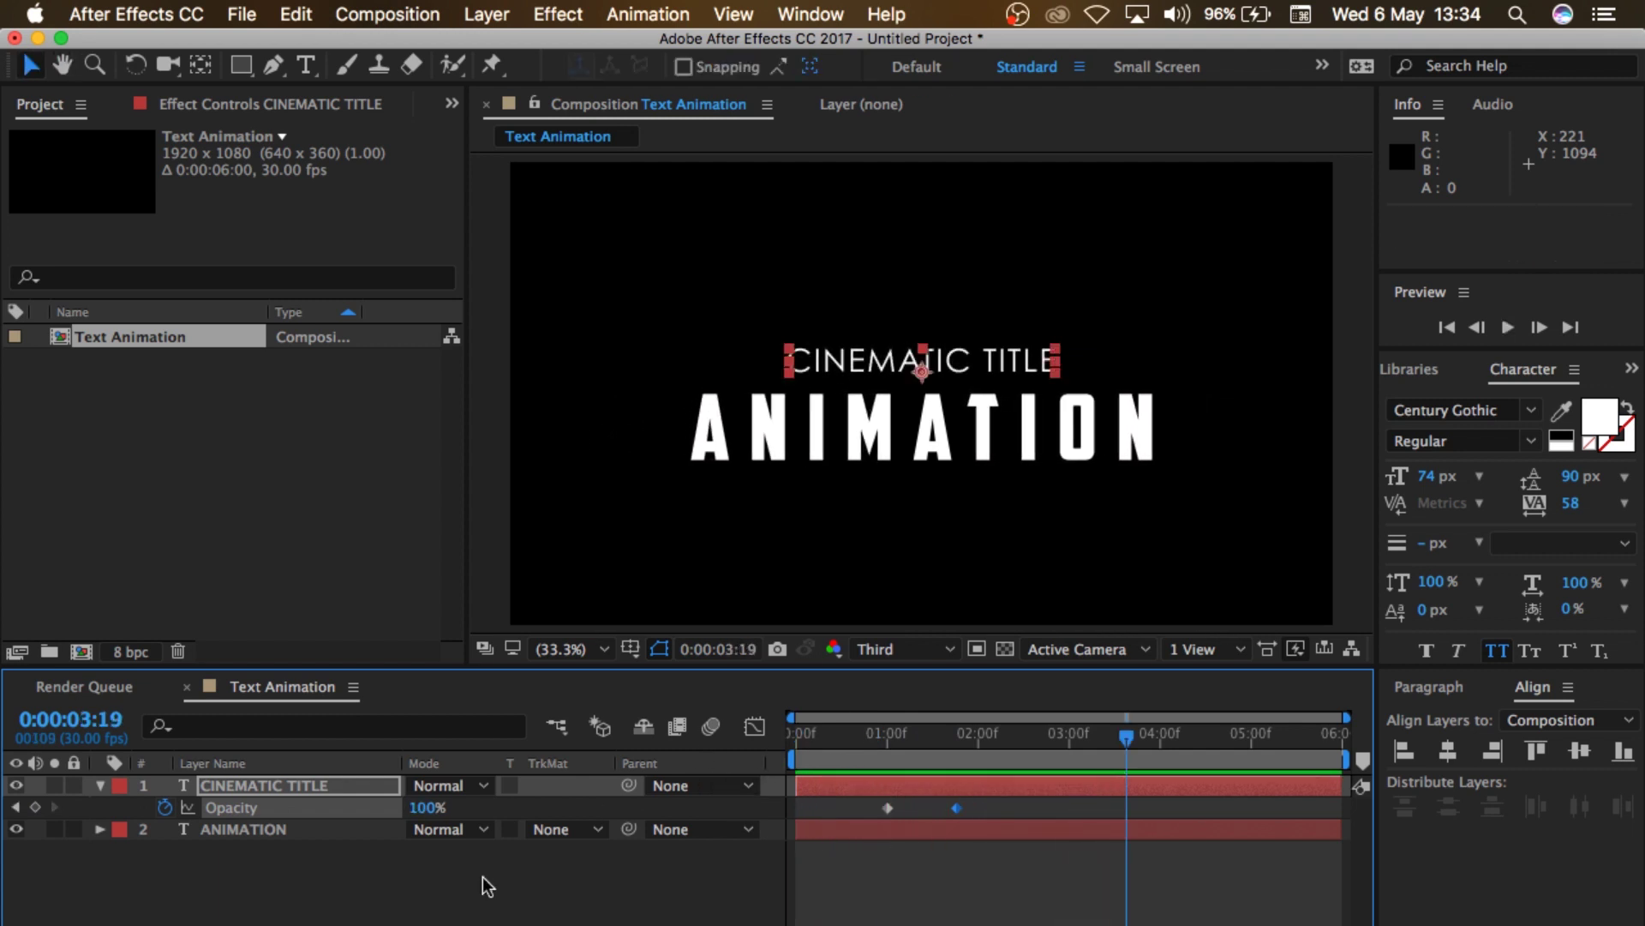
Step: Pre-compose the CINEMATIC TITLE and ANIMATION layers into a composition named Text, moving all attributes into it
click(99, 785)
drag(202, 885, 210, 802)
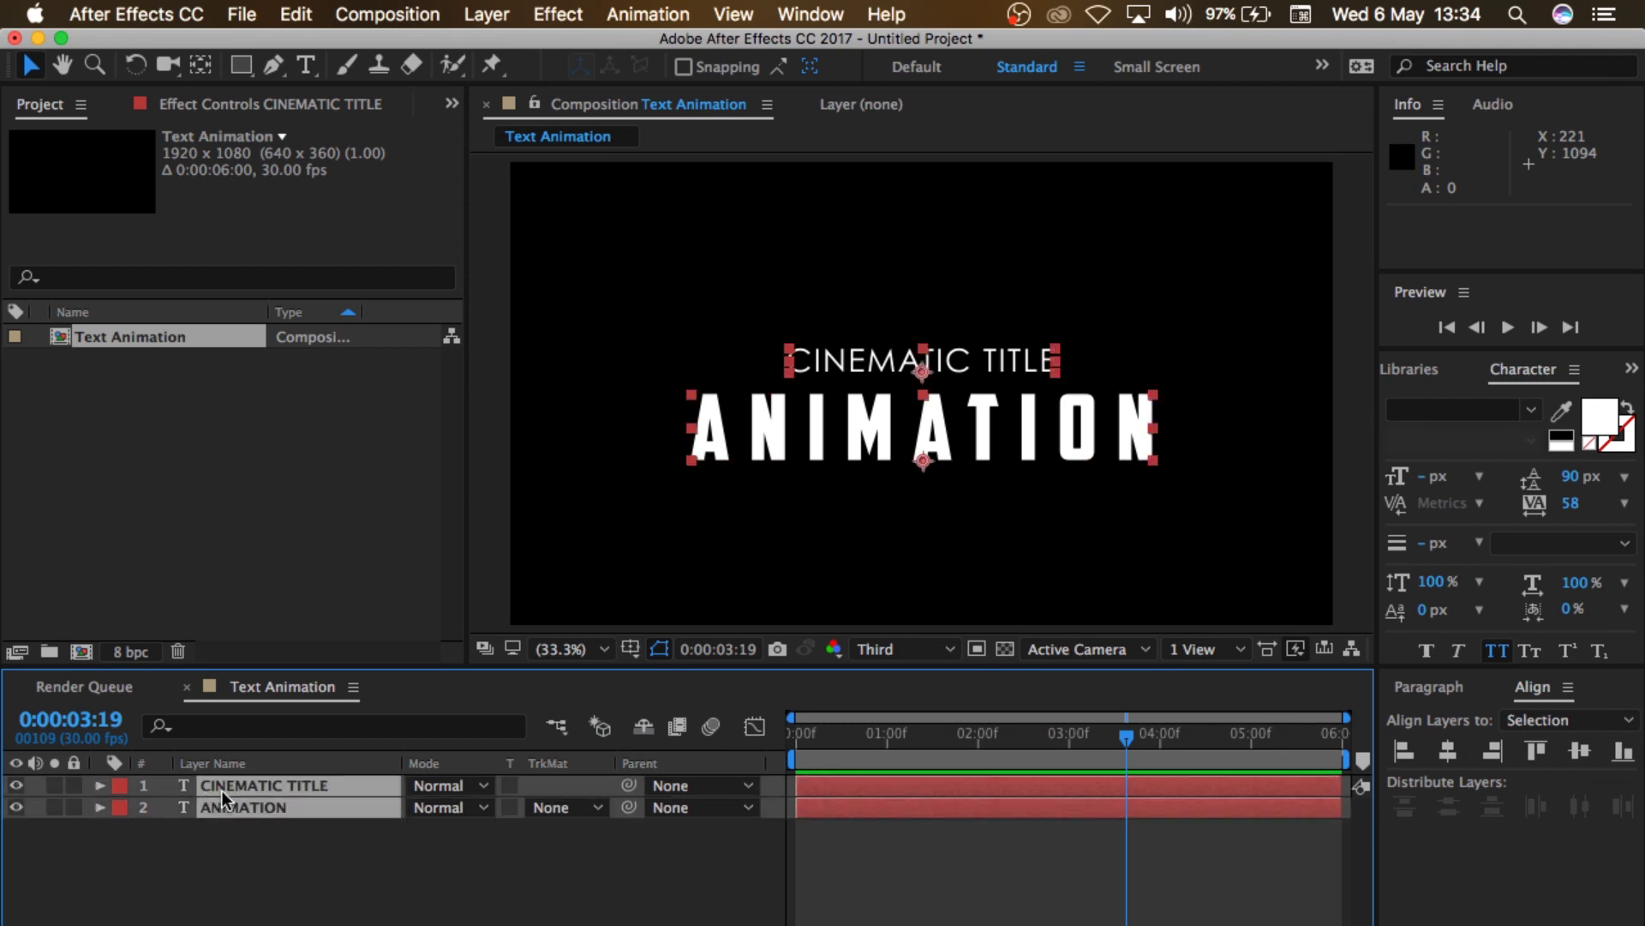
right_click(347, 796)
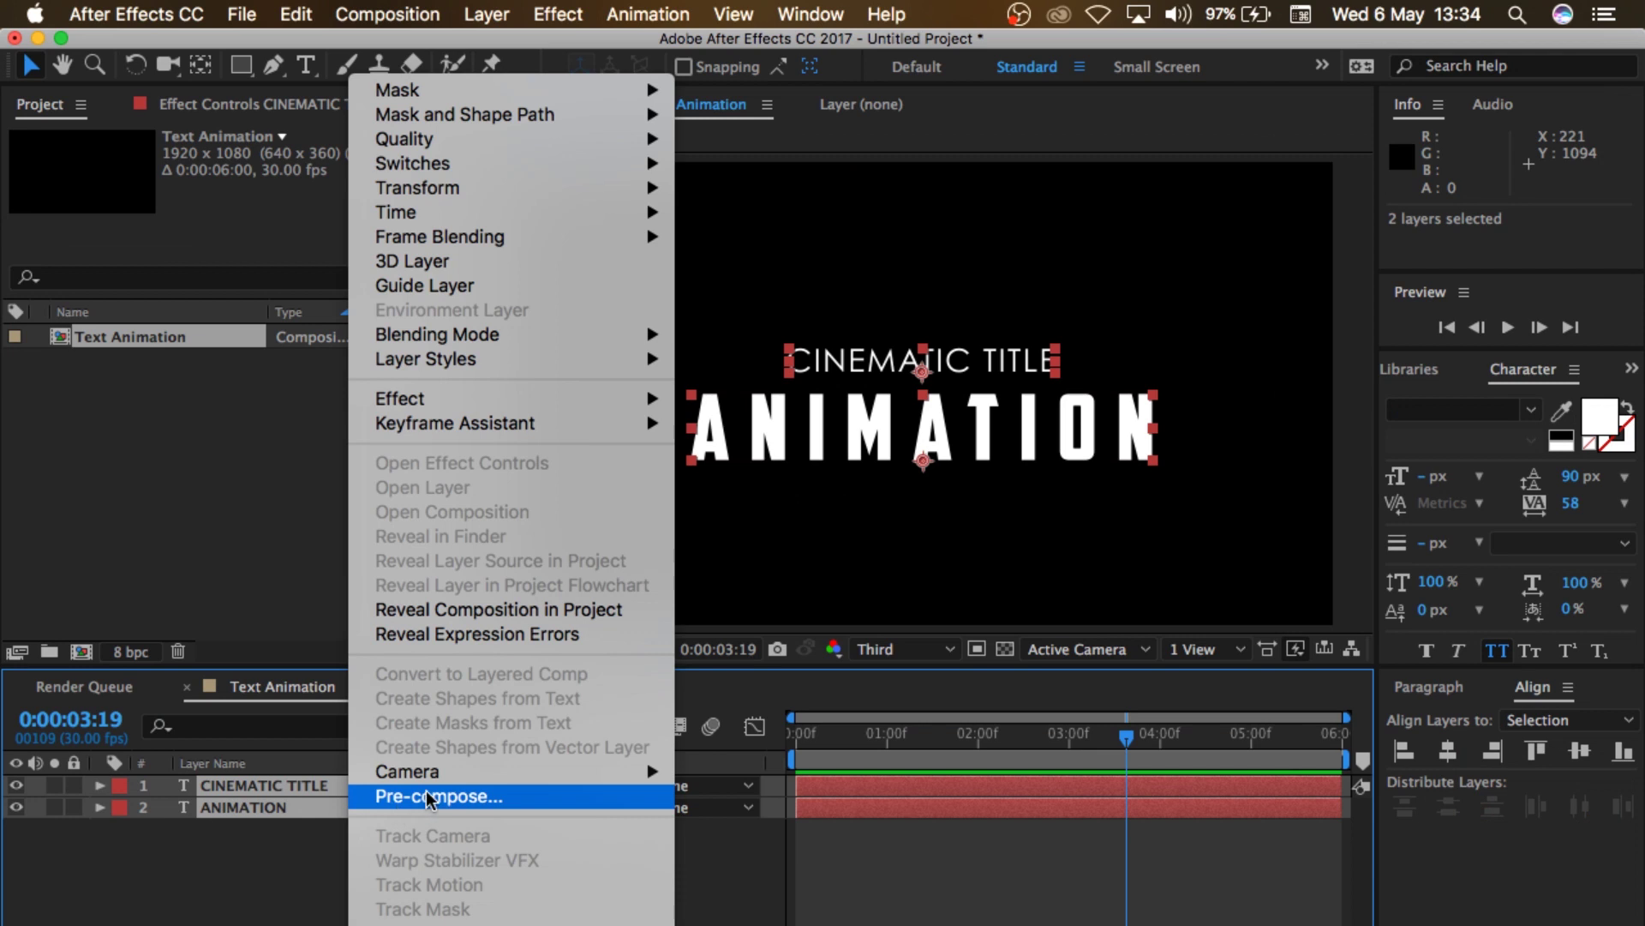
click(437, 683)
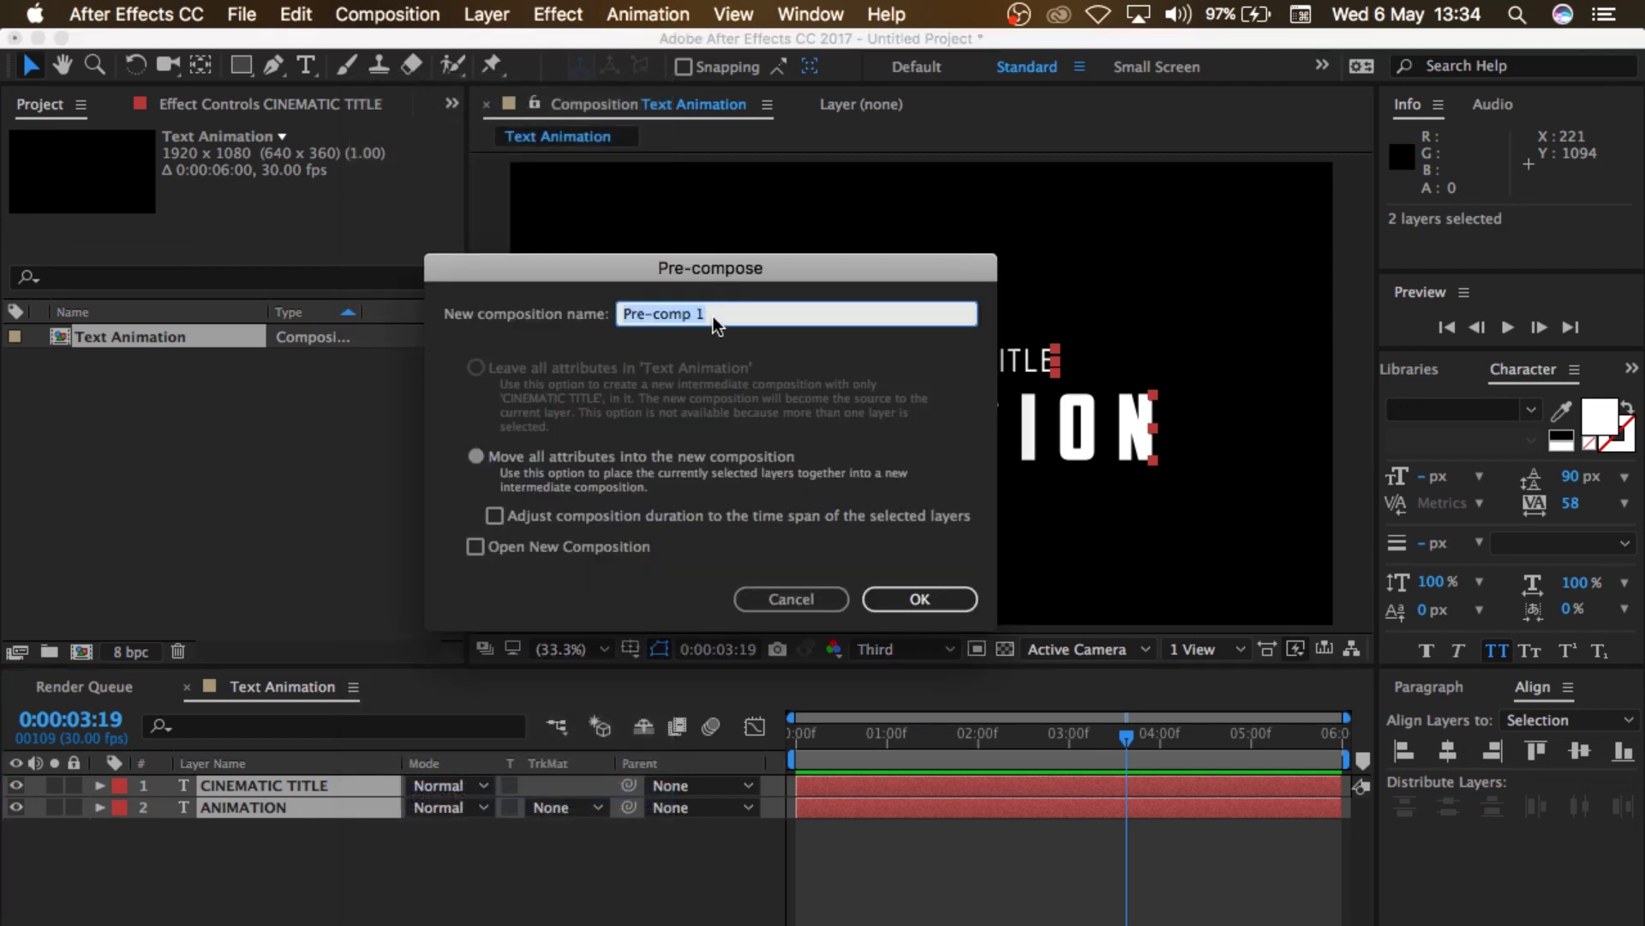
text(Tes)
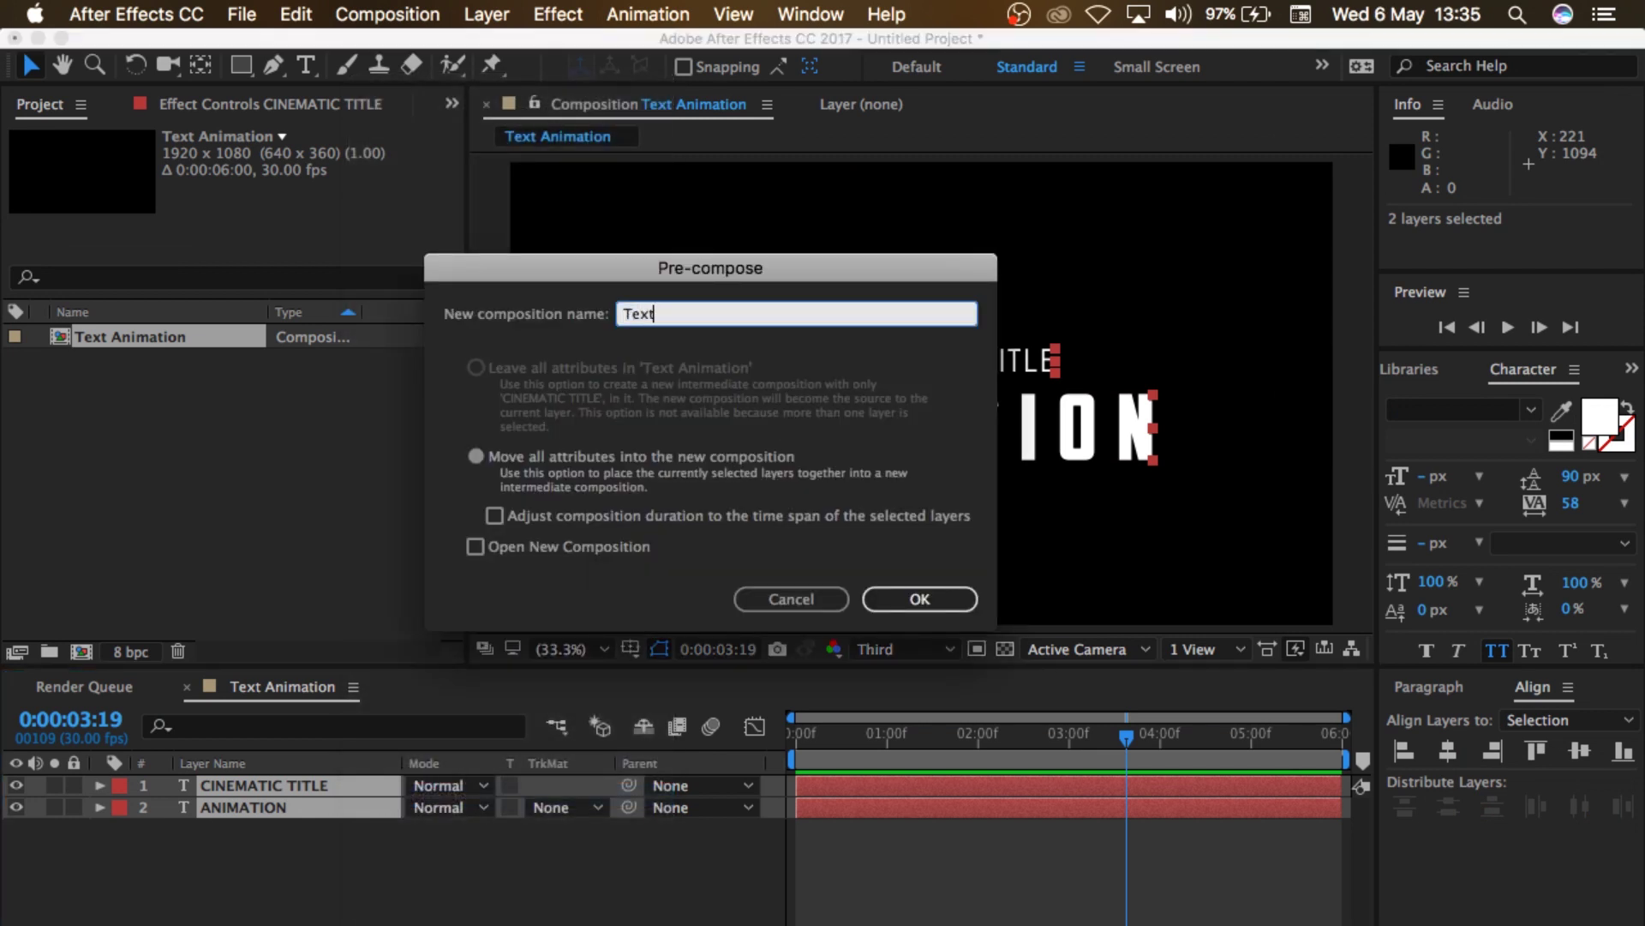
text(t)
click(477, 456)
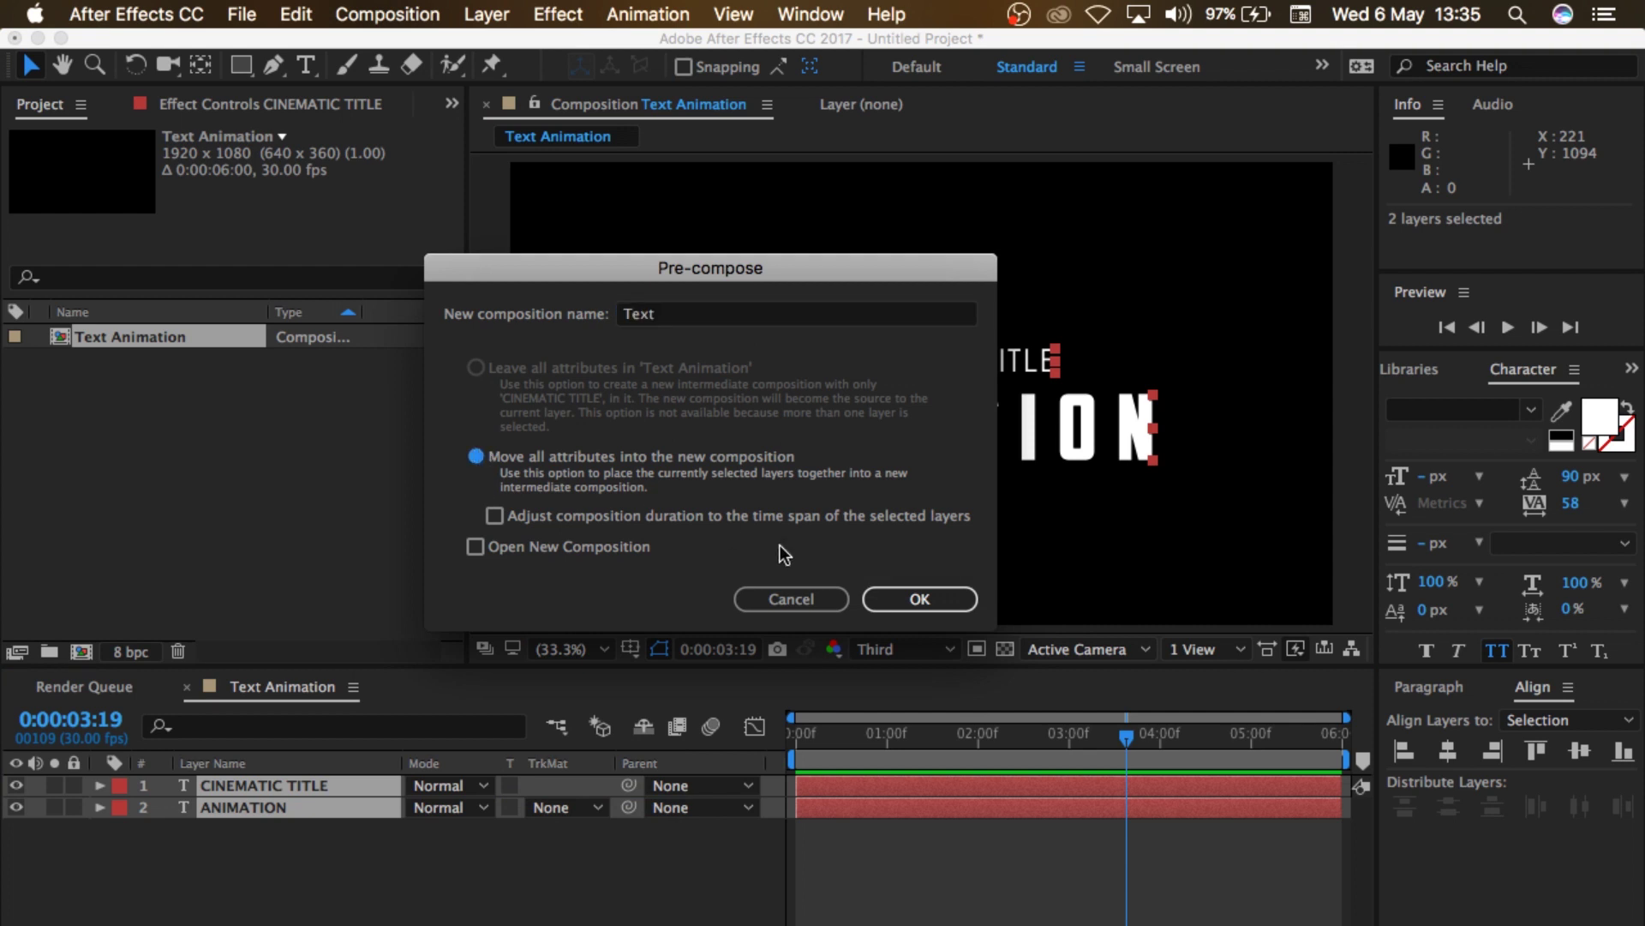
click(887, 600)
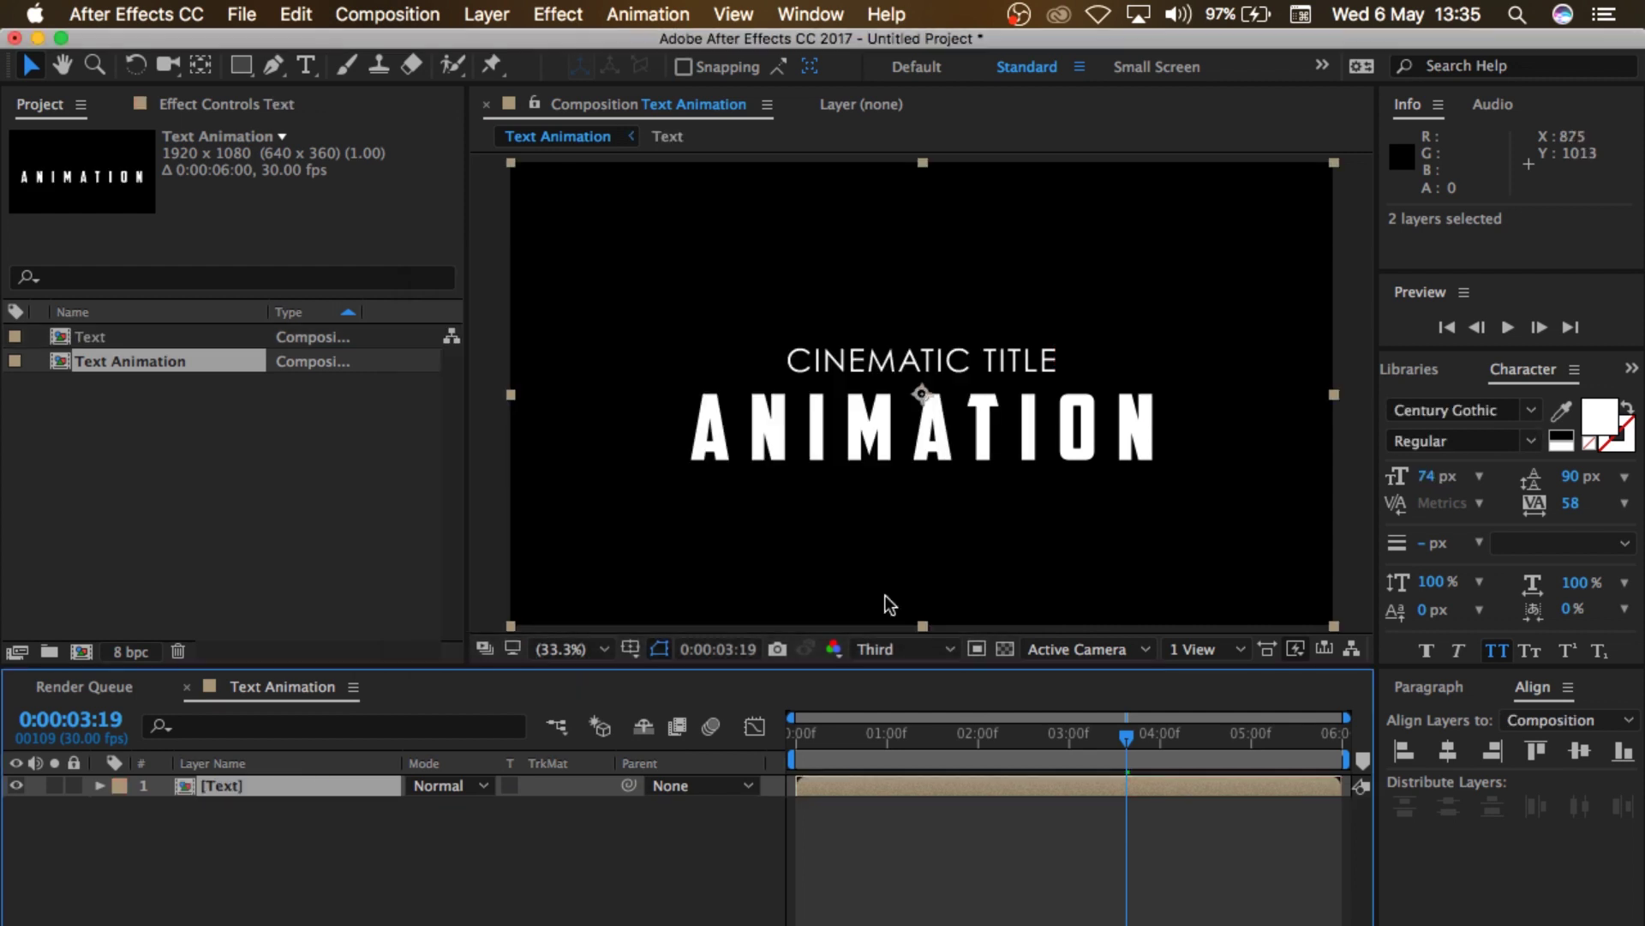
Step: Duplicate the Text pre-composition layer twice
click(316, 785)
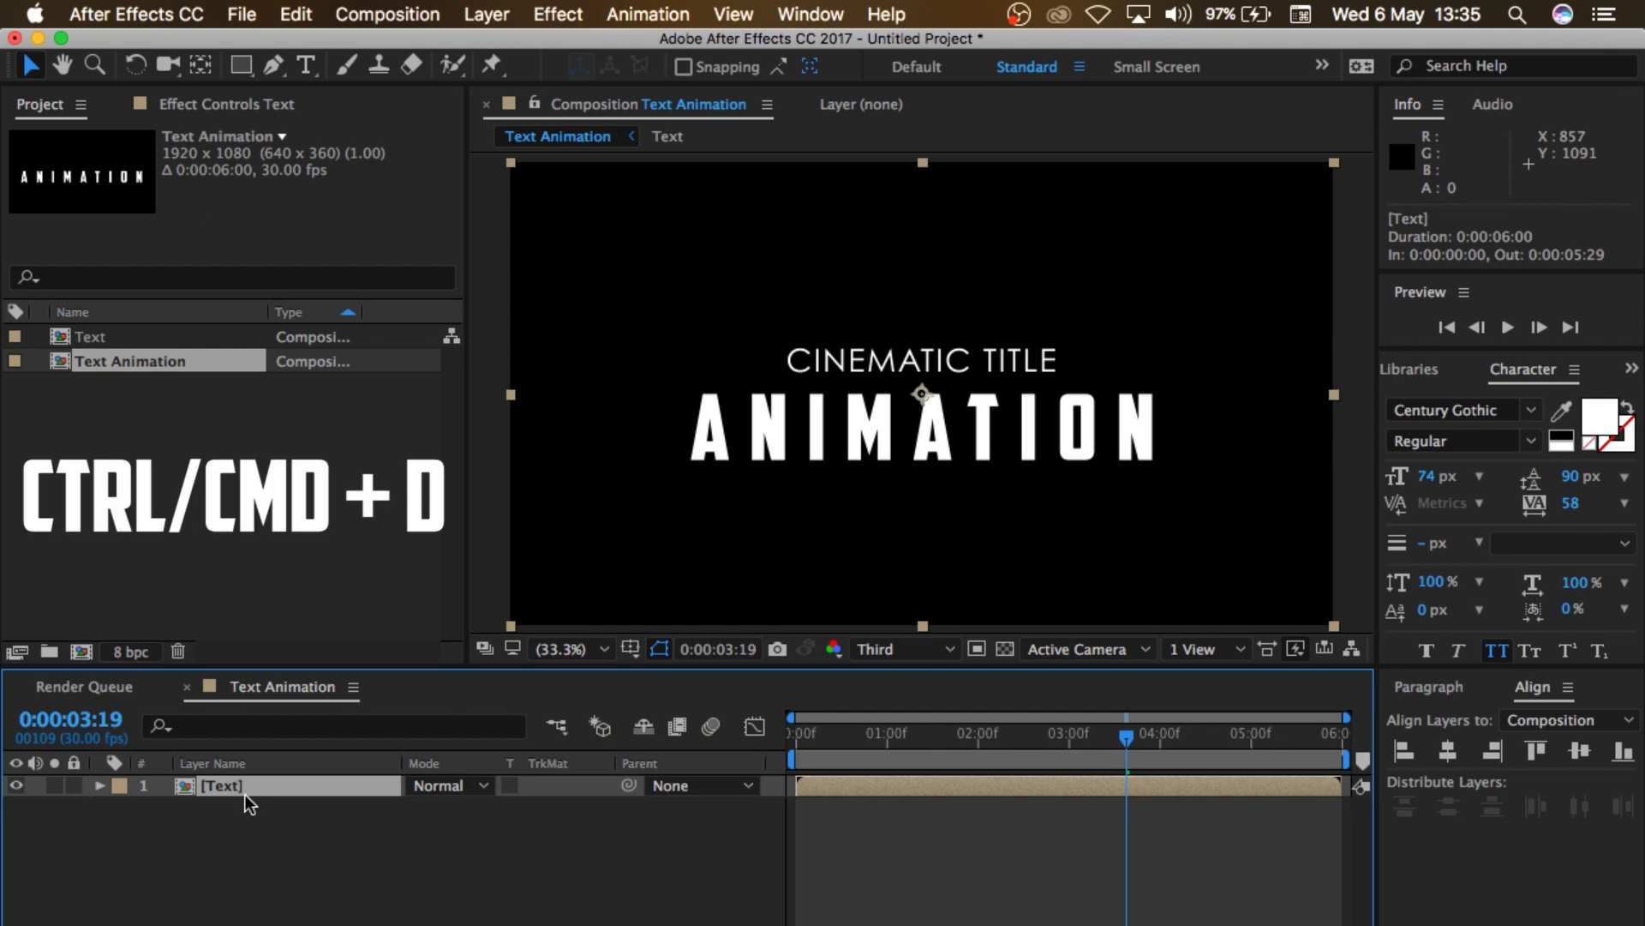
key(super+d)
key(super+d)
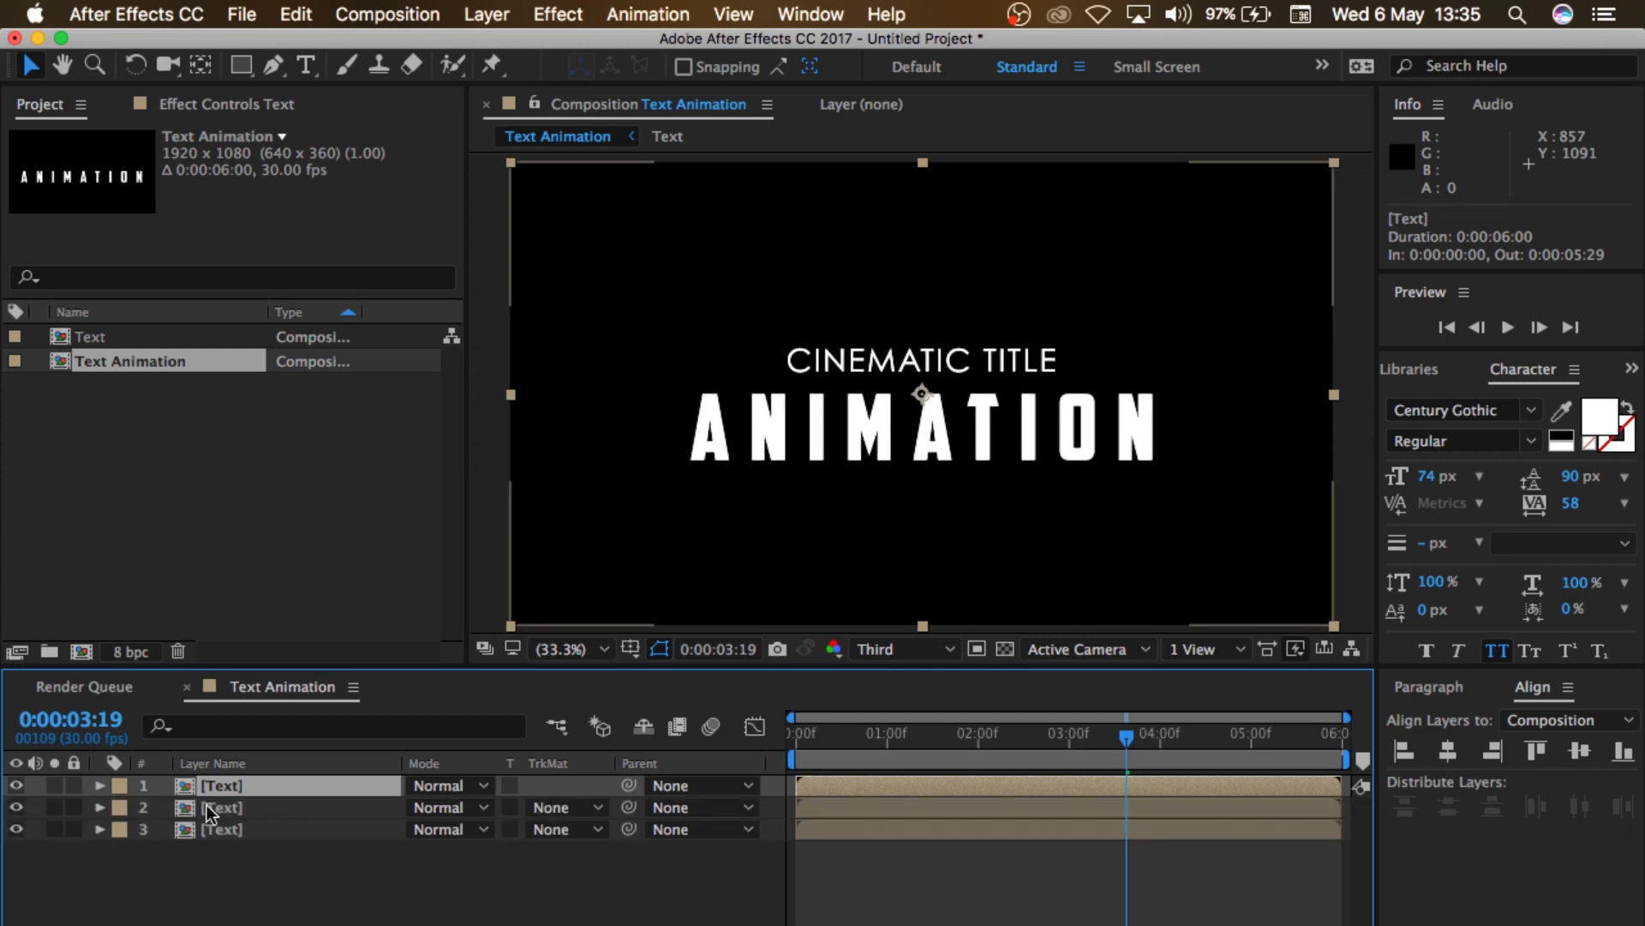
Step: Hide the topmost Text layer and apply the Fill effect to the second Text layer
click(15, 785)
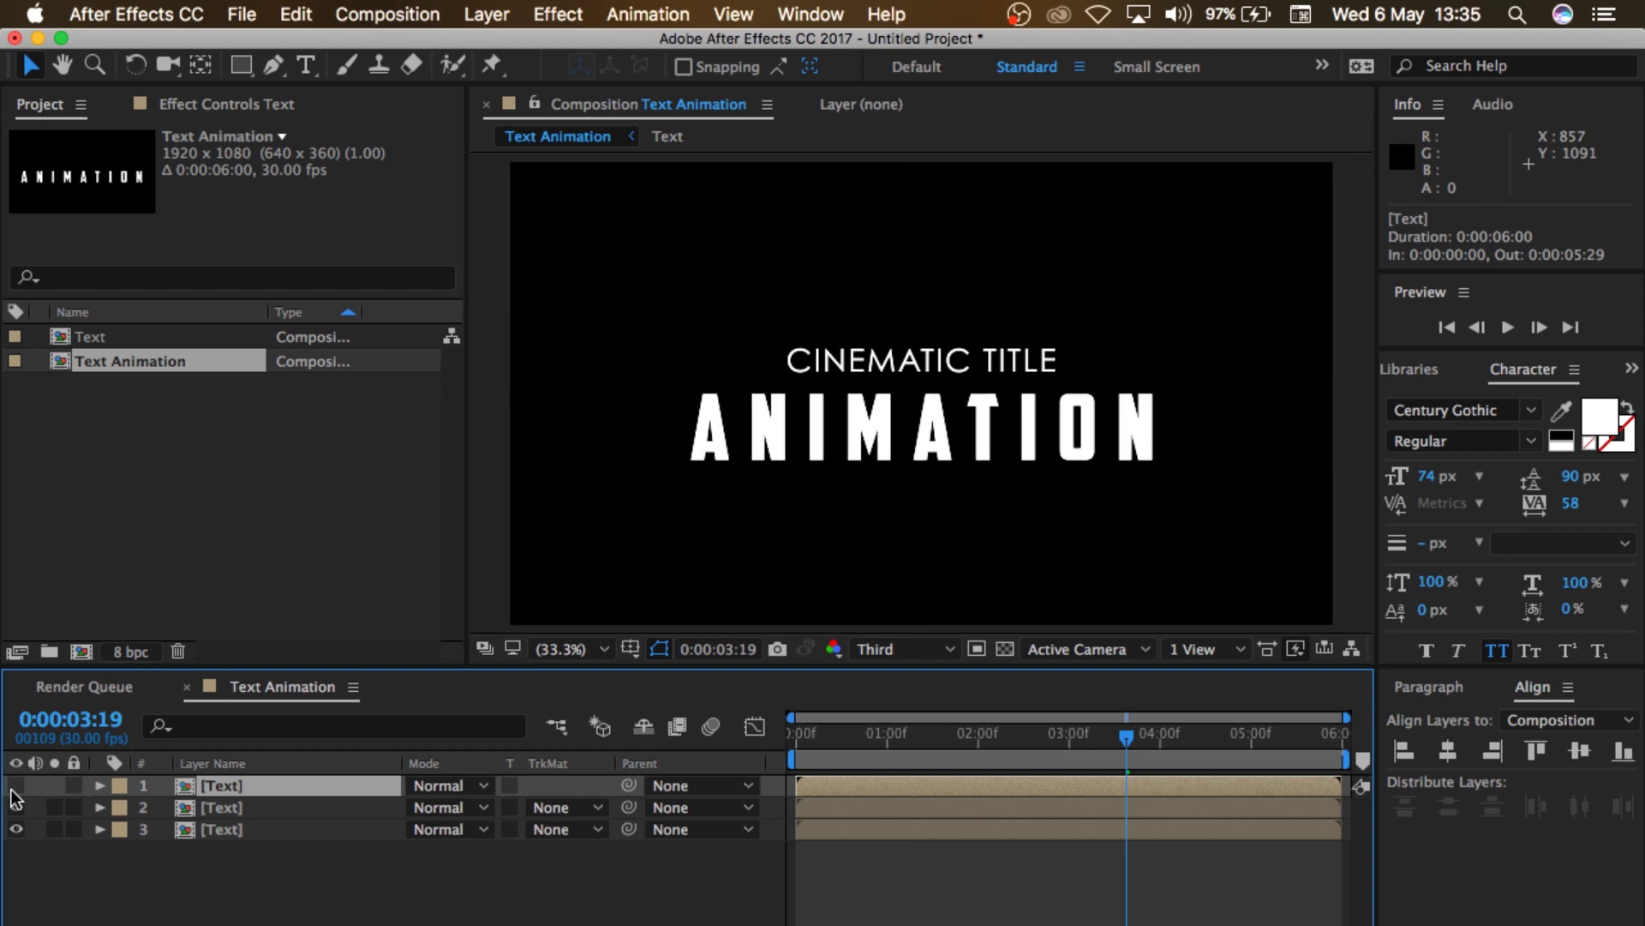
click(225, 809)
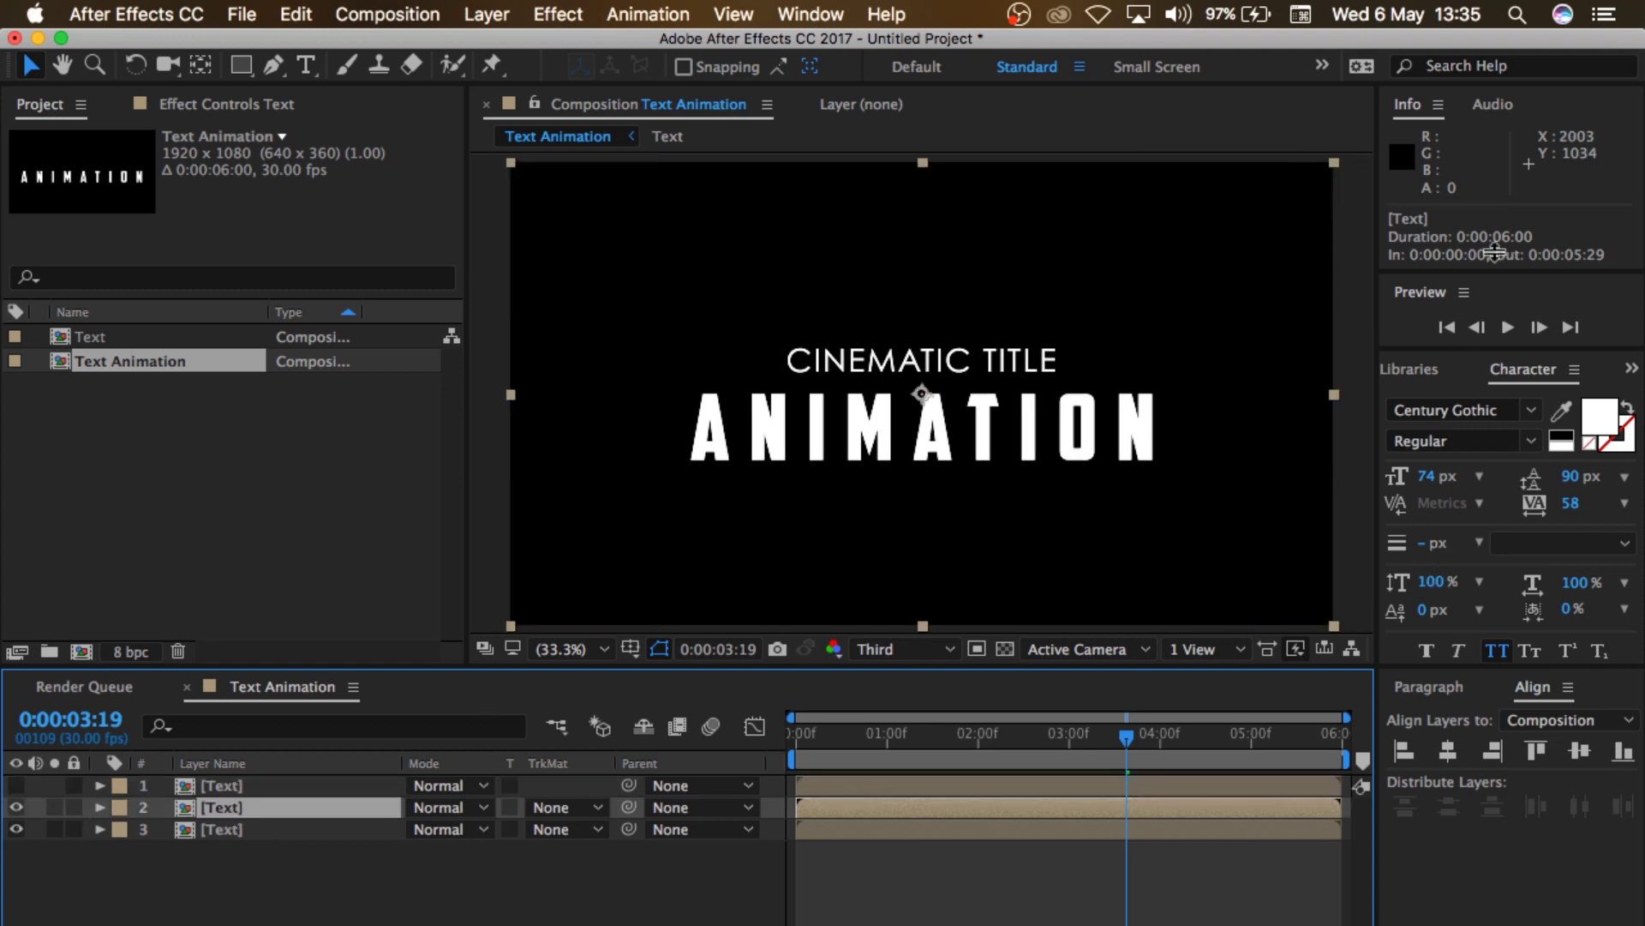
click(1632, 369)
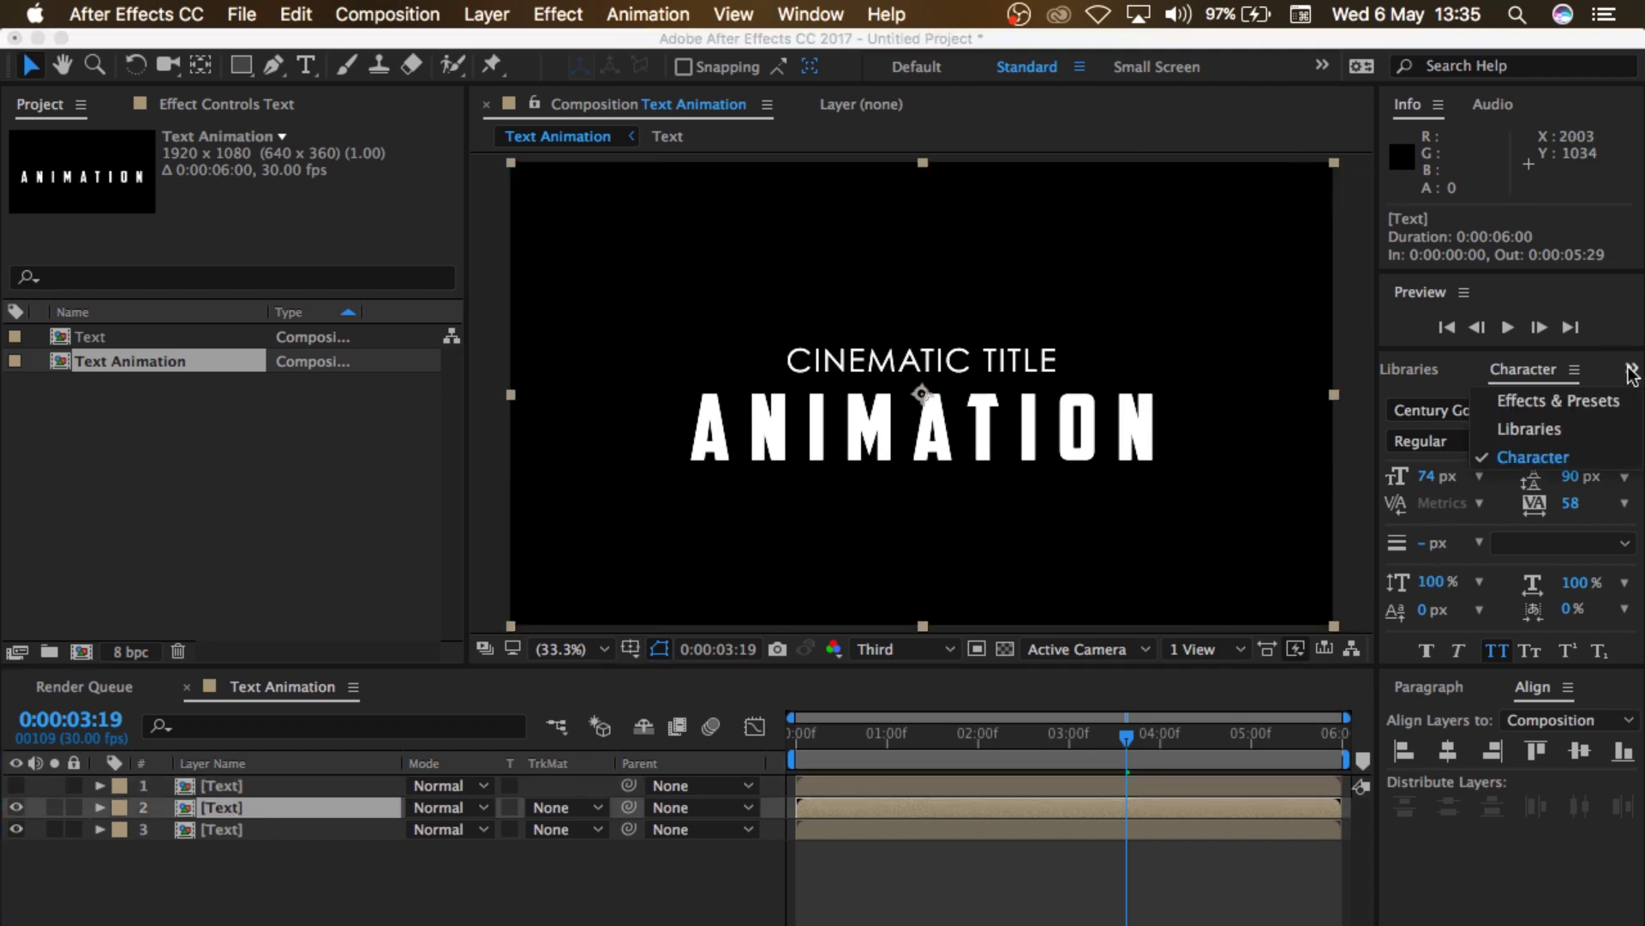
click(1558, 401)
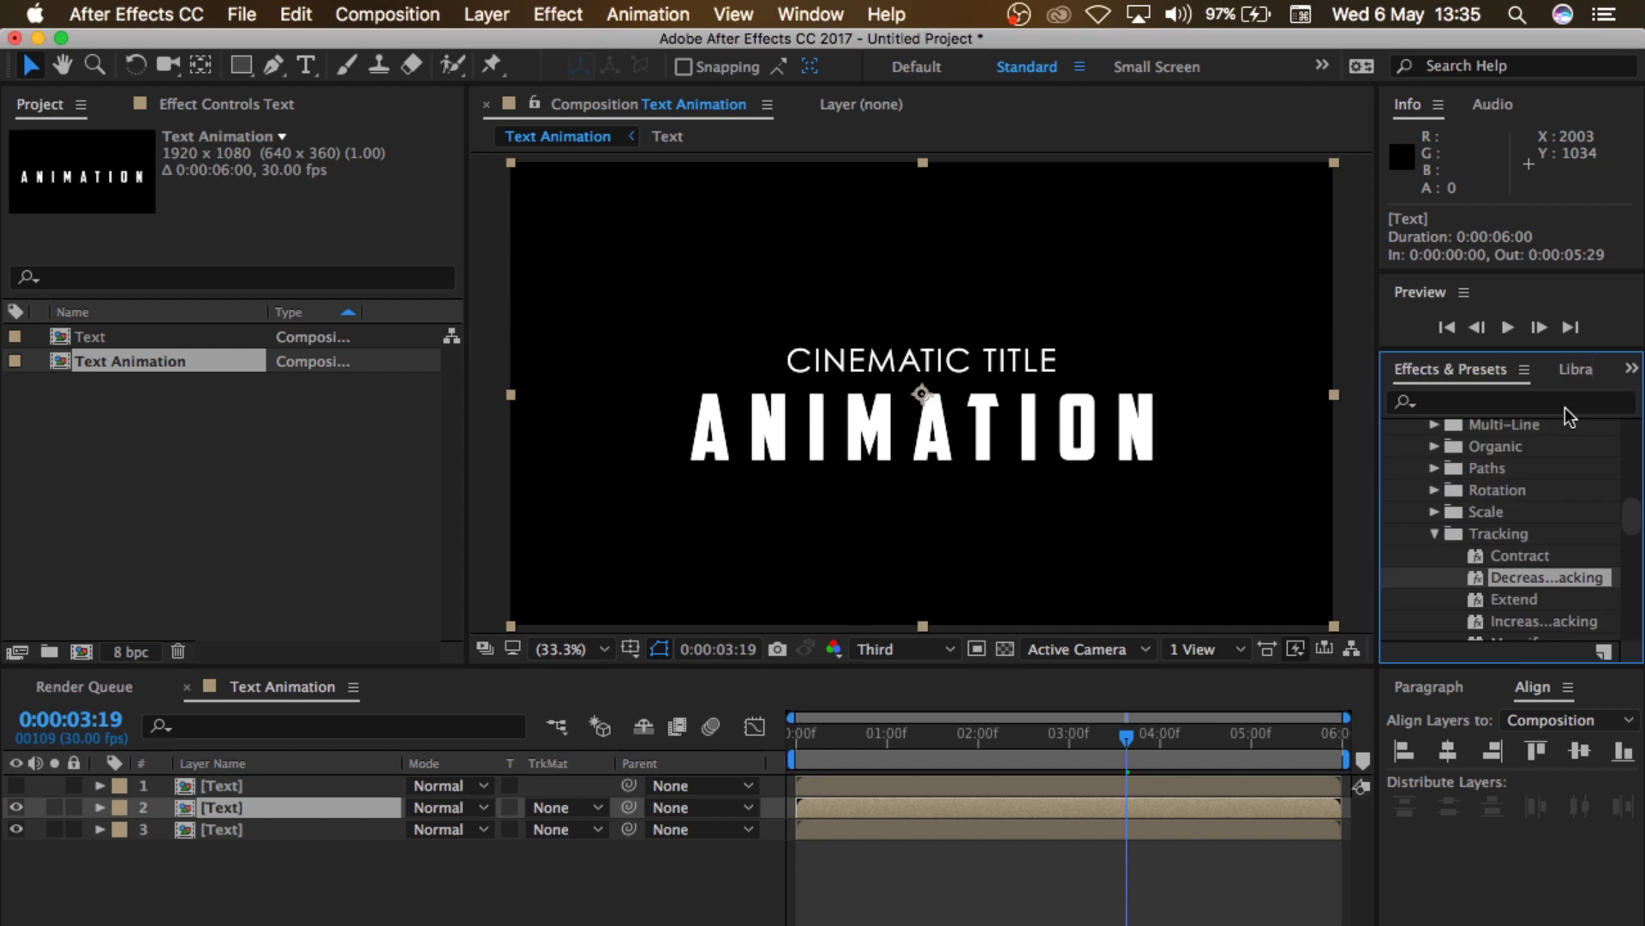
click(1489, 403)
text(fill)
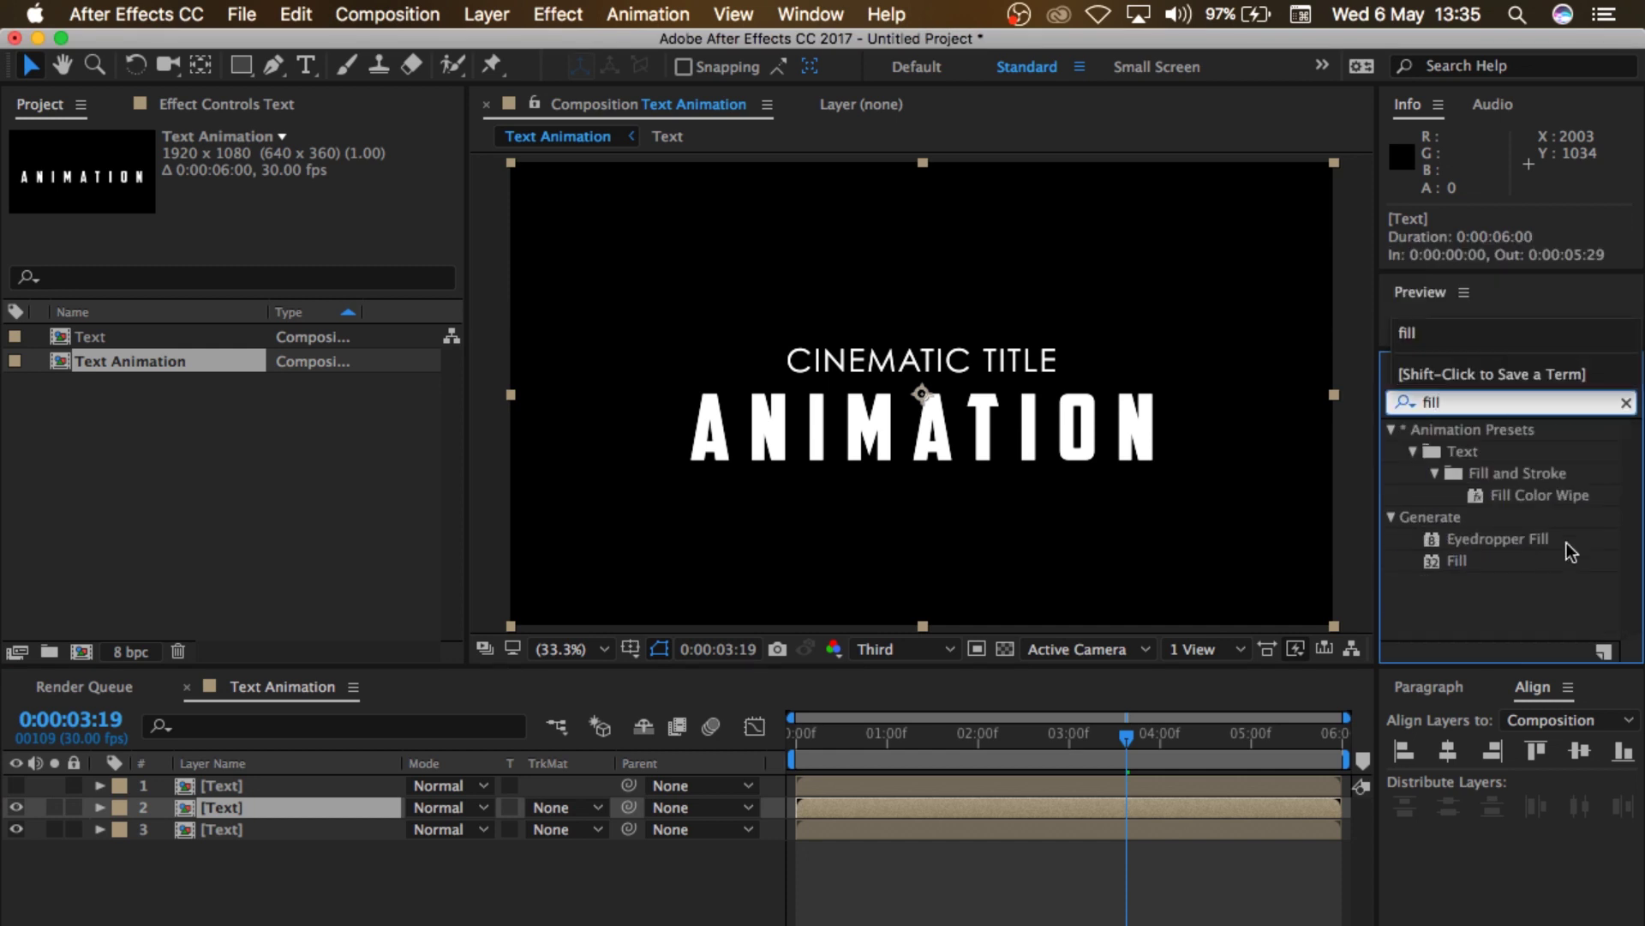
drag(1484, 562, 317, 809)
Step: Set the Fill effect's color on the second Text layer to black (000000)
click(264, 226)
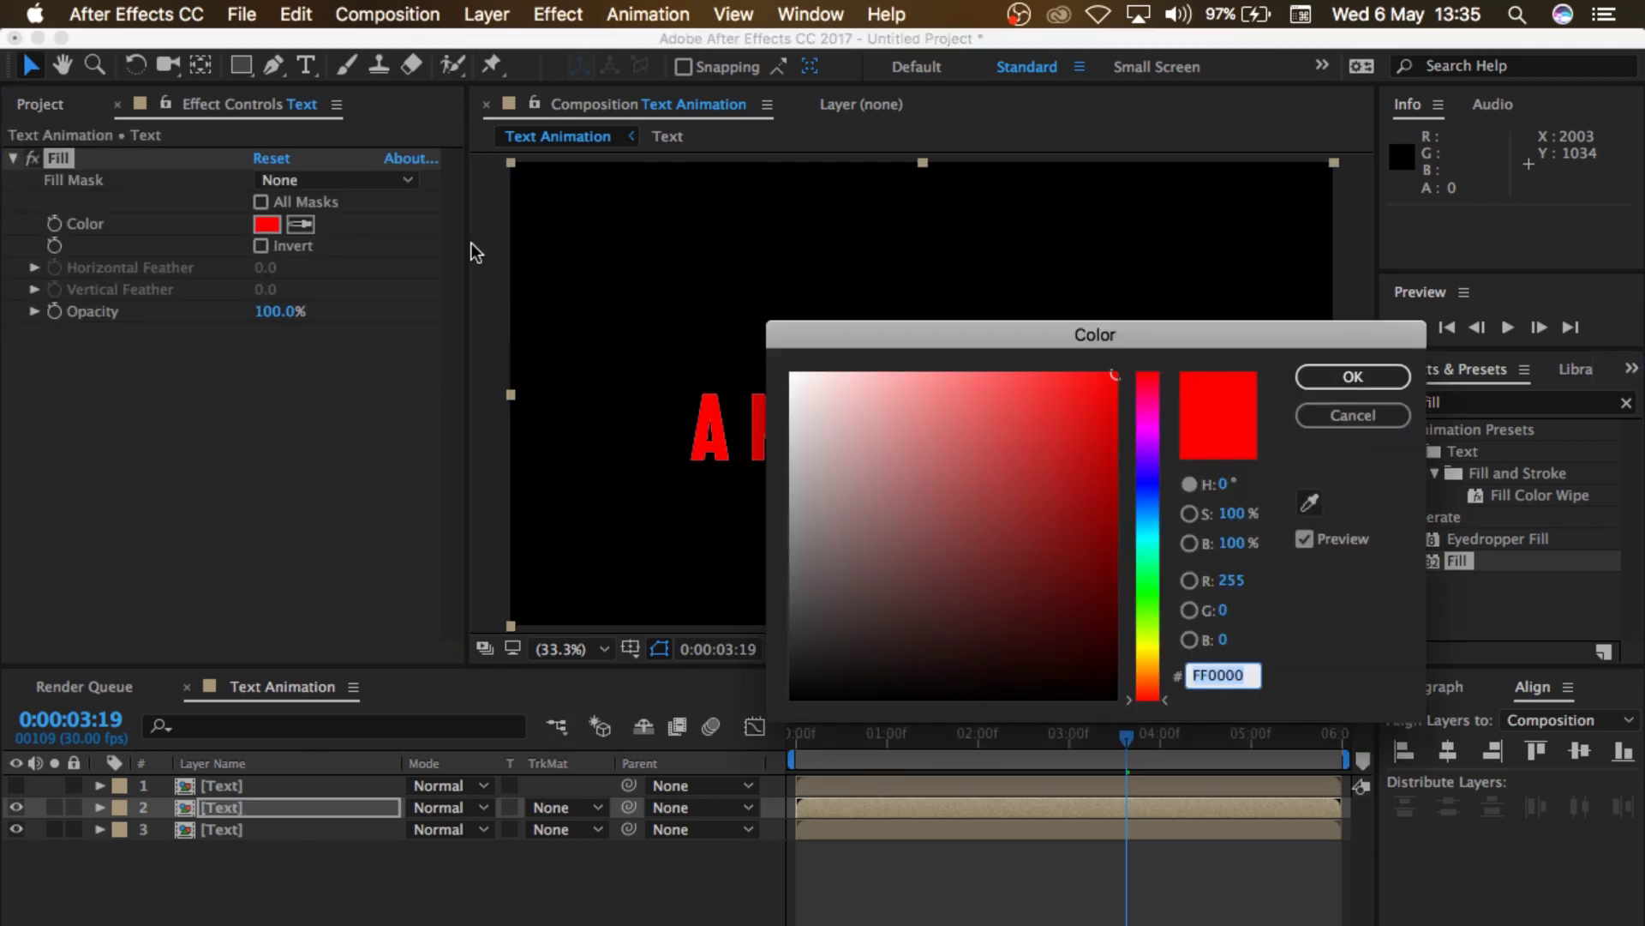
drag(847, 438, 718, 797)
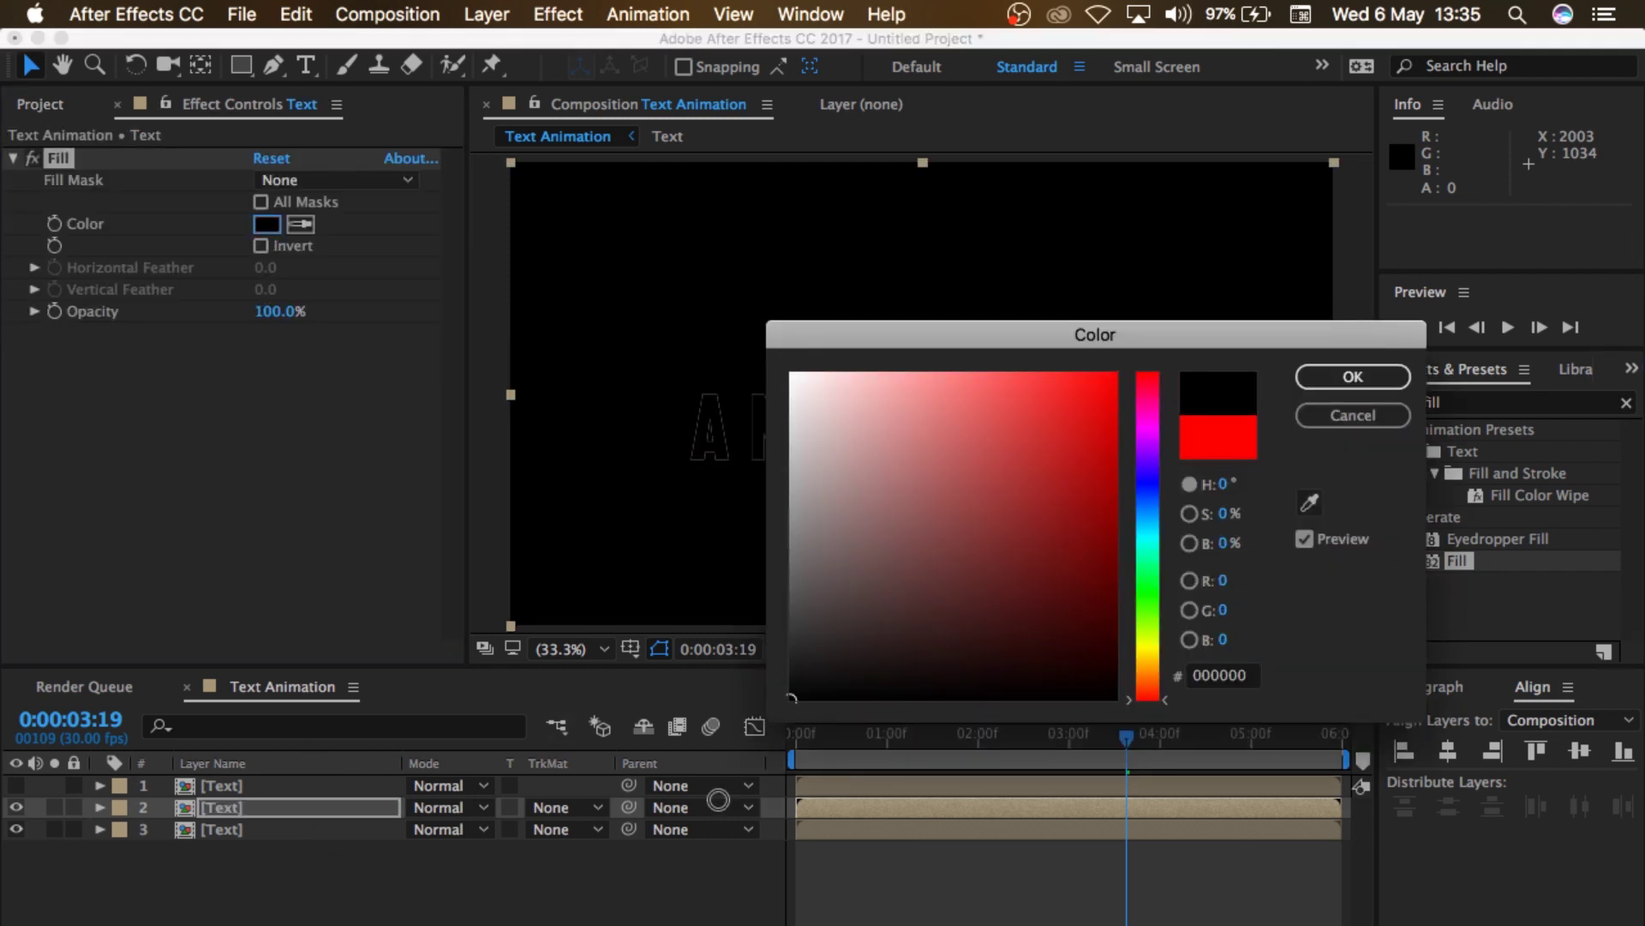
click(1354, 377)
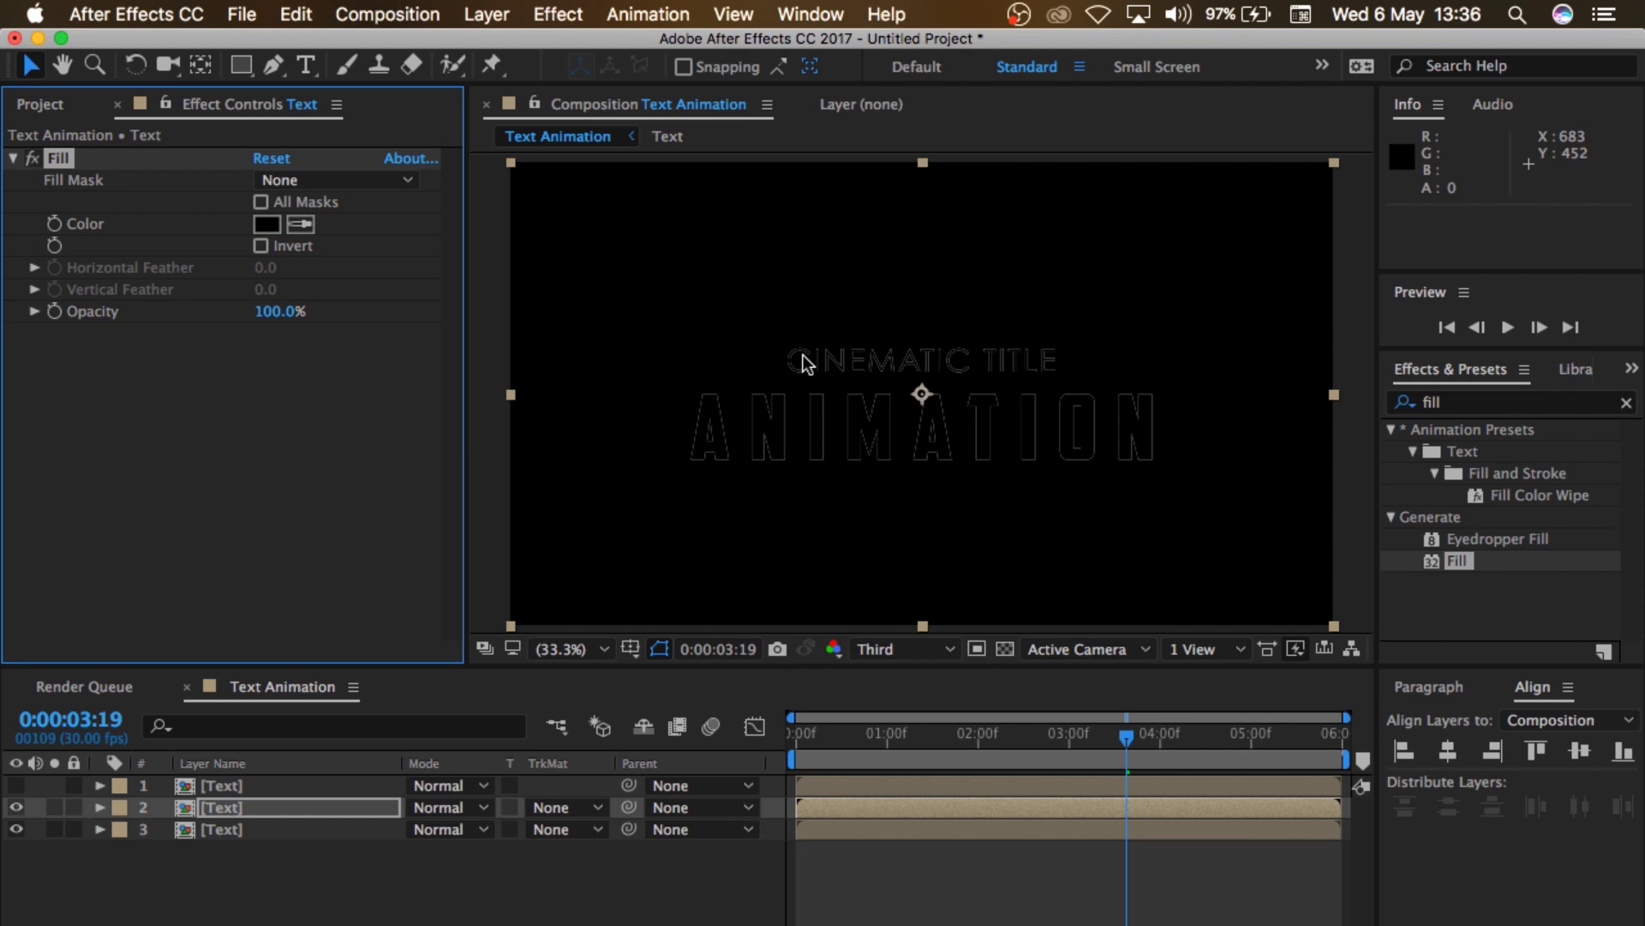
Step: Find the Matte Choker effect and apply it to the second Text layer
click(1626, 402)
click(1508, 404)
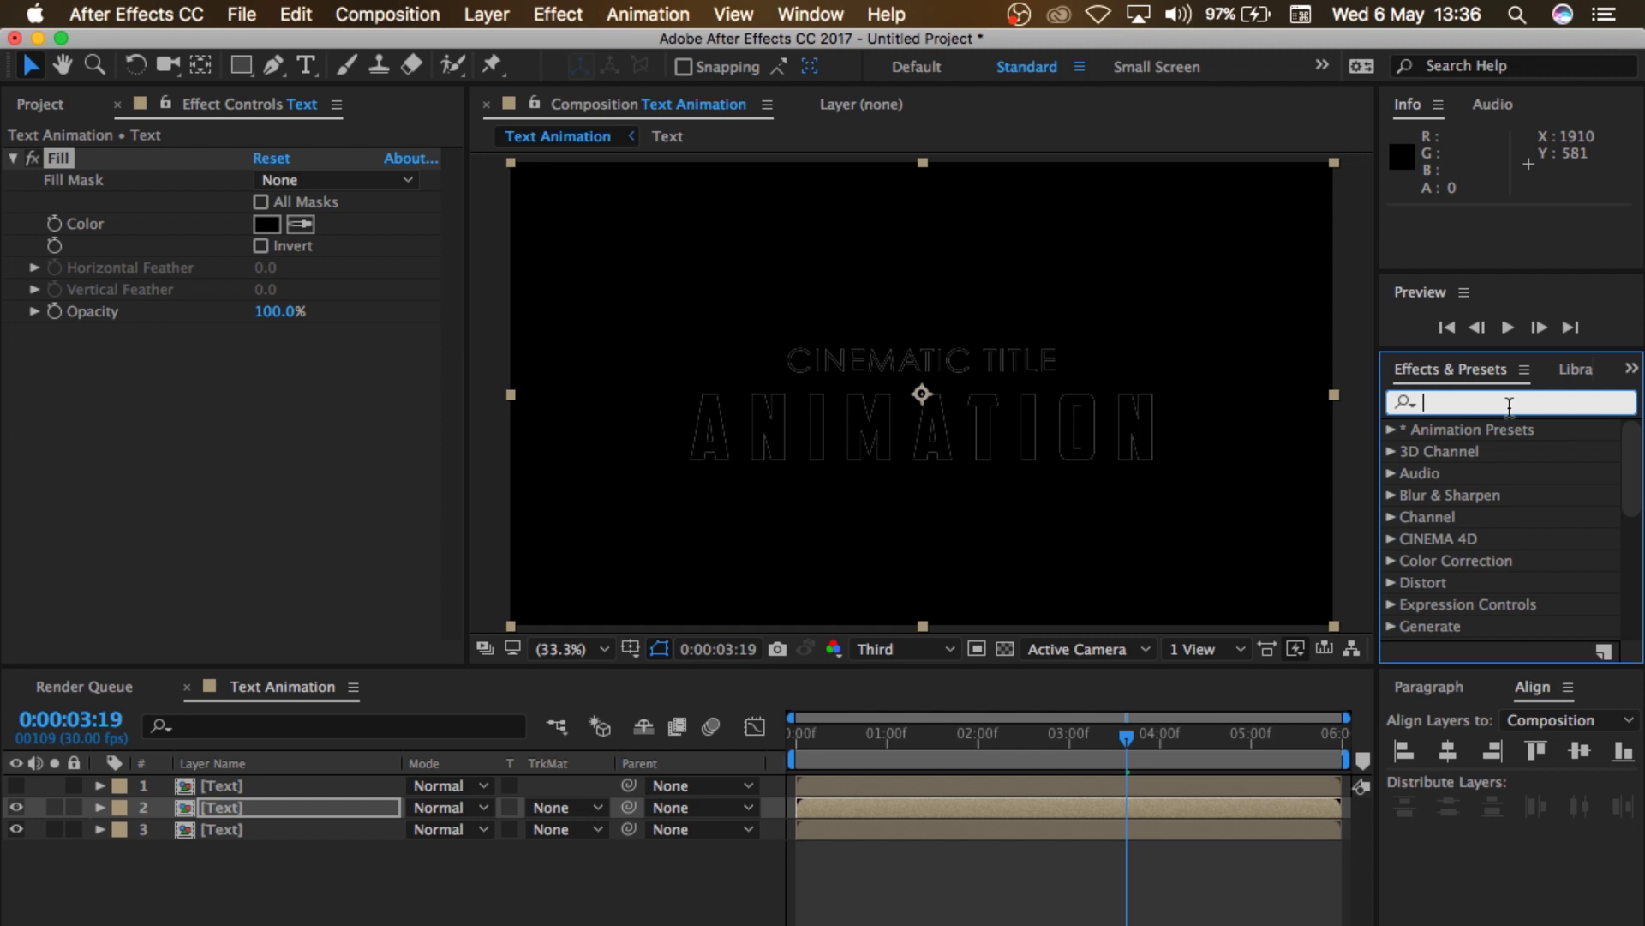
text(matte ch)
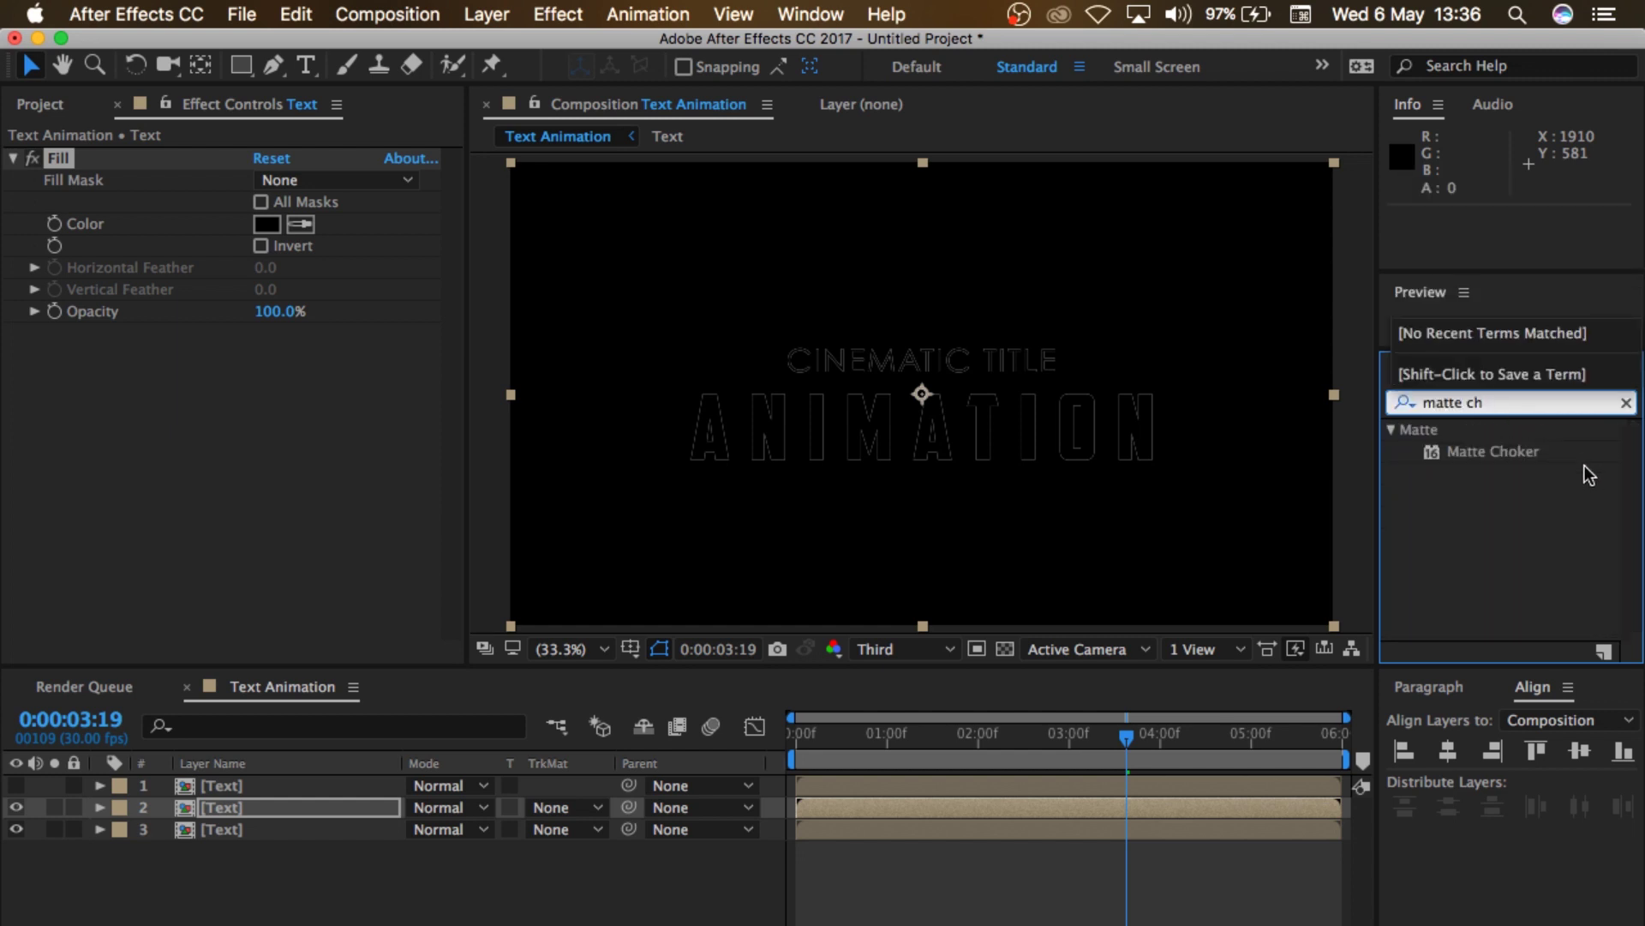
drag(1551, 450, 316, 801)
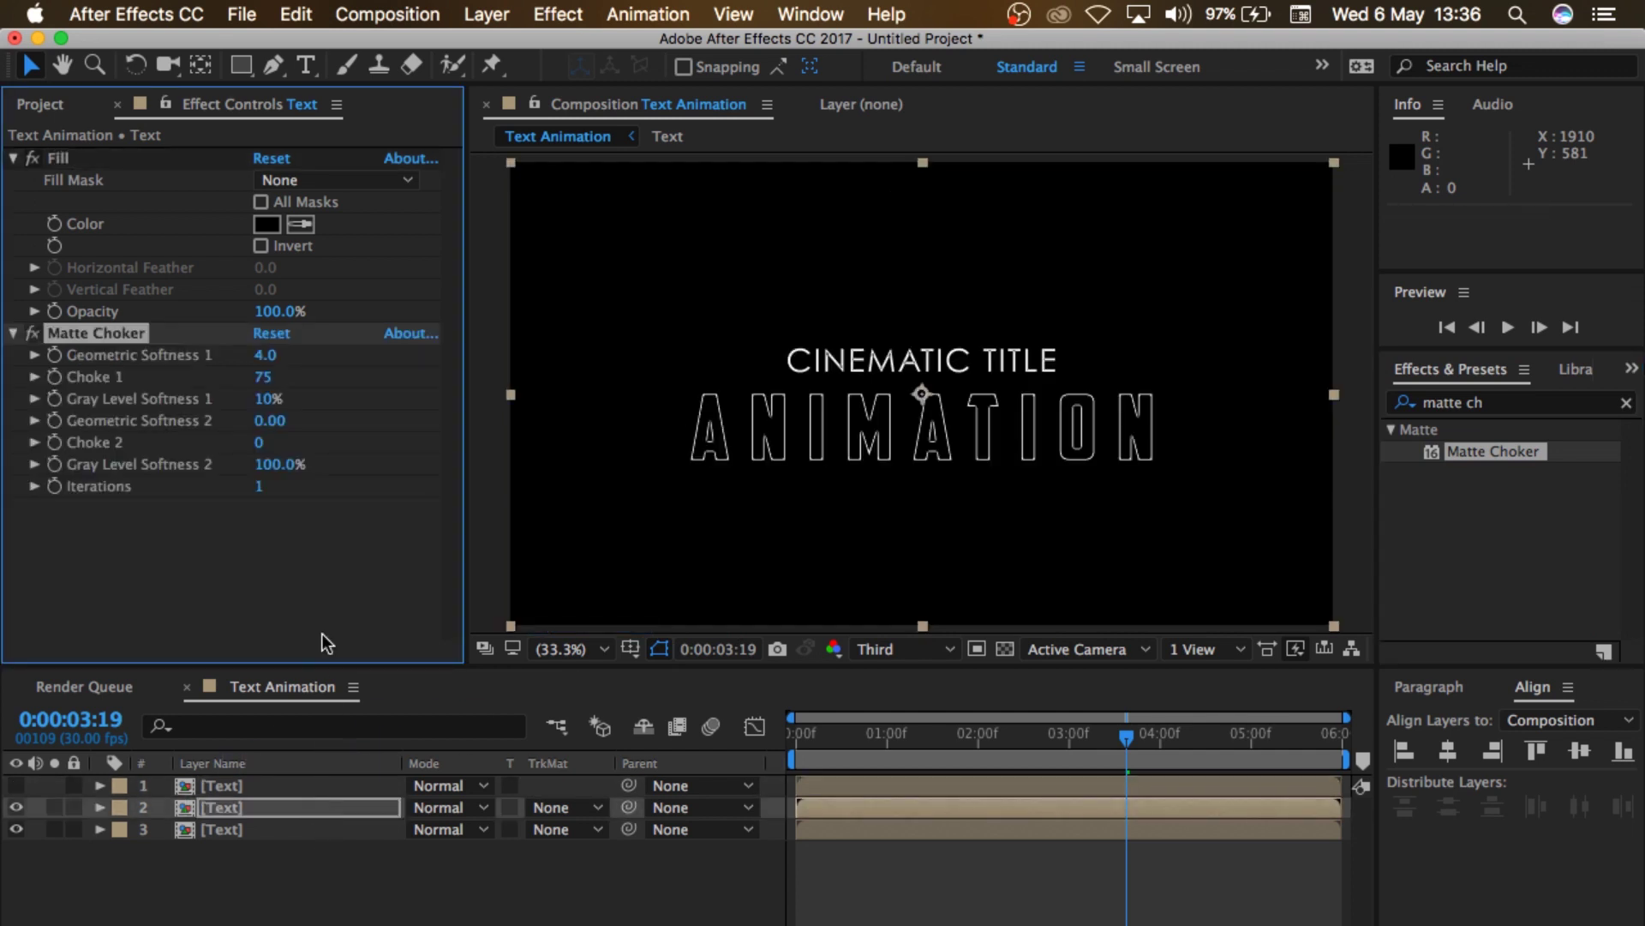
Step: Set the Matte Choker's Geometric Softness 1 to 2 and its Iterations to 4
click(264, 353)
text(2)
click(257, 491)
text(4)
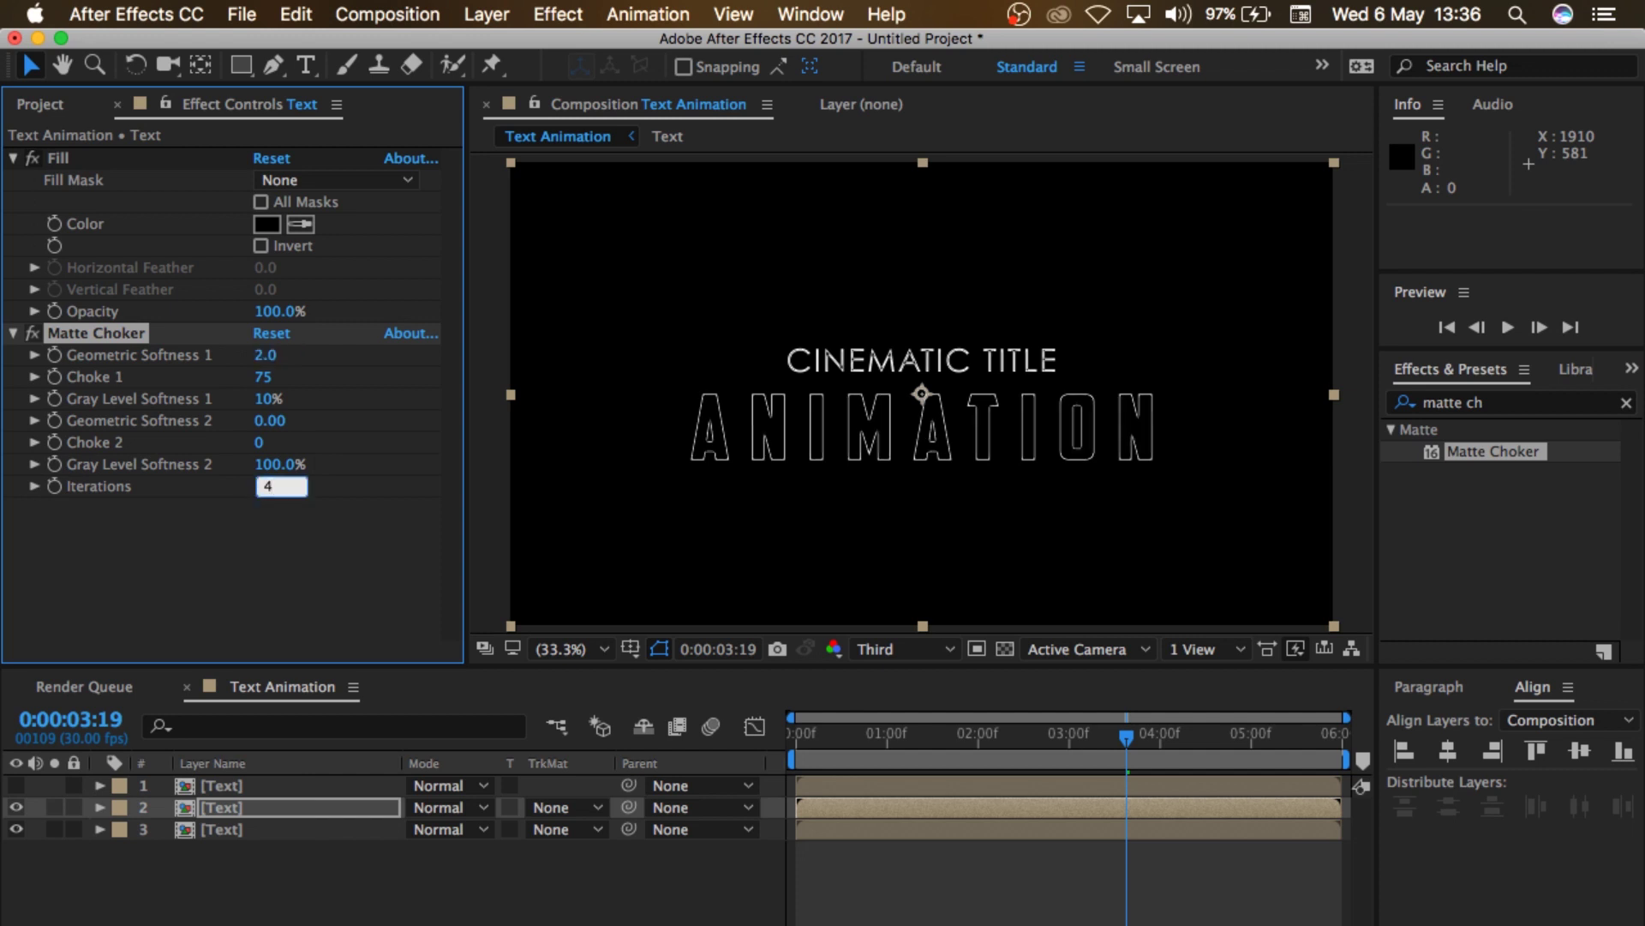
key(Return)
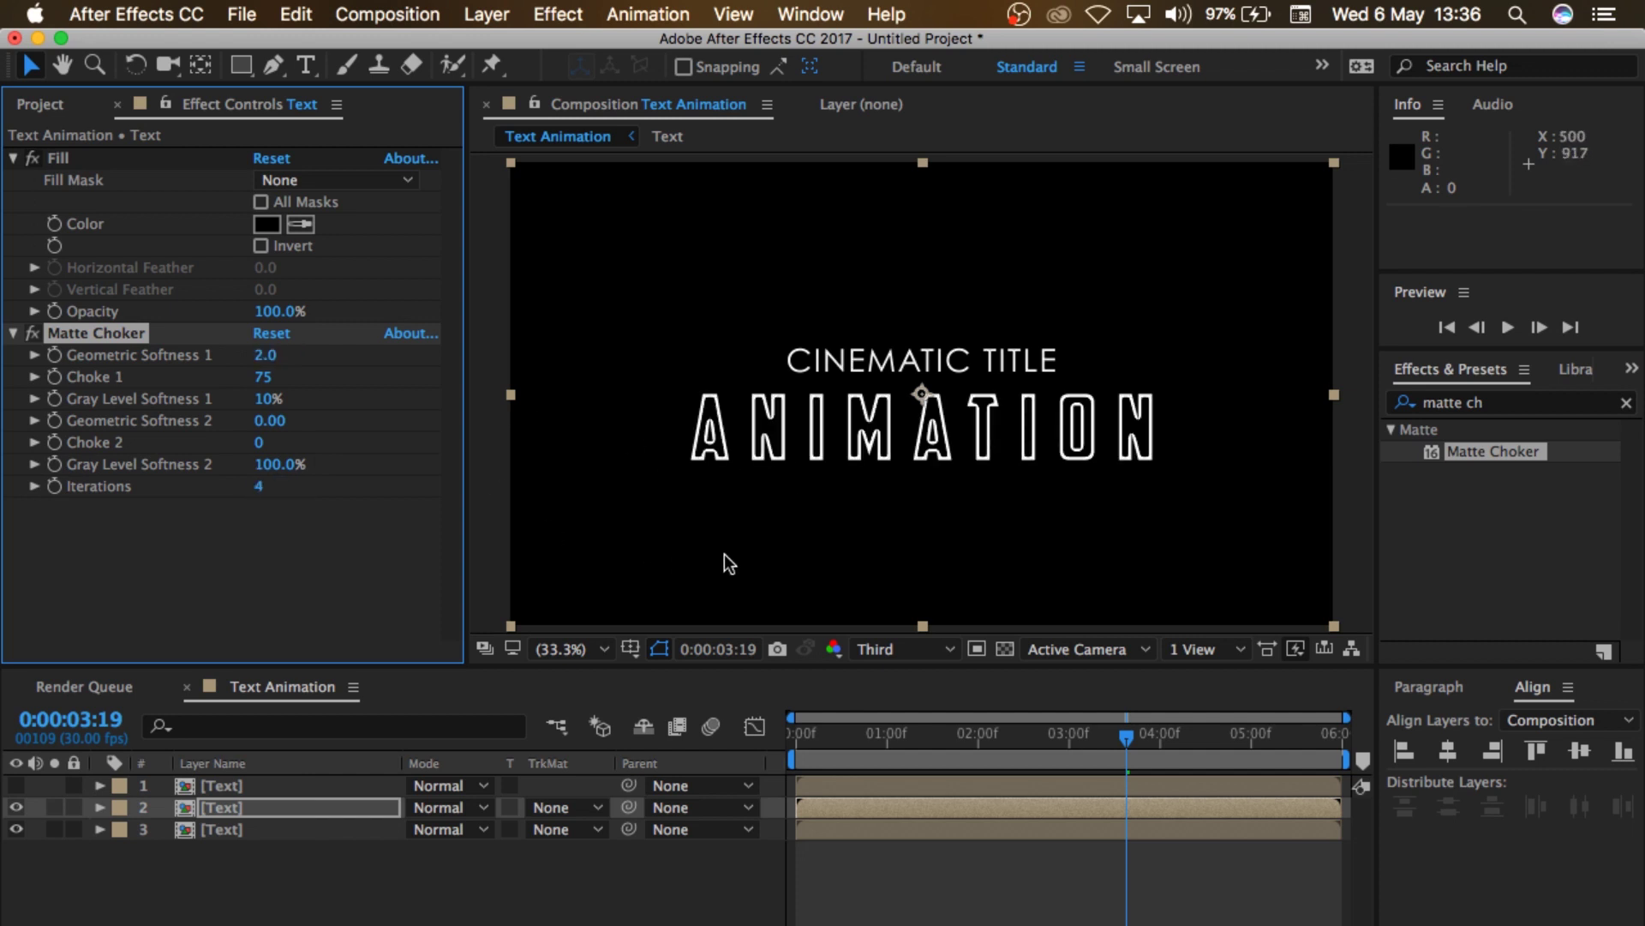
Step: Pre-compose the two lower Text layers as Text Outline and switch visibility from it to the remaining Text layer
drag(259, 878, 254, 804)
right_click(271, 804)
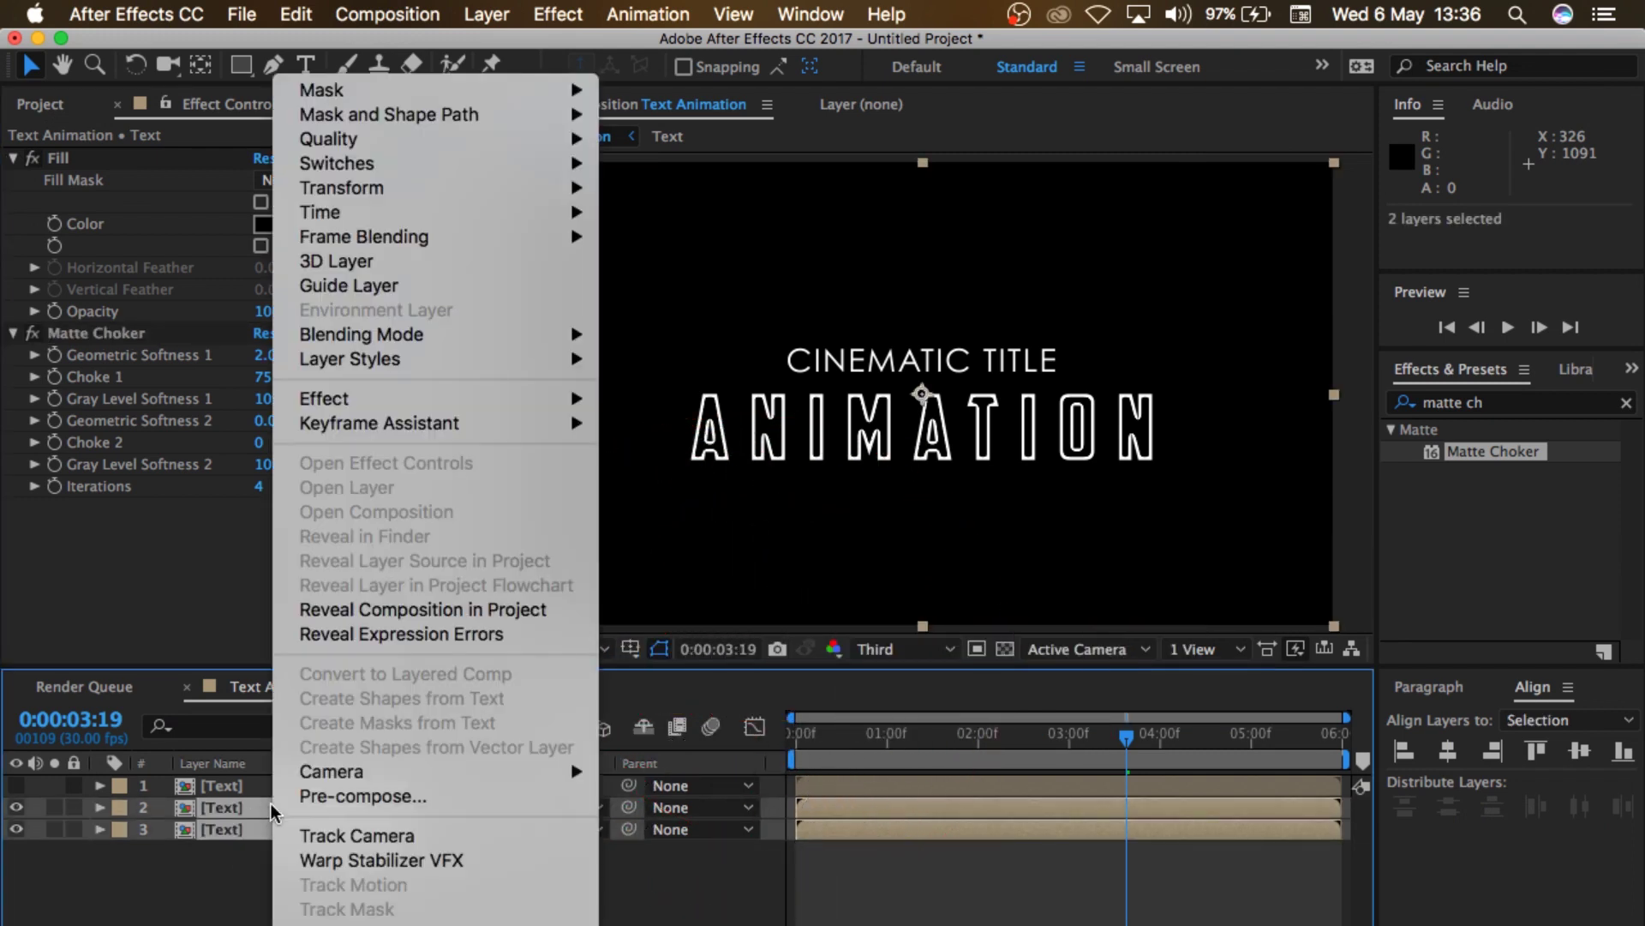
click(330, 796)
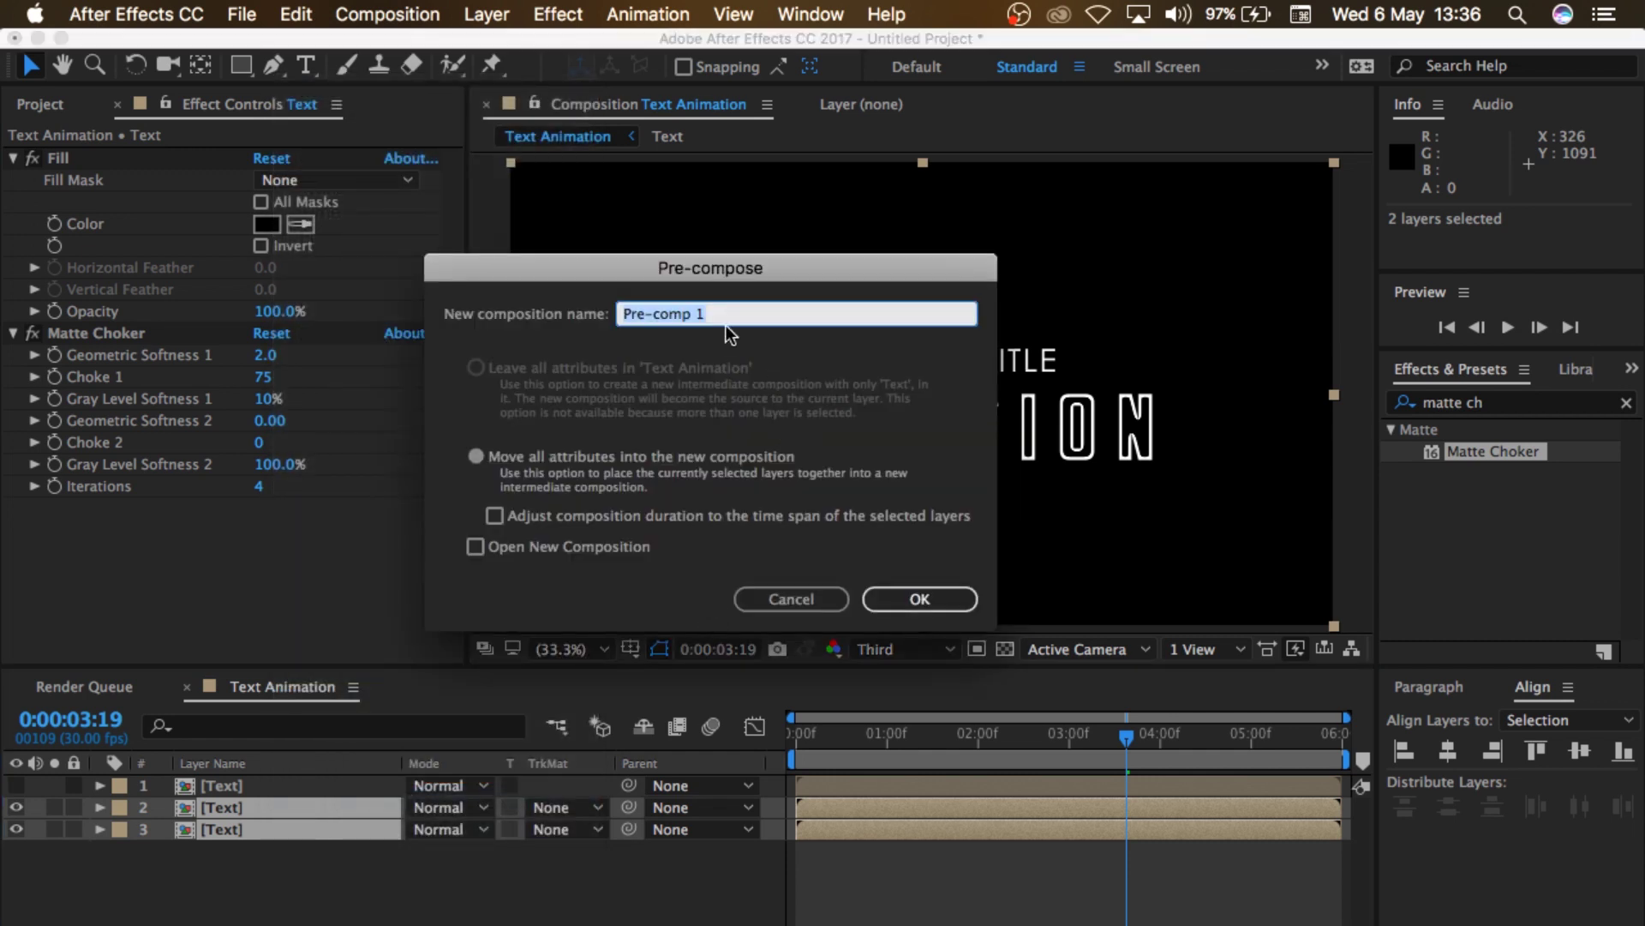
text(Text Outline)
click(898, 603)
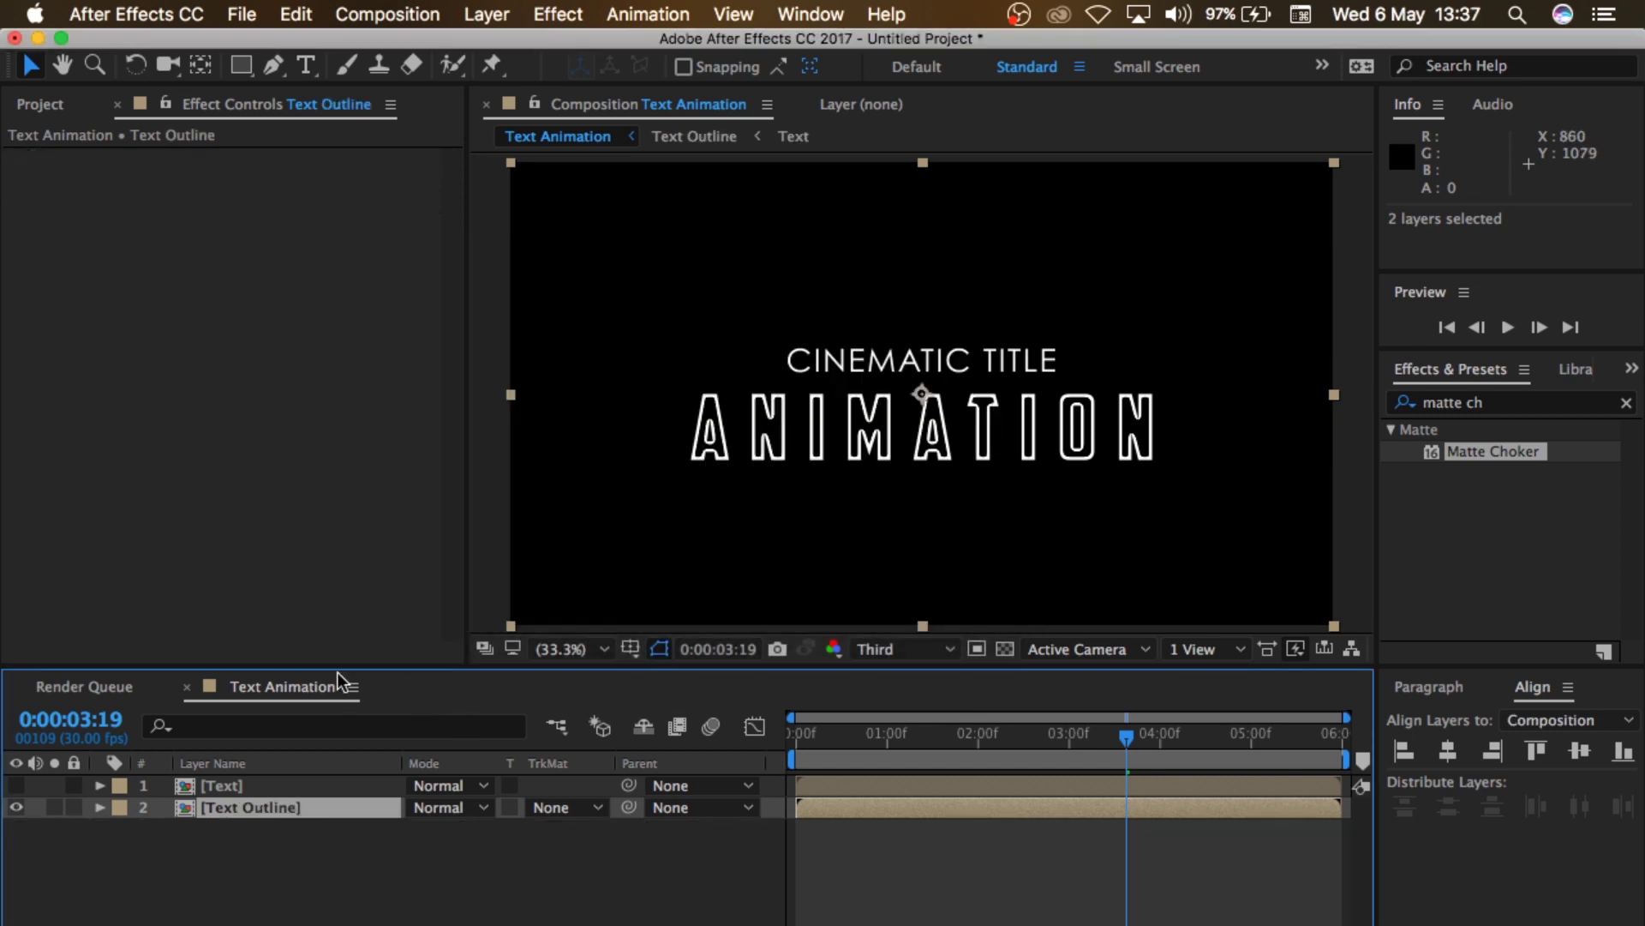
click(15, 807)
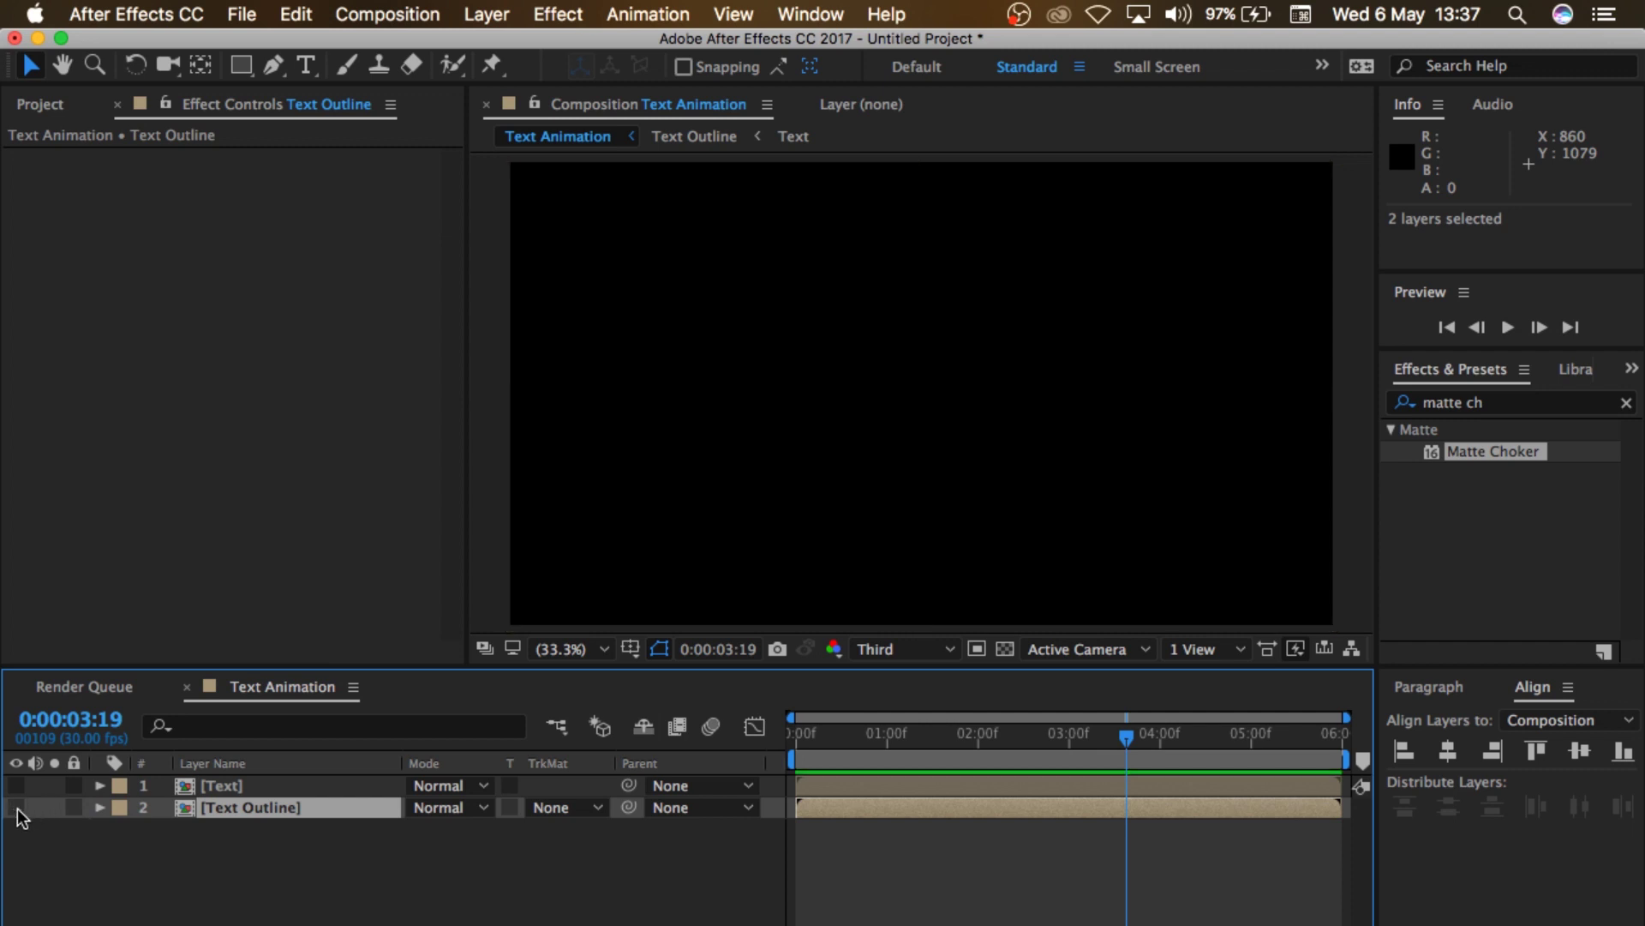
click(15, 785)
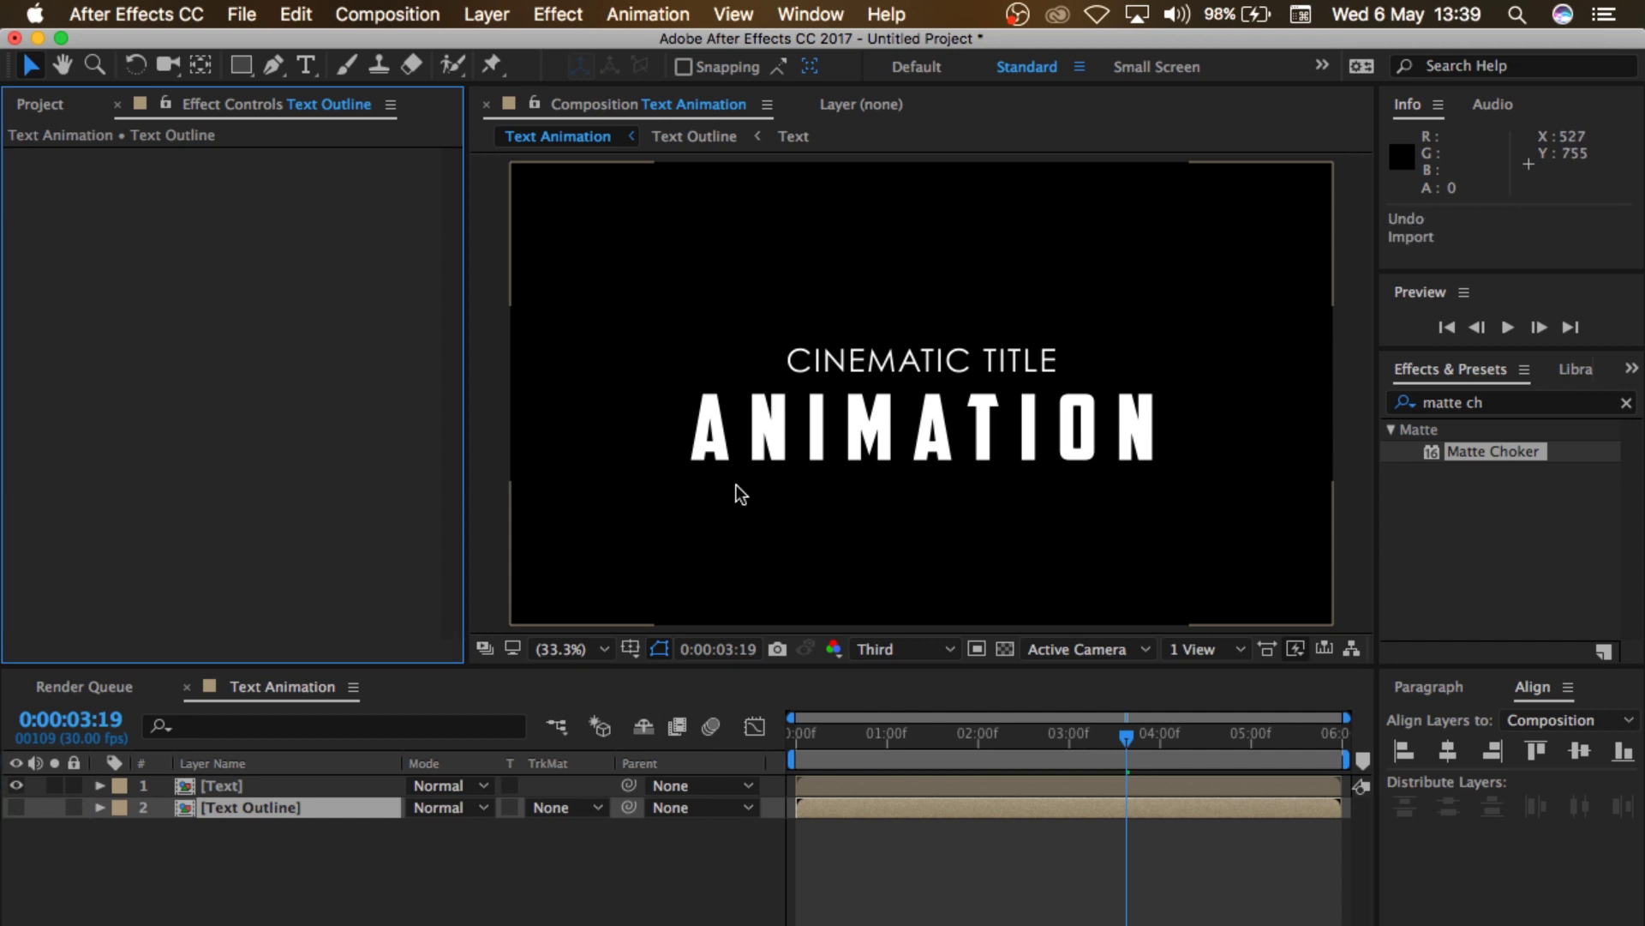
Step: Import Background.mp4, lens flare.mp4 and reflection map.png from the project files 2019 folder into the project
click(53, 111)
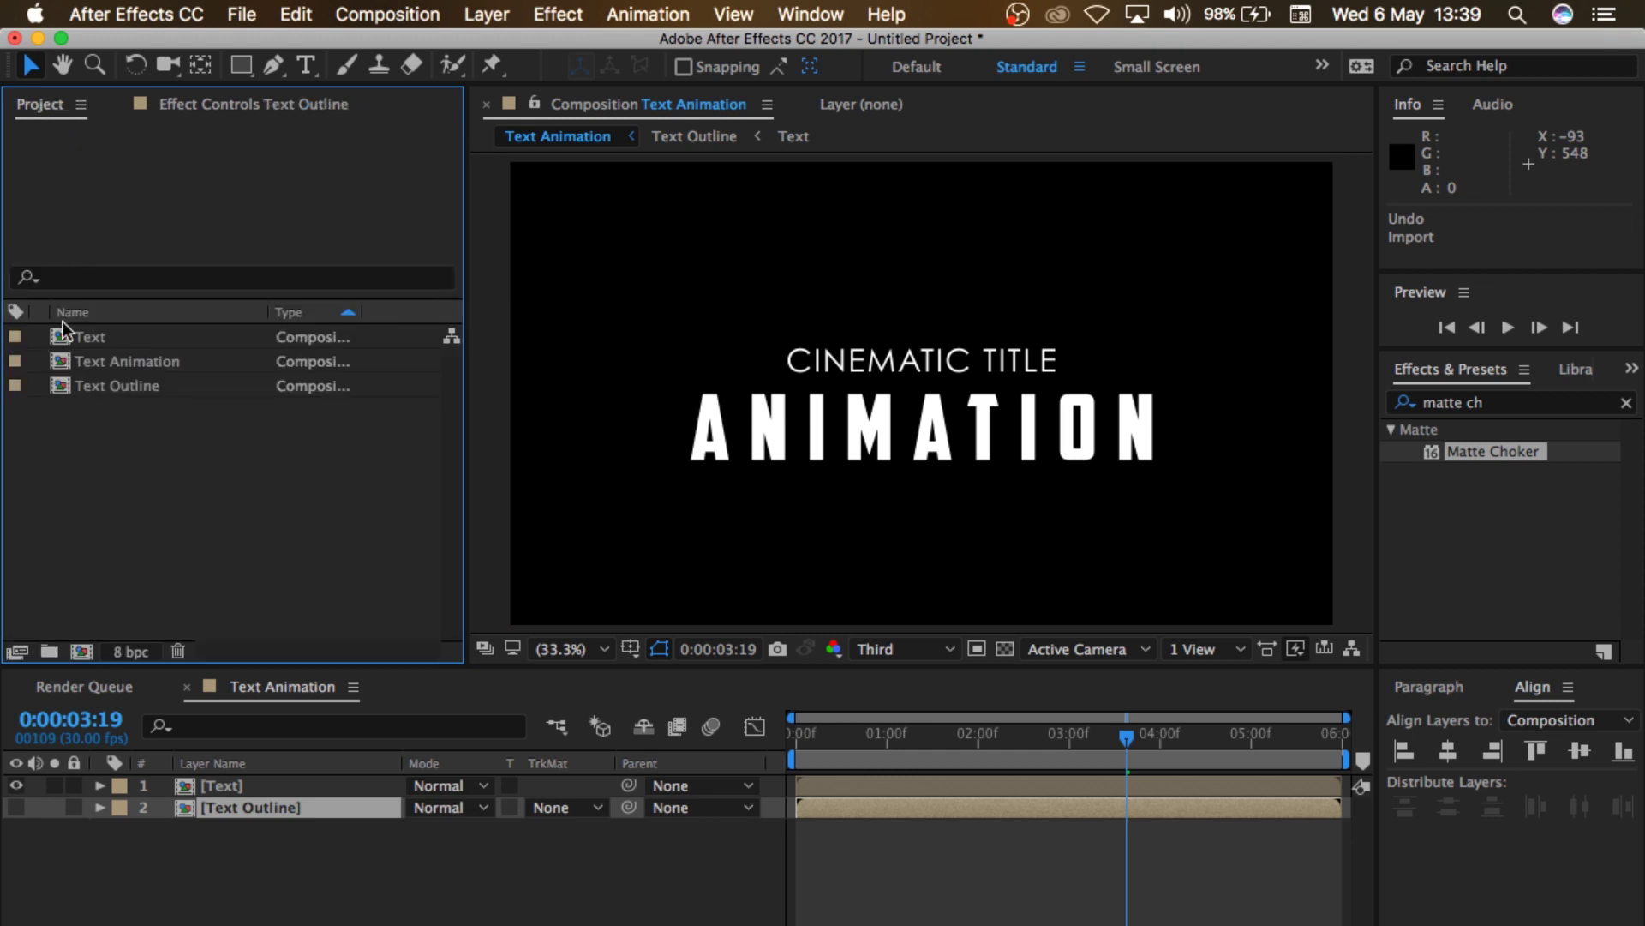
click(242, 13)
mouse_move(386, 370)
click(600, 394)
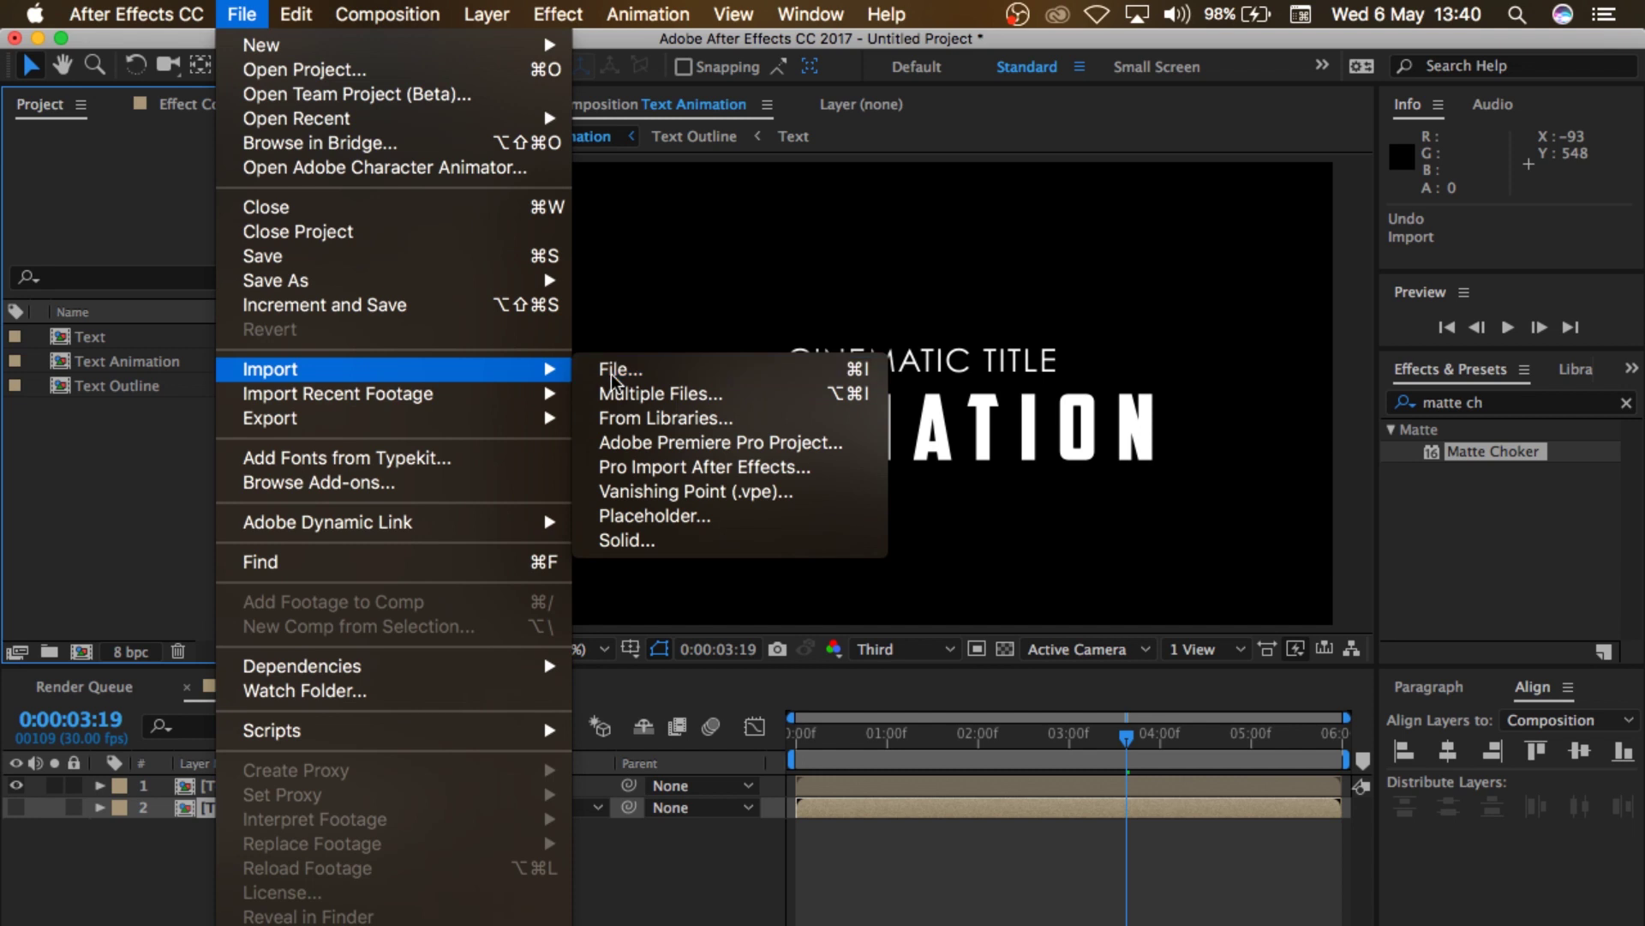
drag(975, 222, 495, 229)
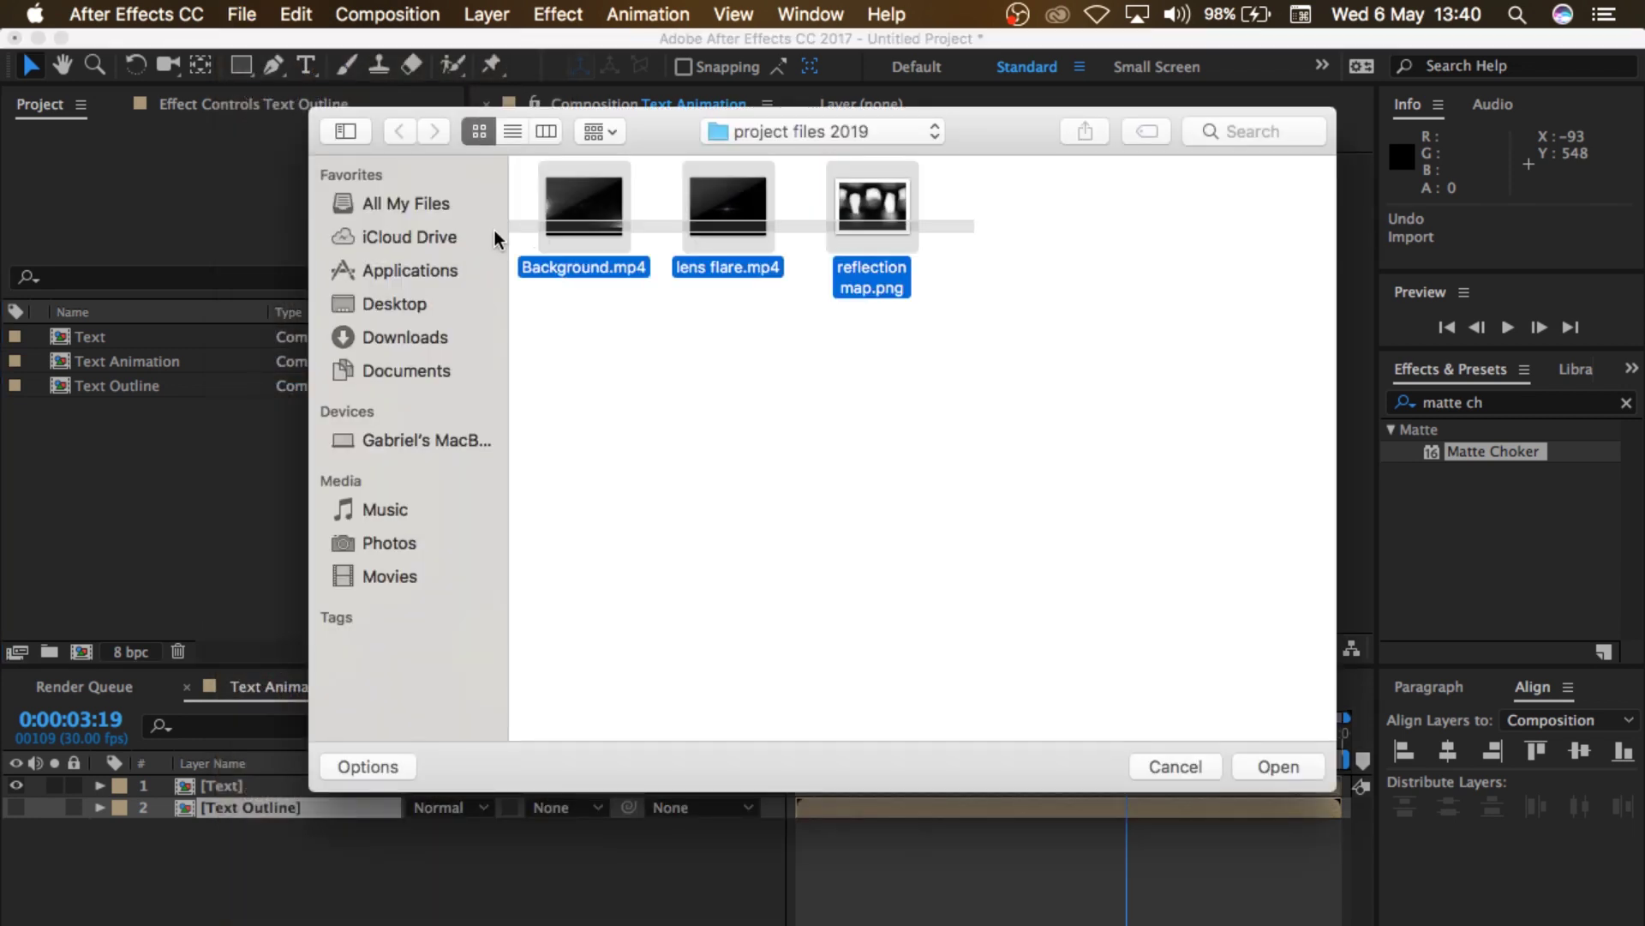
click(1256, 775)
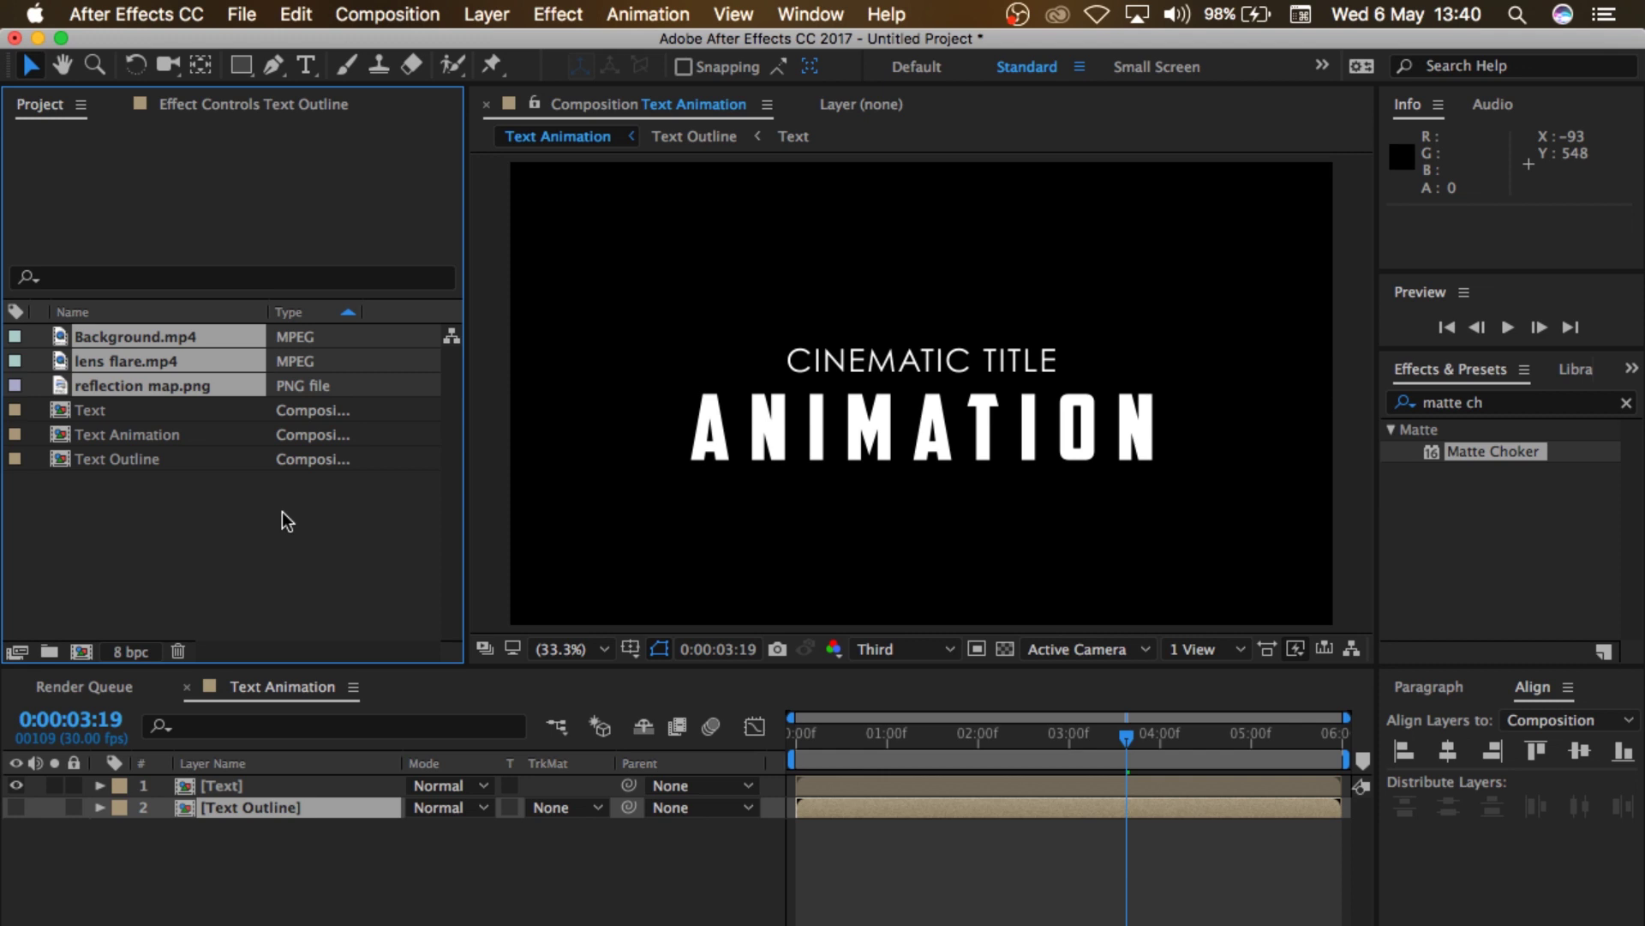
click(216, 506)
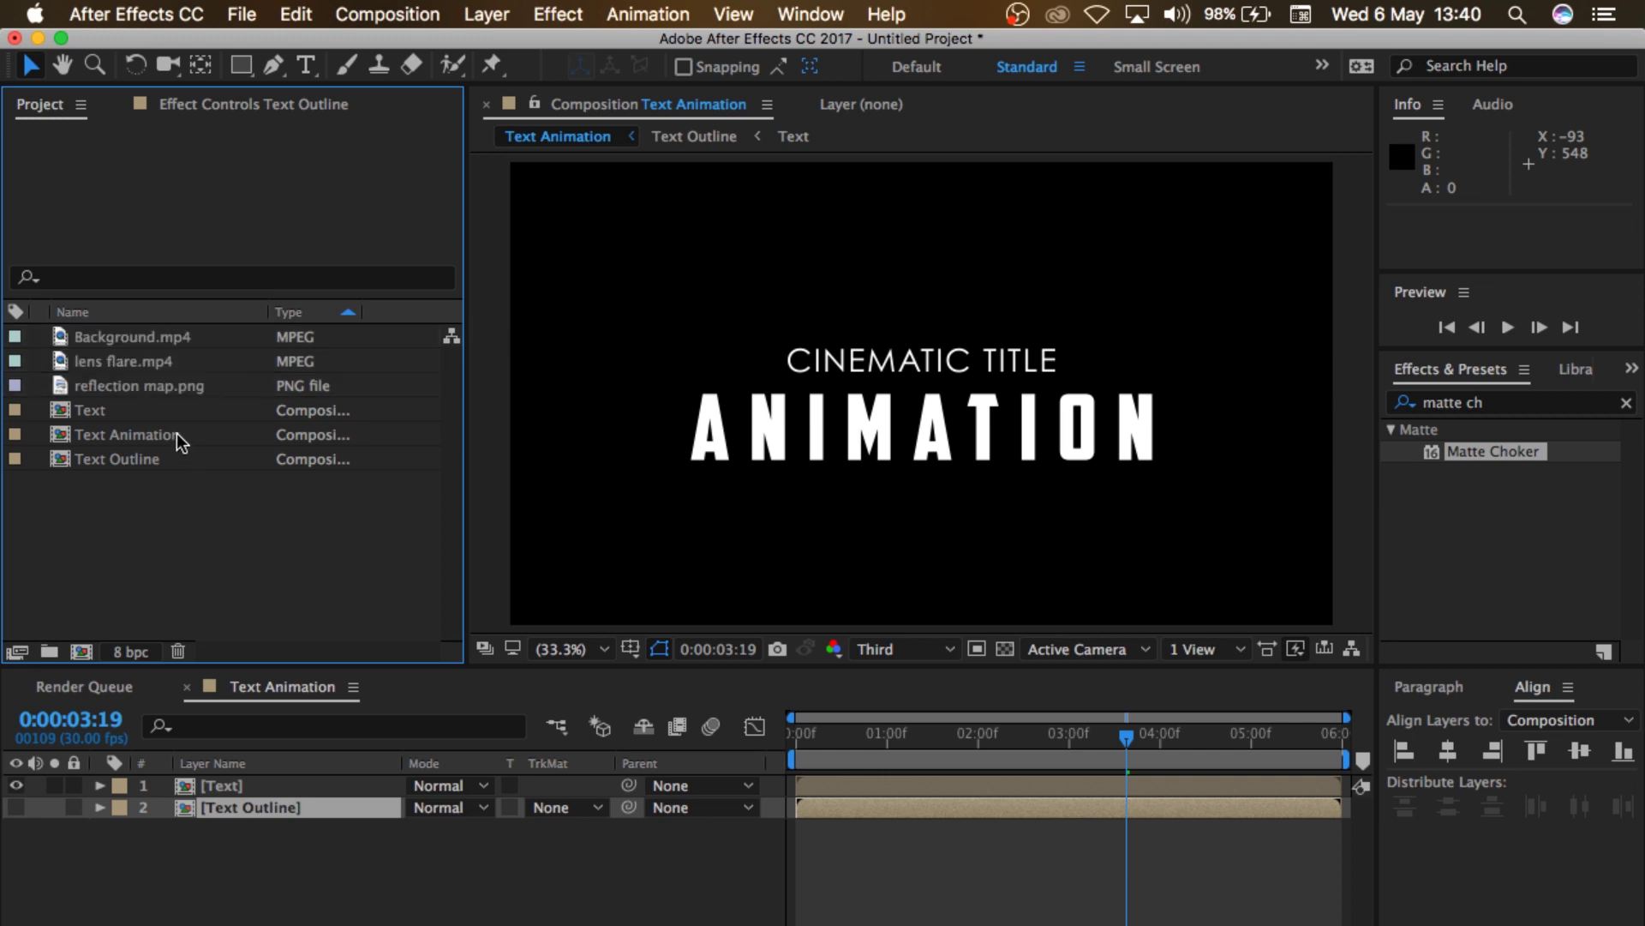
Step: Add reflection map.png directly beneath the Text layer, scaled to 59% and moved down to position 960, 600
drag(189, 383, 307, 790)
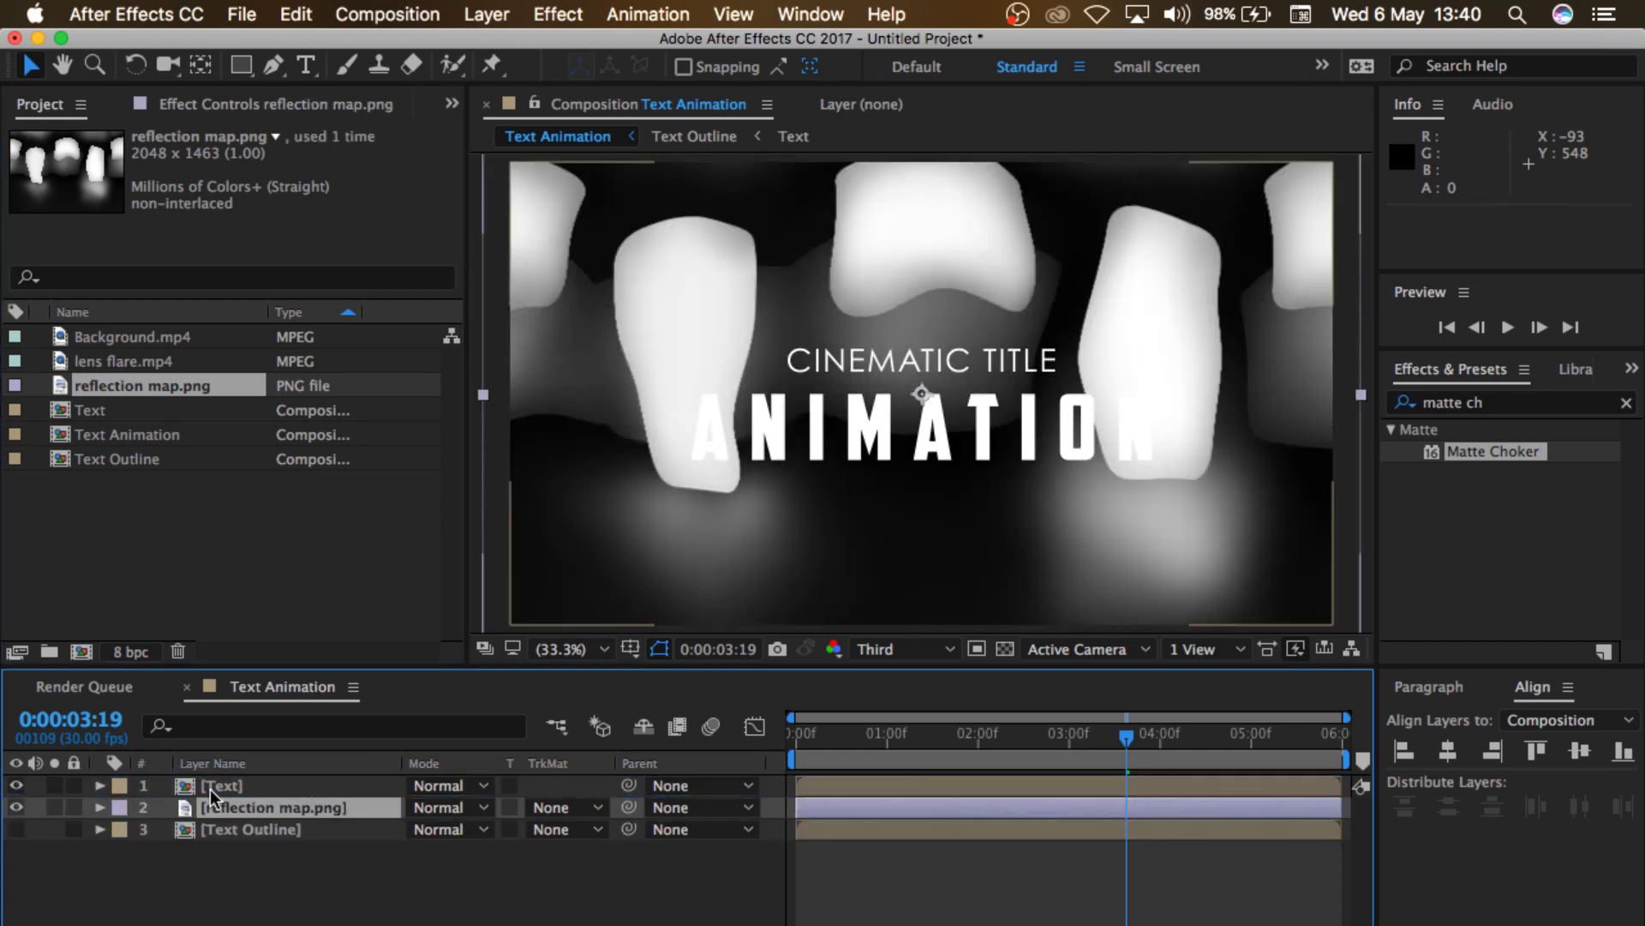
key(s)
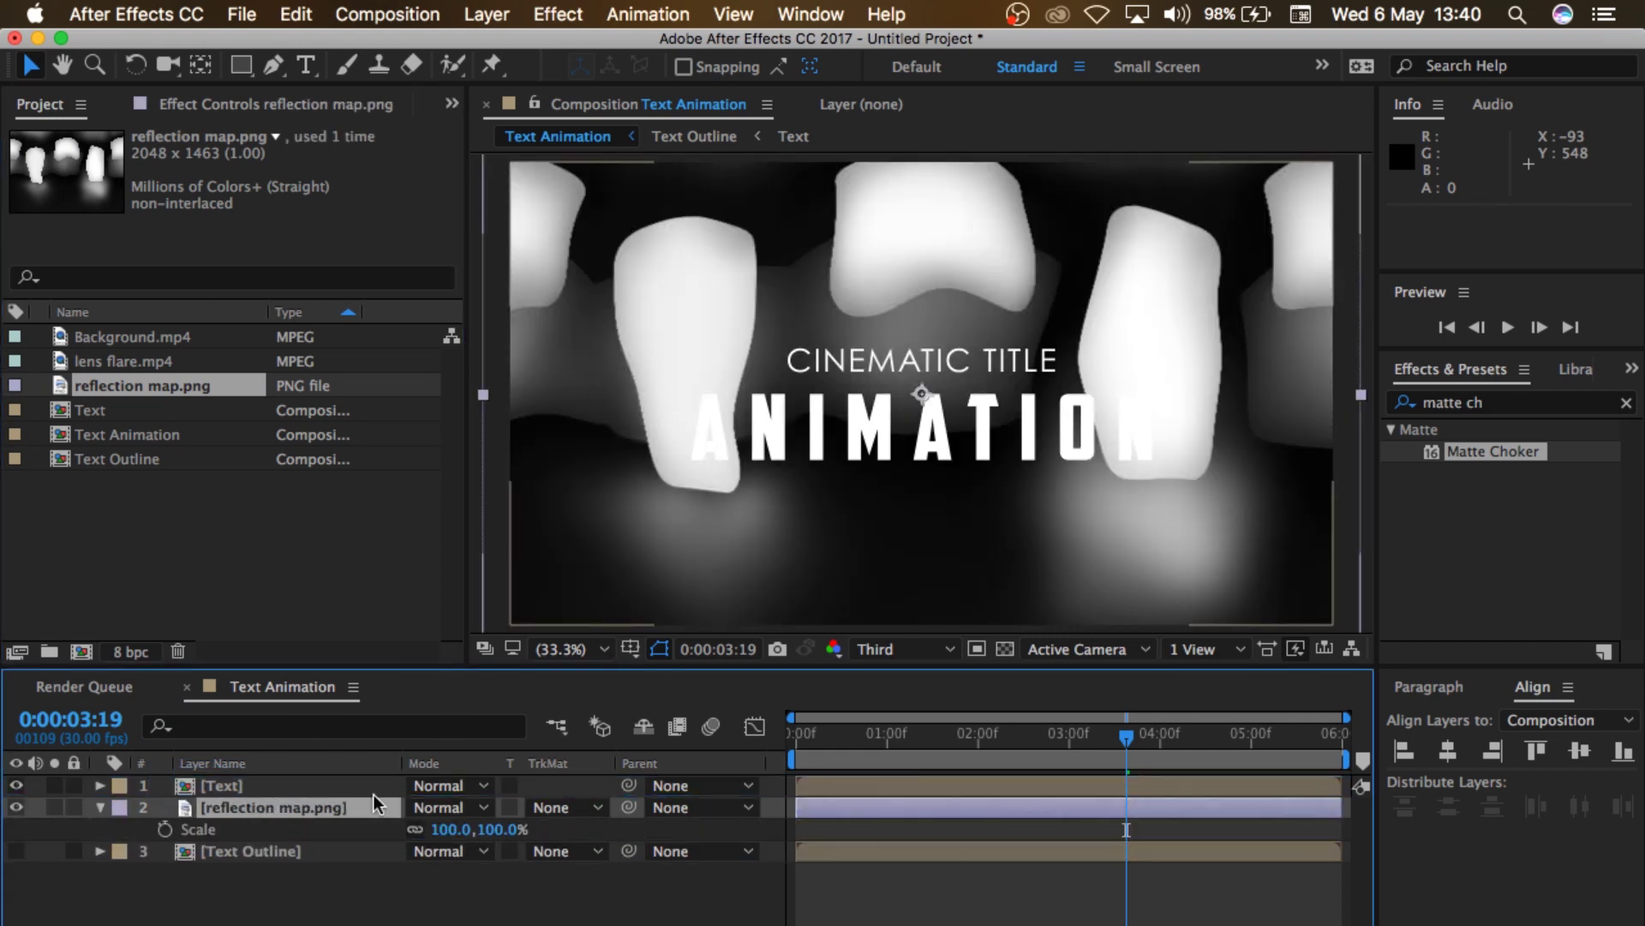
drag(451, 833, 395, 833)
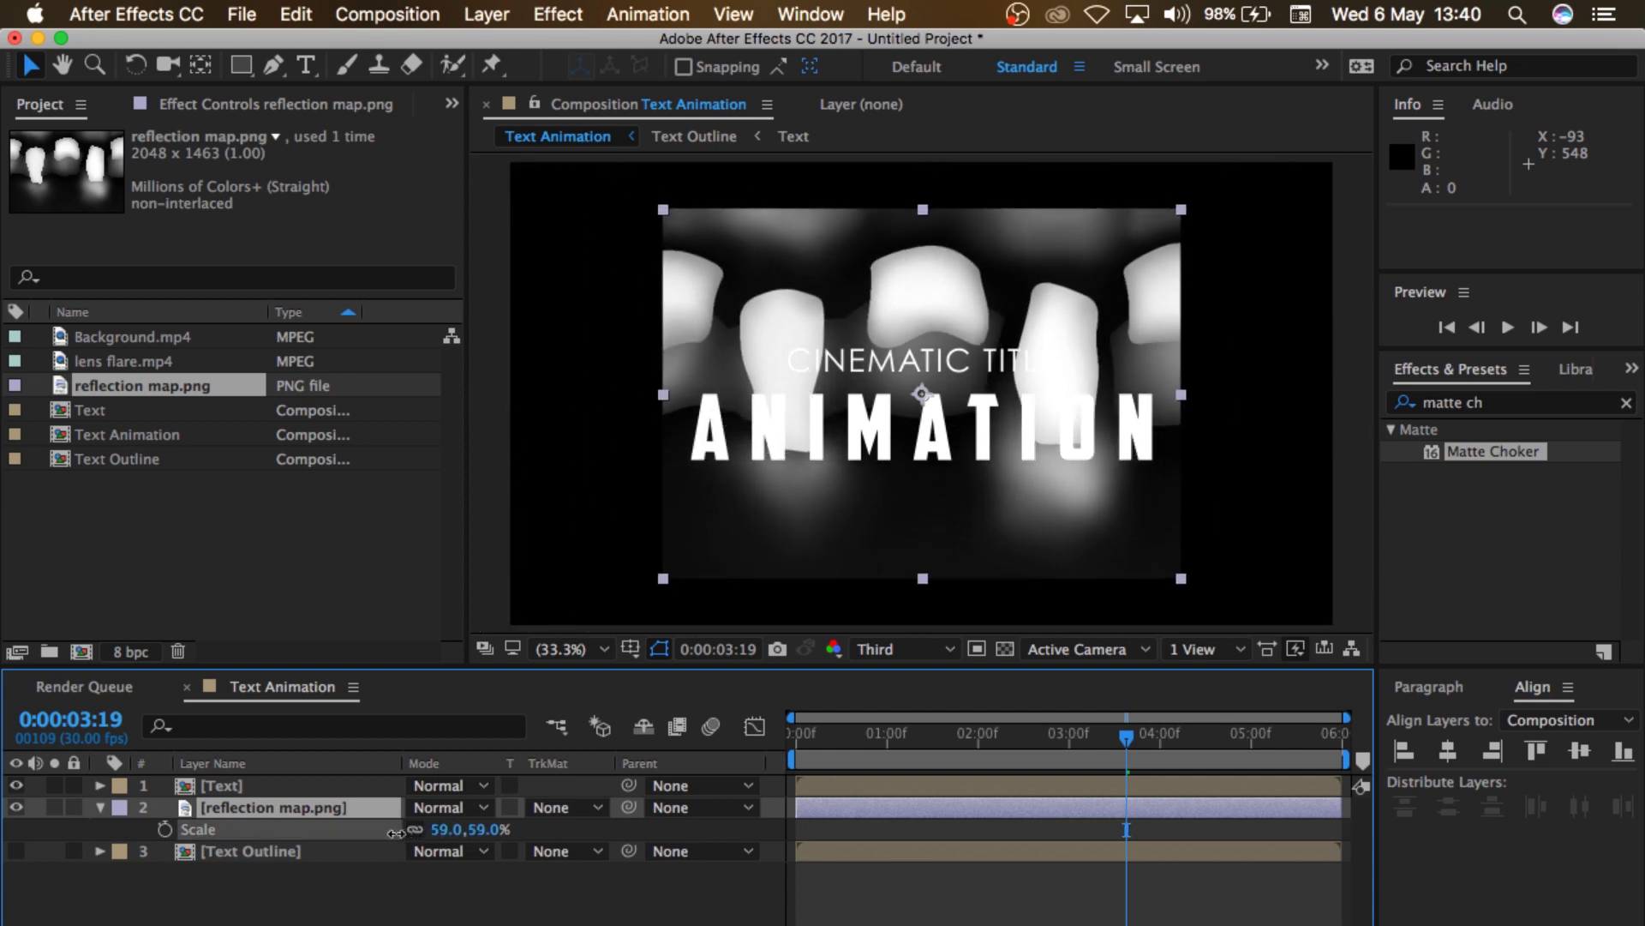
drag(790, 301, 804, 314)
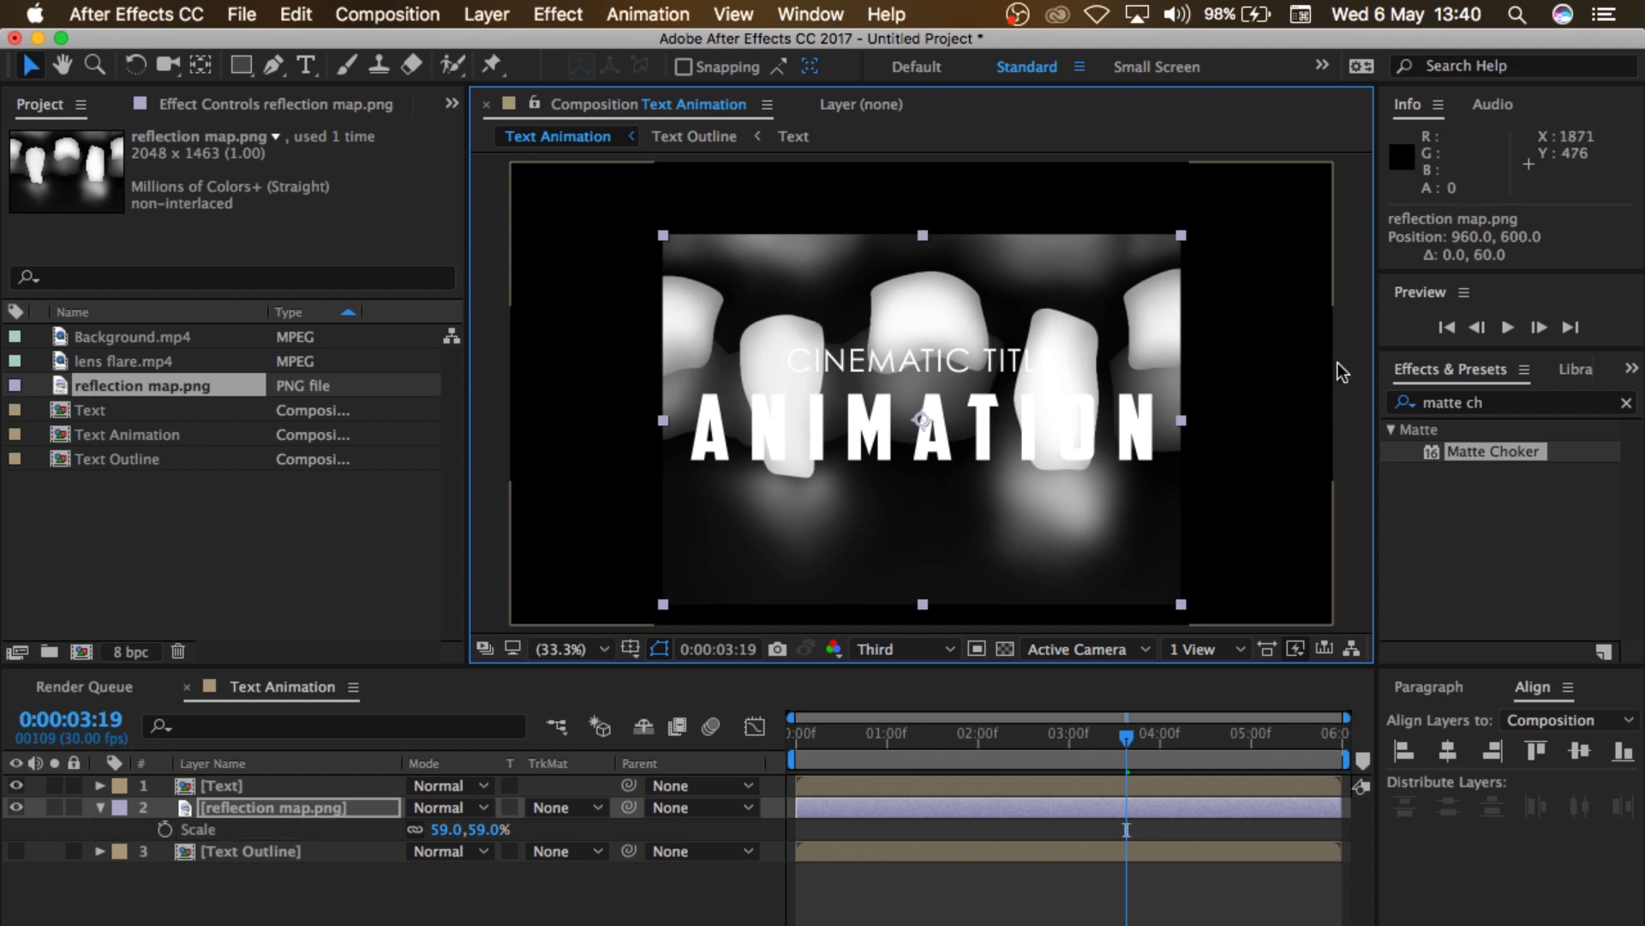
Step: Find the Motion Tile effect and apply it to the reflection map.png layer
click(1622, 405)
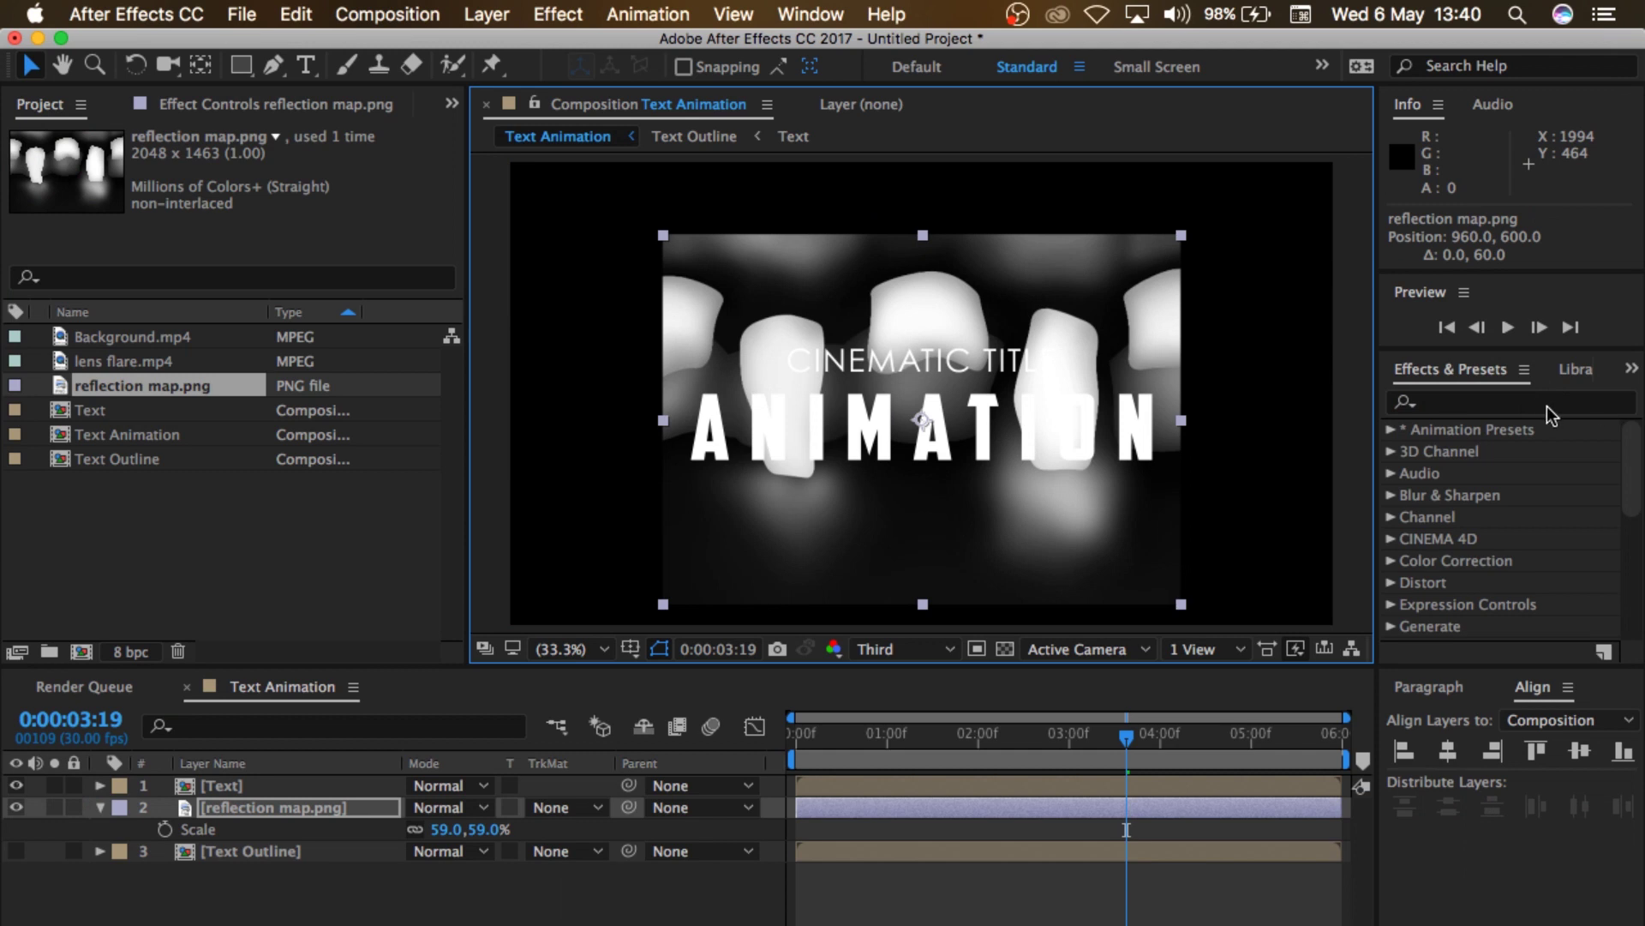
click(1546, 404)
text(motio)
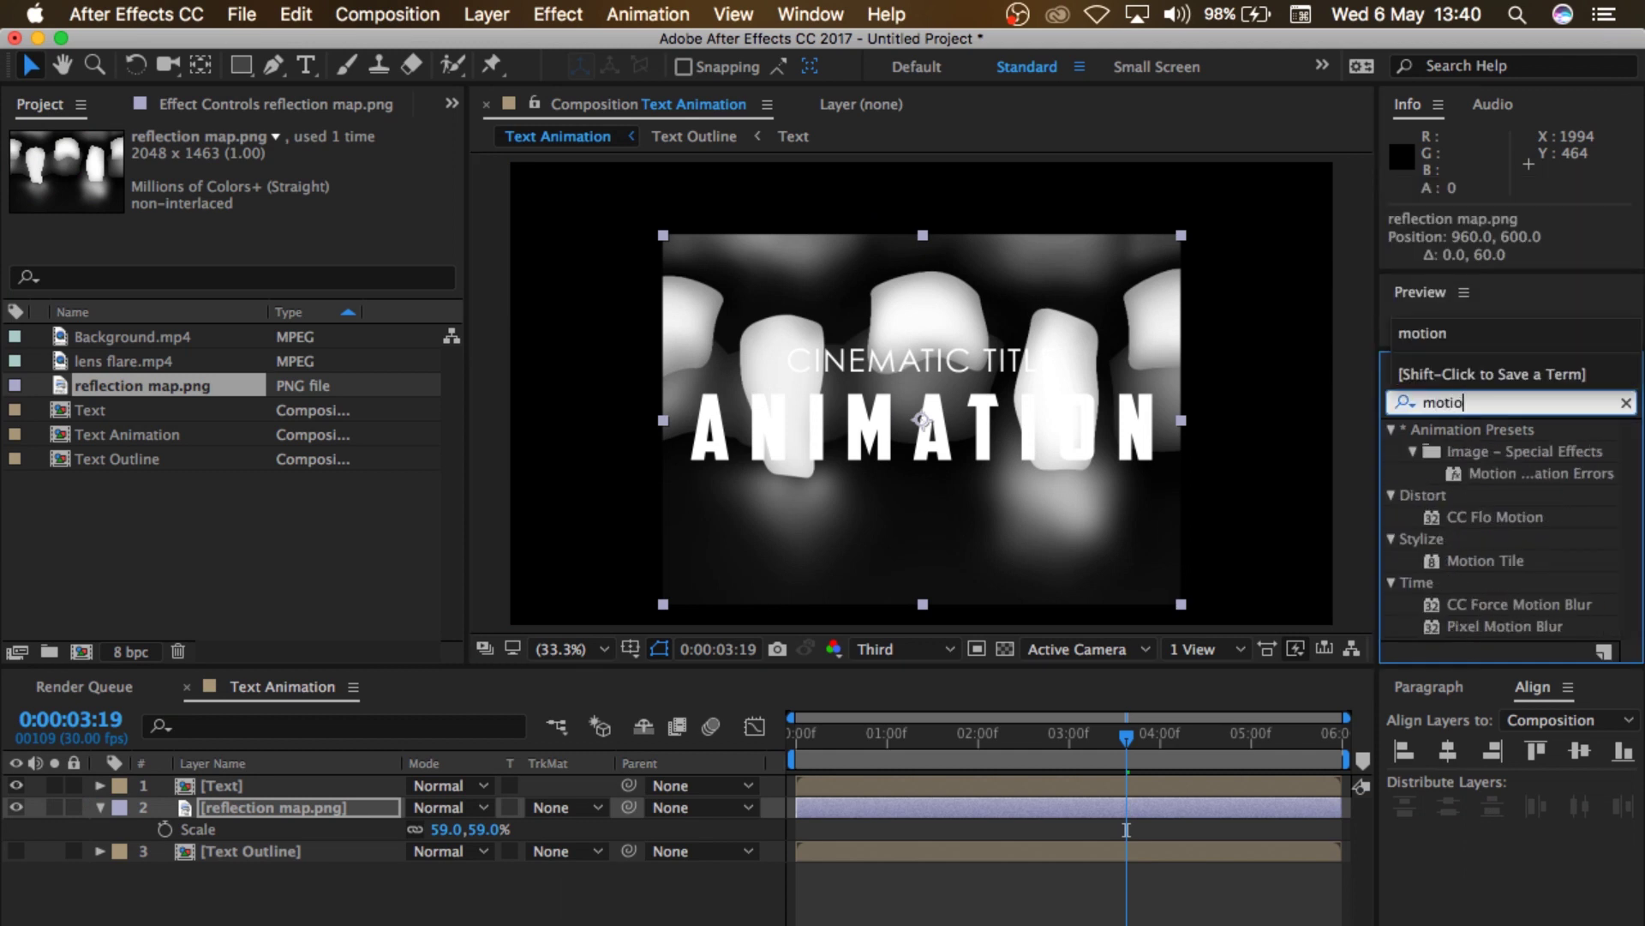
text(n ti)
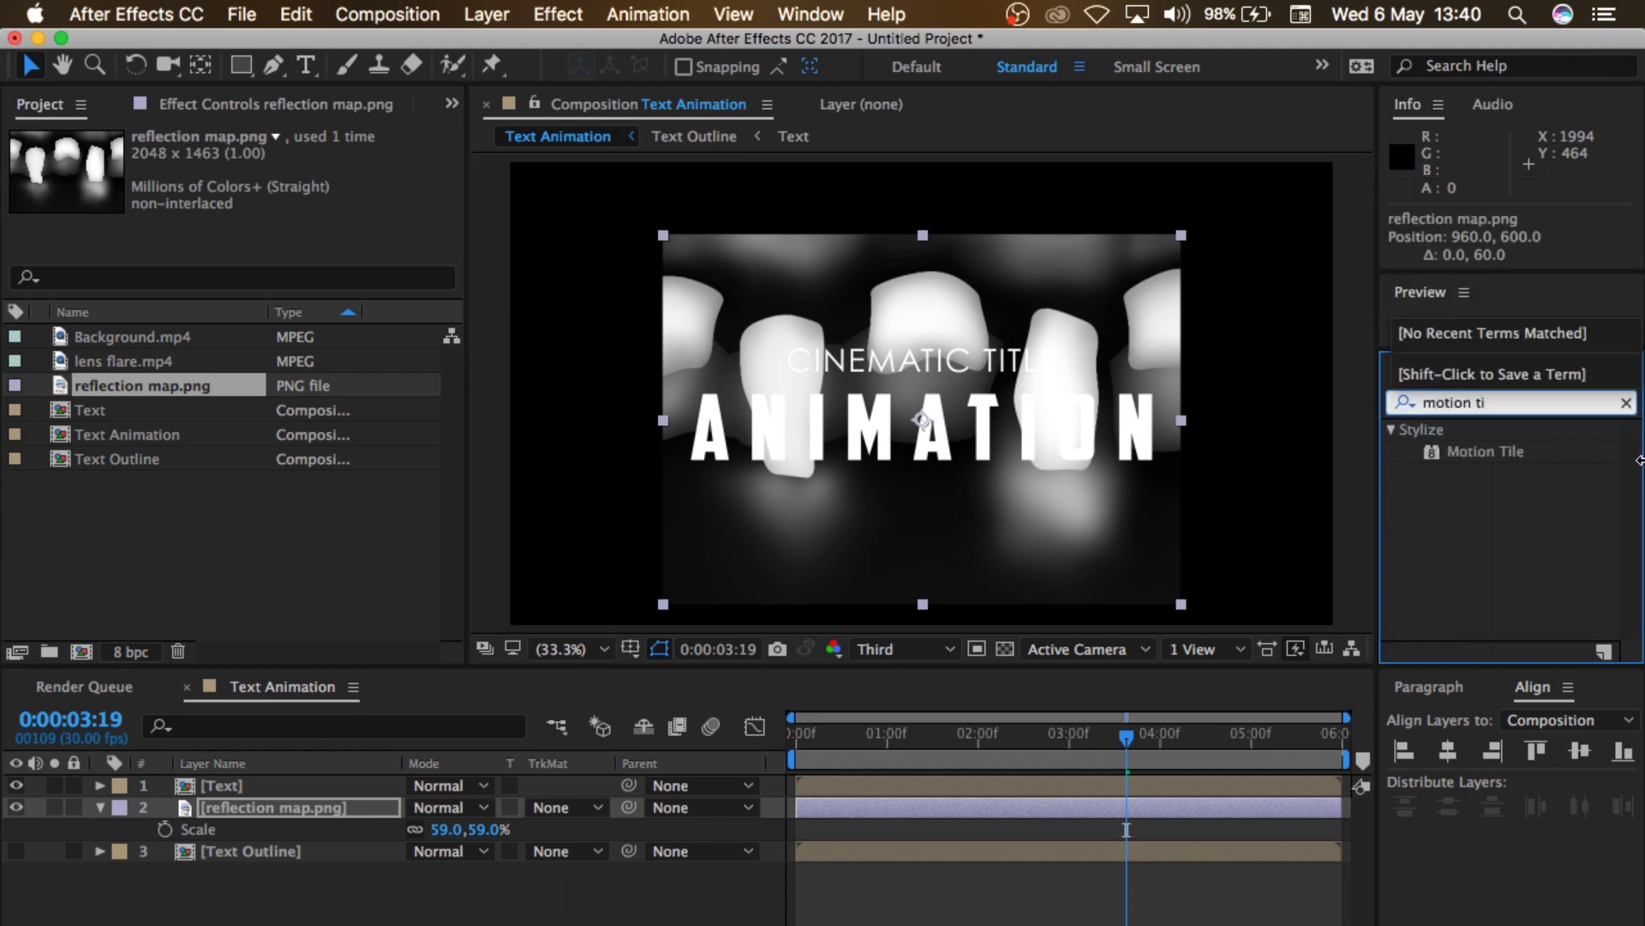
drag(1469, 452, 345, 810)
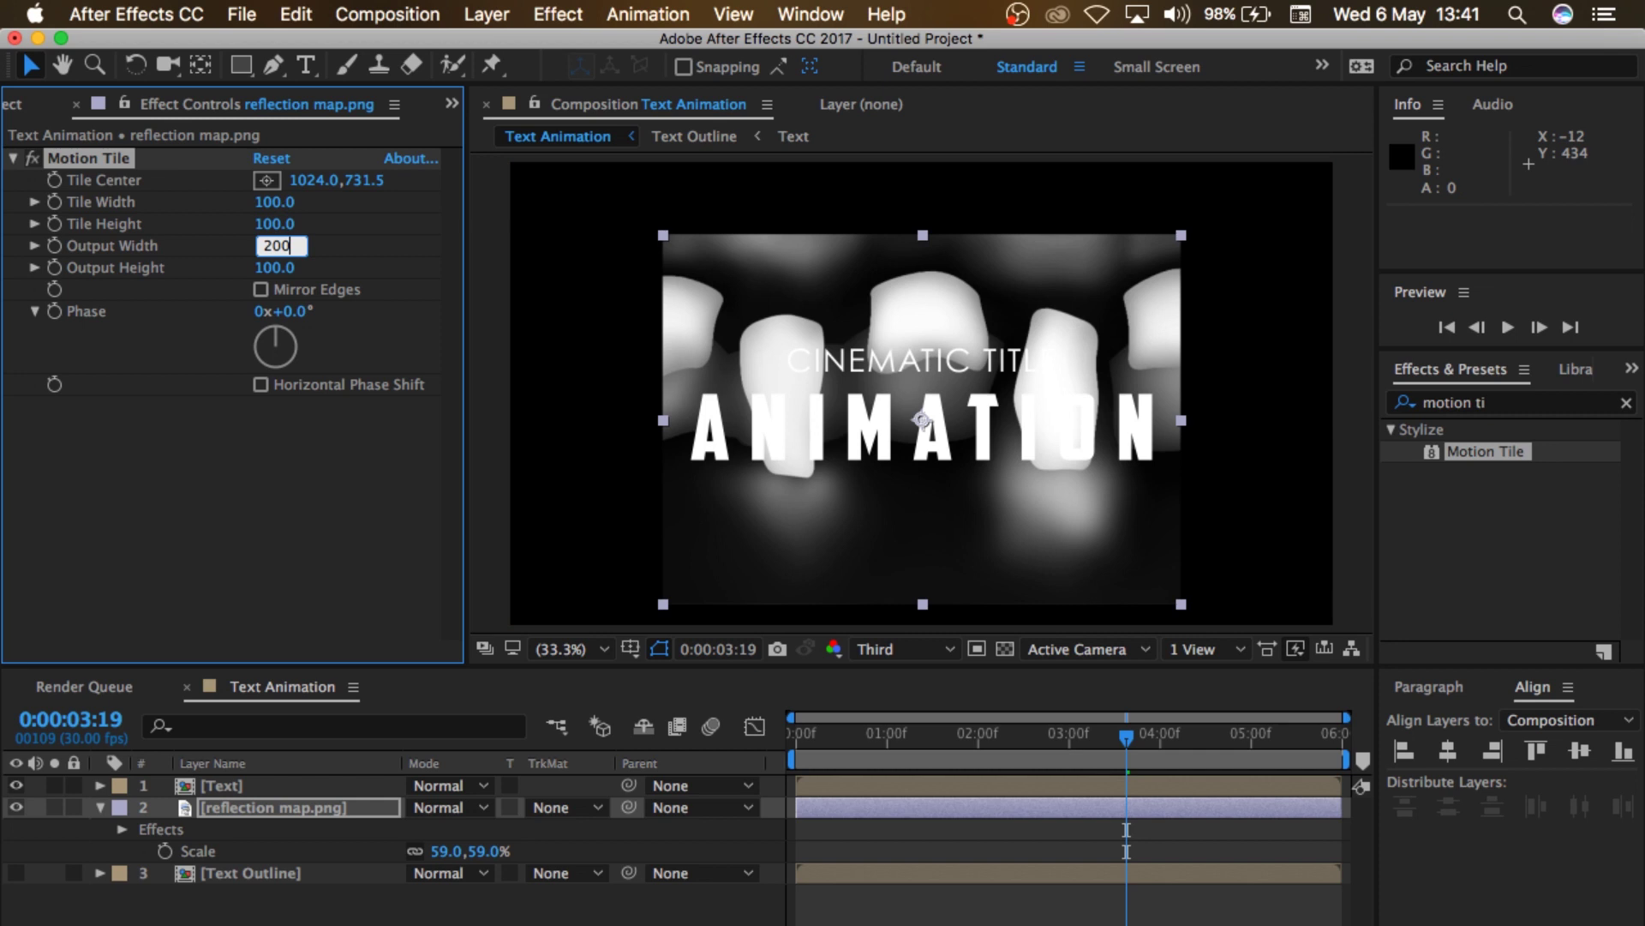
Step: Set the Motion Tile's Output Width to 200, enable Mirror Edges and collapse the reflection map.png layer's properties
text(200)
key(Return)
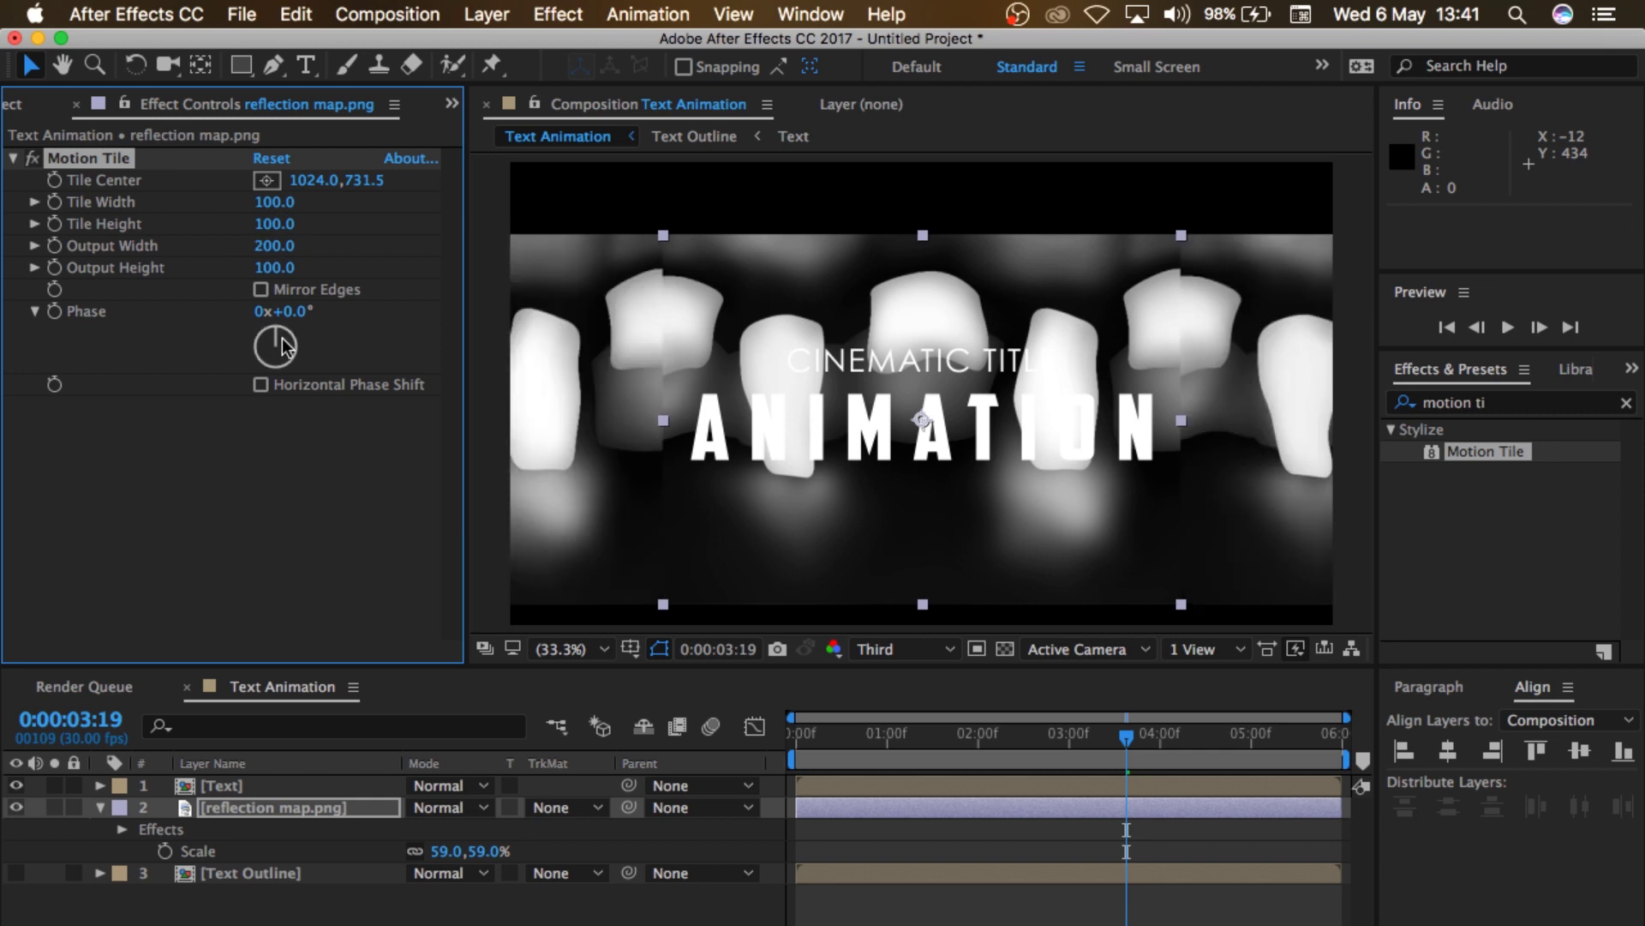
click(260, 290)
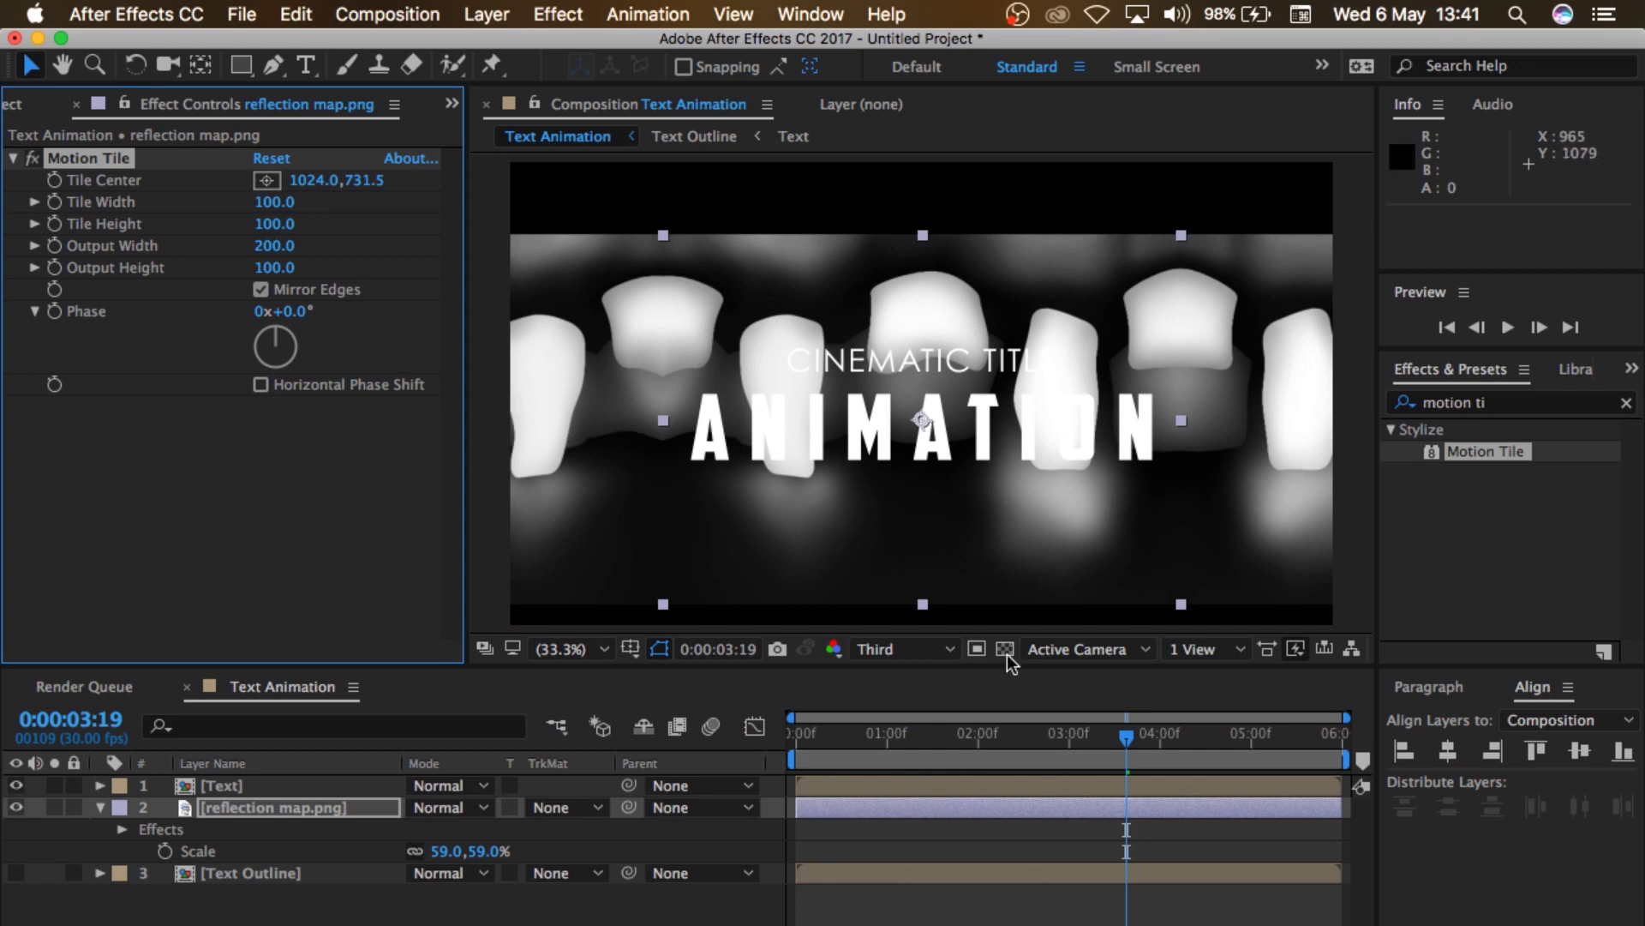
click(100, 805)
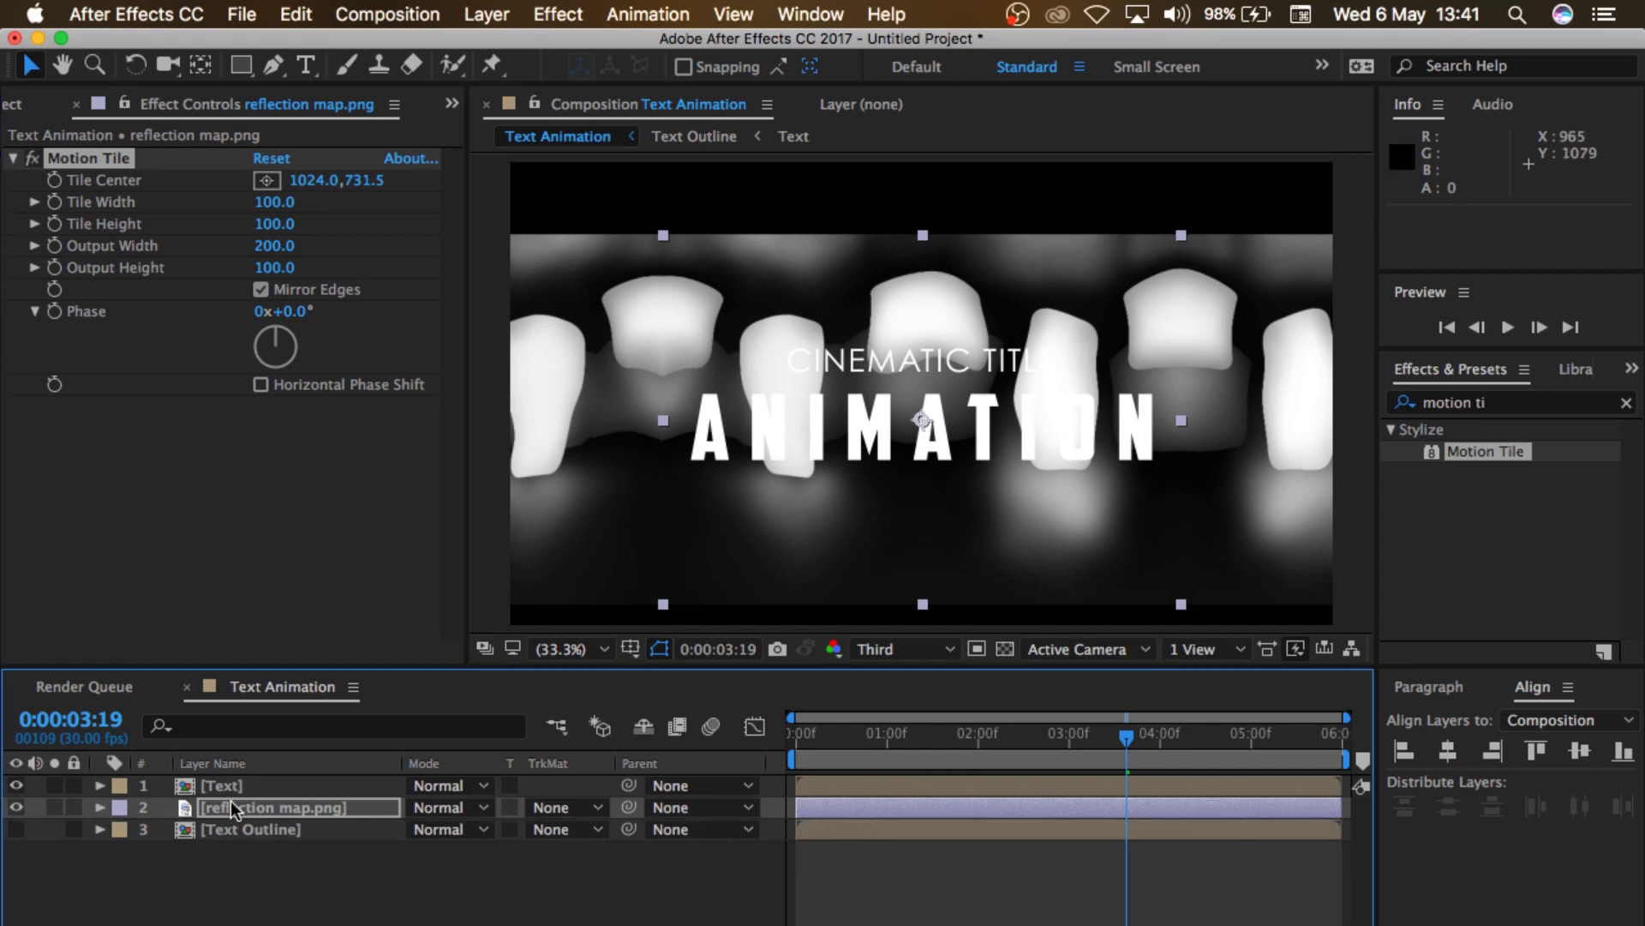
click(230, 806)
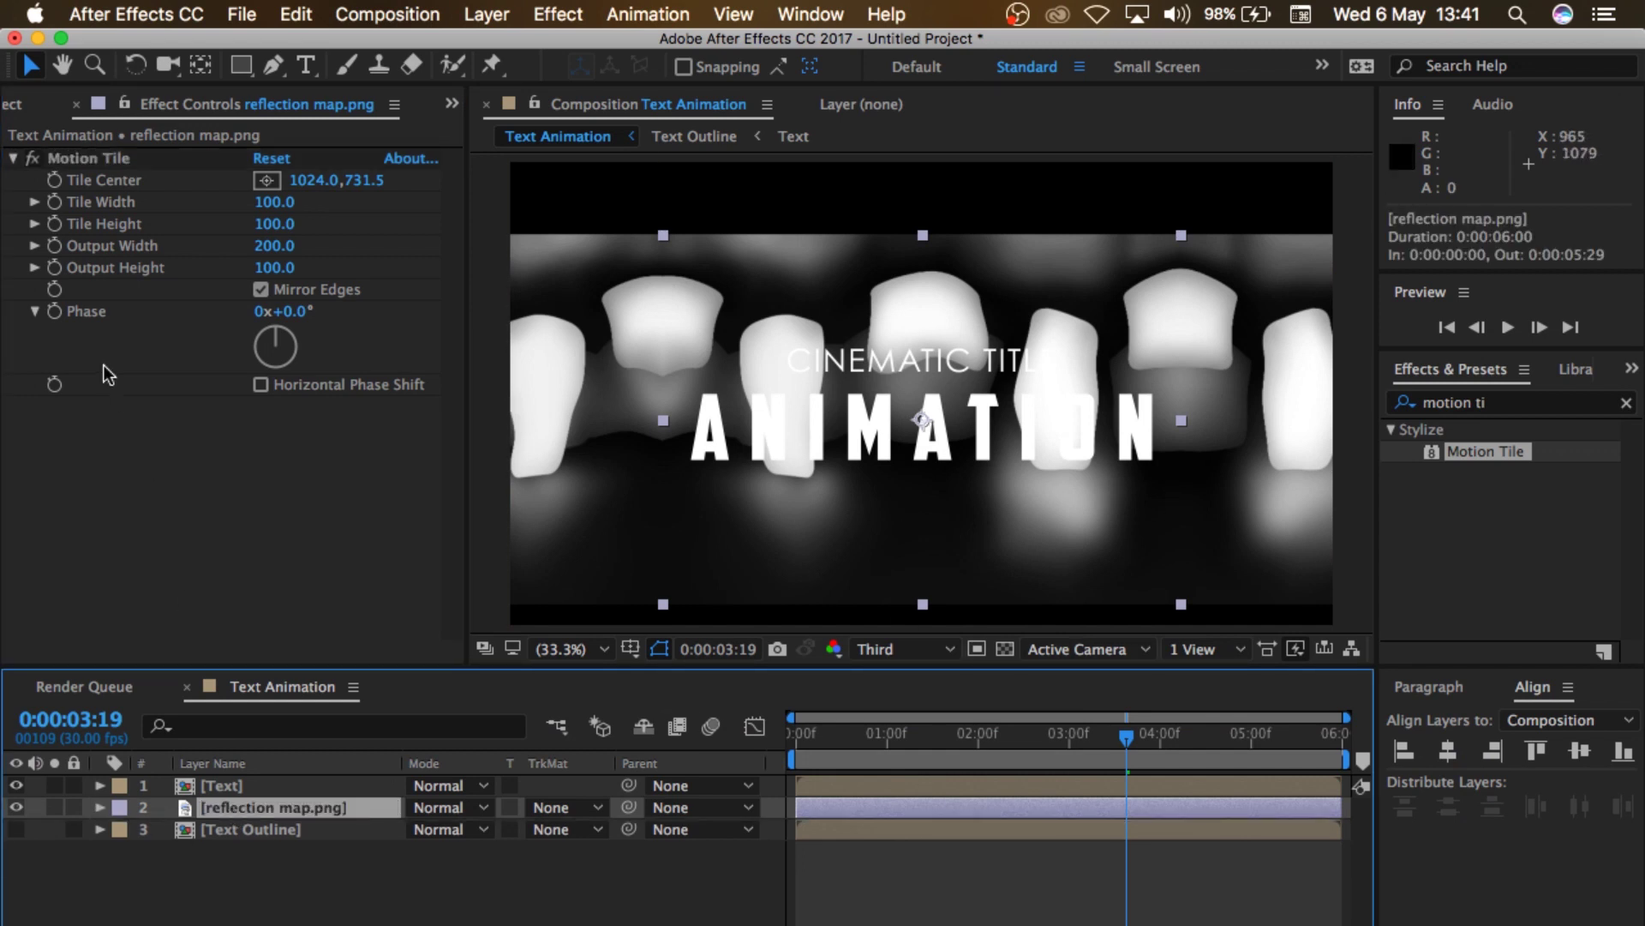
Step: Start keyframing the Motion Tile's Tile Center on reflection map.png at 0:00:00:00
click(54, 180)
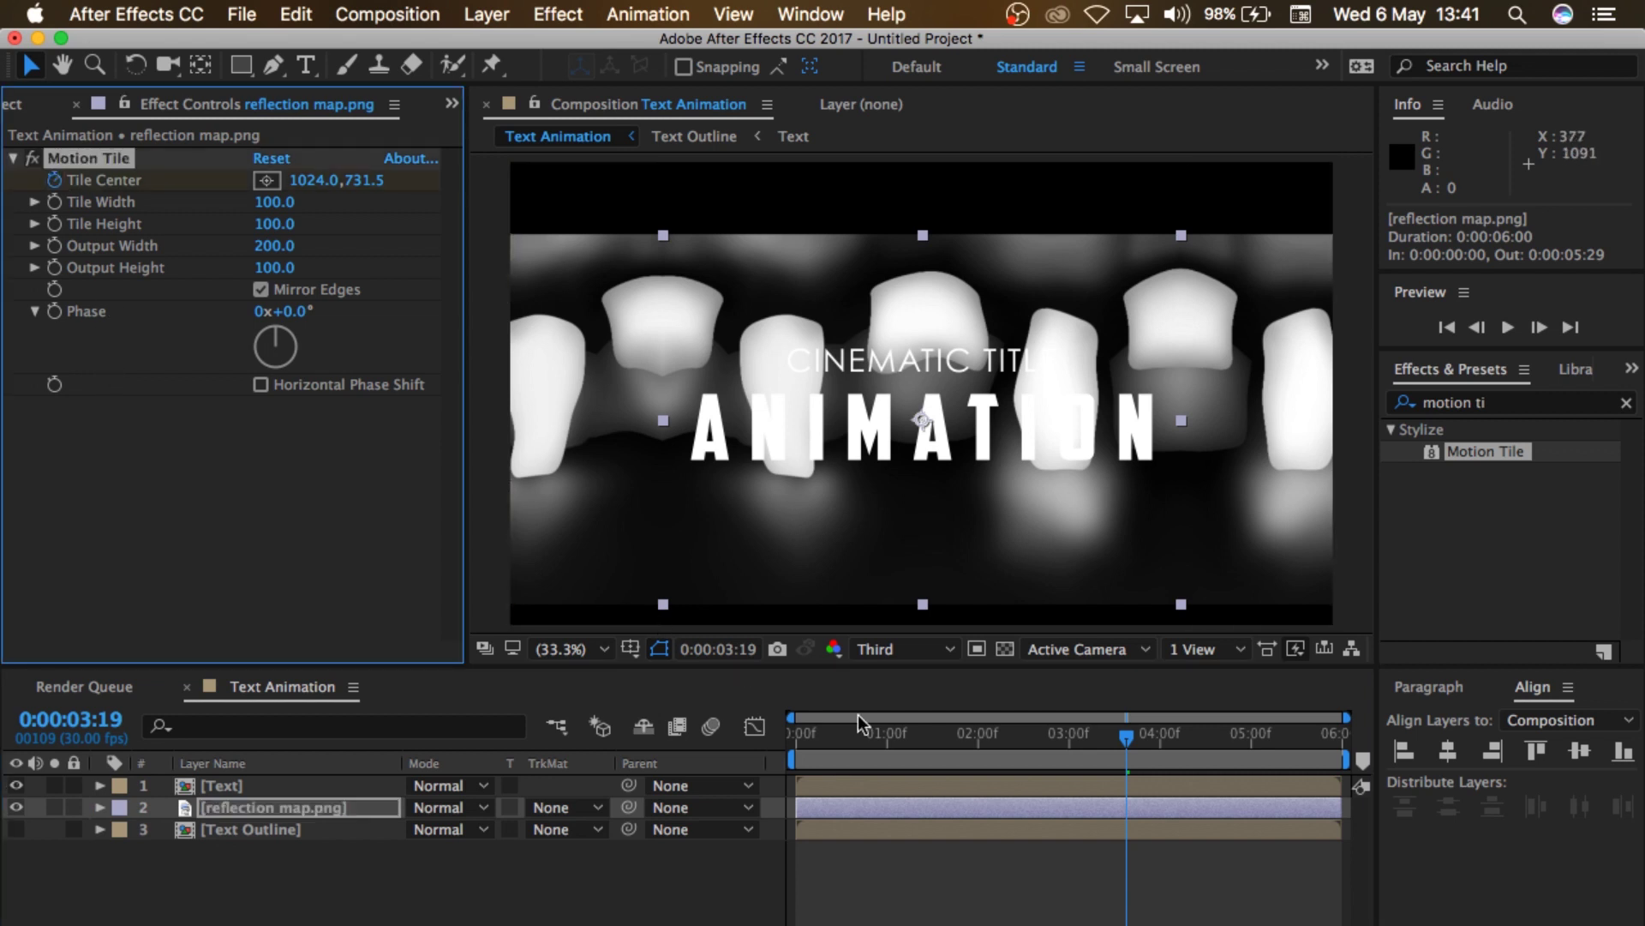
key(super+z)
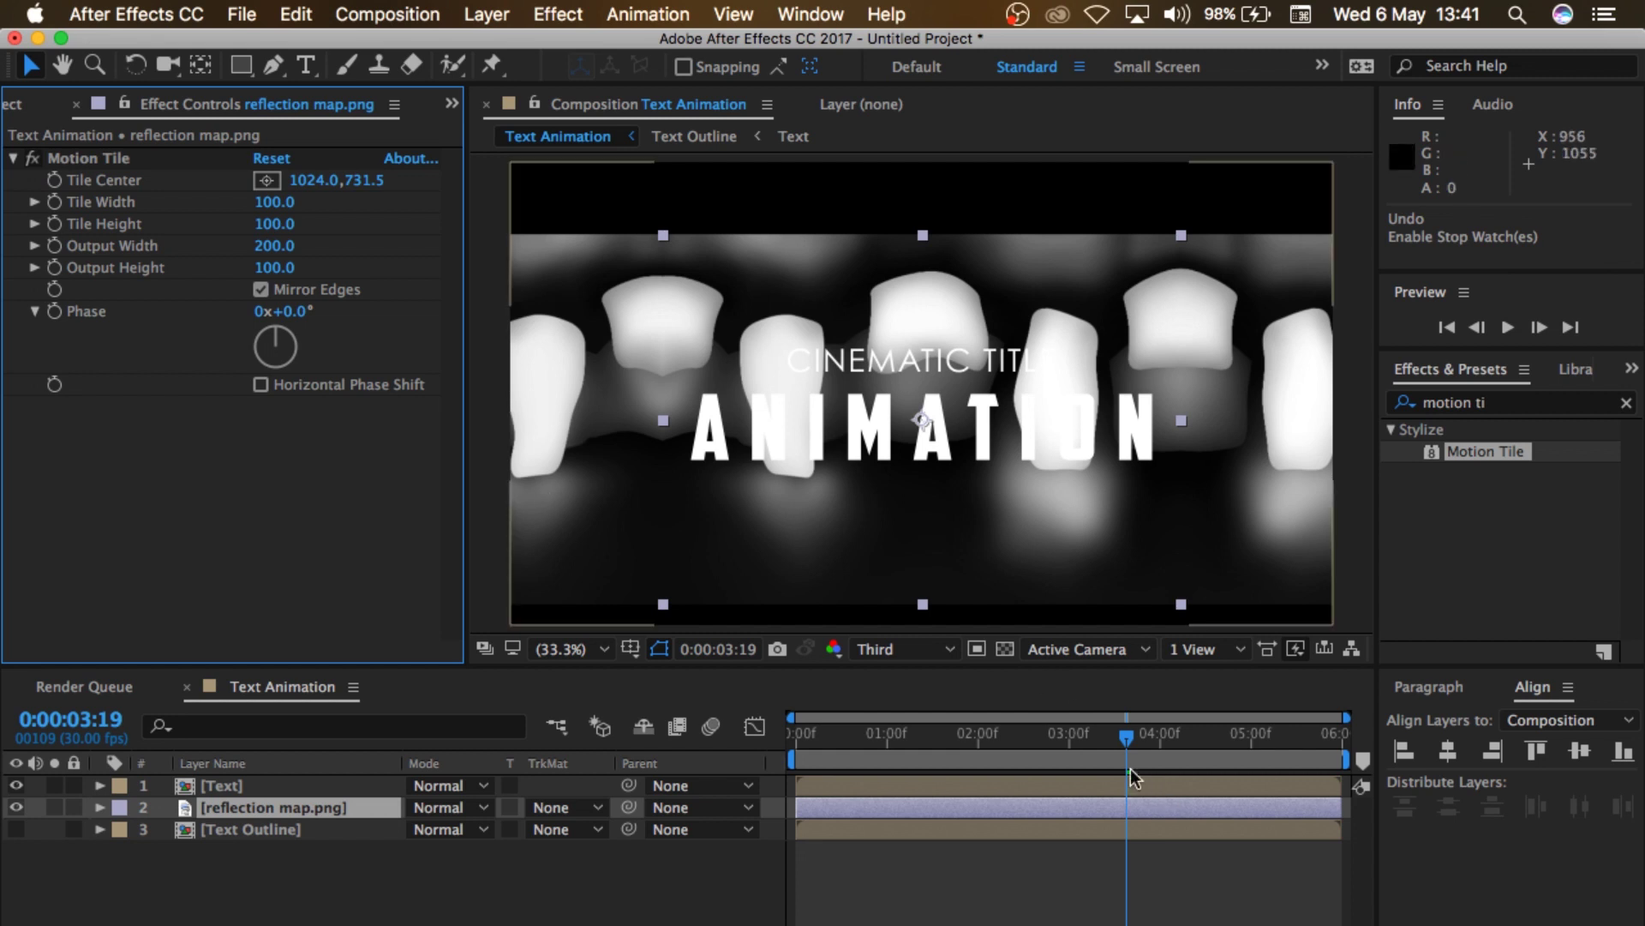
drag(1123, 738, 723, 724)
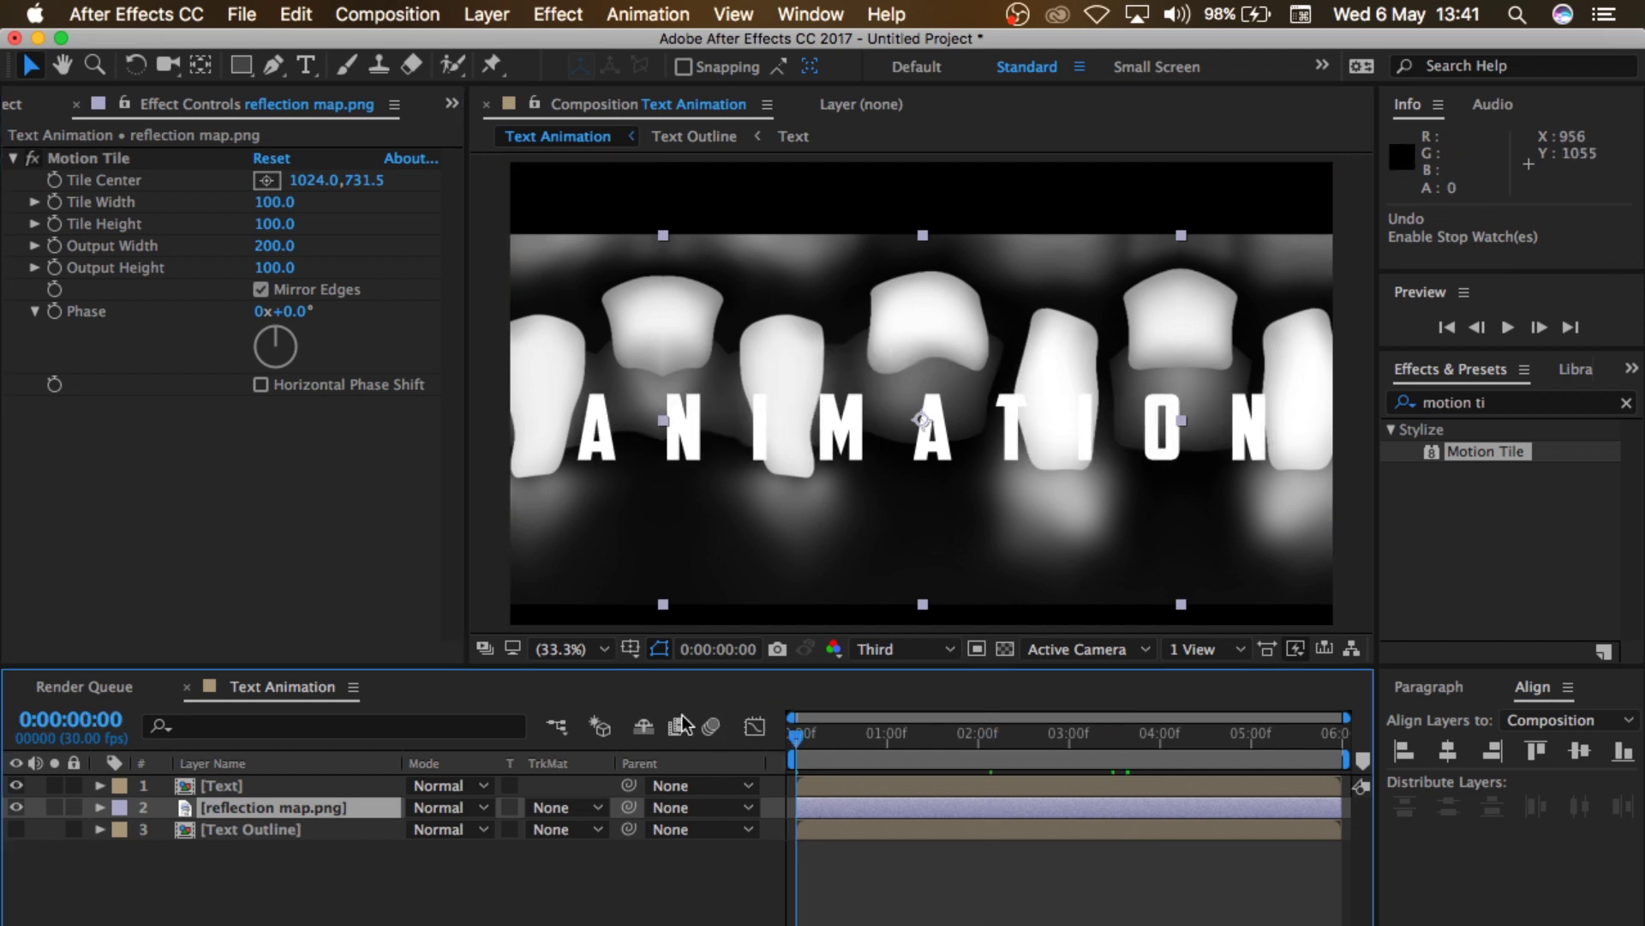
click(55, 180)
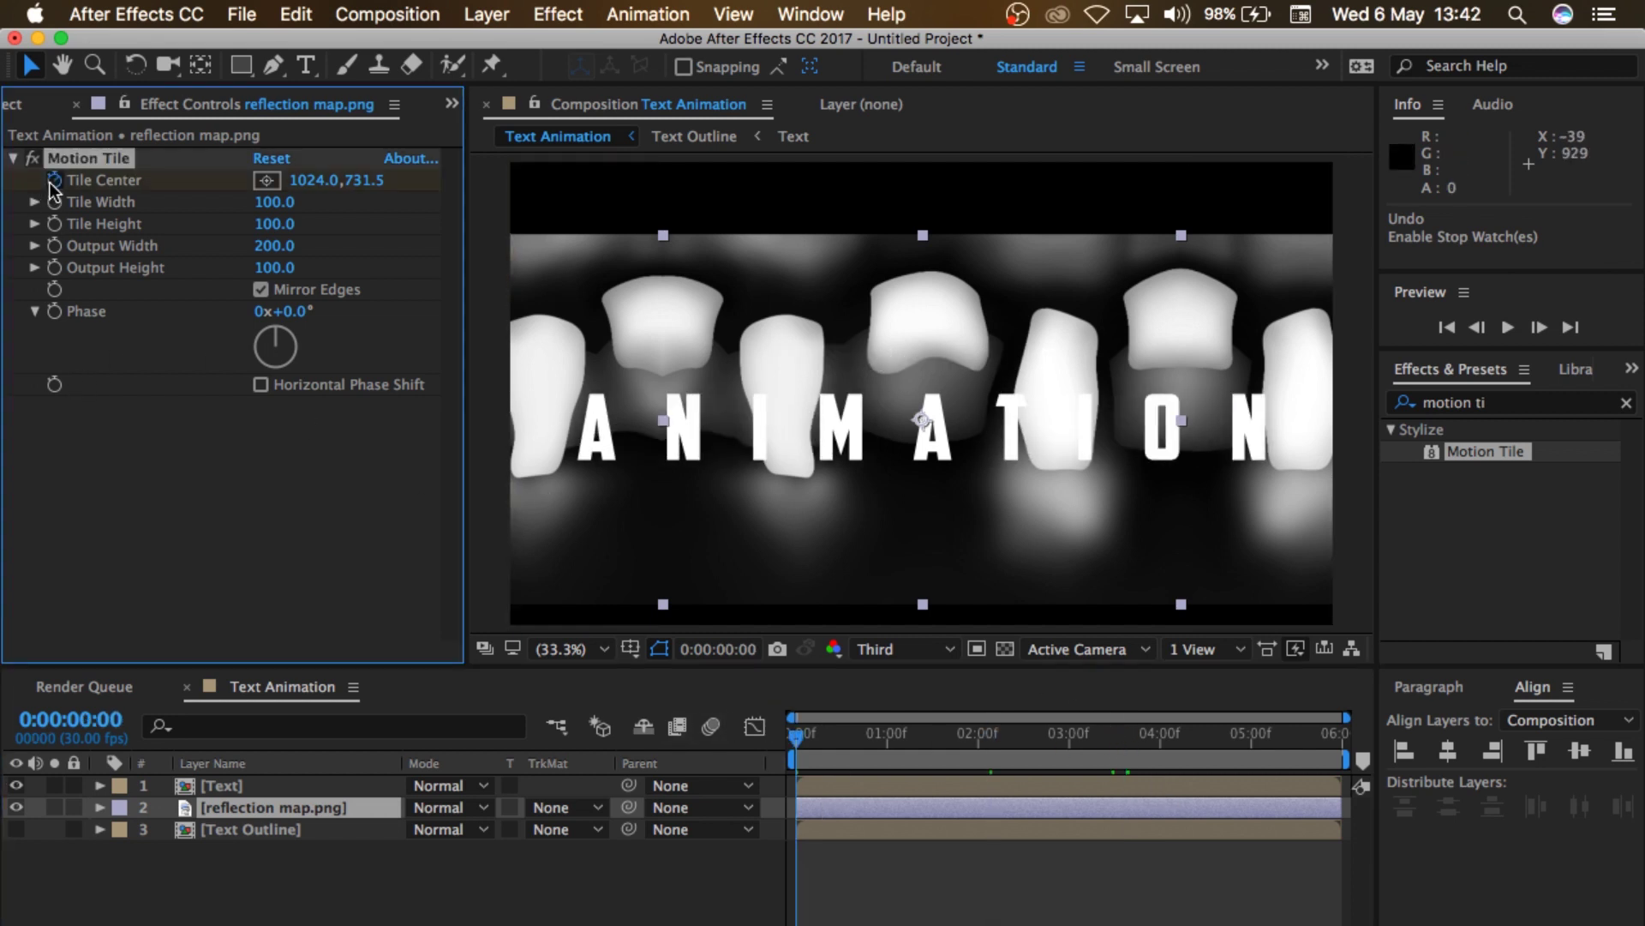
Step: Add a Tile Center keyframe at the end of the composition, 0:00:05:29, with the horizontal value at about 3367, and preview the motion
drag(797, 737, 1360, 900)
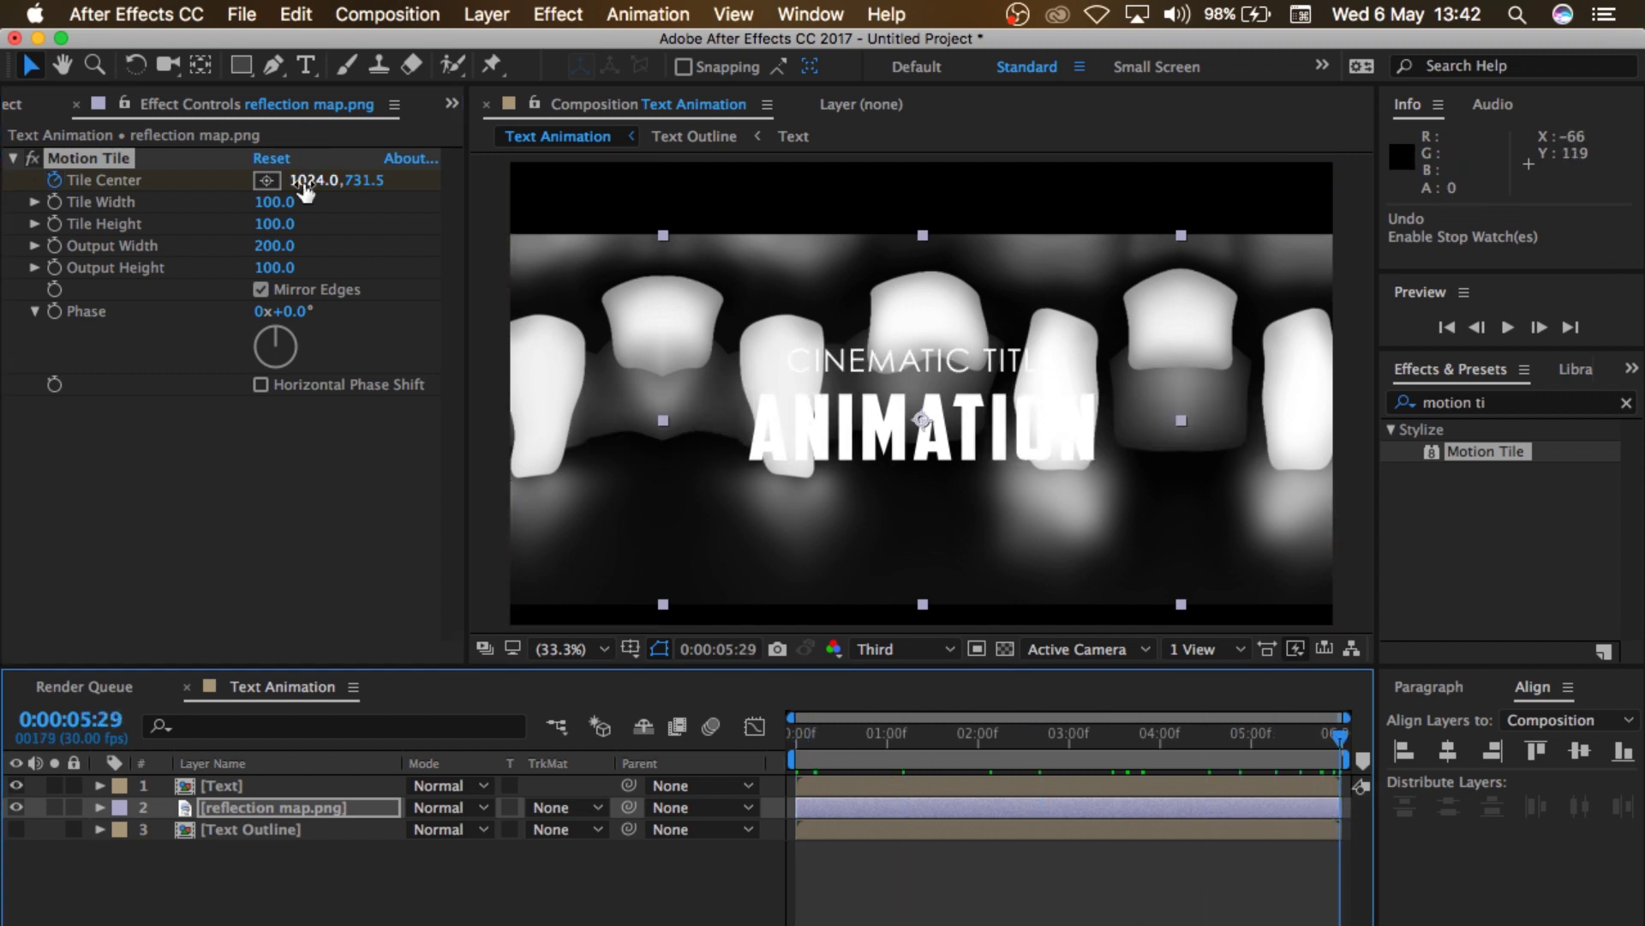
drag(301, 191, 454, 101)
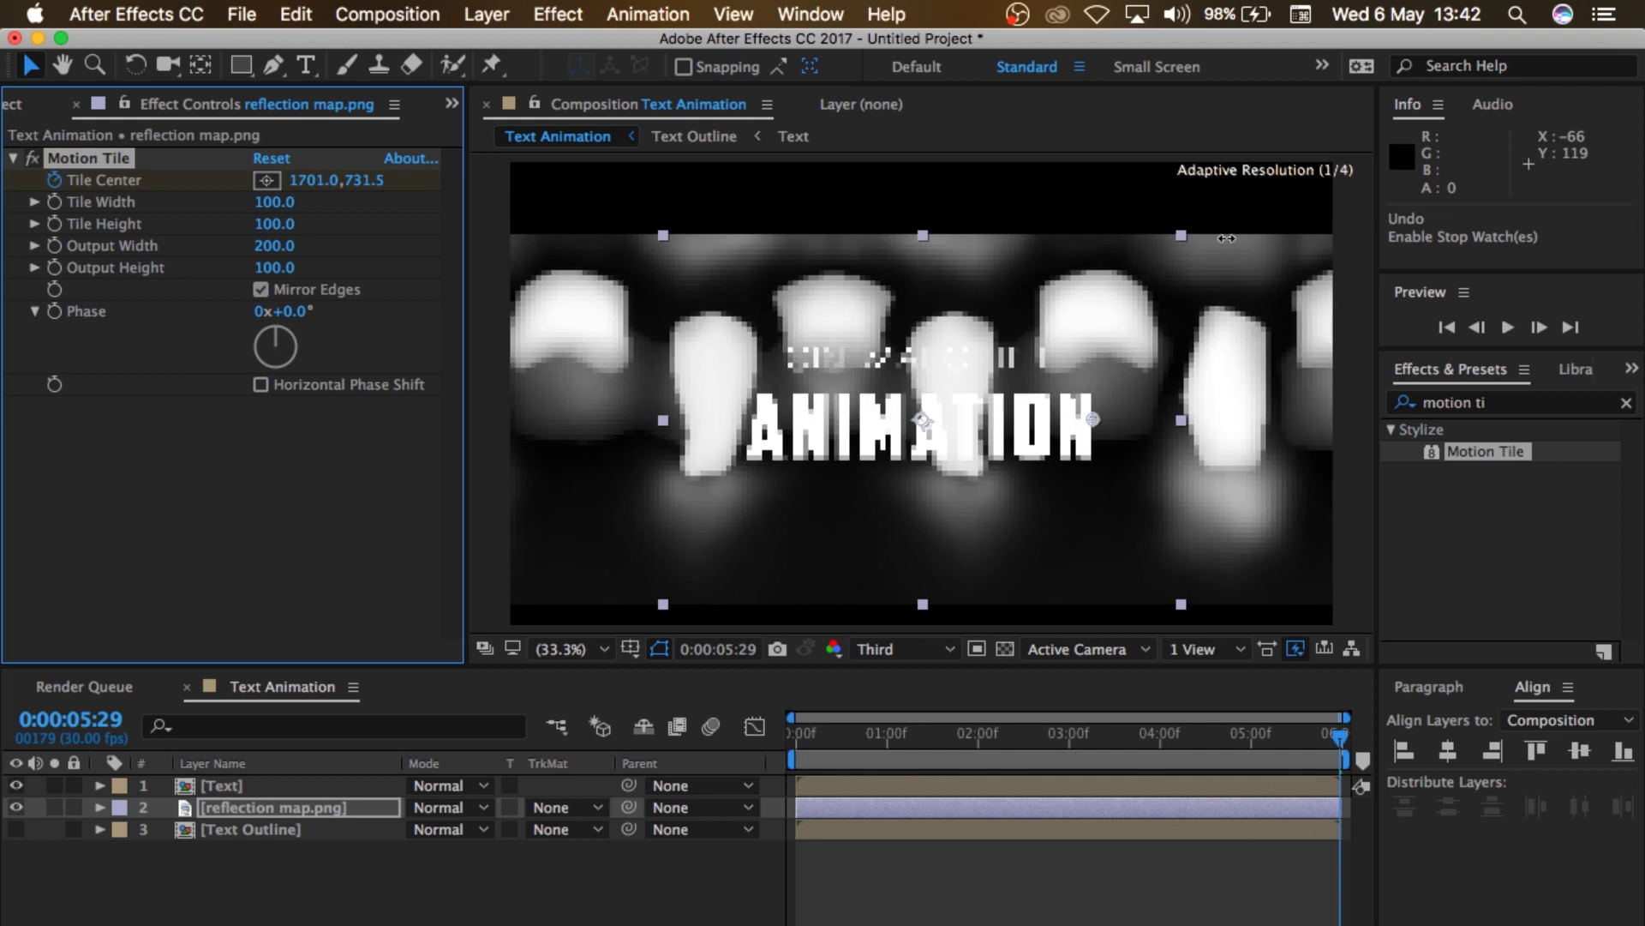
drag(313, 180, 1253, 224)
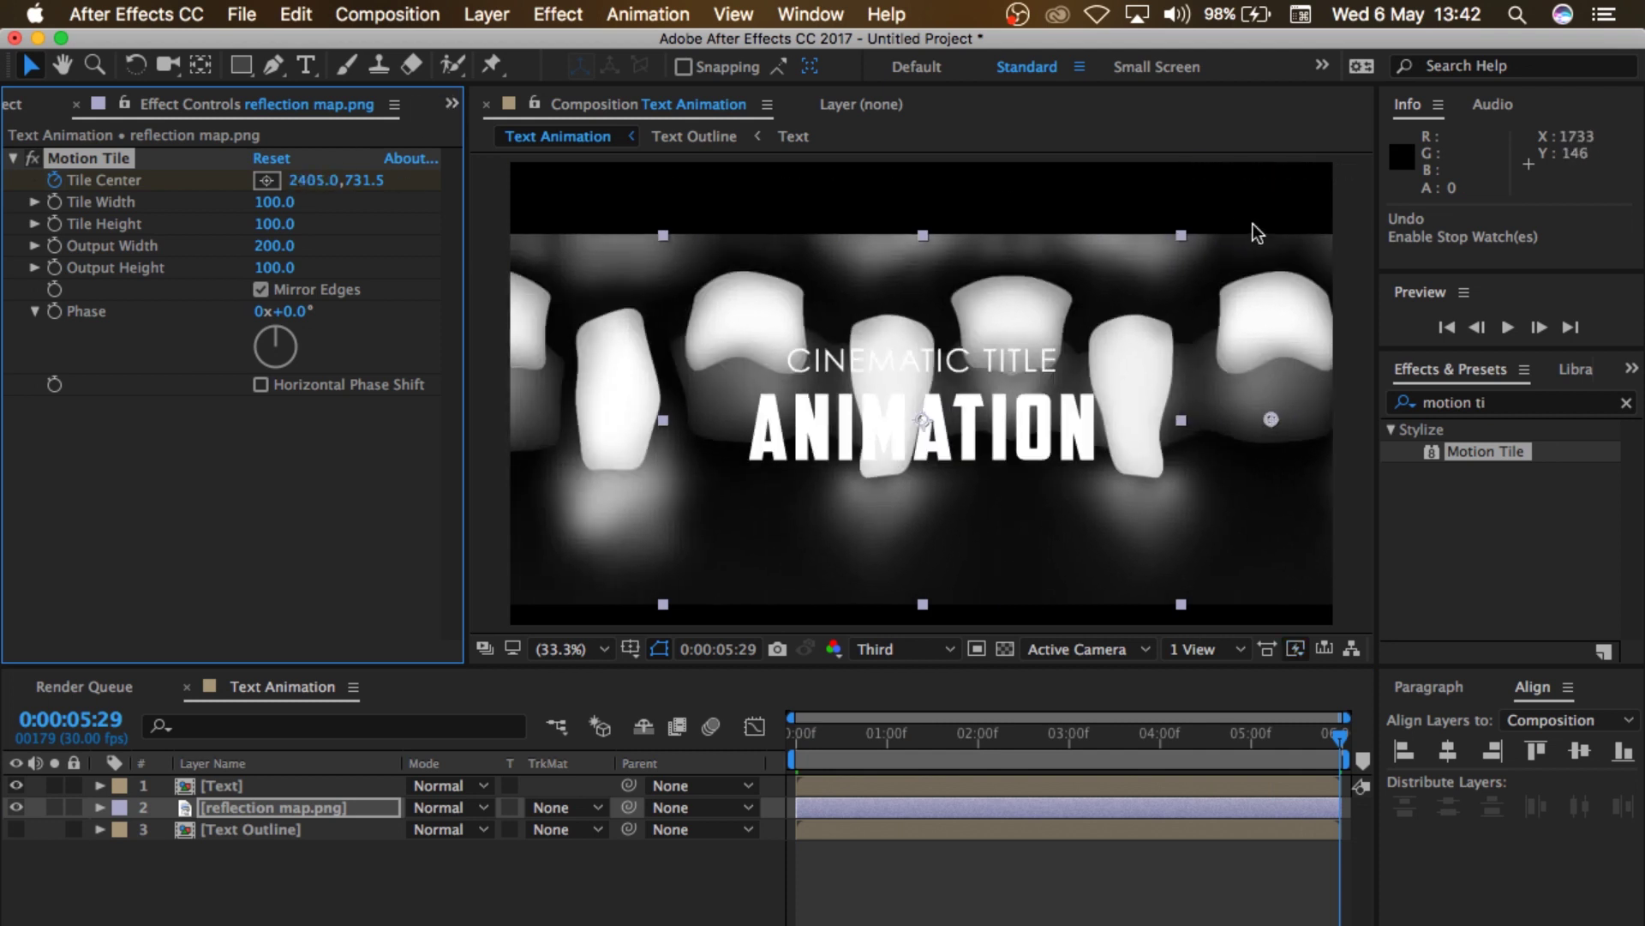
drag(307, 190, 1397, 485)
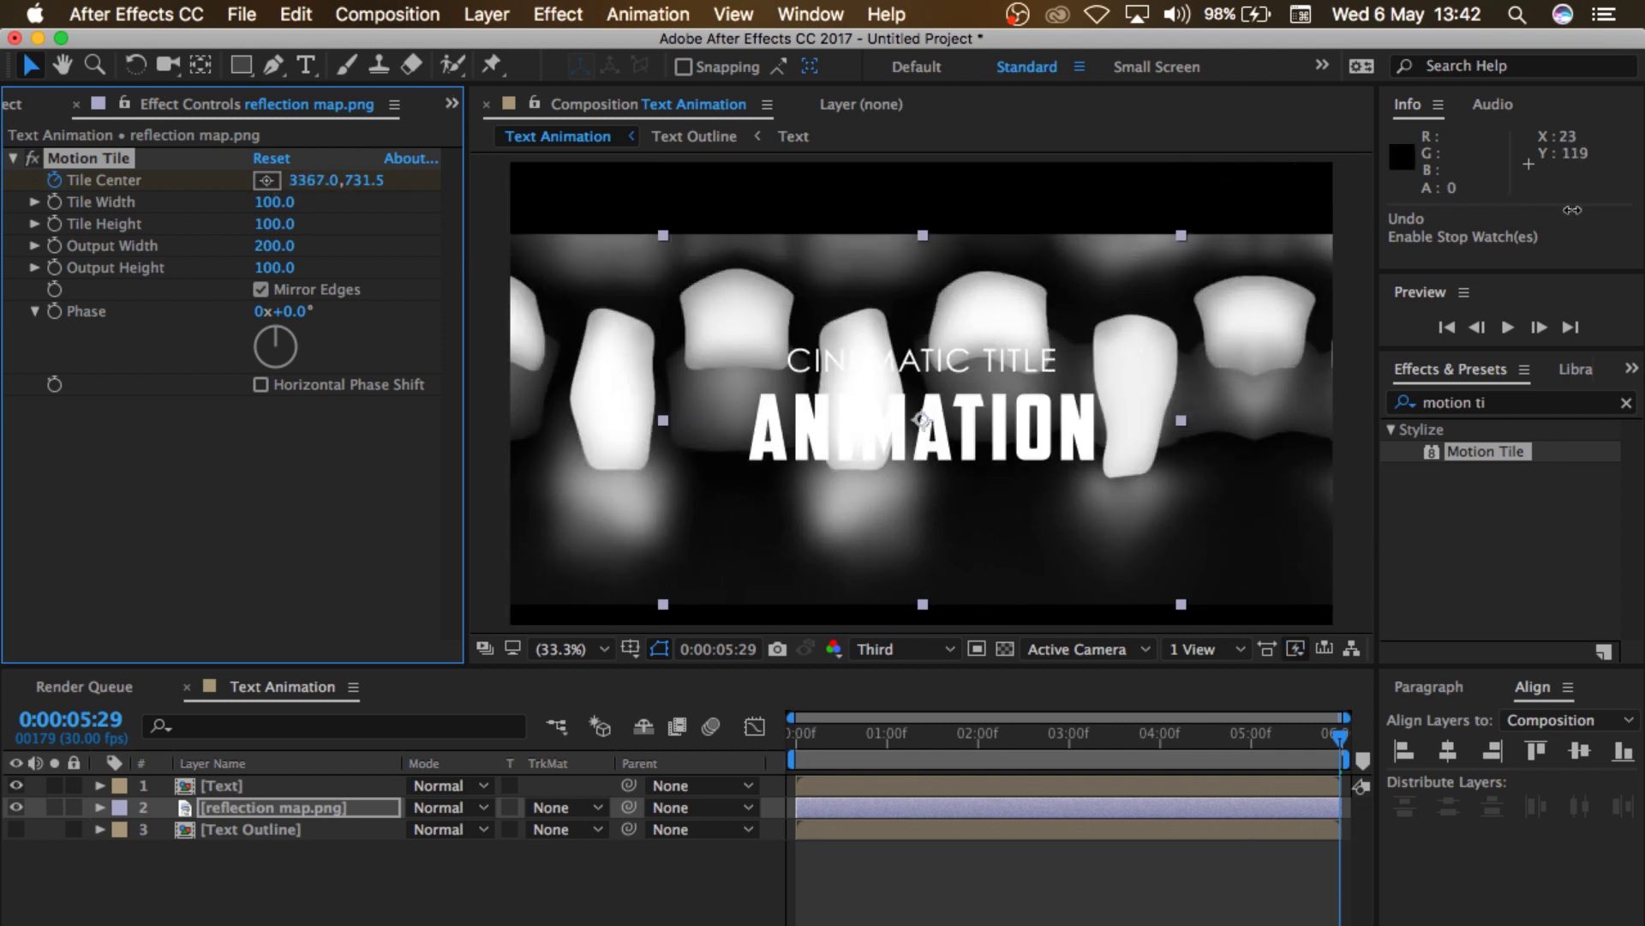
drag(837, 748, 1343, 742)
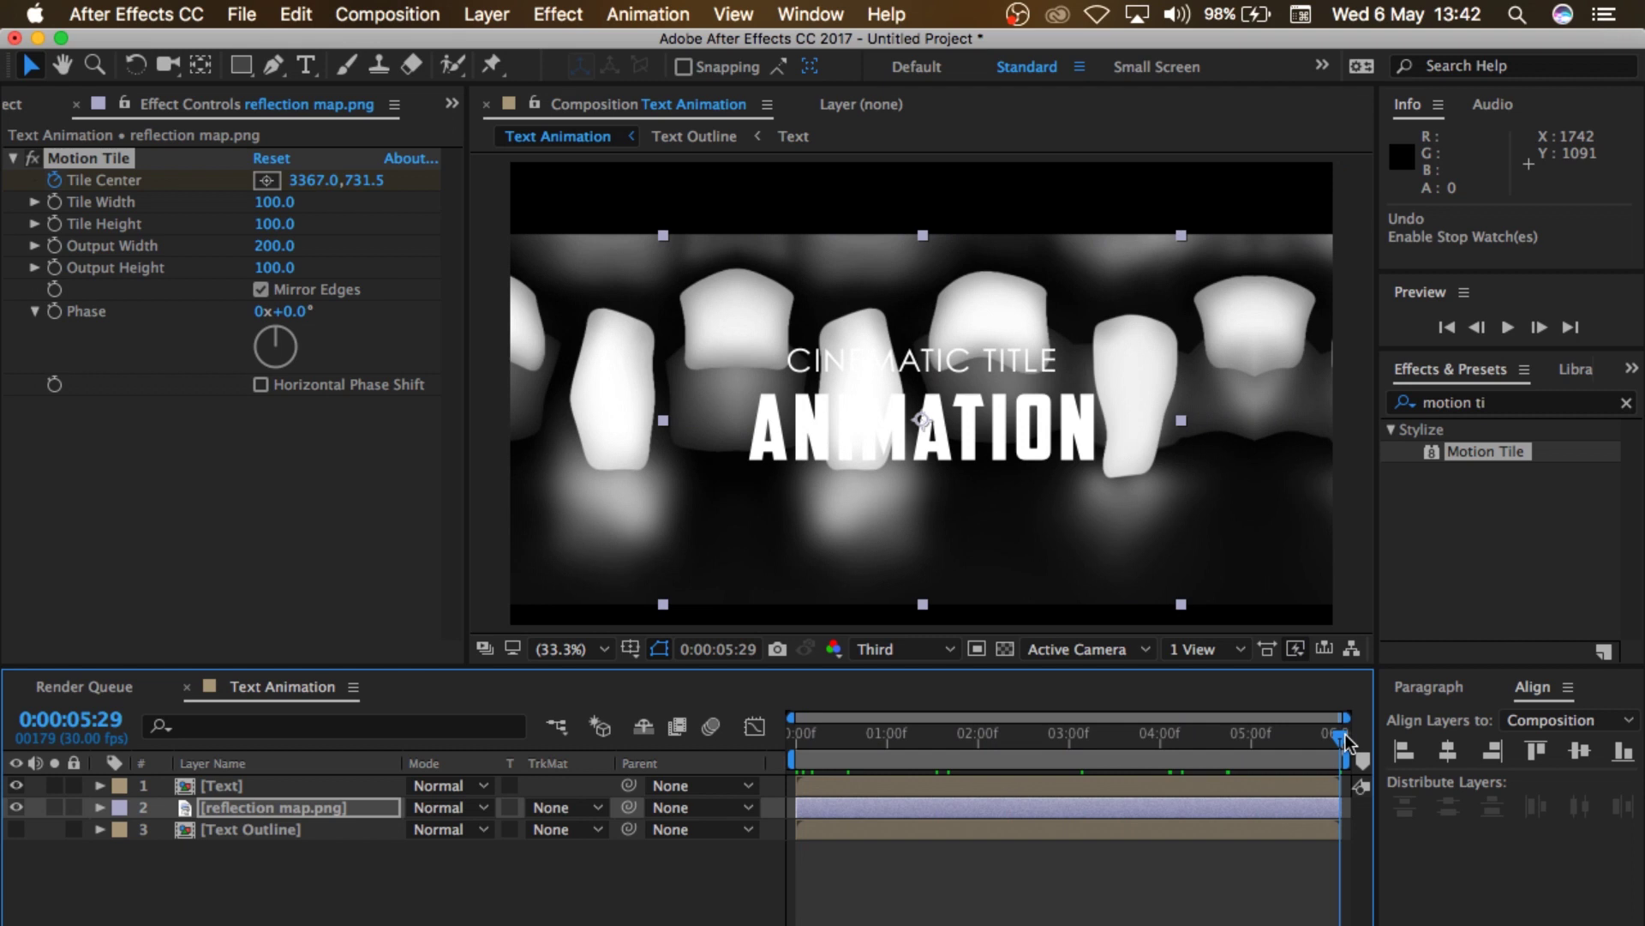
Step: Pre-compose the reflection map.png layer as "reflection map", moving all attributes into the new composition
click(336, 801)
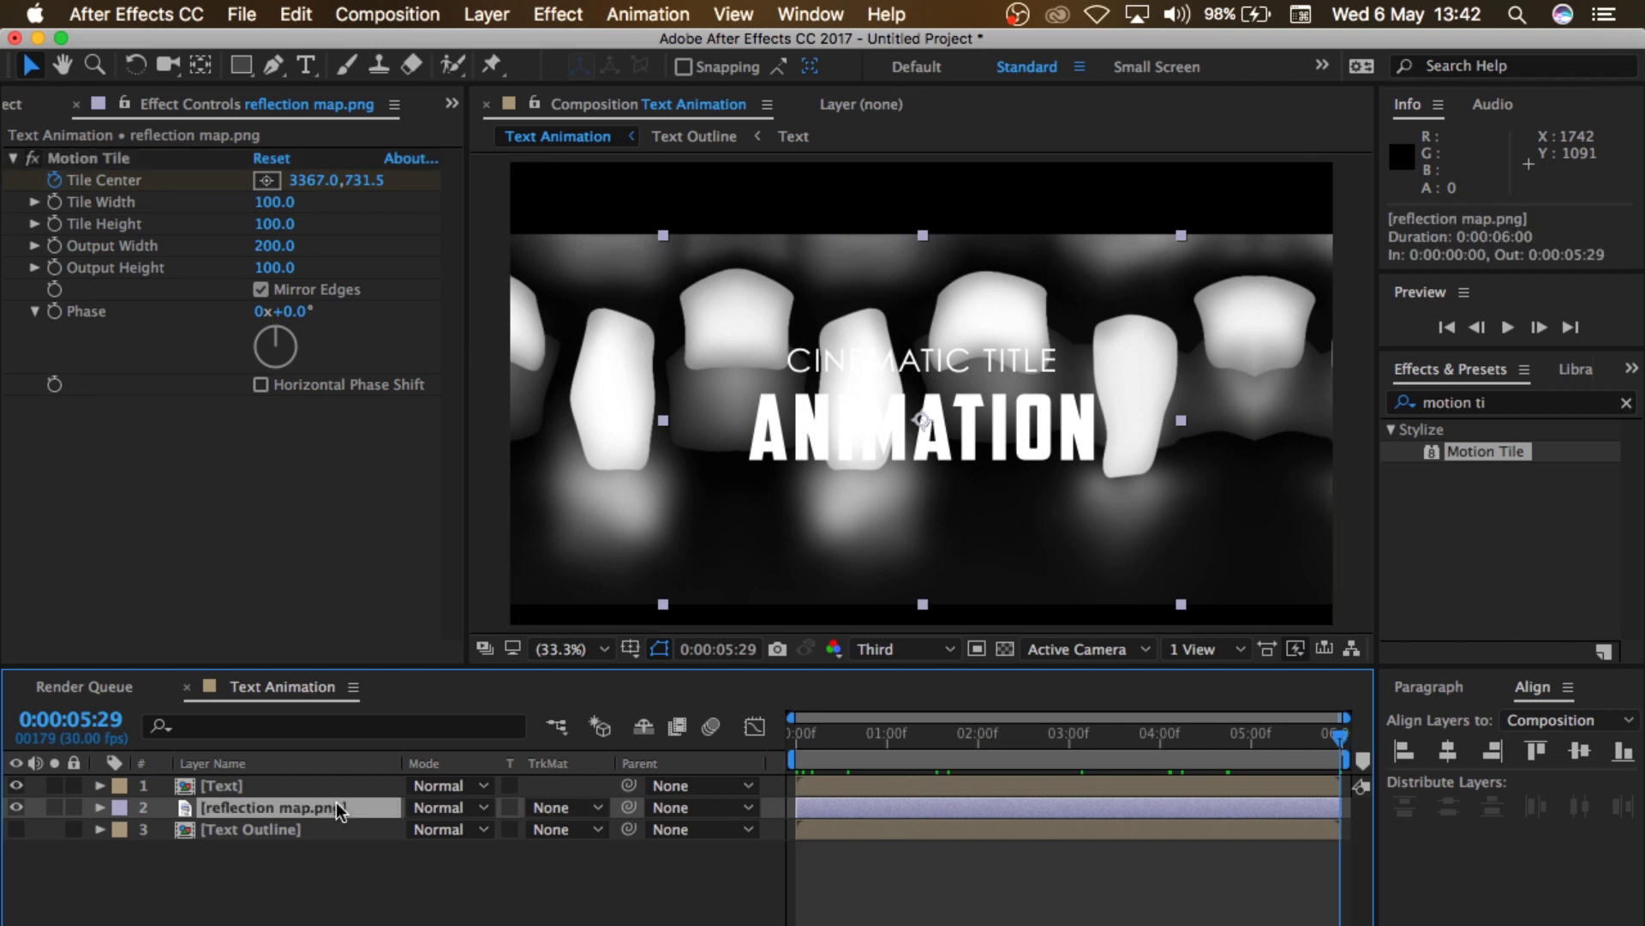
right_click(336, 801)
click(427, 797)
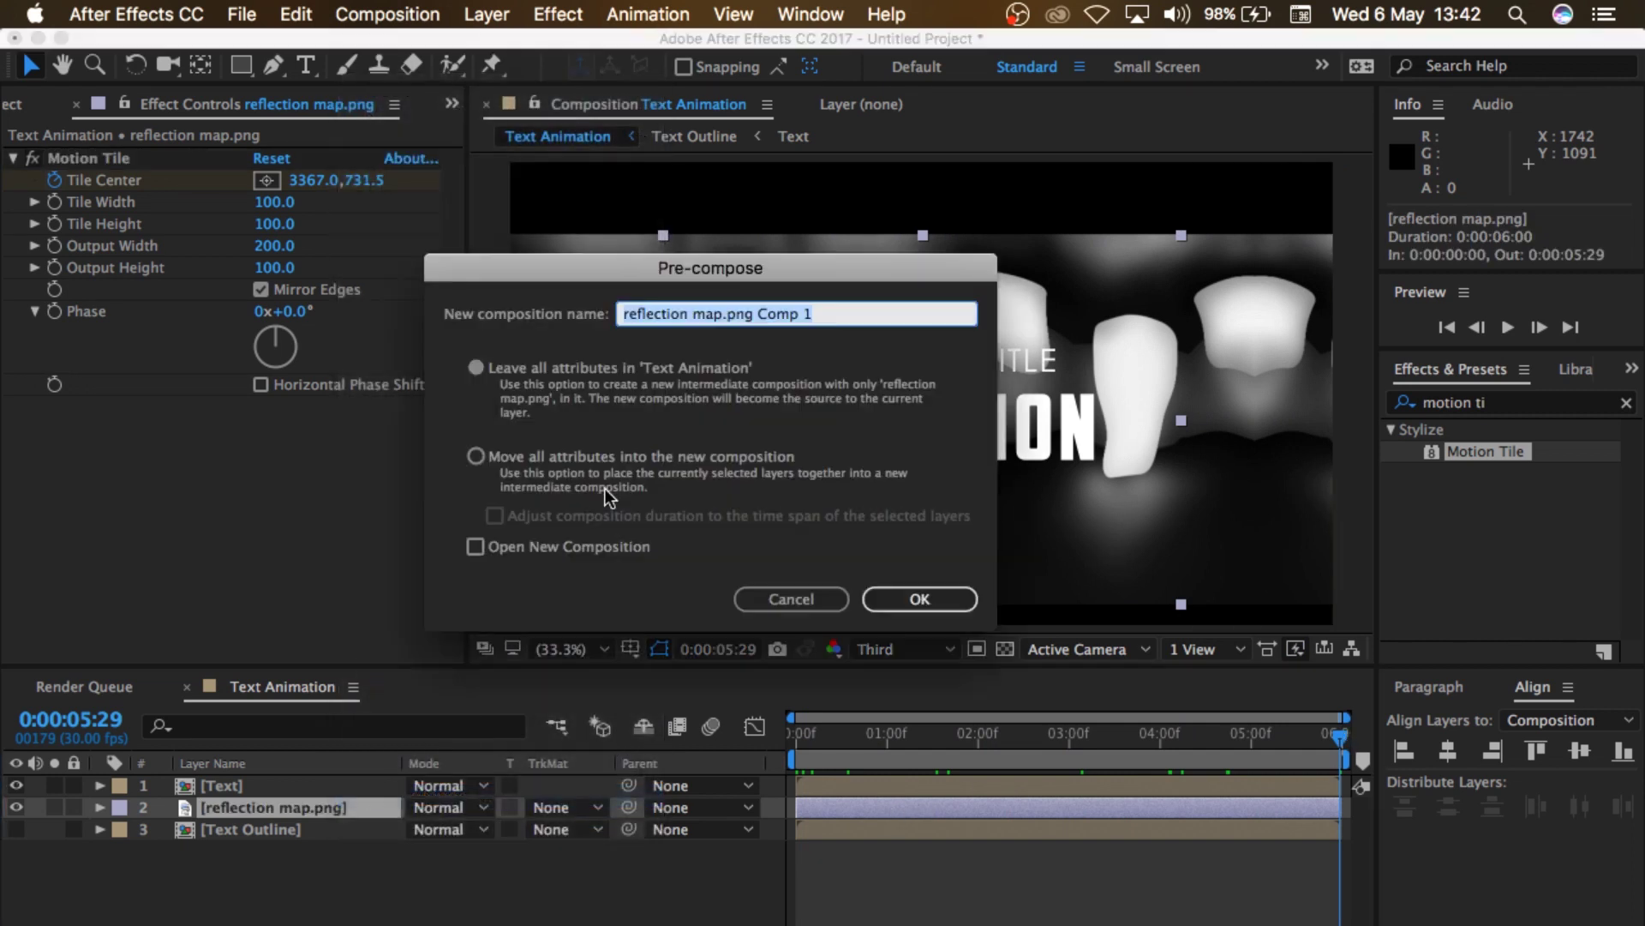
click(832, 314)
key(BackSpace)
key(BackSpace)
key(BackSpace)
key(BackSpace)
key(BackSpace)
key(BackSpace)
key(BackSpace)
key(BackSpace)
key(BackSpace)
key(BackSpace)
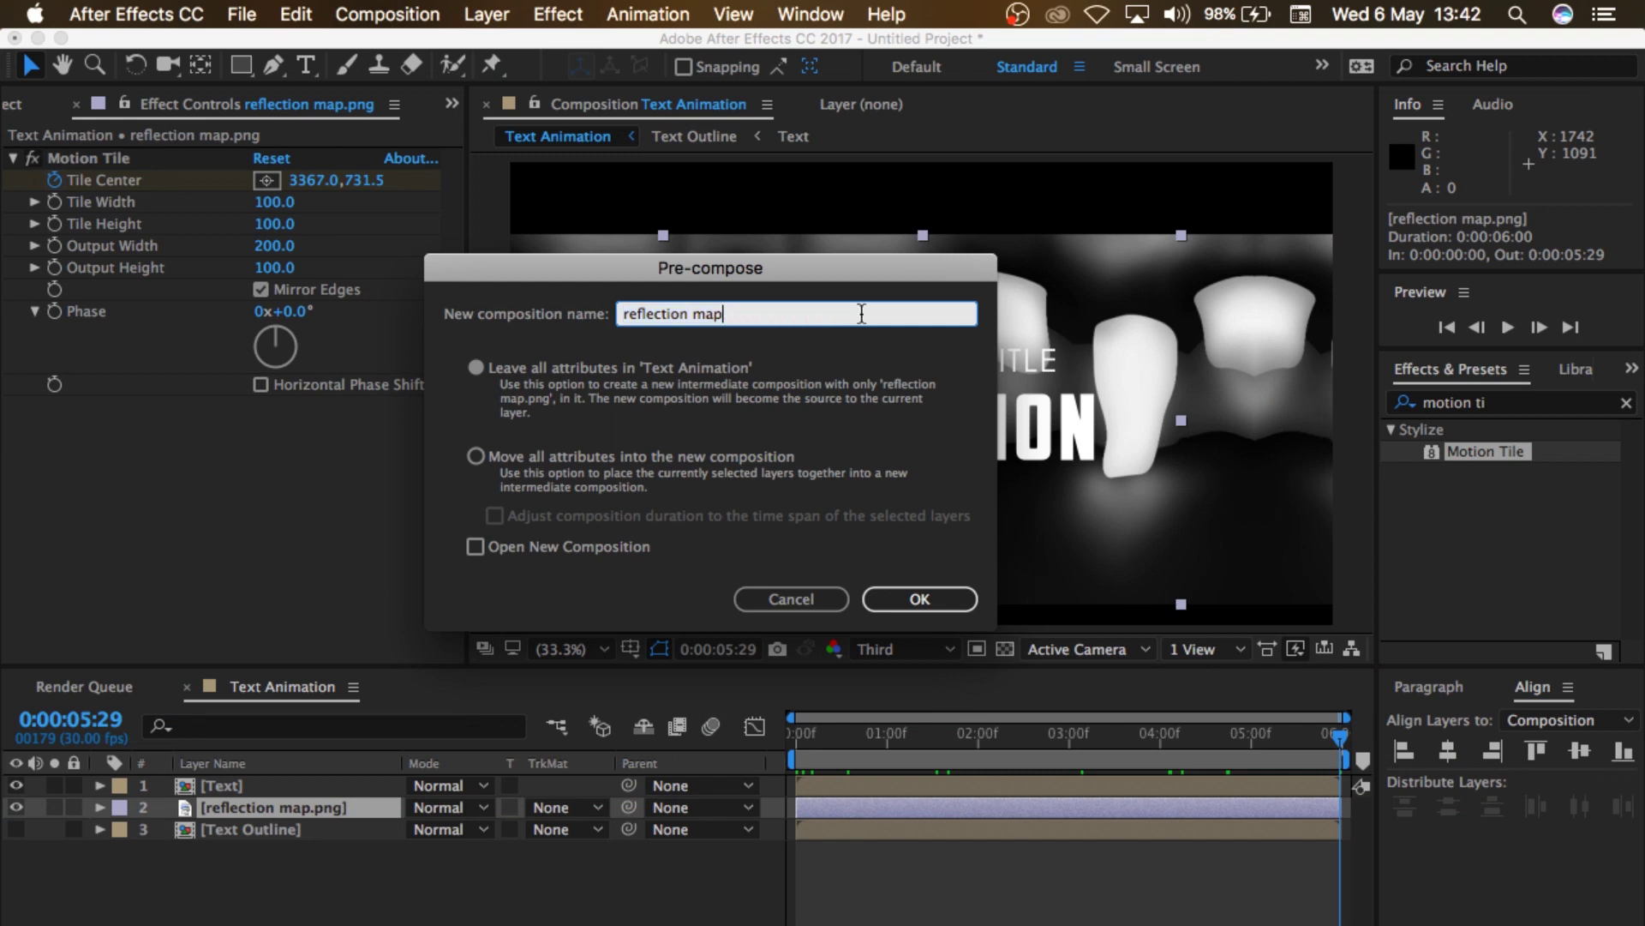
click(466, 449)
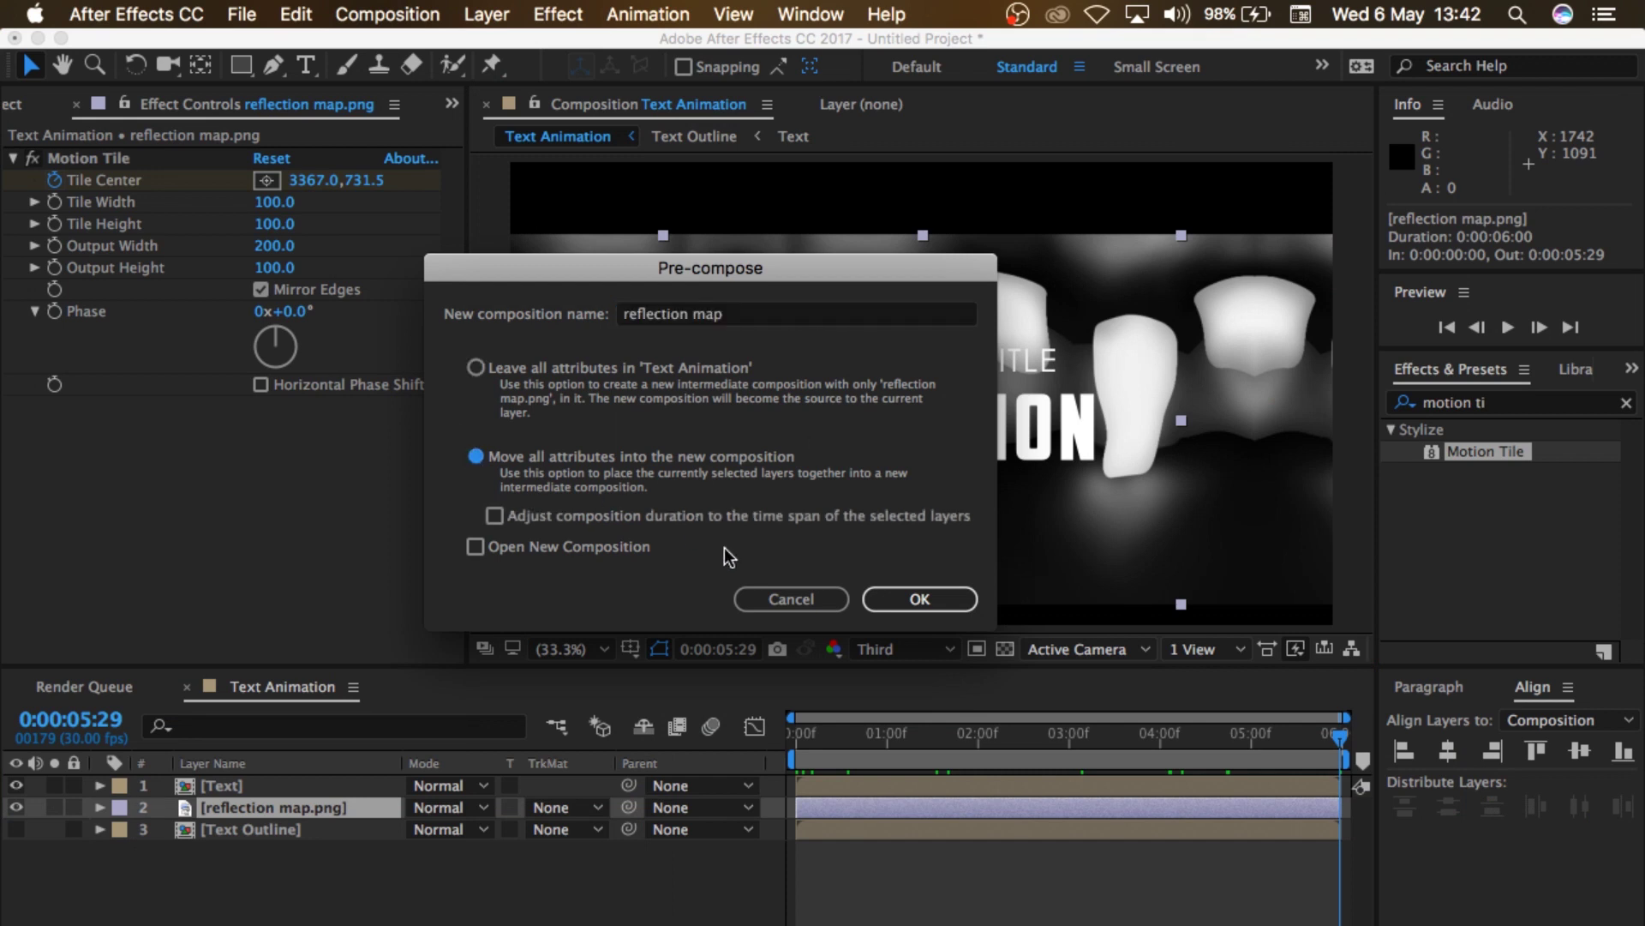
click(873, 596)
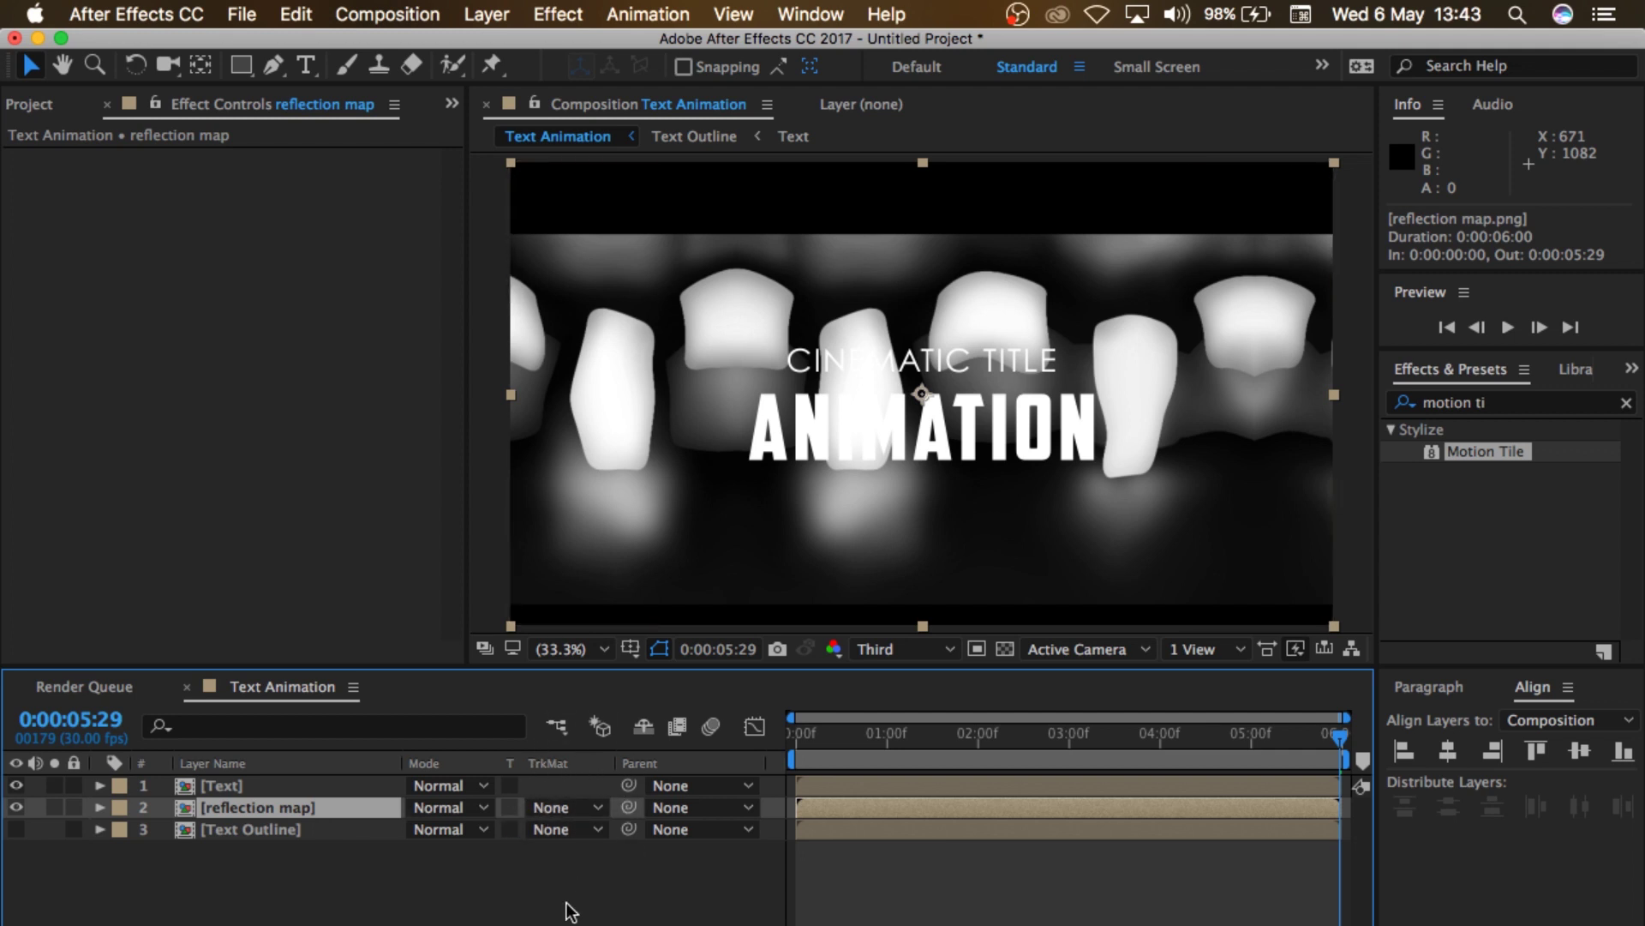
Step: Show the layer modes columns and set the reflection map layer's track matte to Alpha Matte "[Text]"
key(F4)
key(F4)
key(F4)
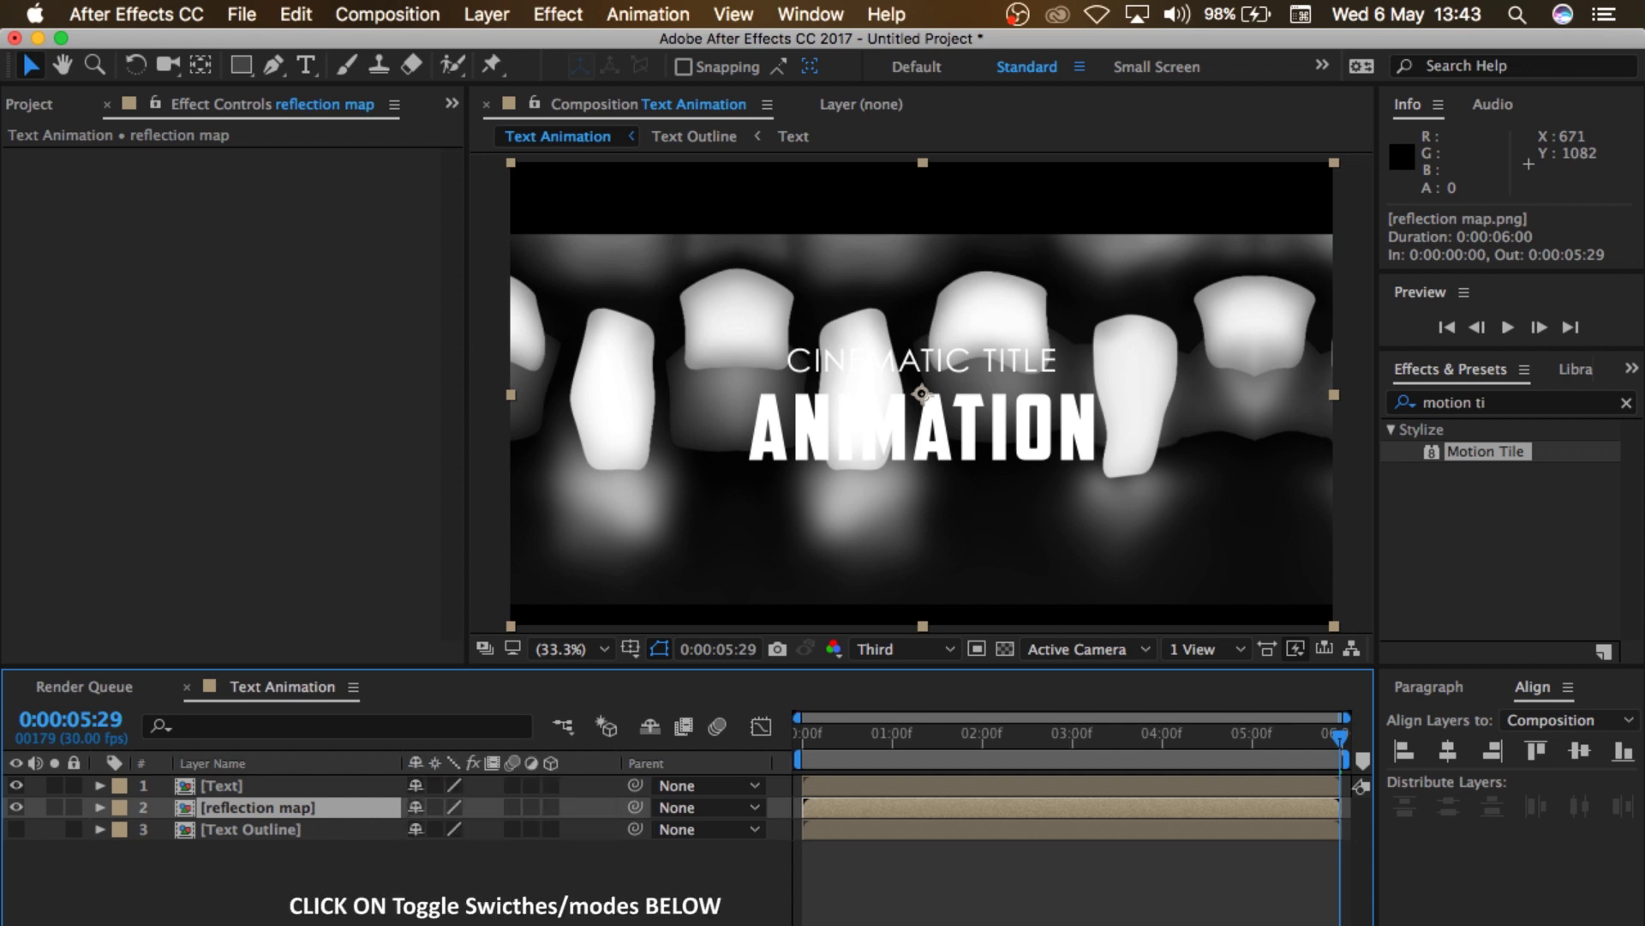
key(F4)
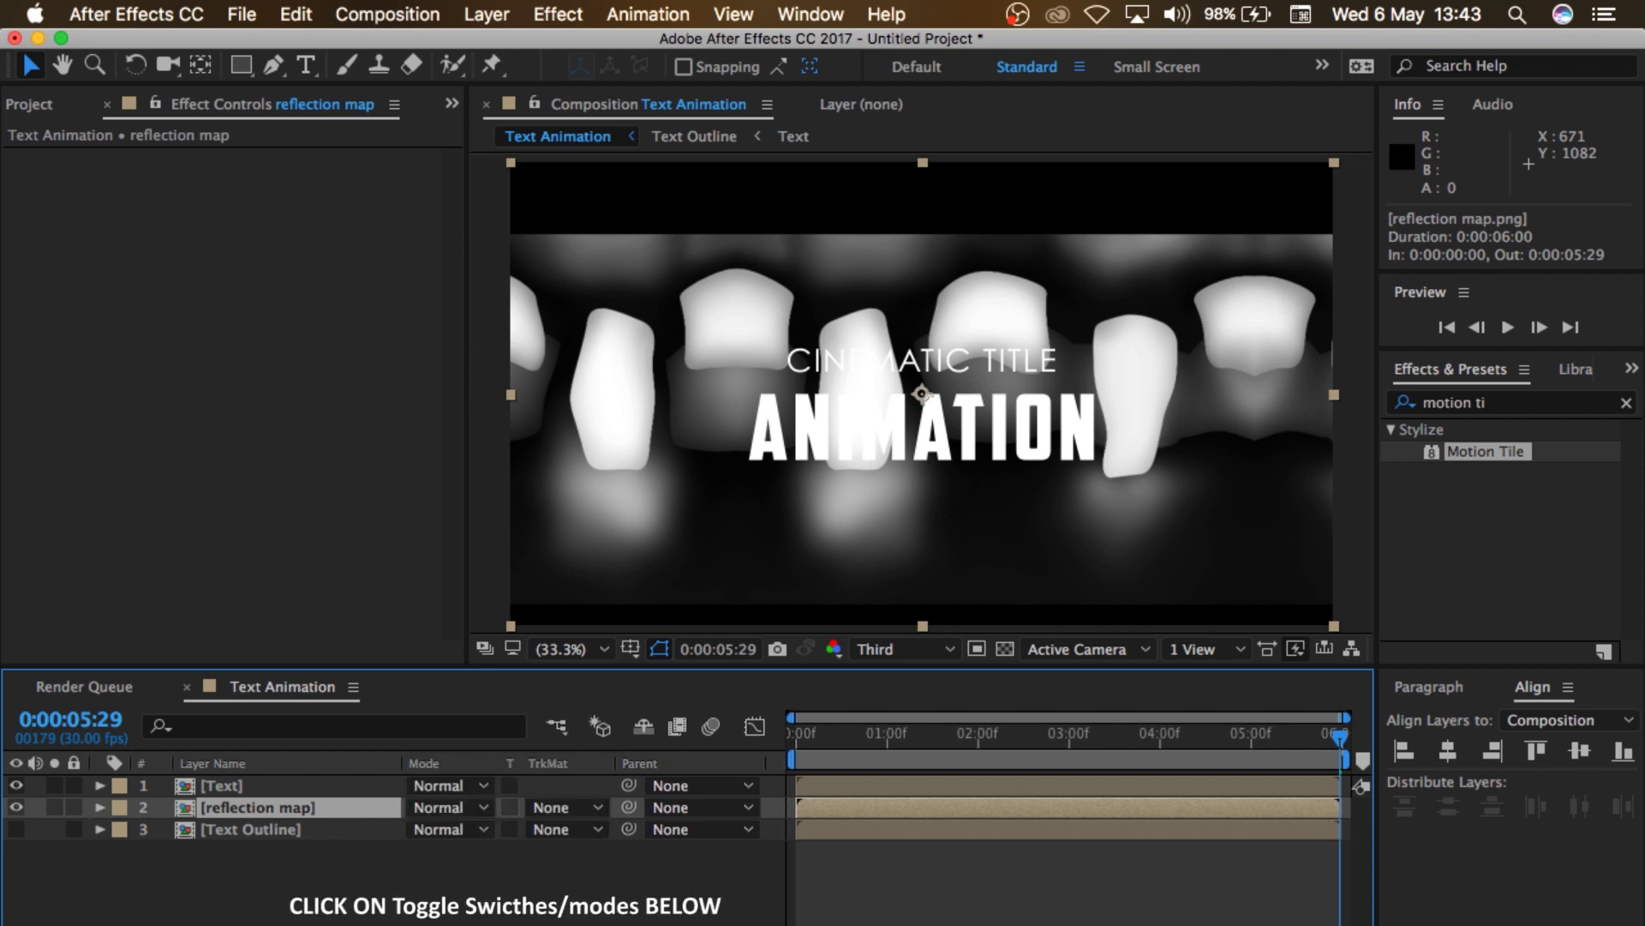
key(F4)
key(F4)
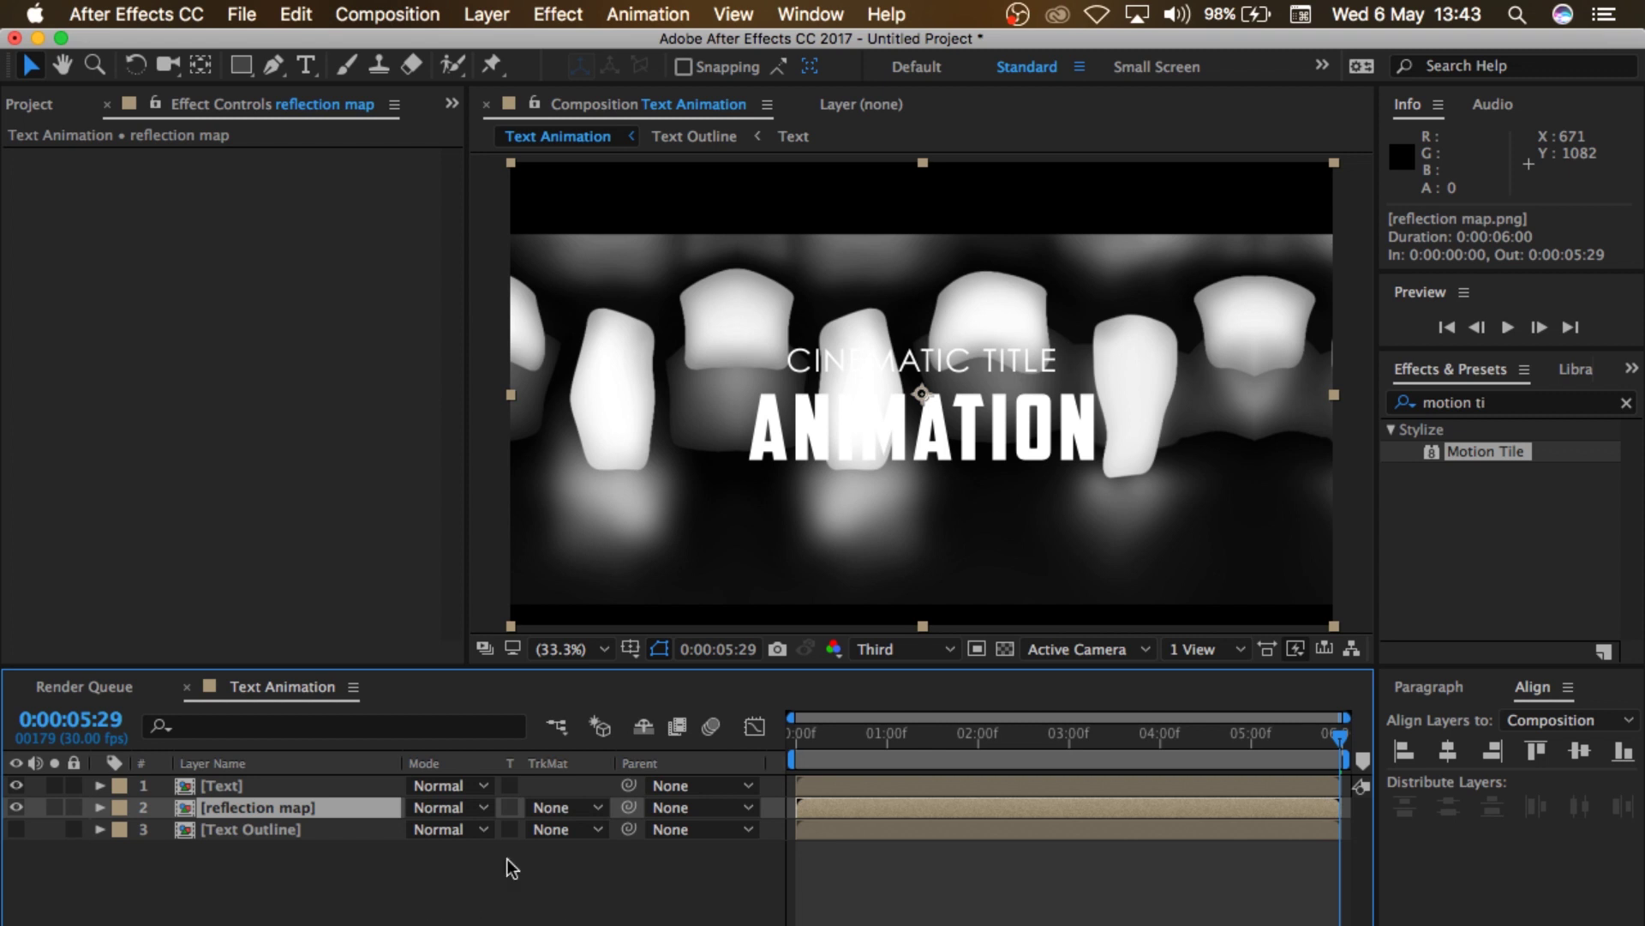
click(595, 810)
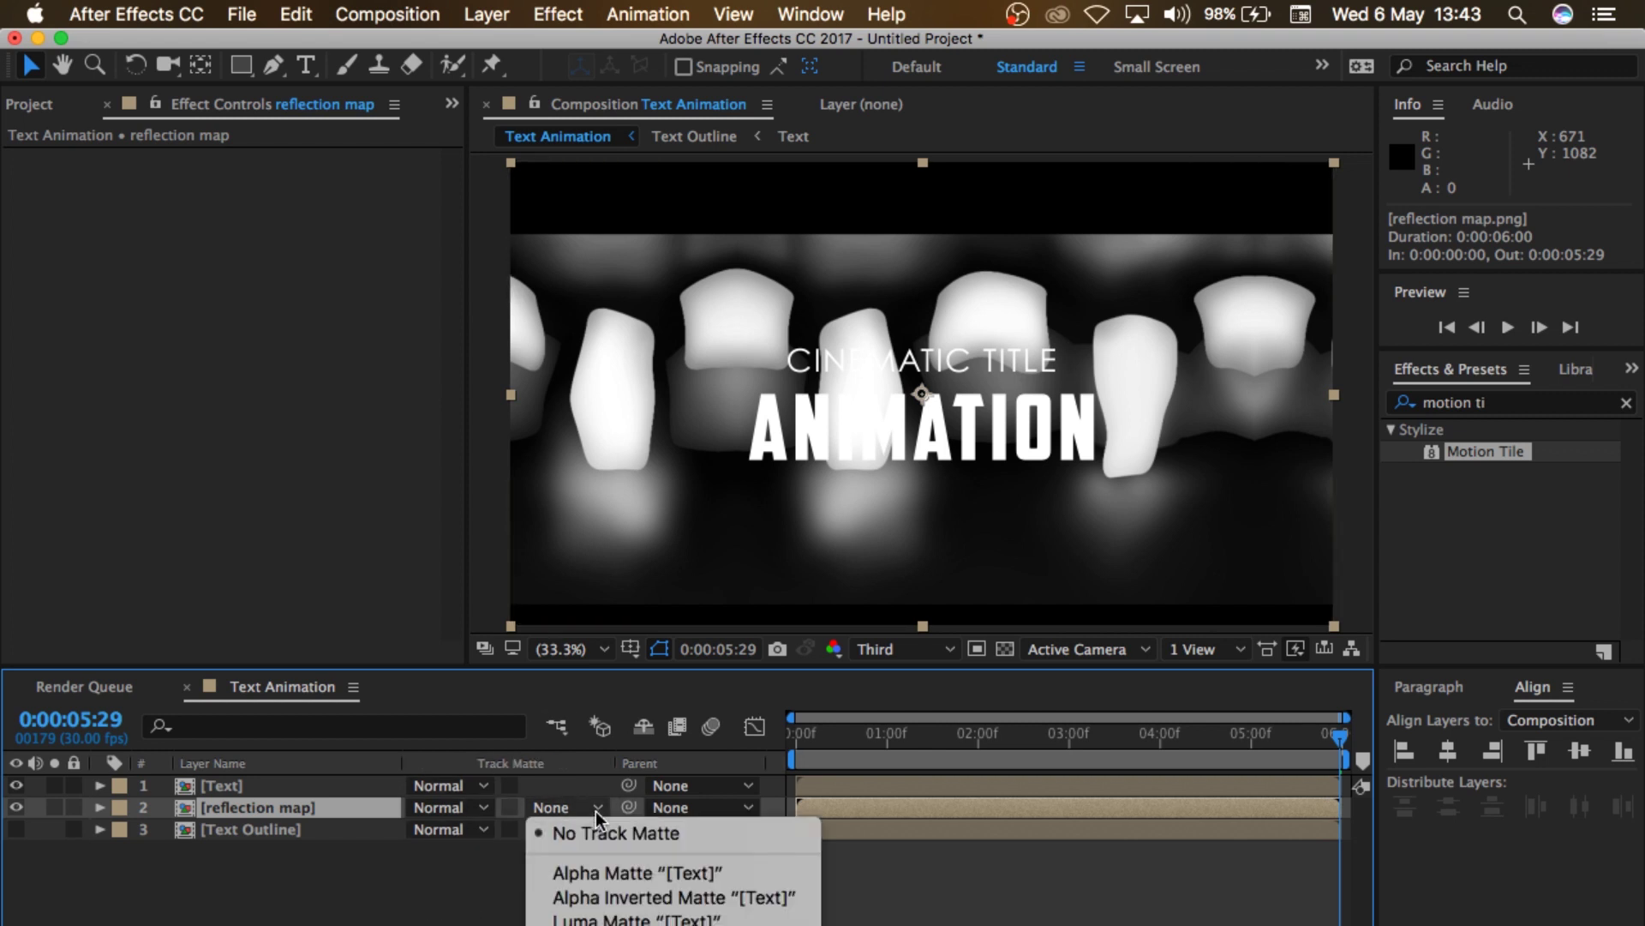
click(593, 866)
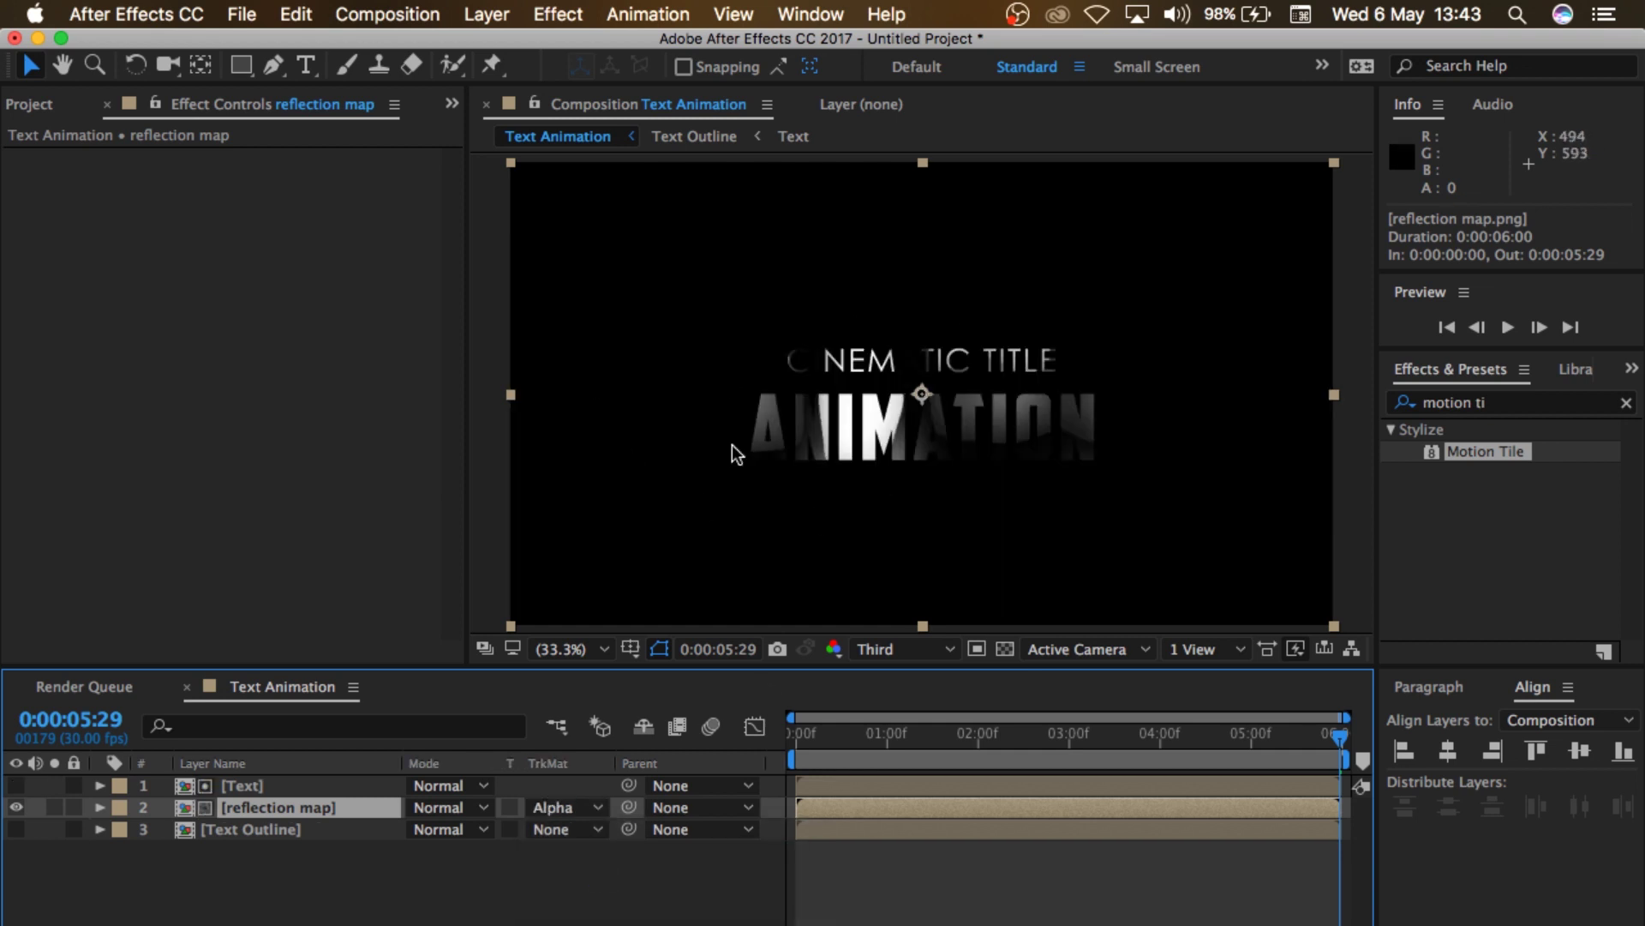
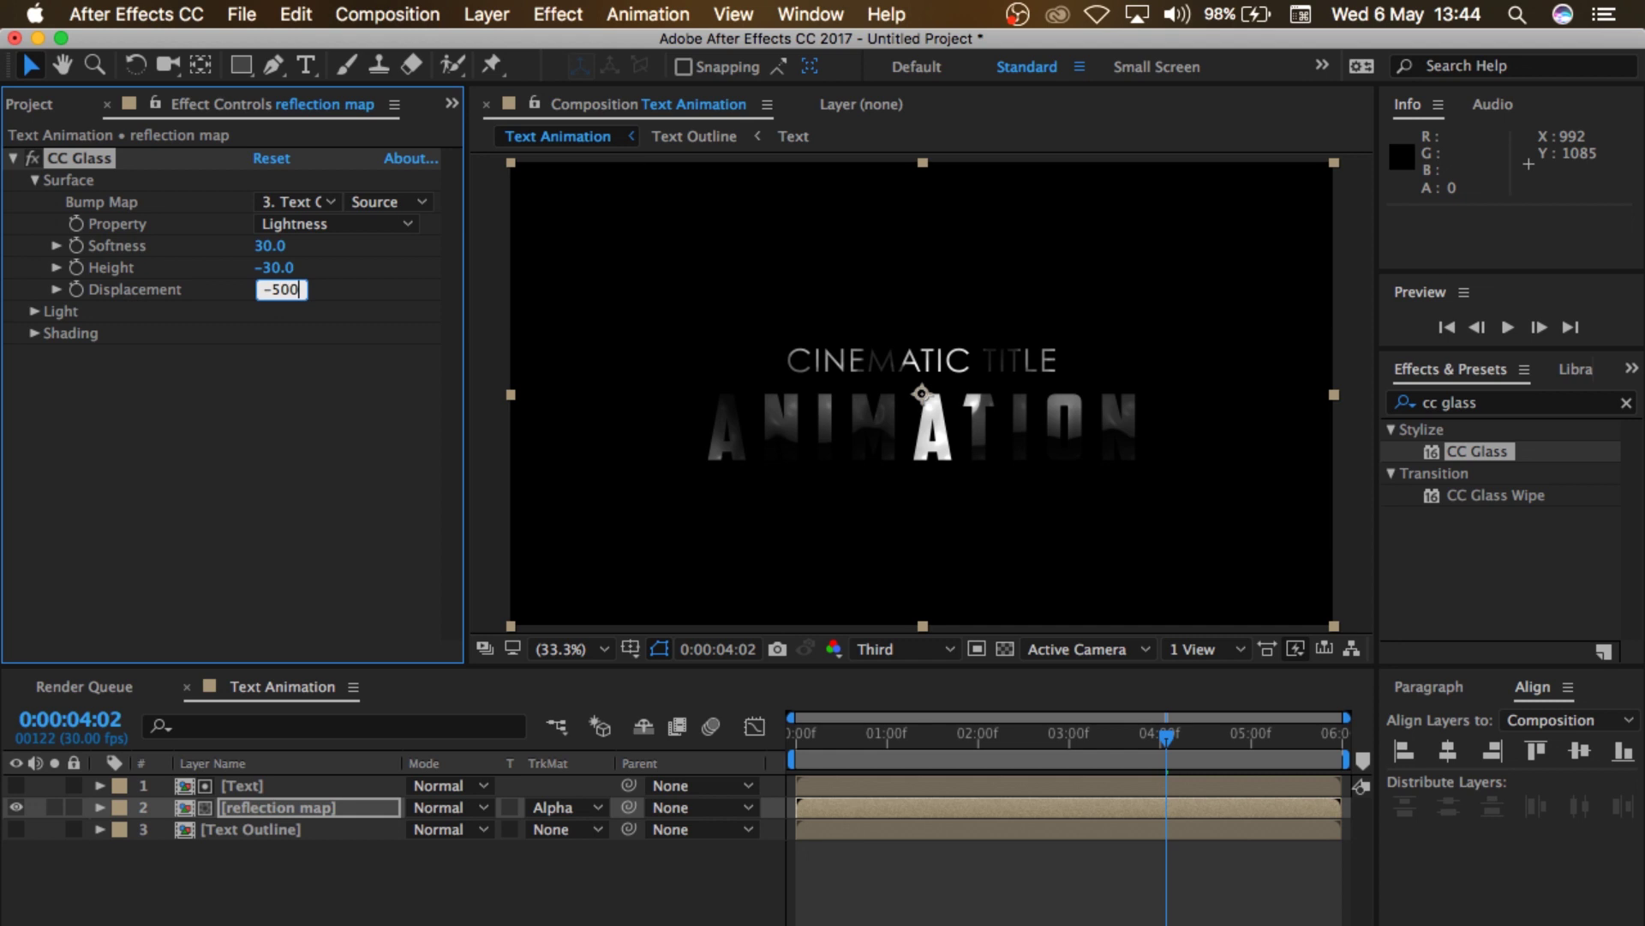
Step: Set CC Glass Displacement to -500 on the reflection map layer and change its Light Type to Point Light
key(Return)
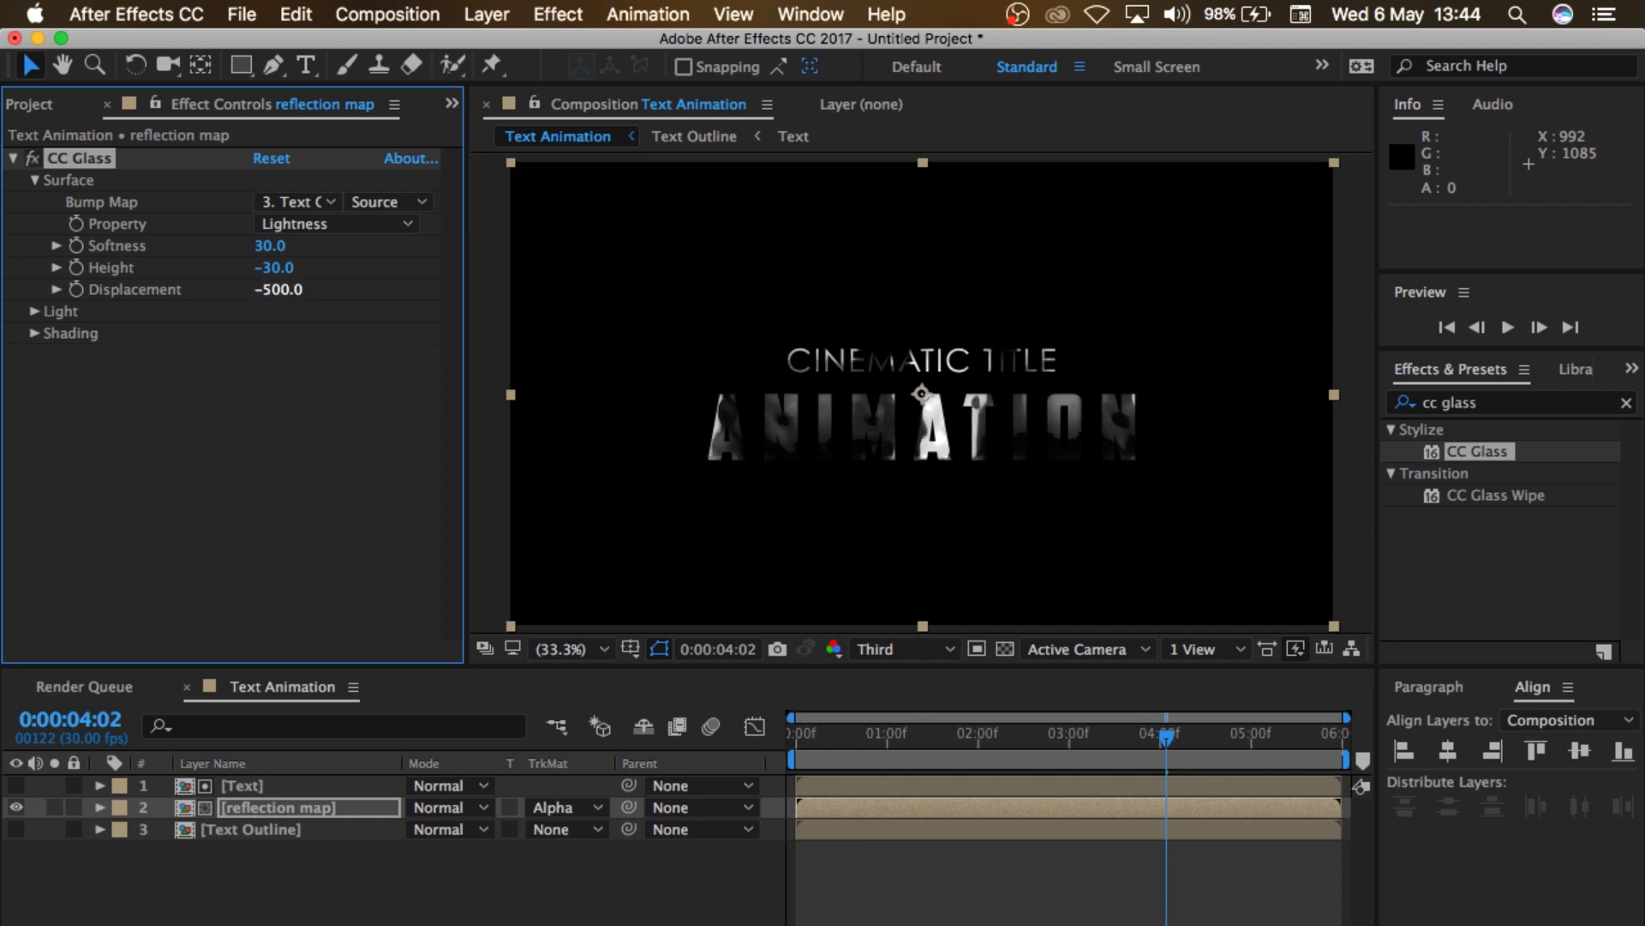
drag(851, 753, 917, 738)
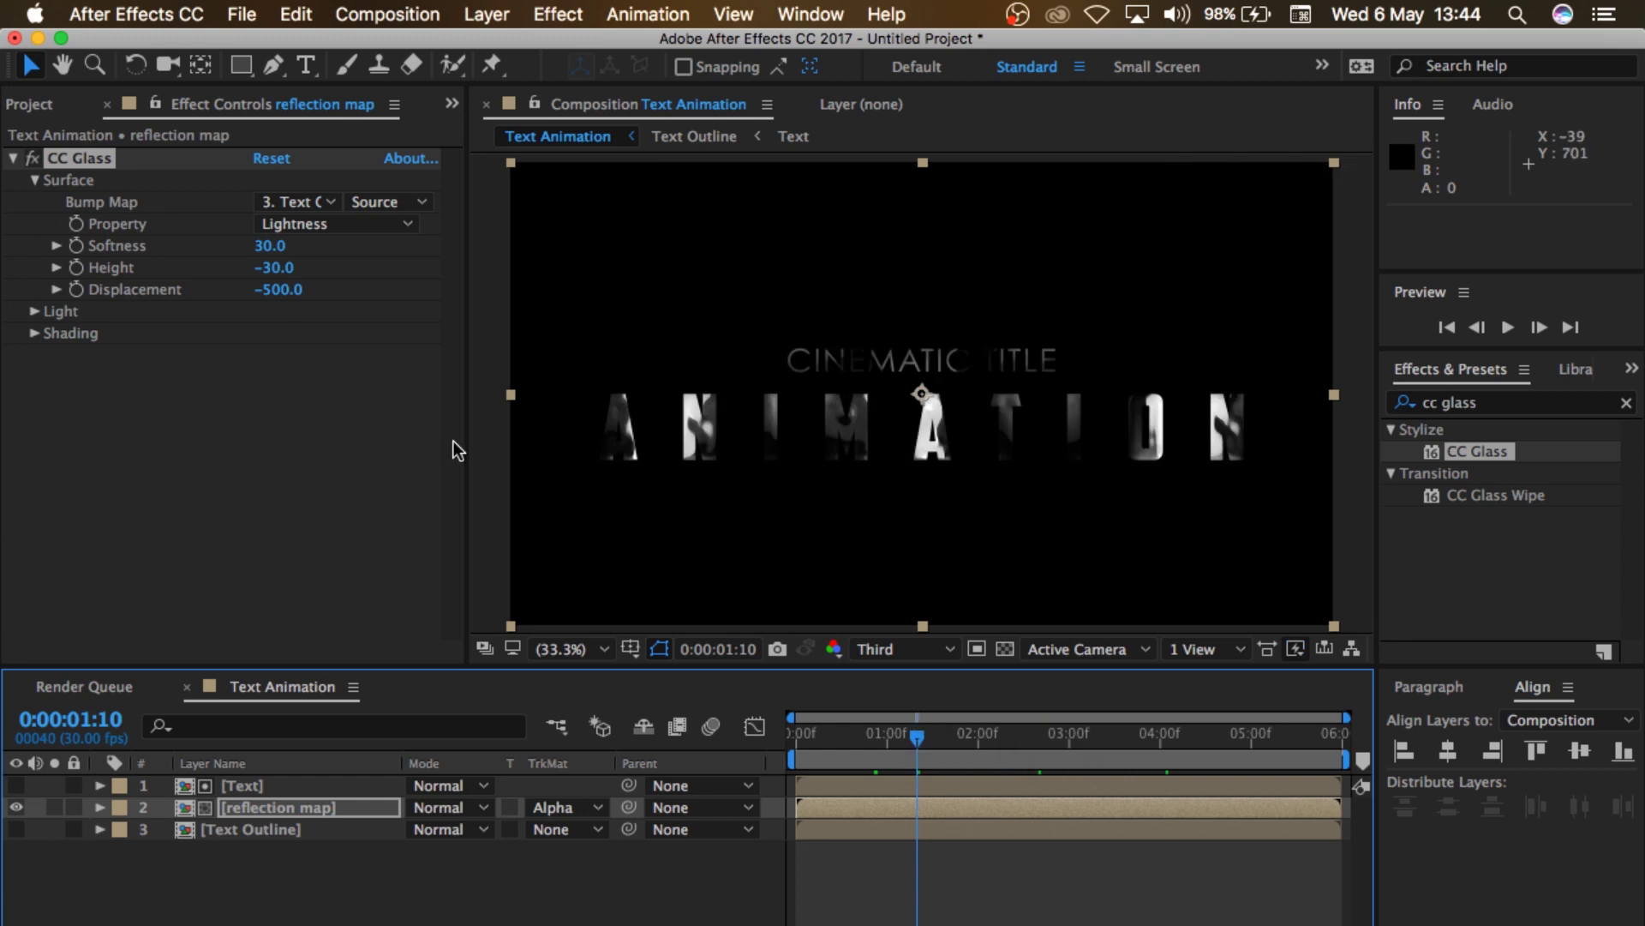
click(30, 312)
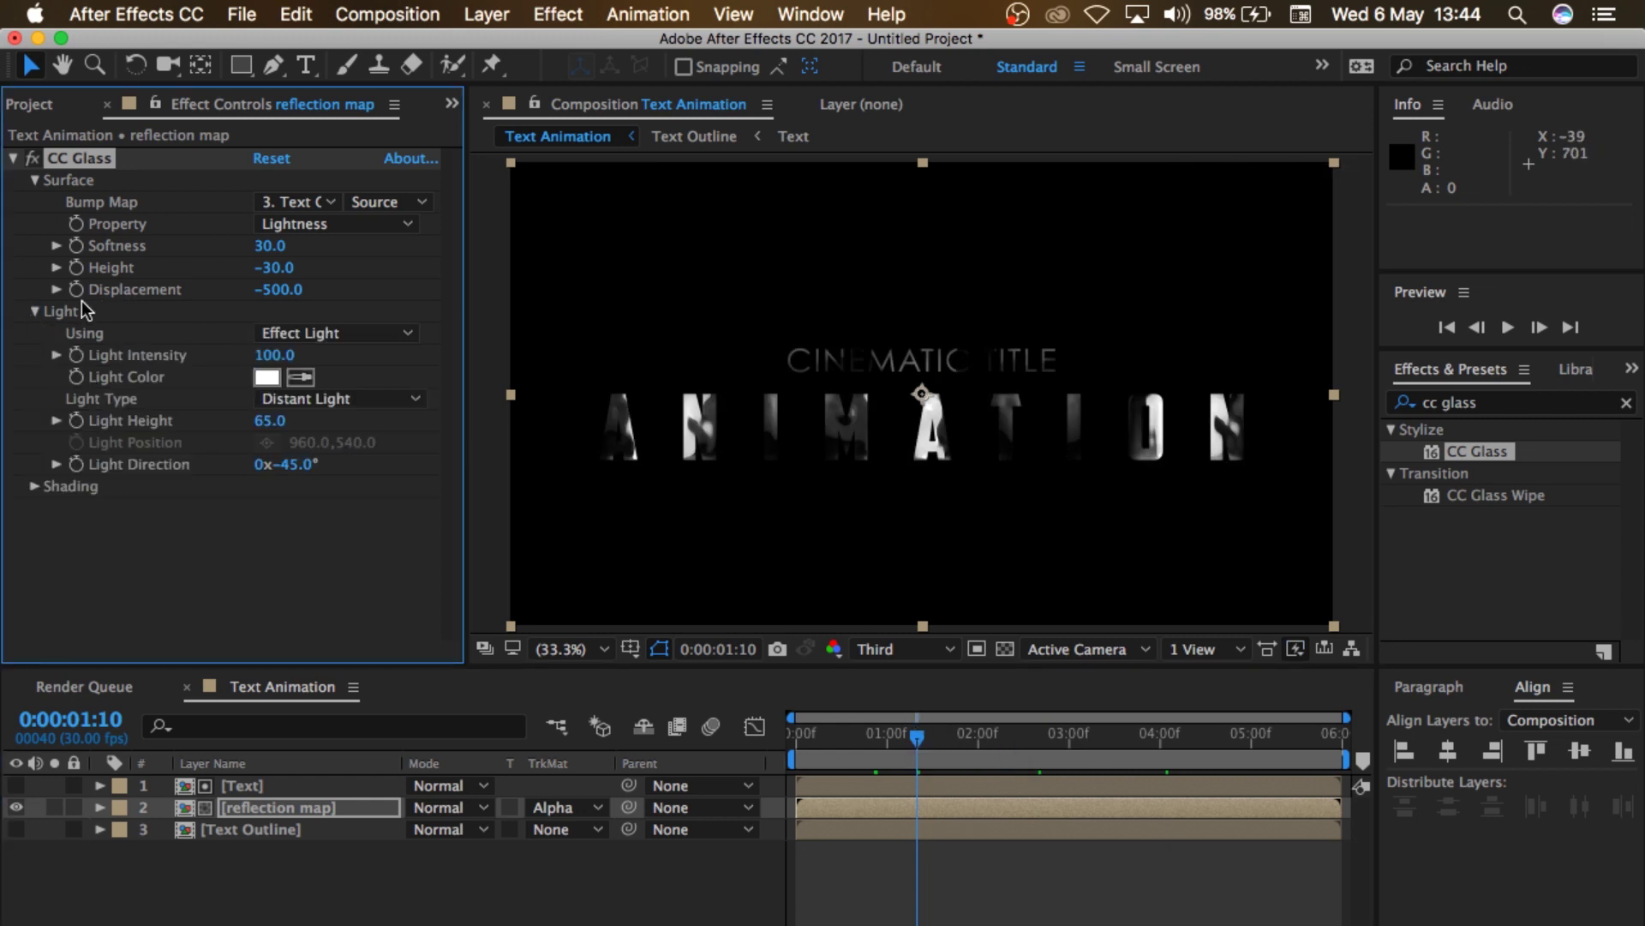
click(326, 399)
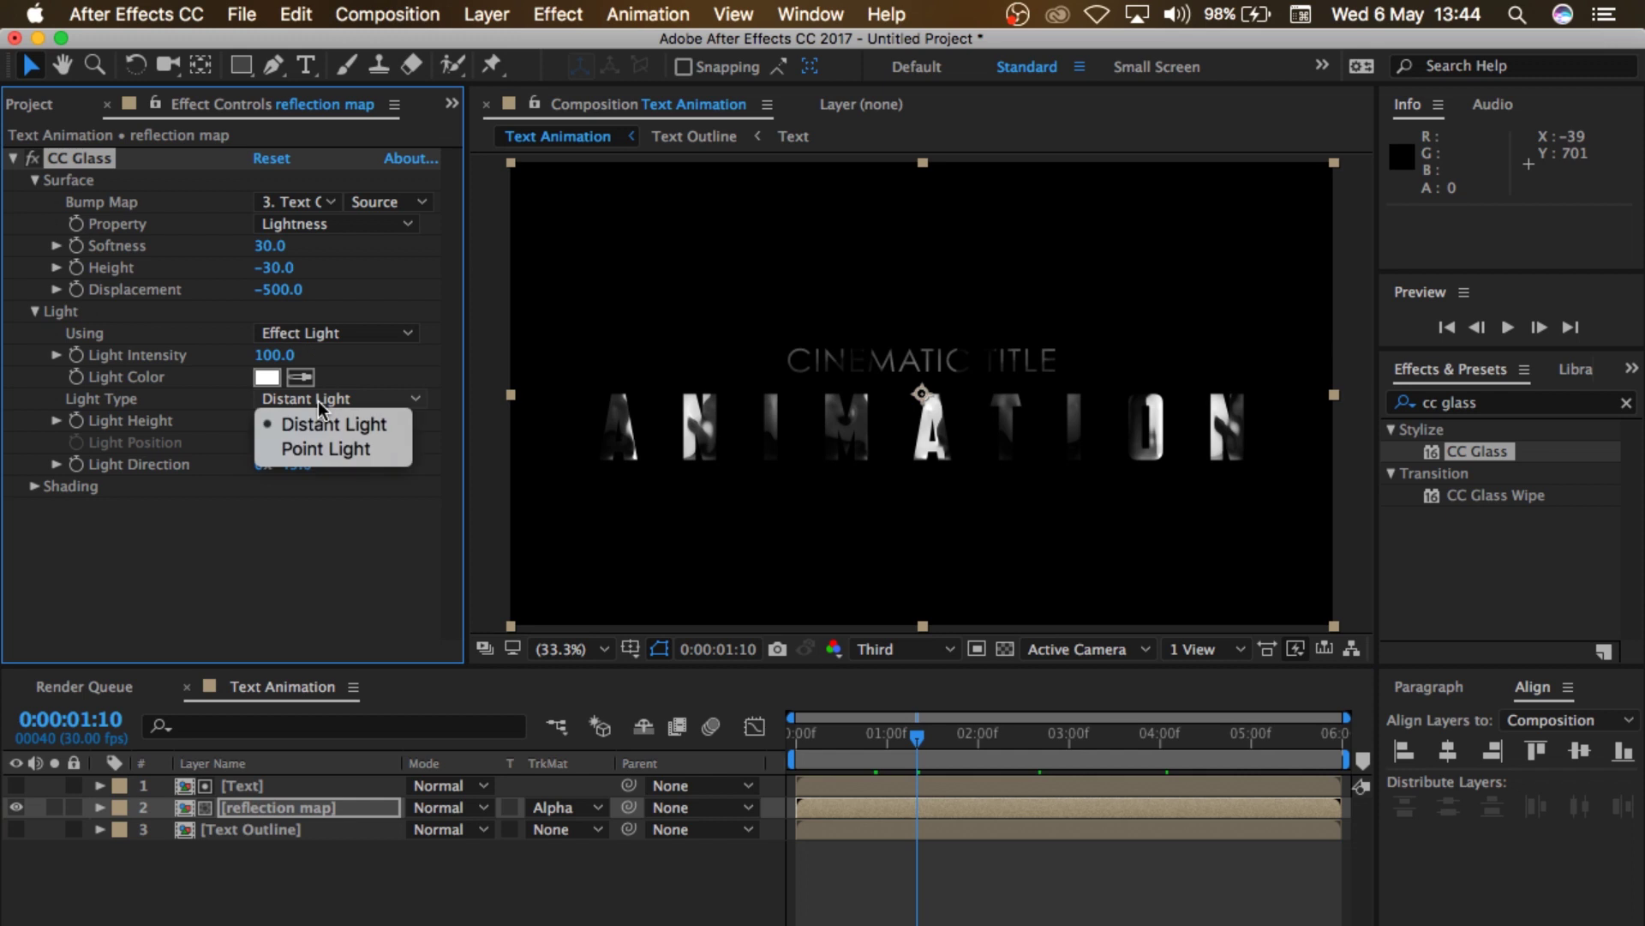
click(329, 449)
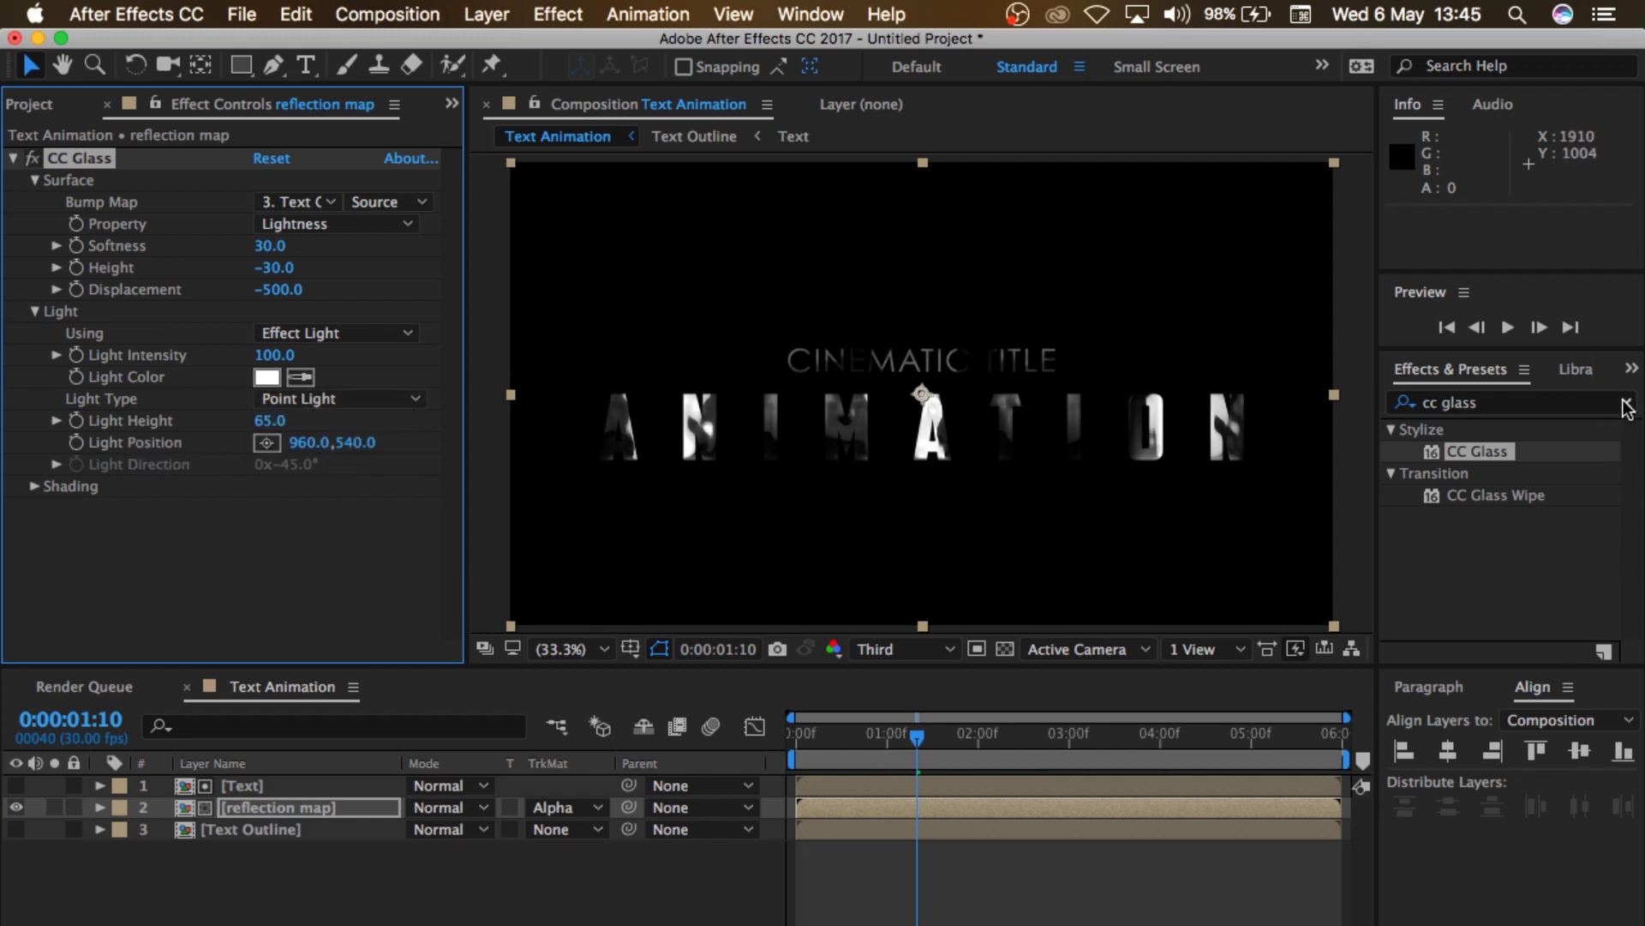
Step: Find the CC Blobbylize effect and apply it to the reflection map layer
click(1626, 408)
click(1526, 407)
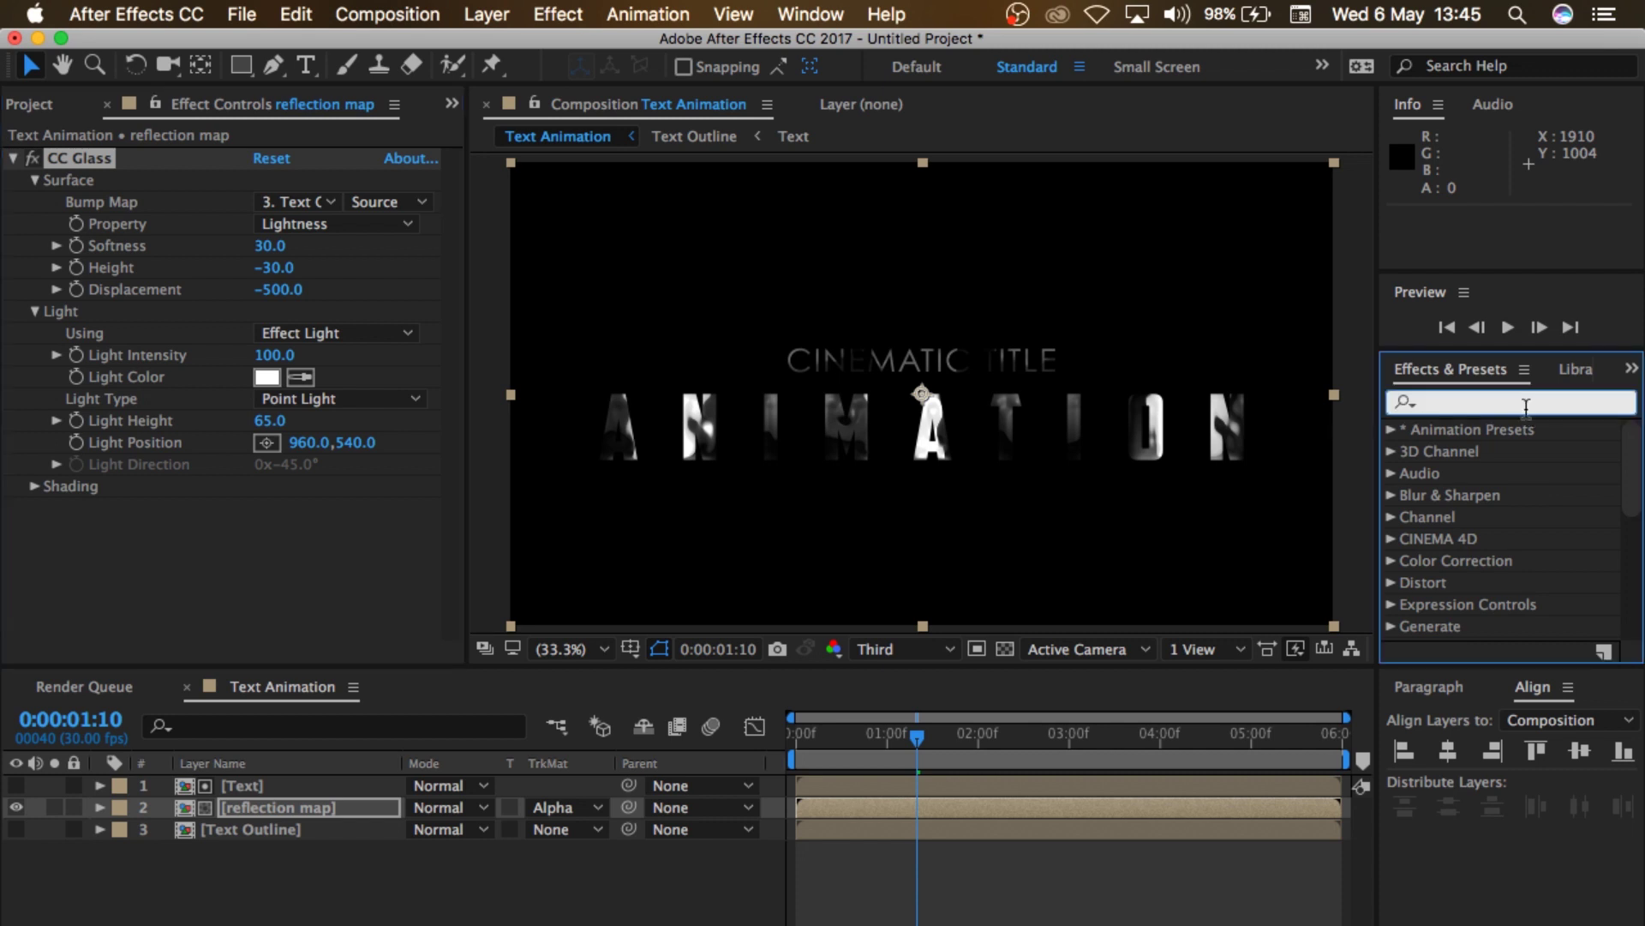
text(blobb)
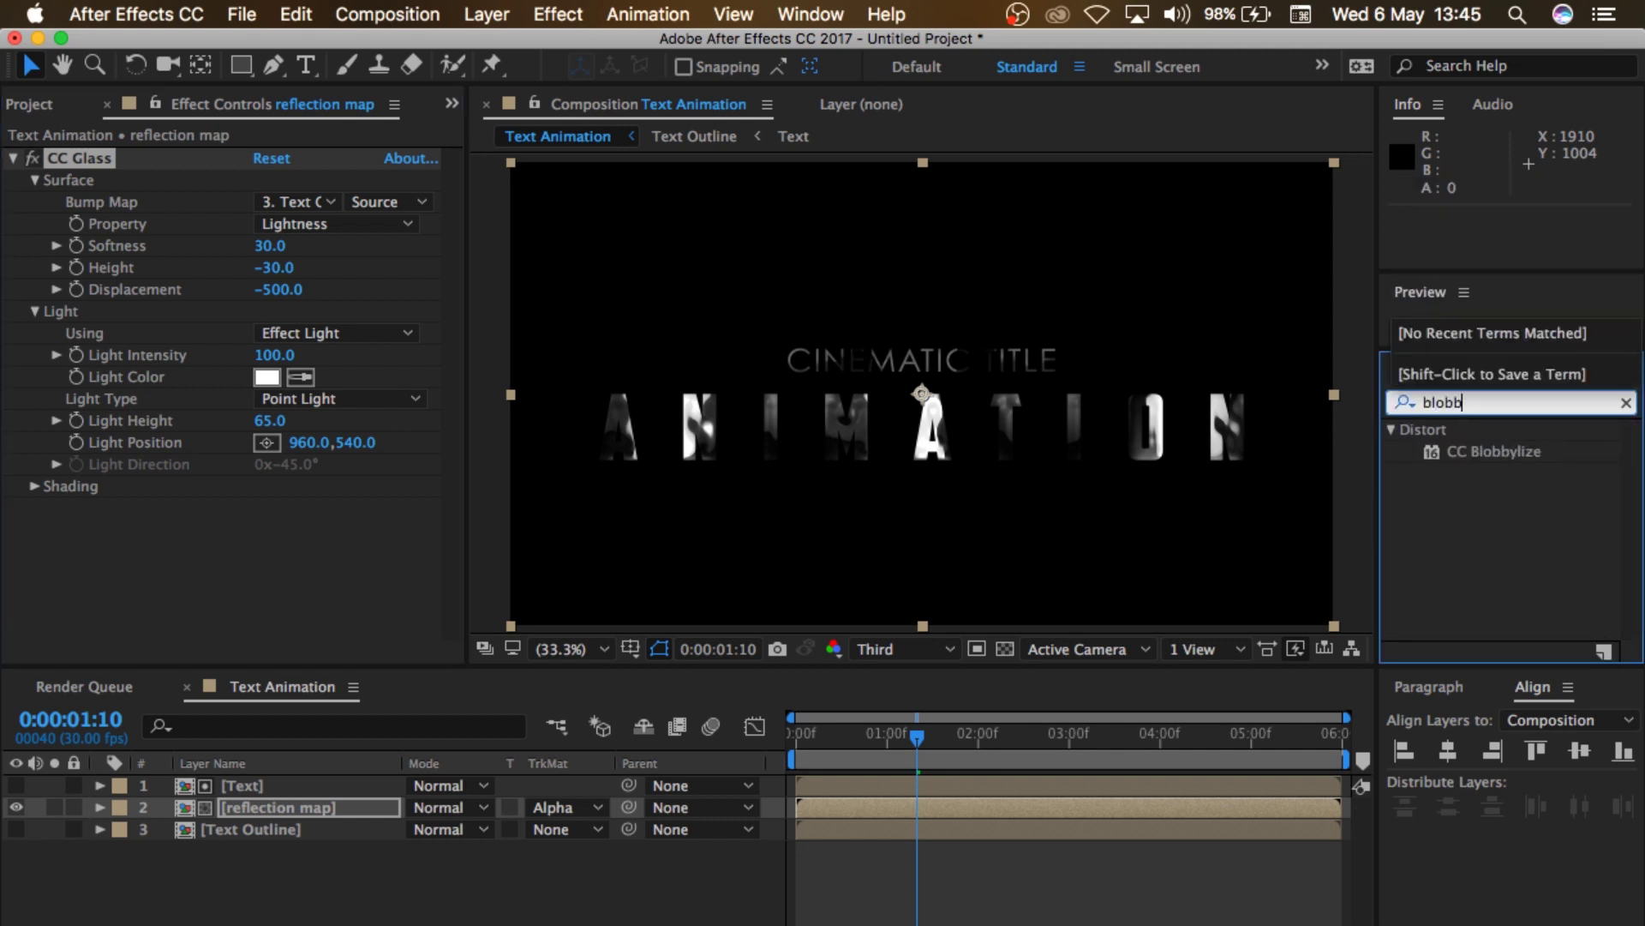
drag(1524, 452, 262, 810)
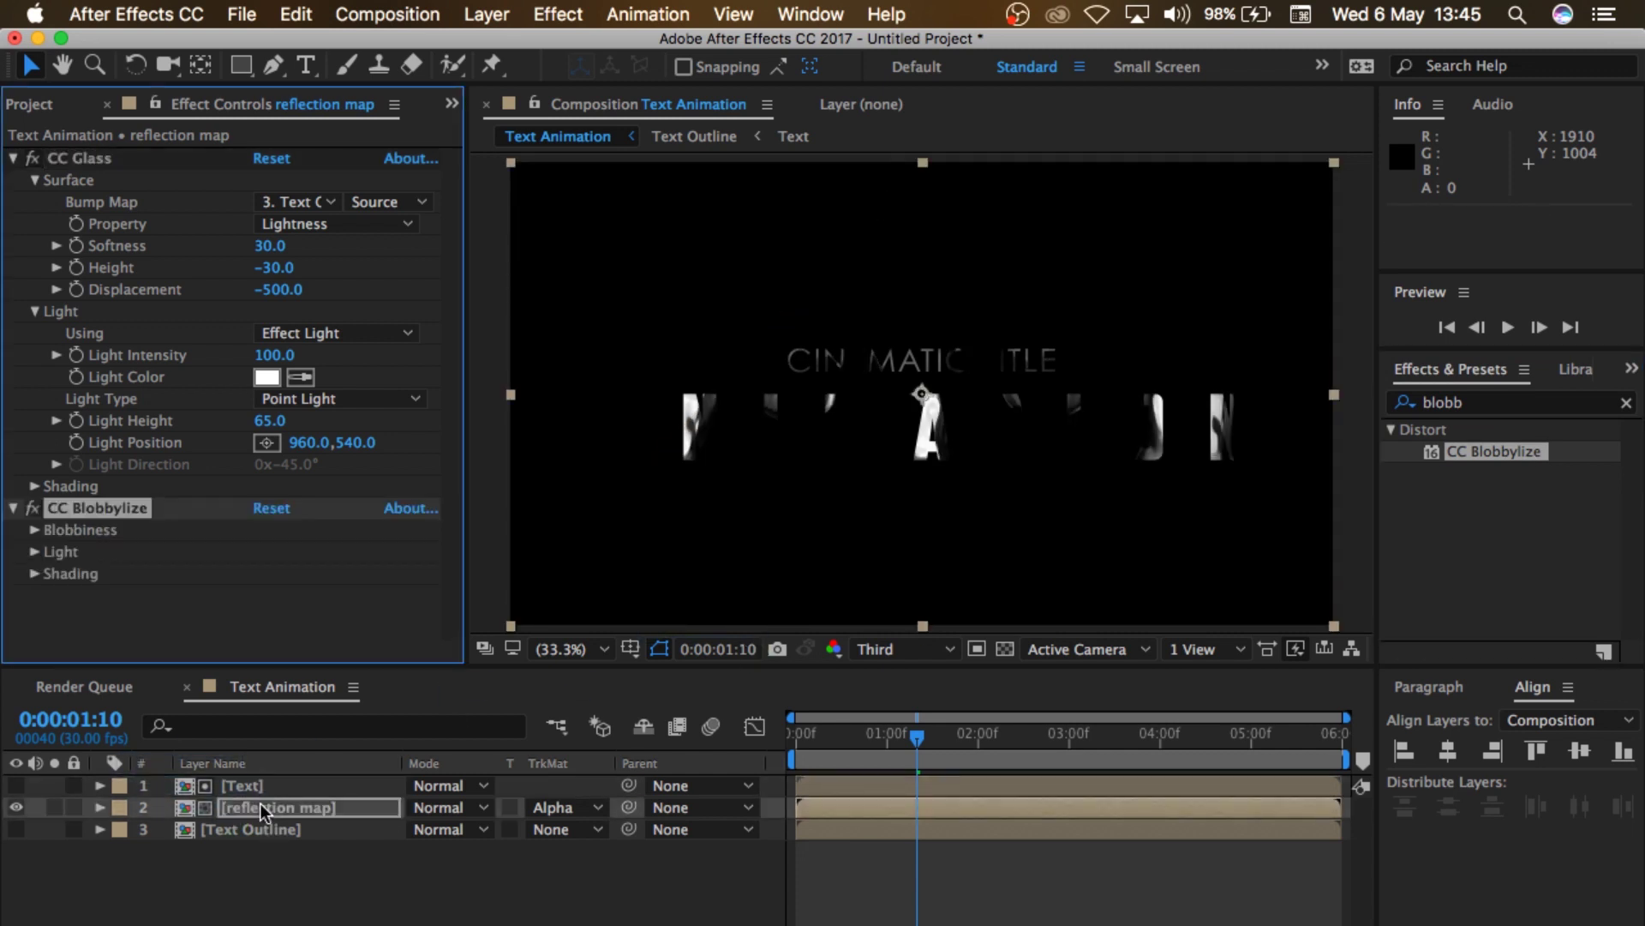
Step: Collapse CC Glass and set CC Blobbylize's Blob Layer to Text Outline and its Property to Alpha
click(13, 157)
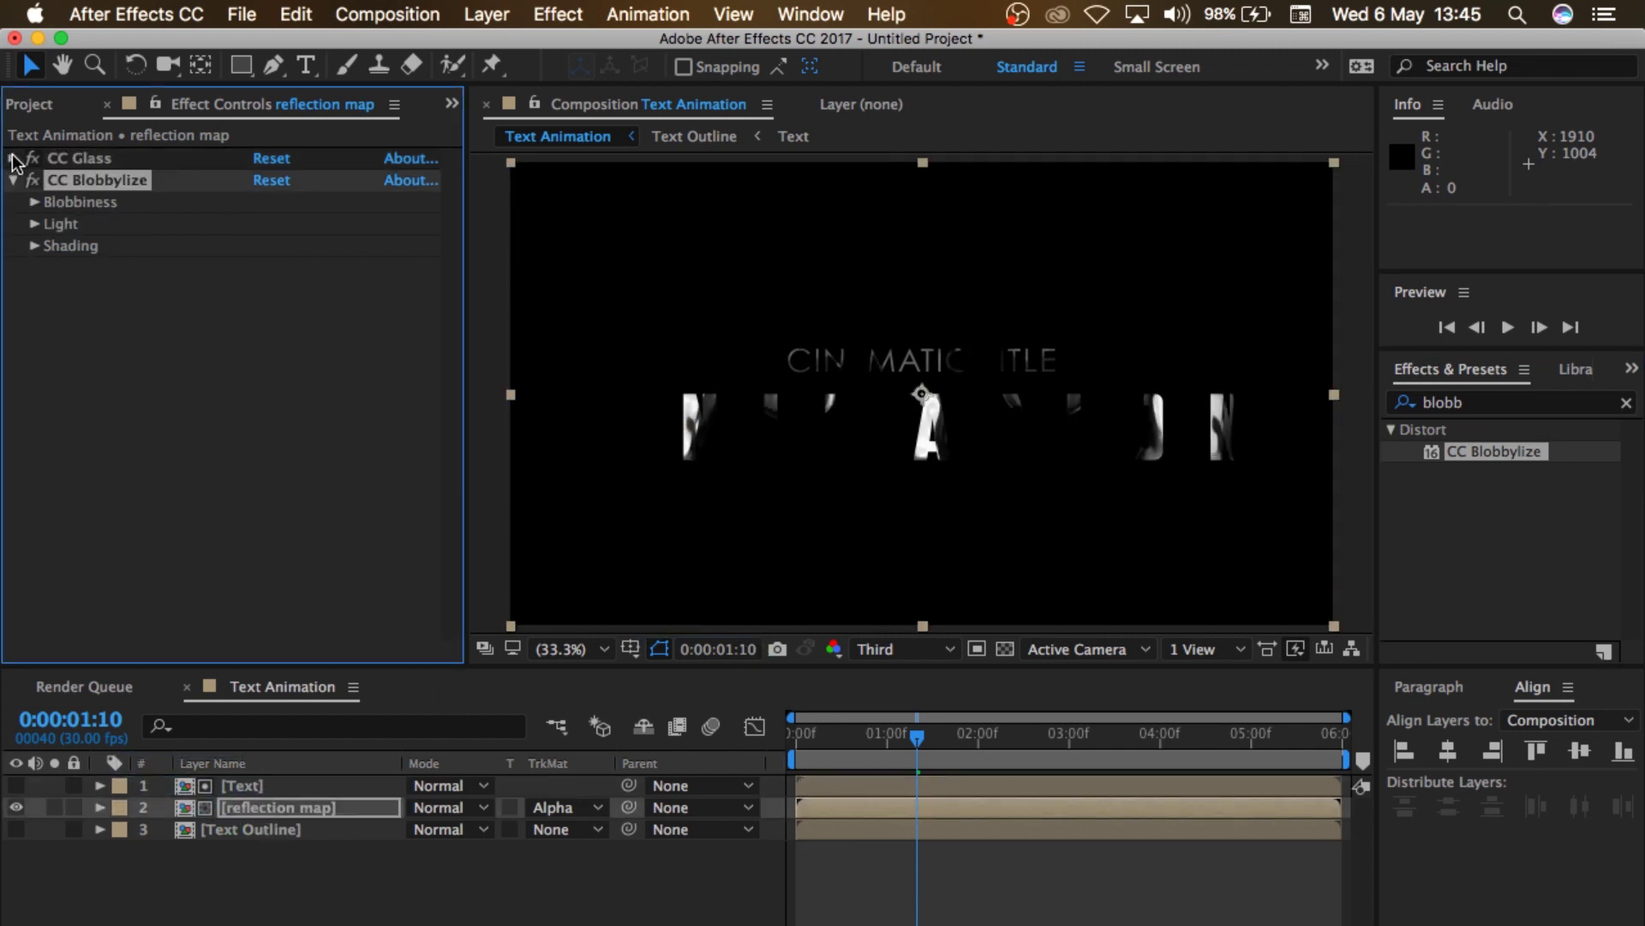
click(34, 202)
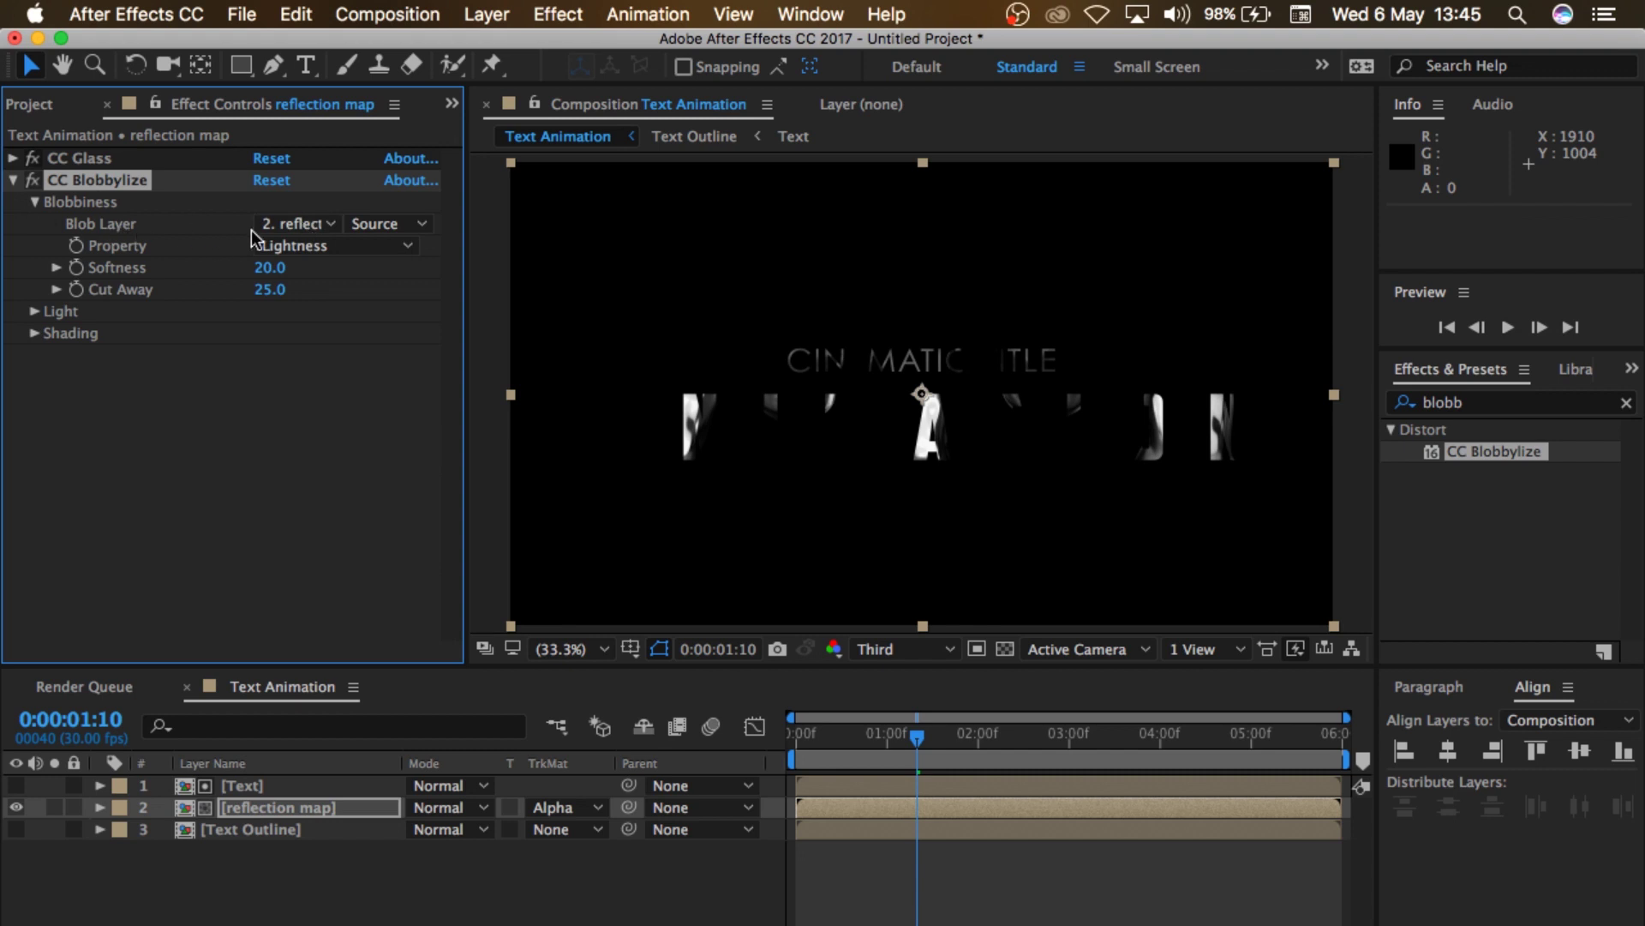
click(296, 226)
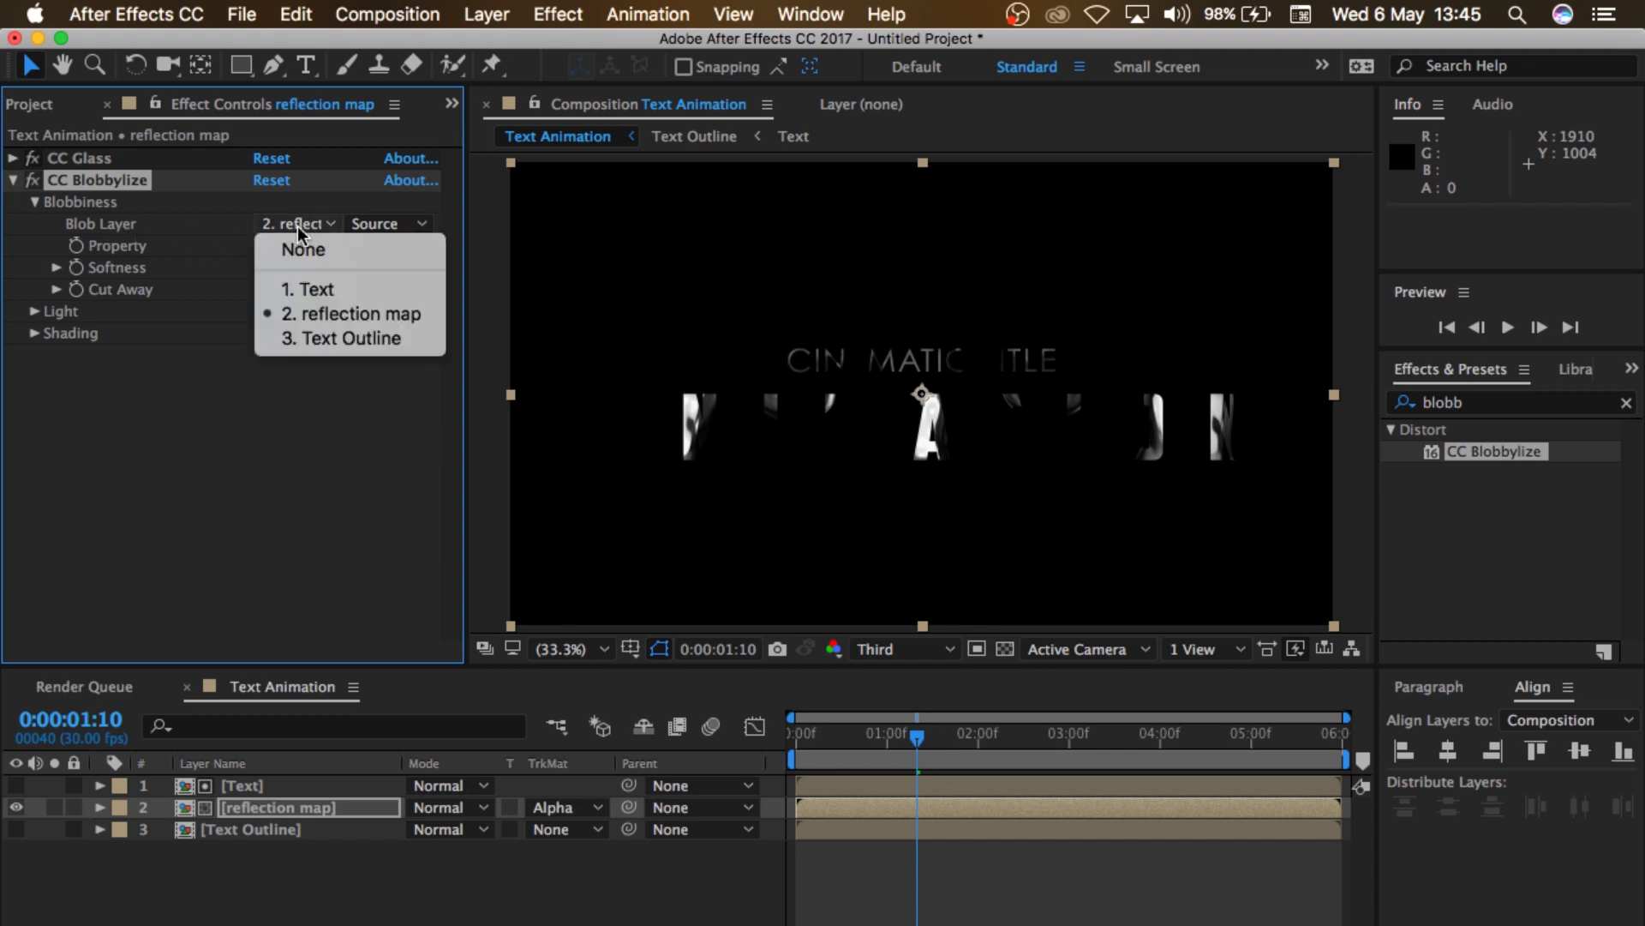
click(307, 335)
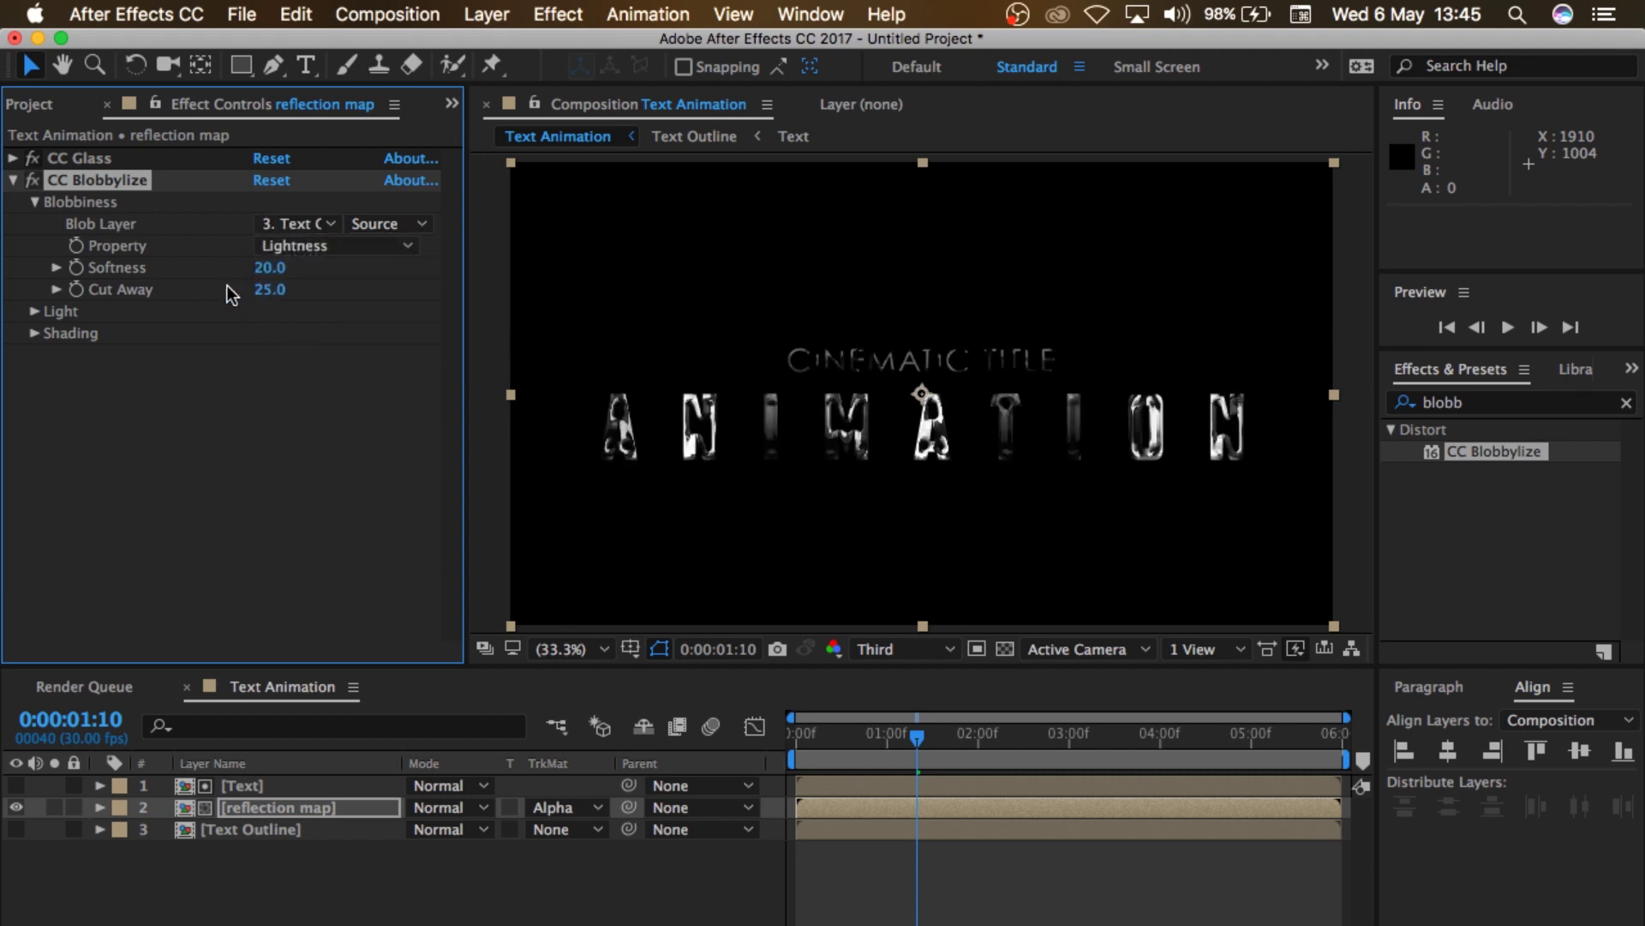
click(305, 251)
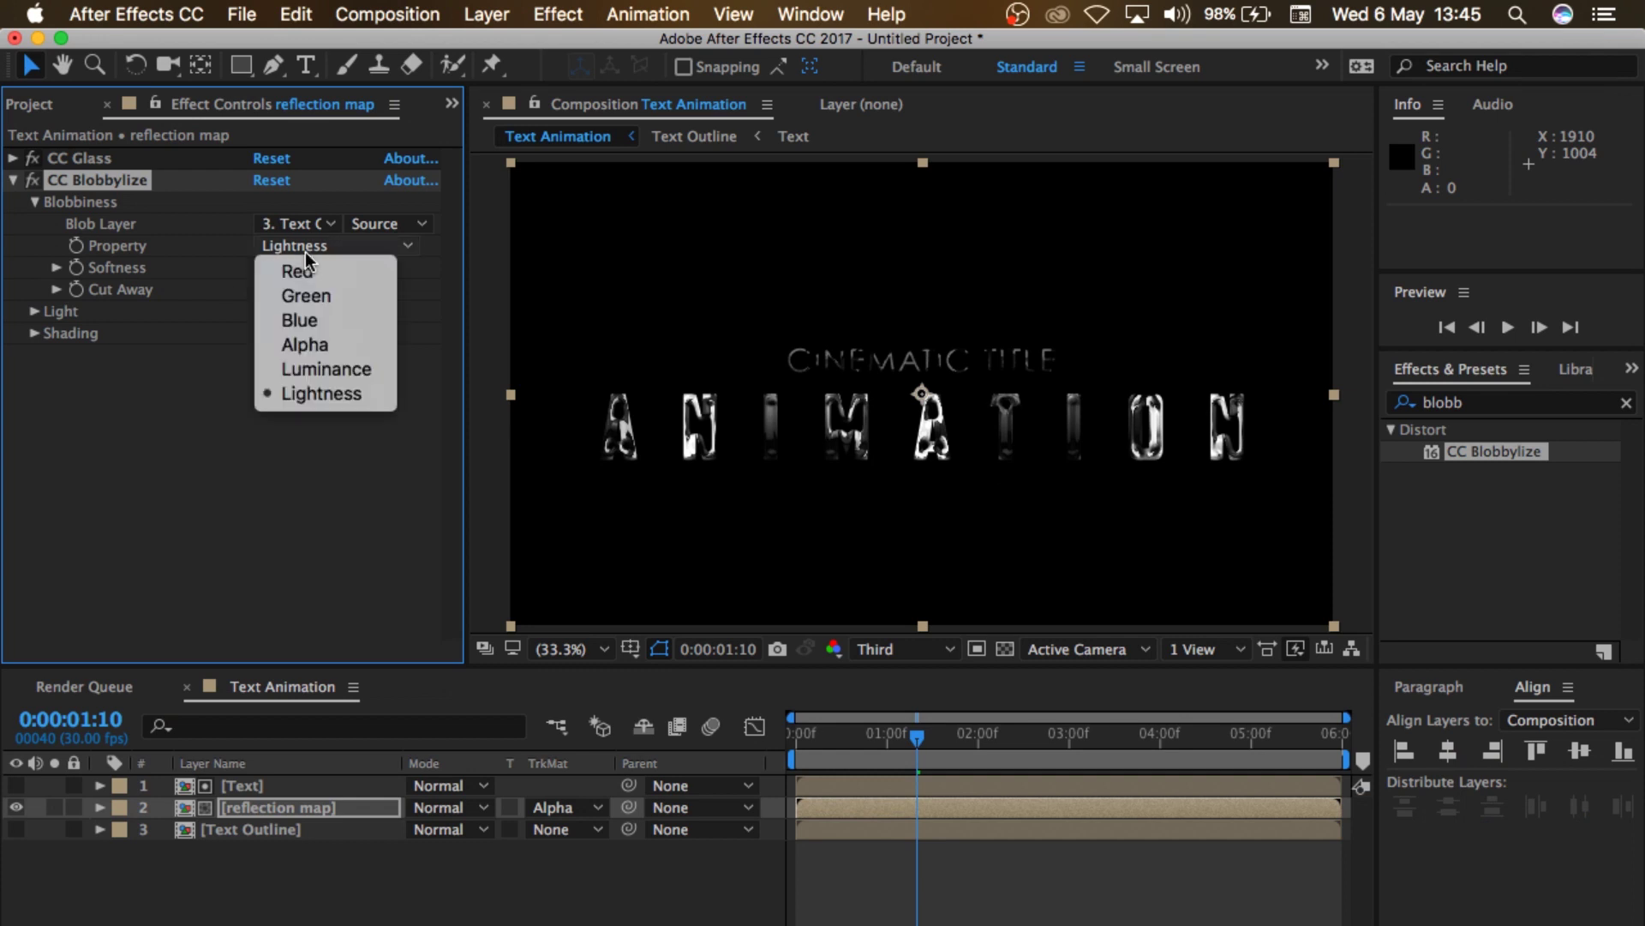
click(310, 342)
Step: Set CC Blobbylize's Softness to 6 and Cut Away to 3
click(272, 269)
text(6)
key(Return)
click(273, 289)
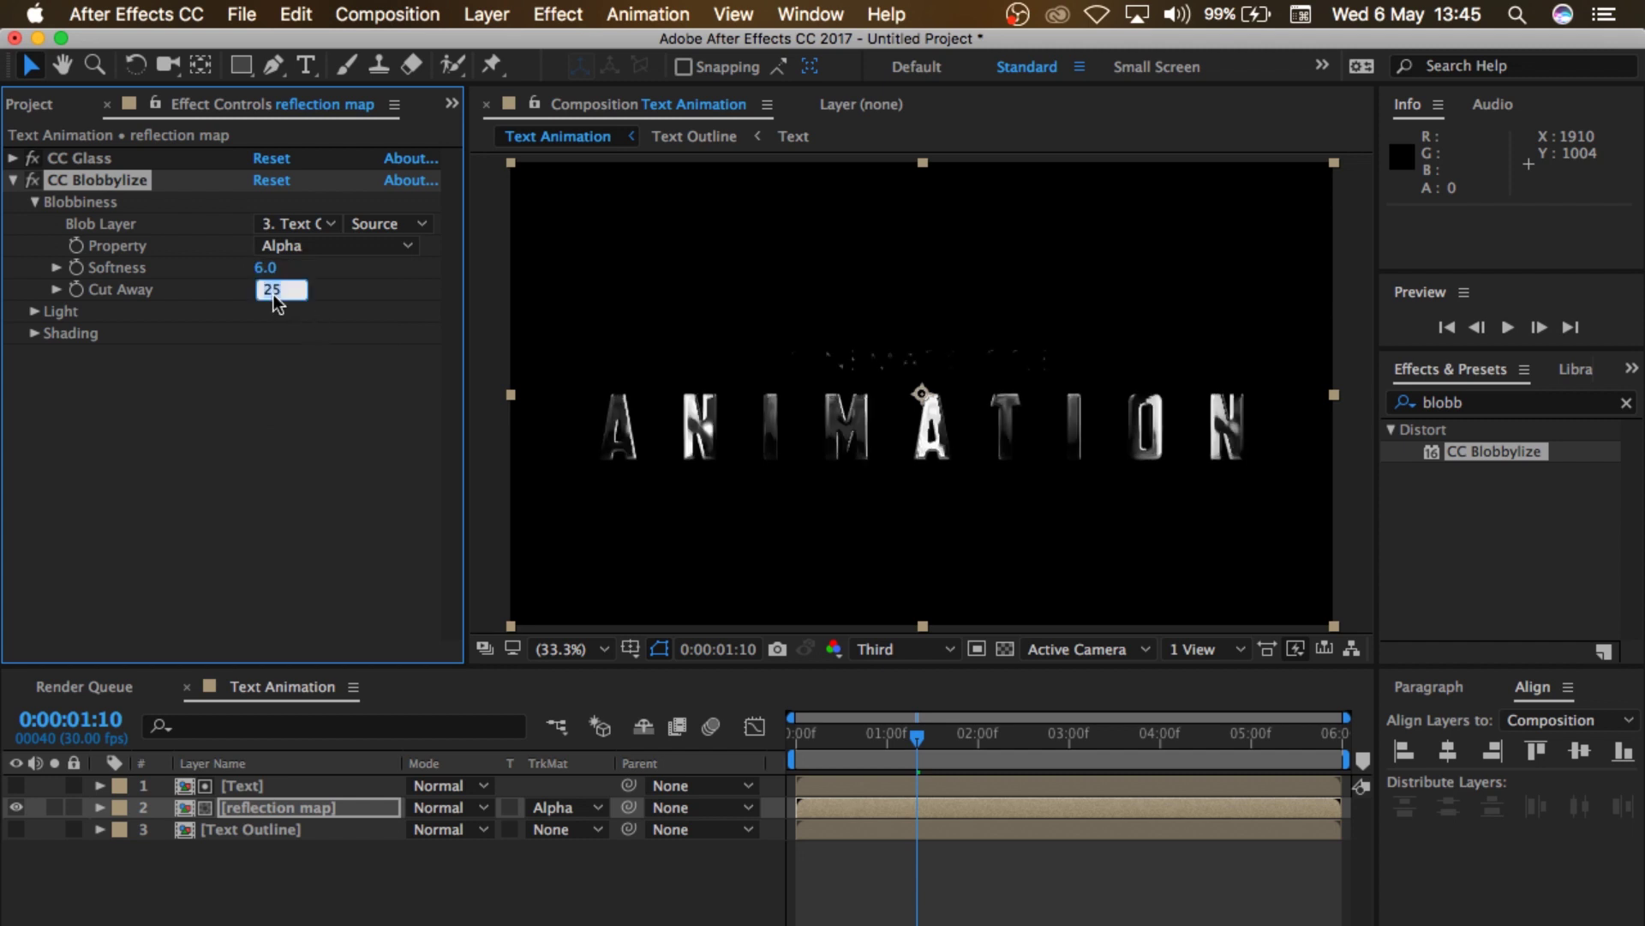
text(3)
key(Return)
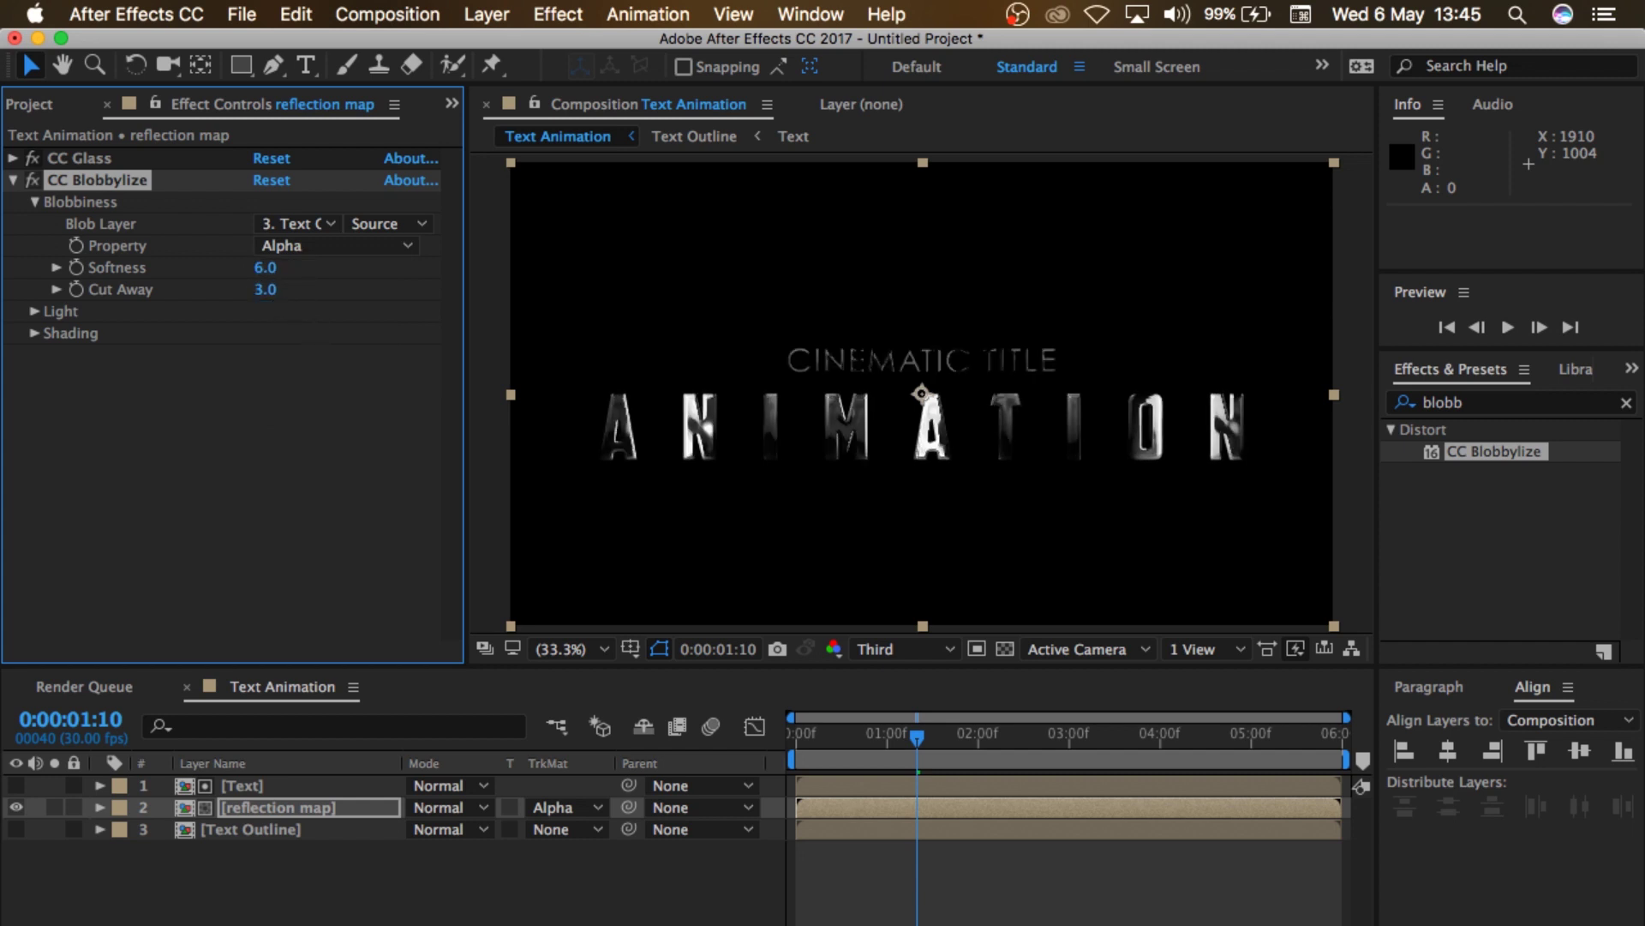
Step: Switch the preview resolution to Half and set CC Blobbylize's Light Type to Point Light on the reflection map layer
key(Page_Up)
key(super+shift+j)
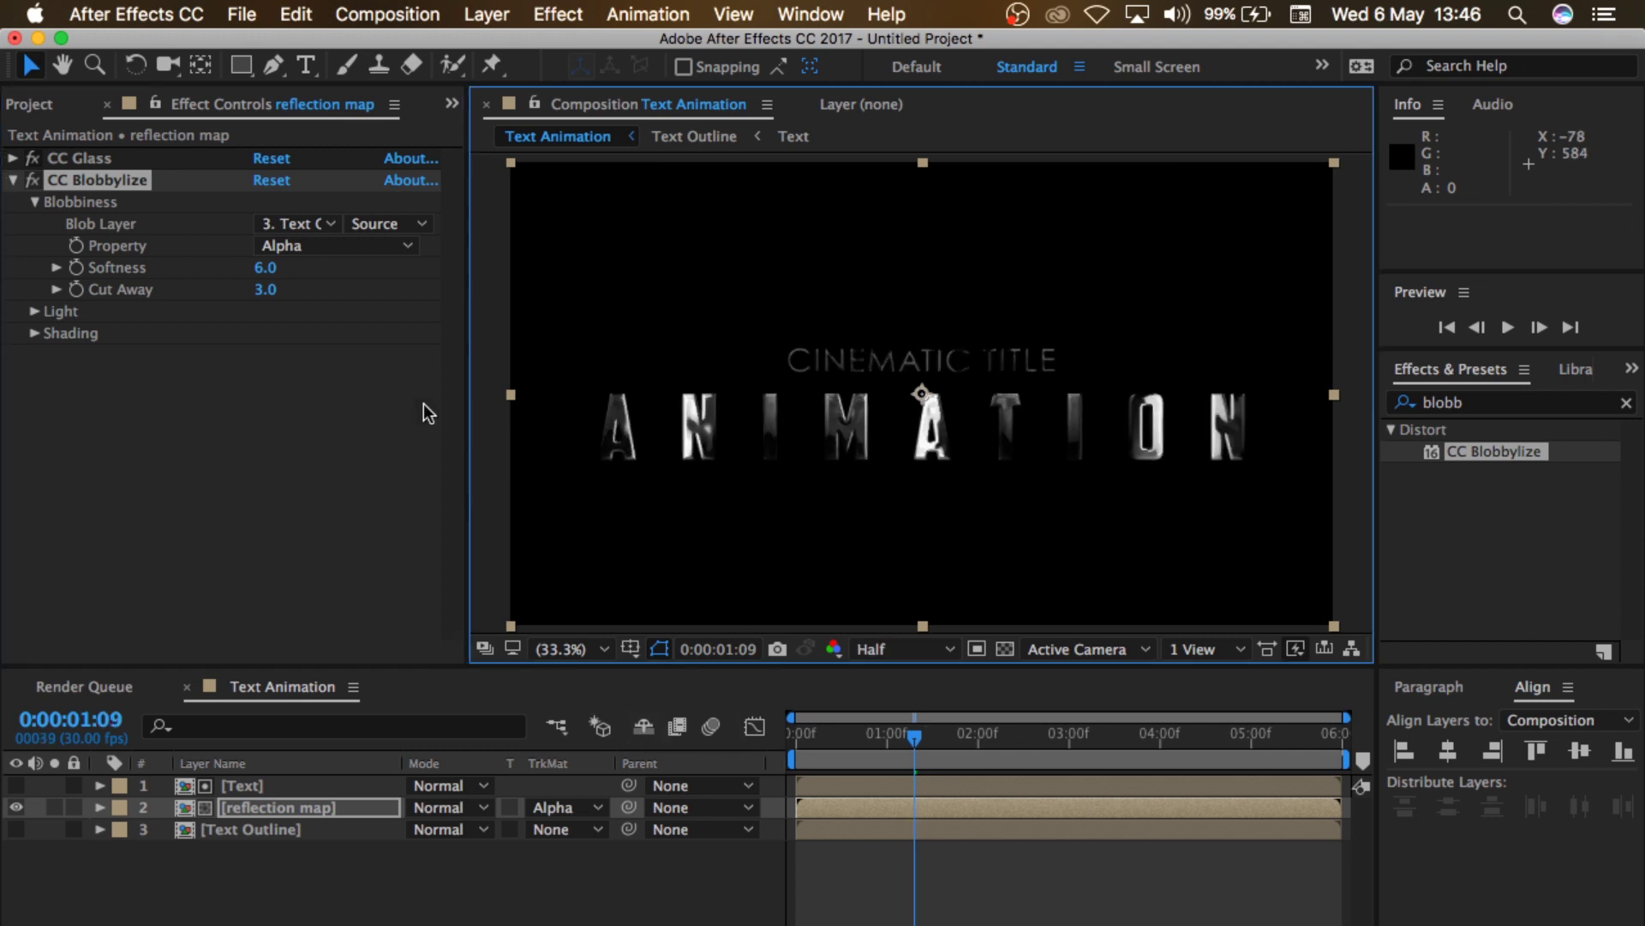
click(35, 310)
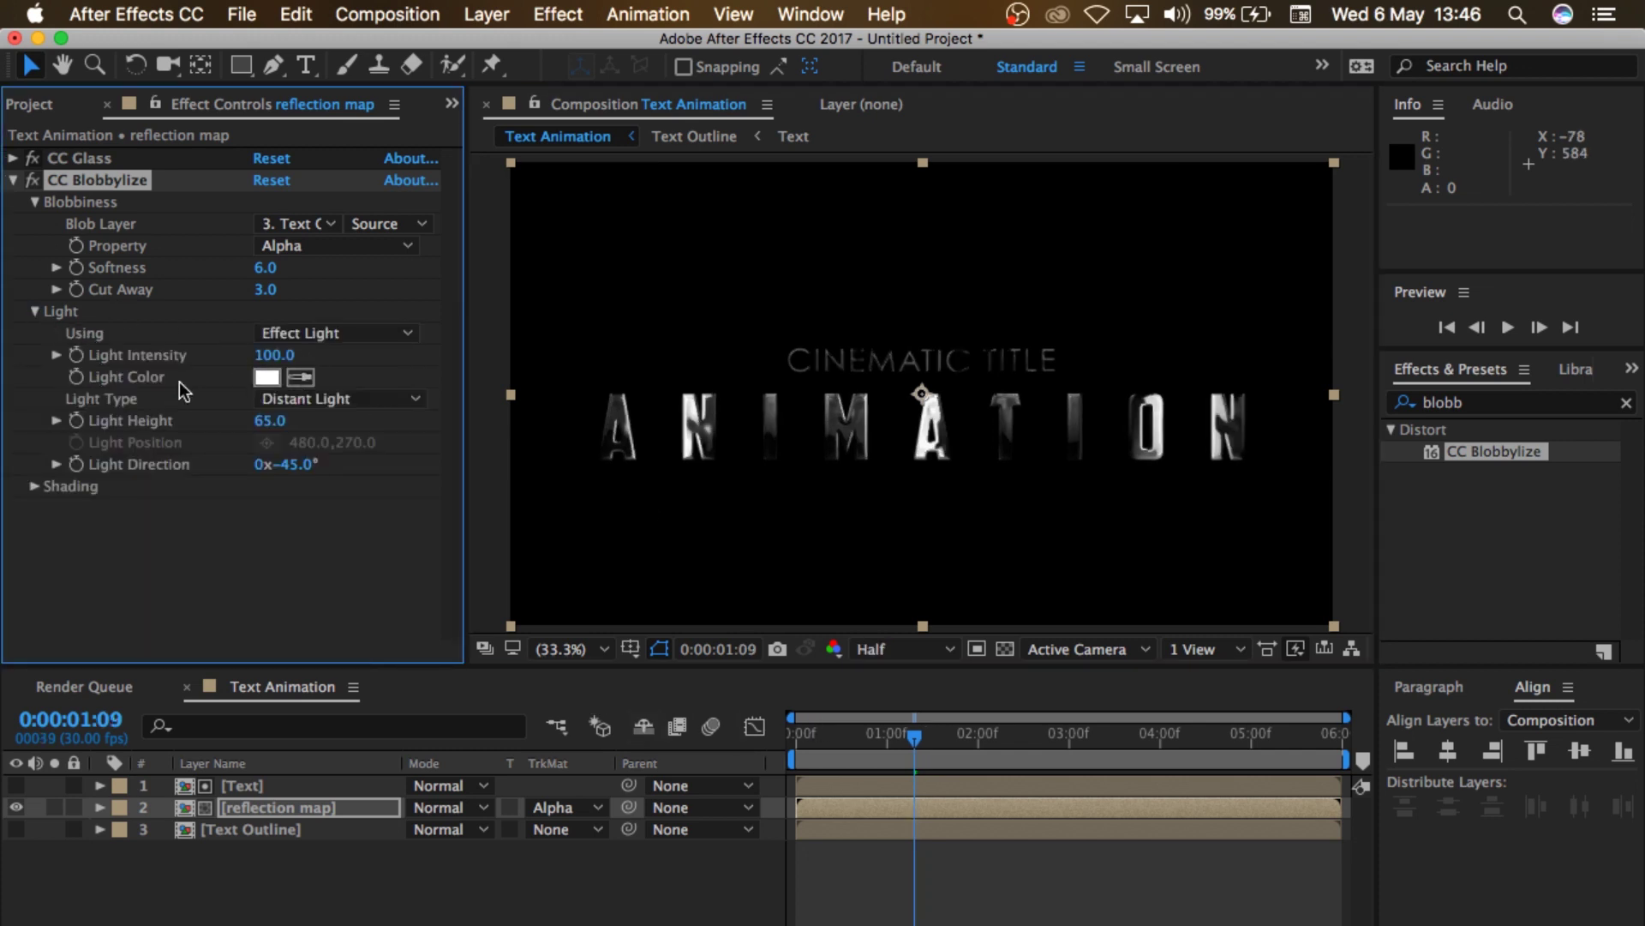
click(294, 401)
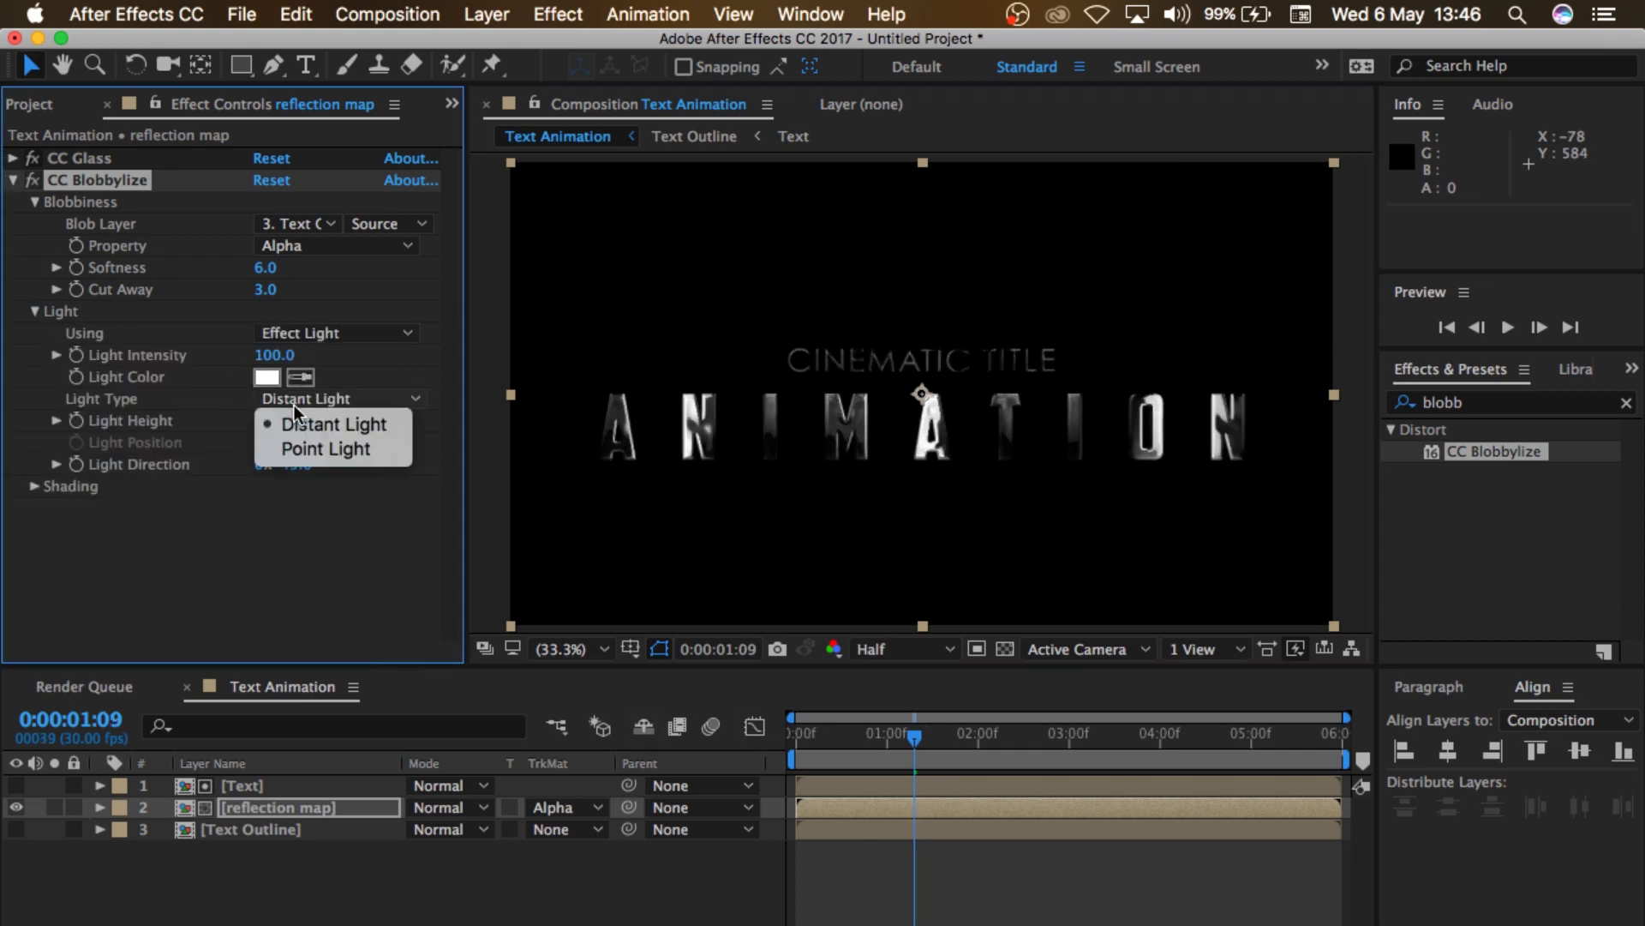
click(300, 454)
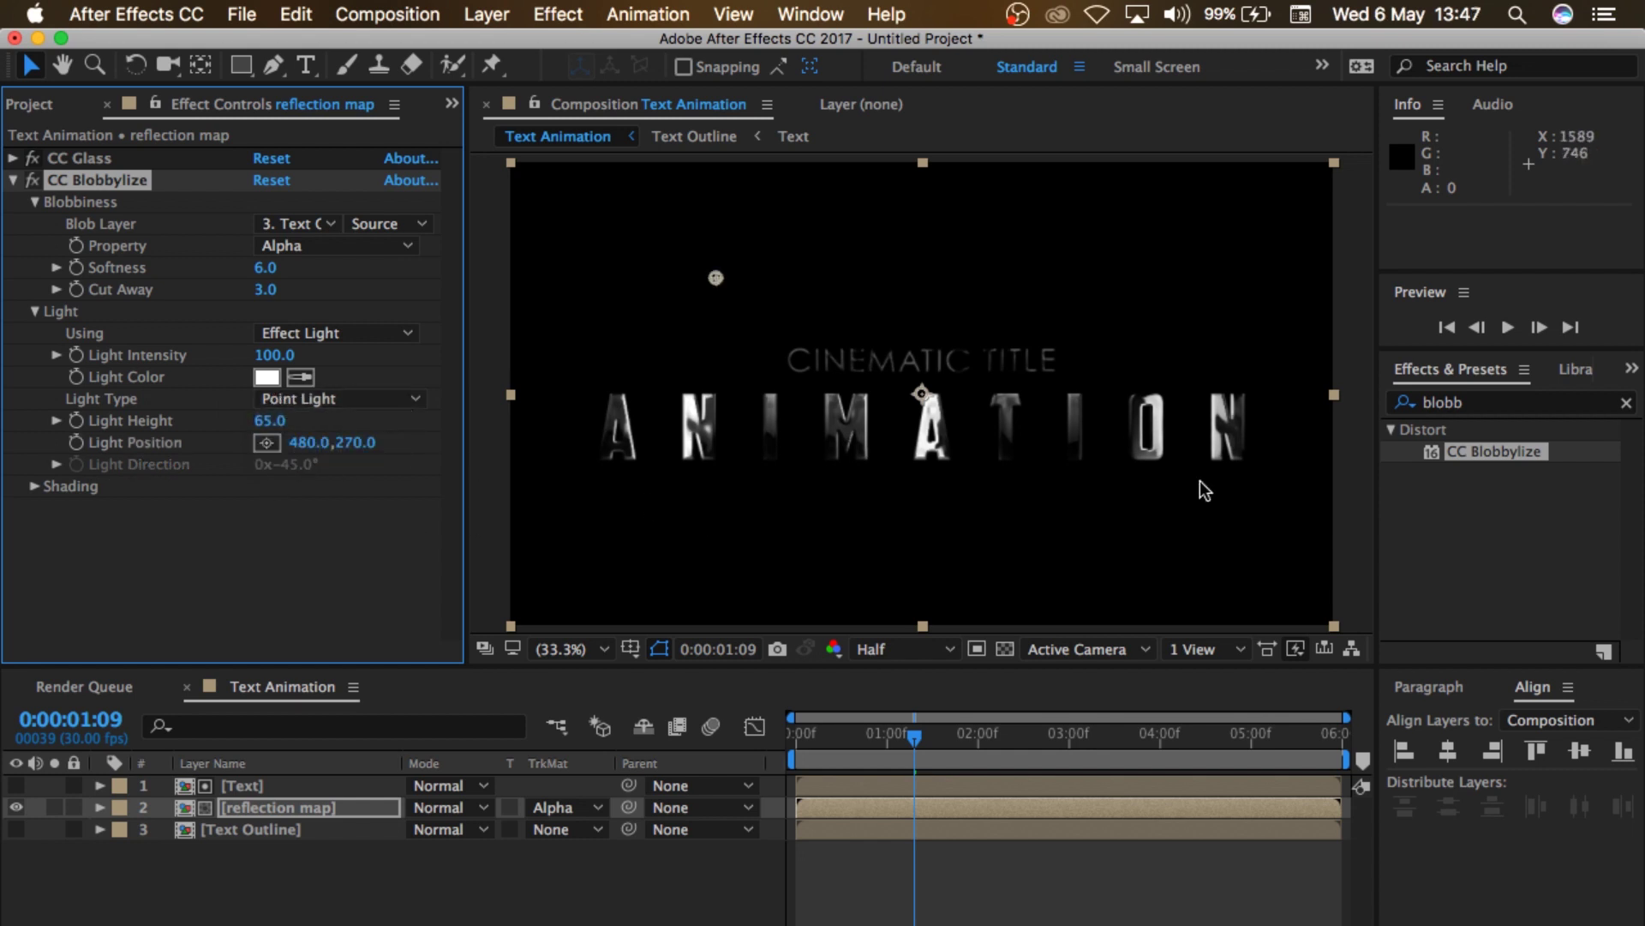
Step: Apply the Curves effect to the reflection map layer, bow its RGB curve upward to brighten the text, and collapse the effects
click(1626, 403)
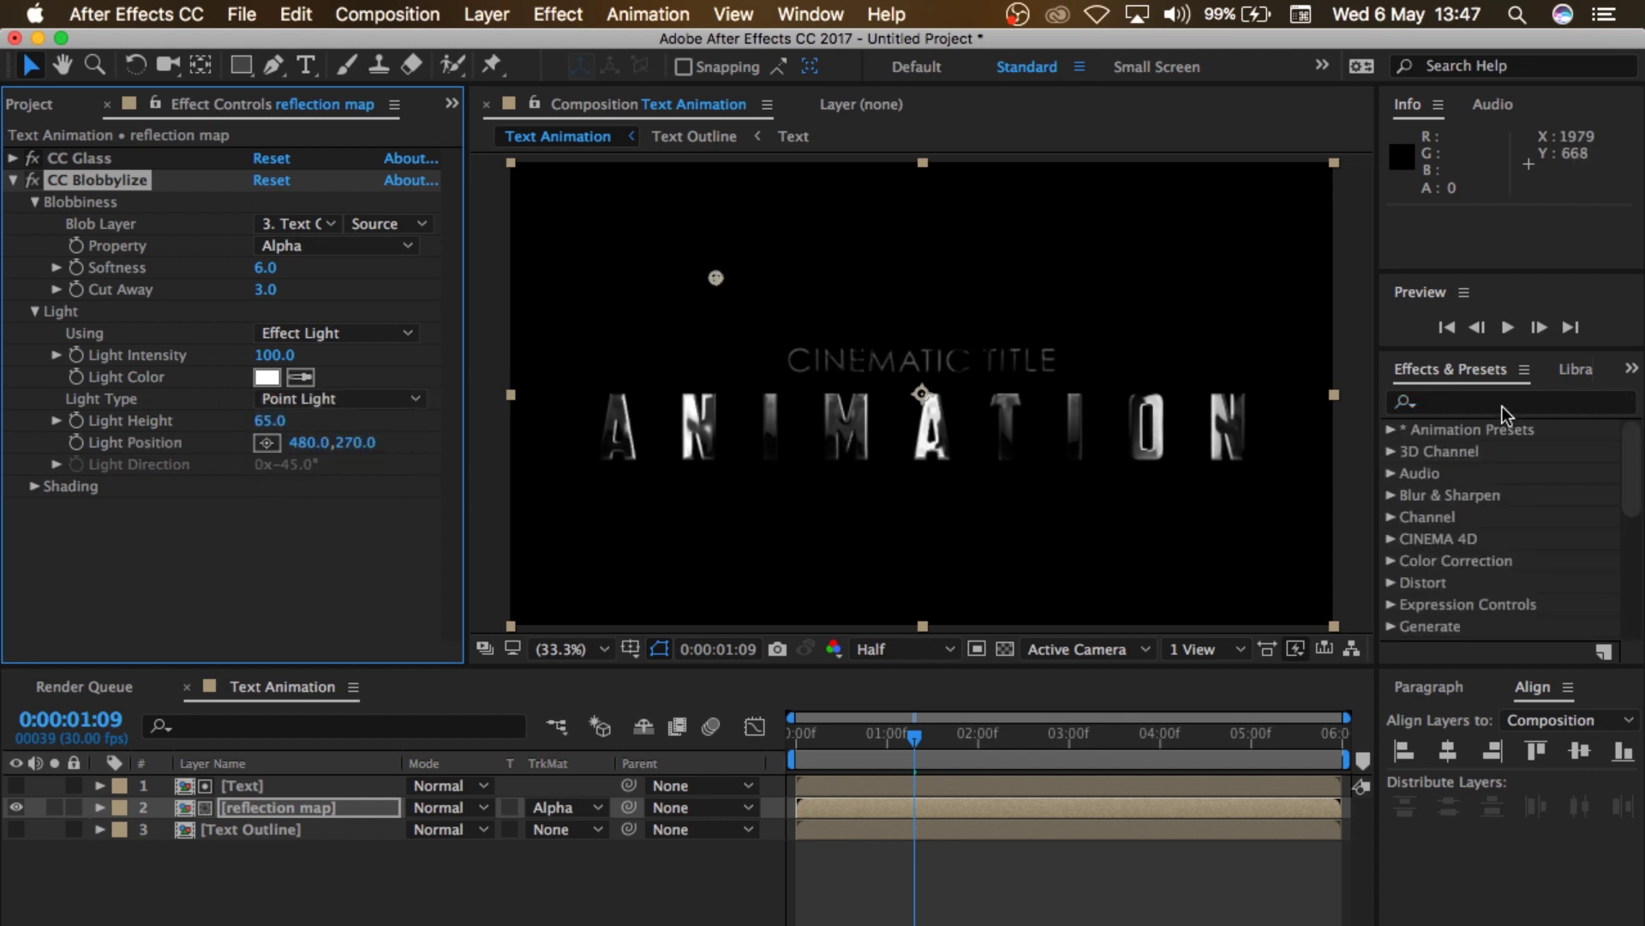
click(1503, 405)
text(curves)
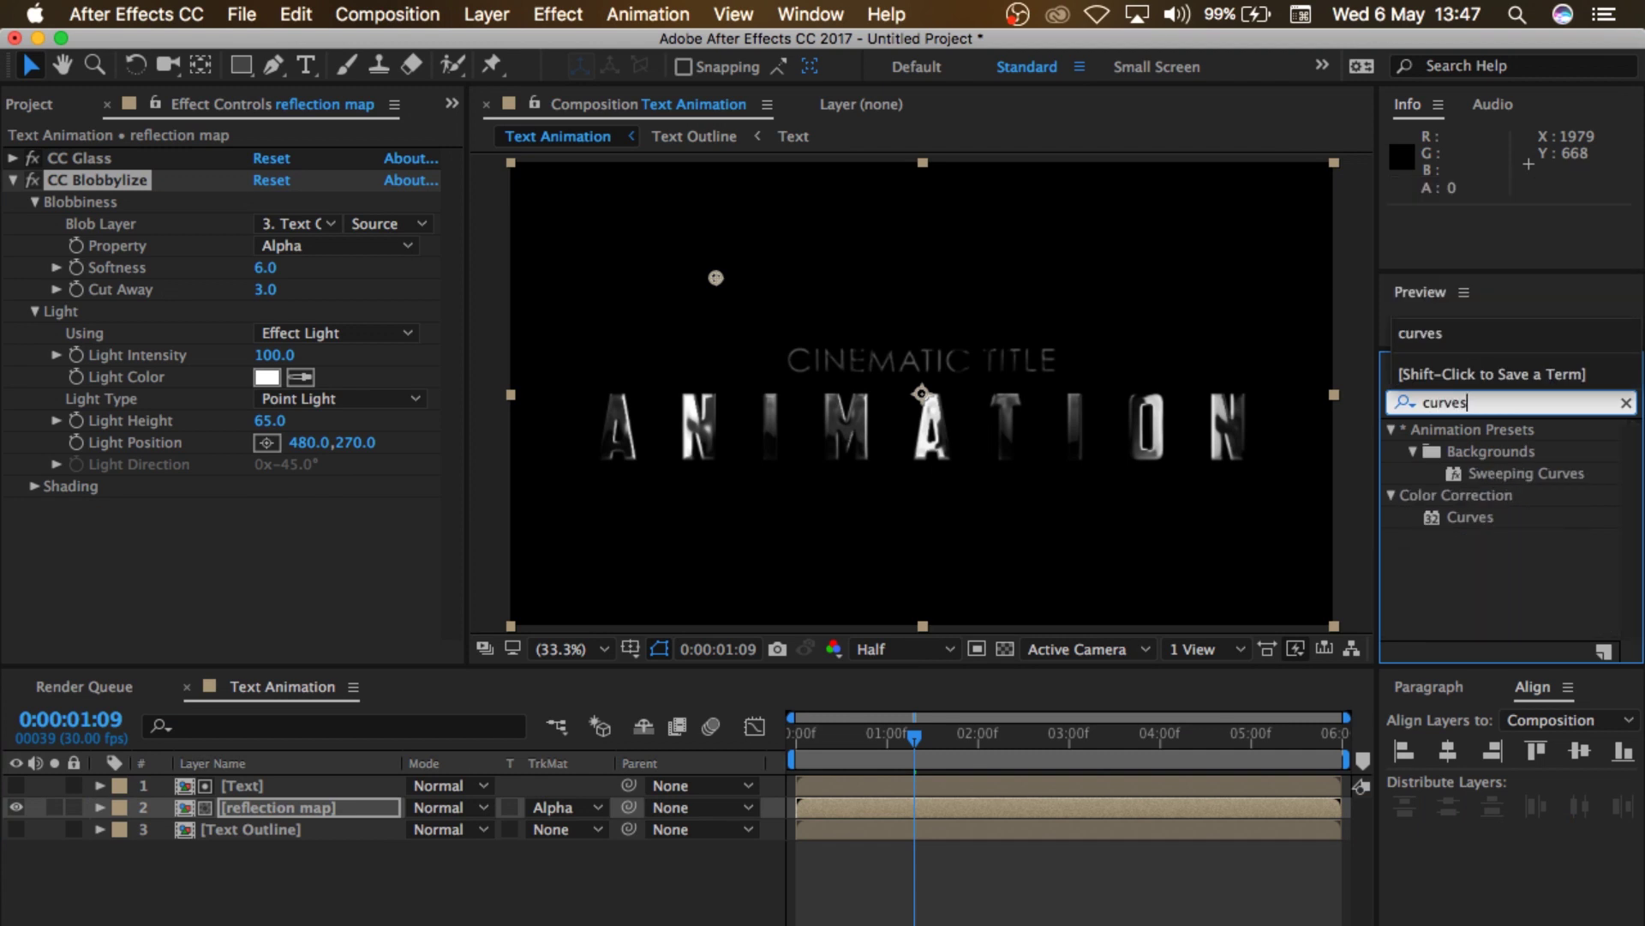
drag(1500, 513, 332, 800)
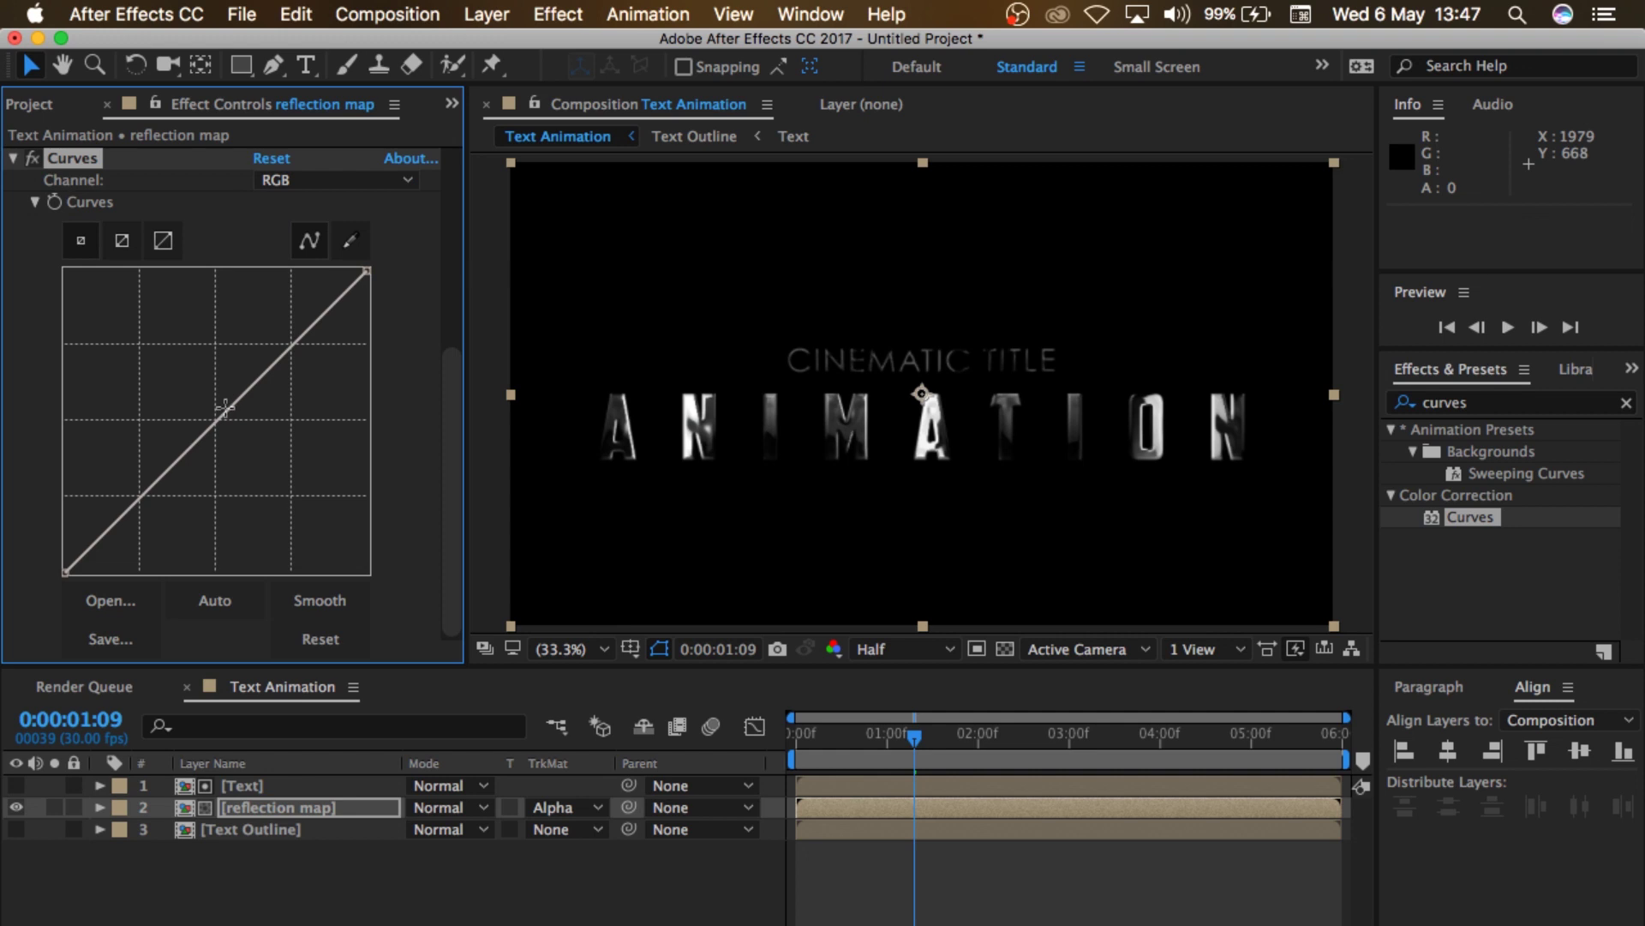
drag(222, 410, 176, 408)
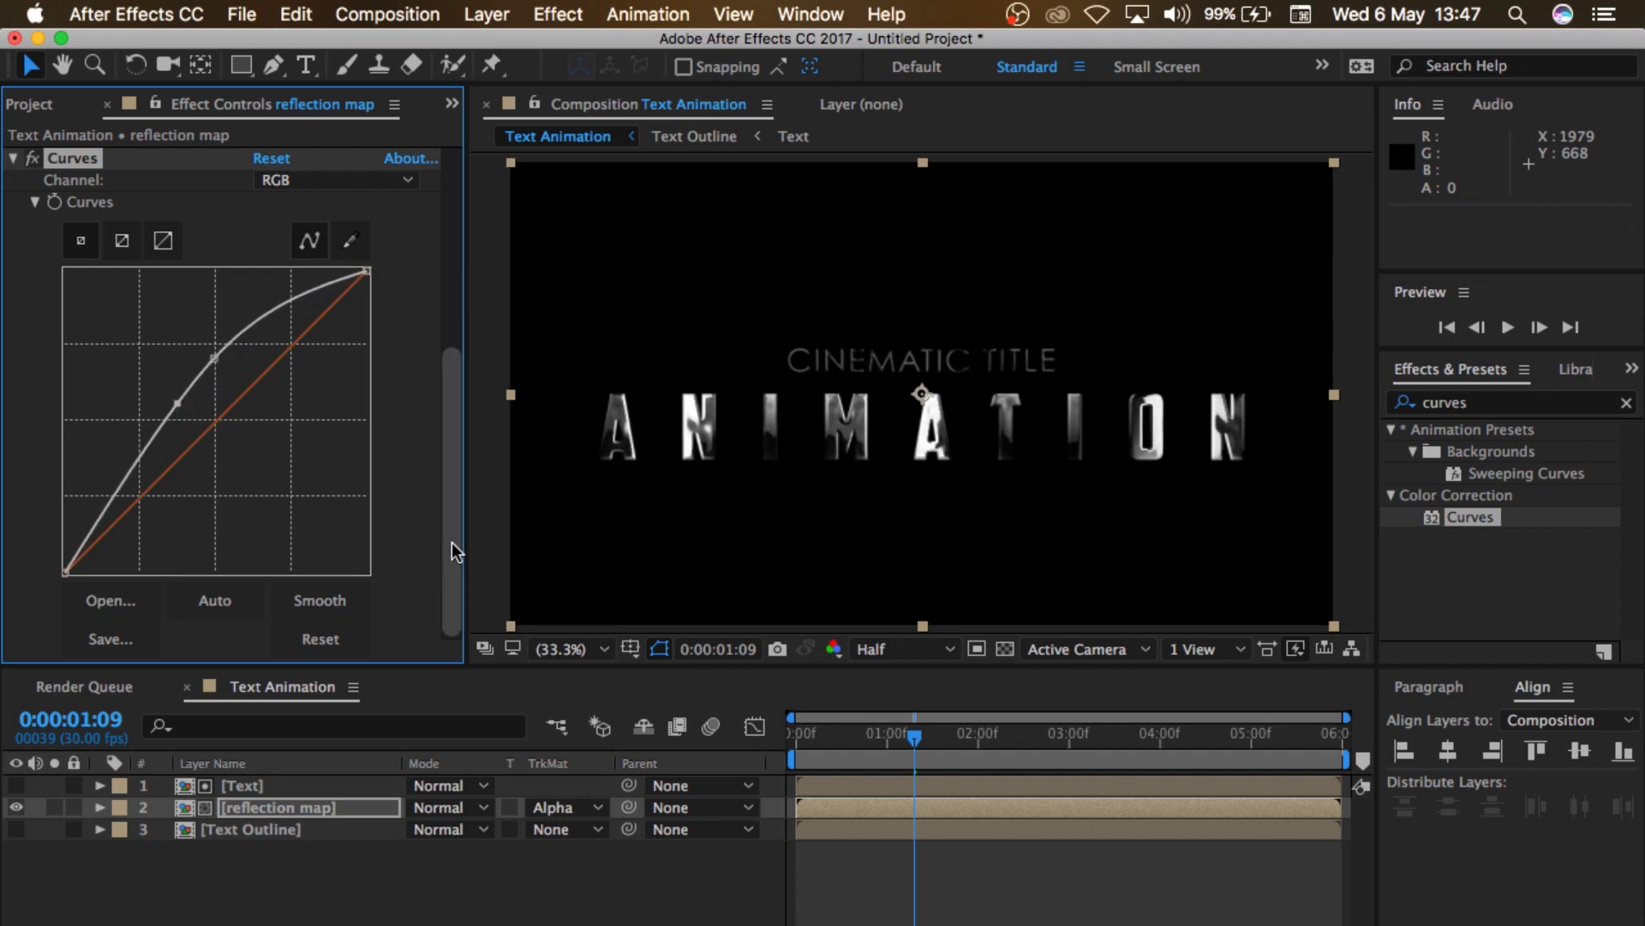
click(14, 159)
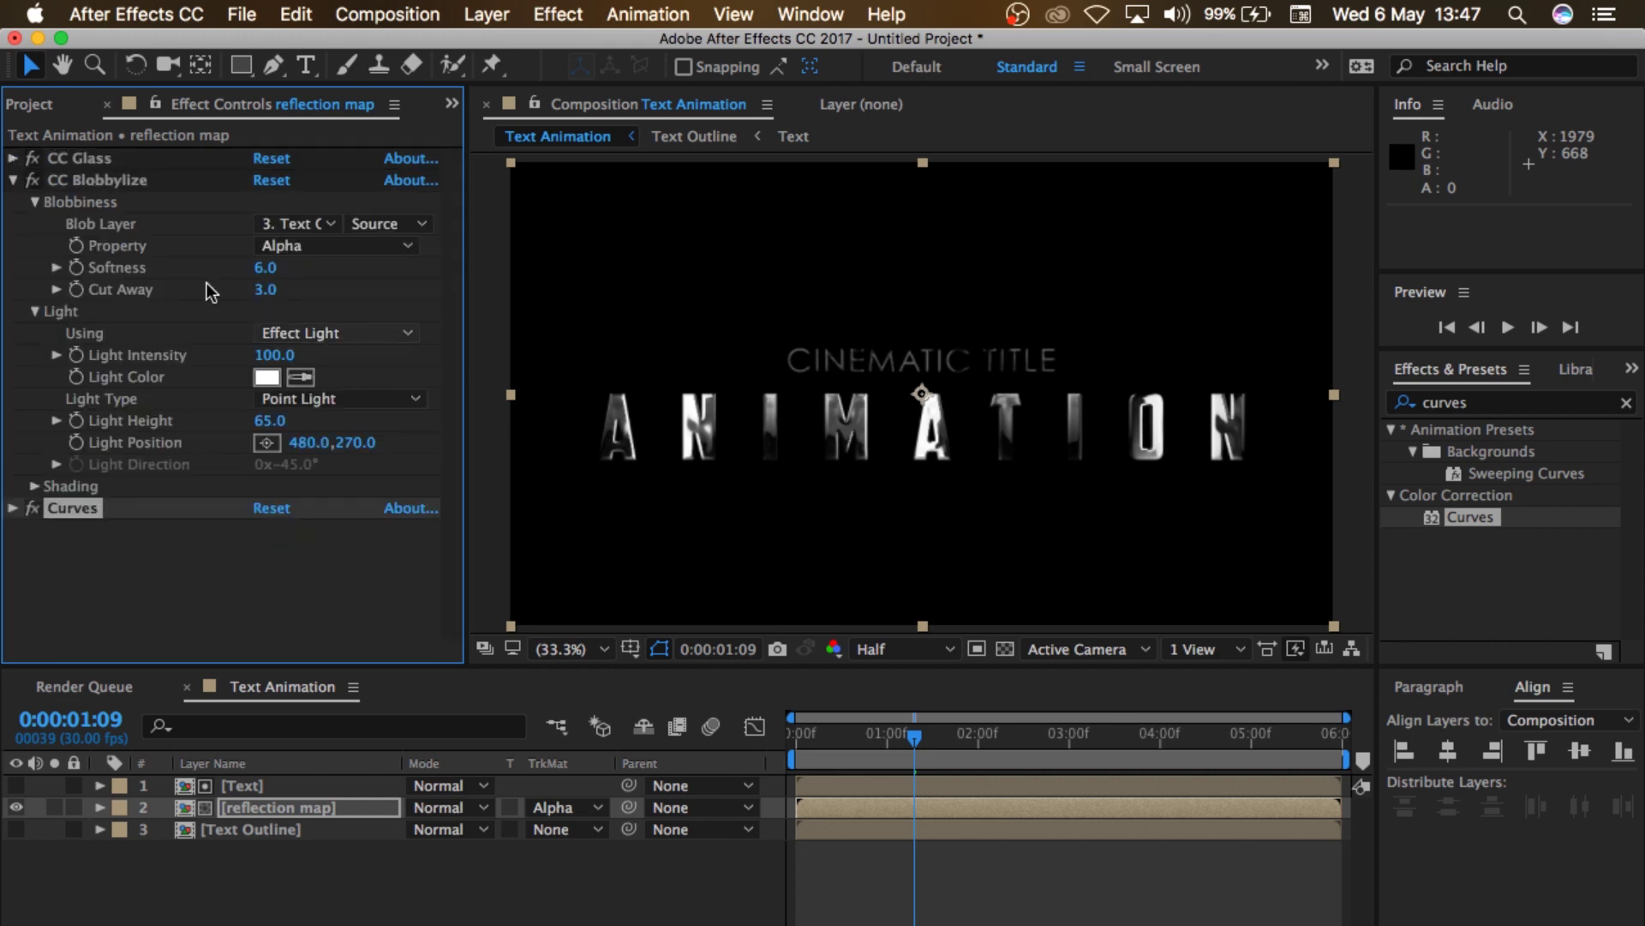
click(14, 181)
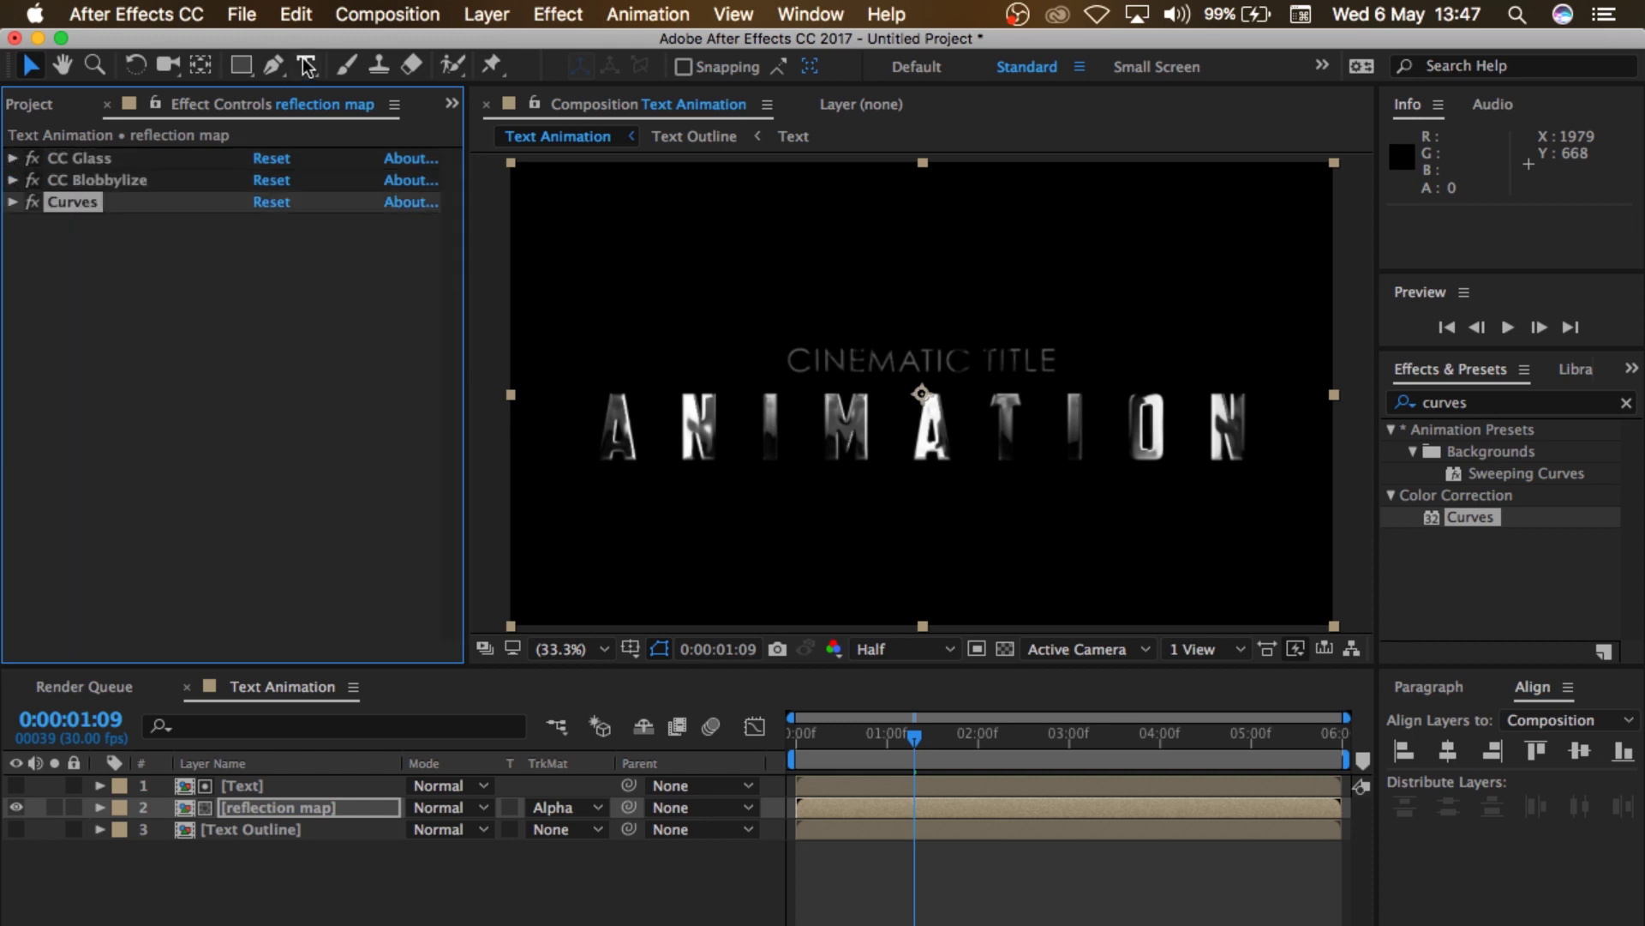
Step: Create a new composition named Main Composition
click(387, 15)
click(404, 47)
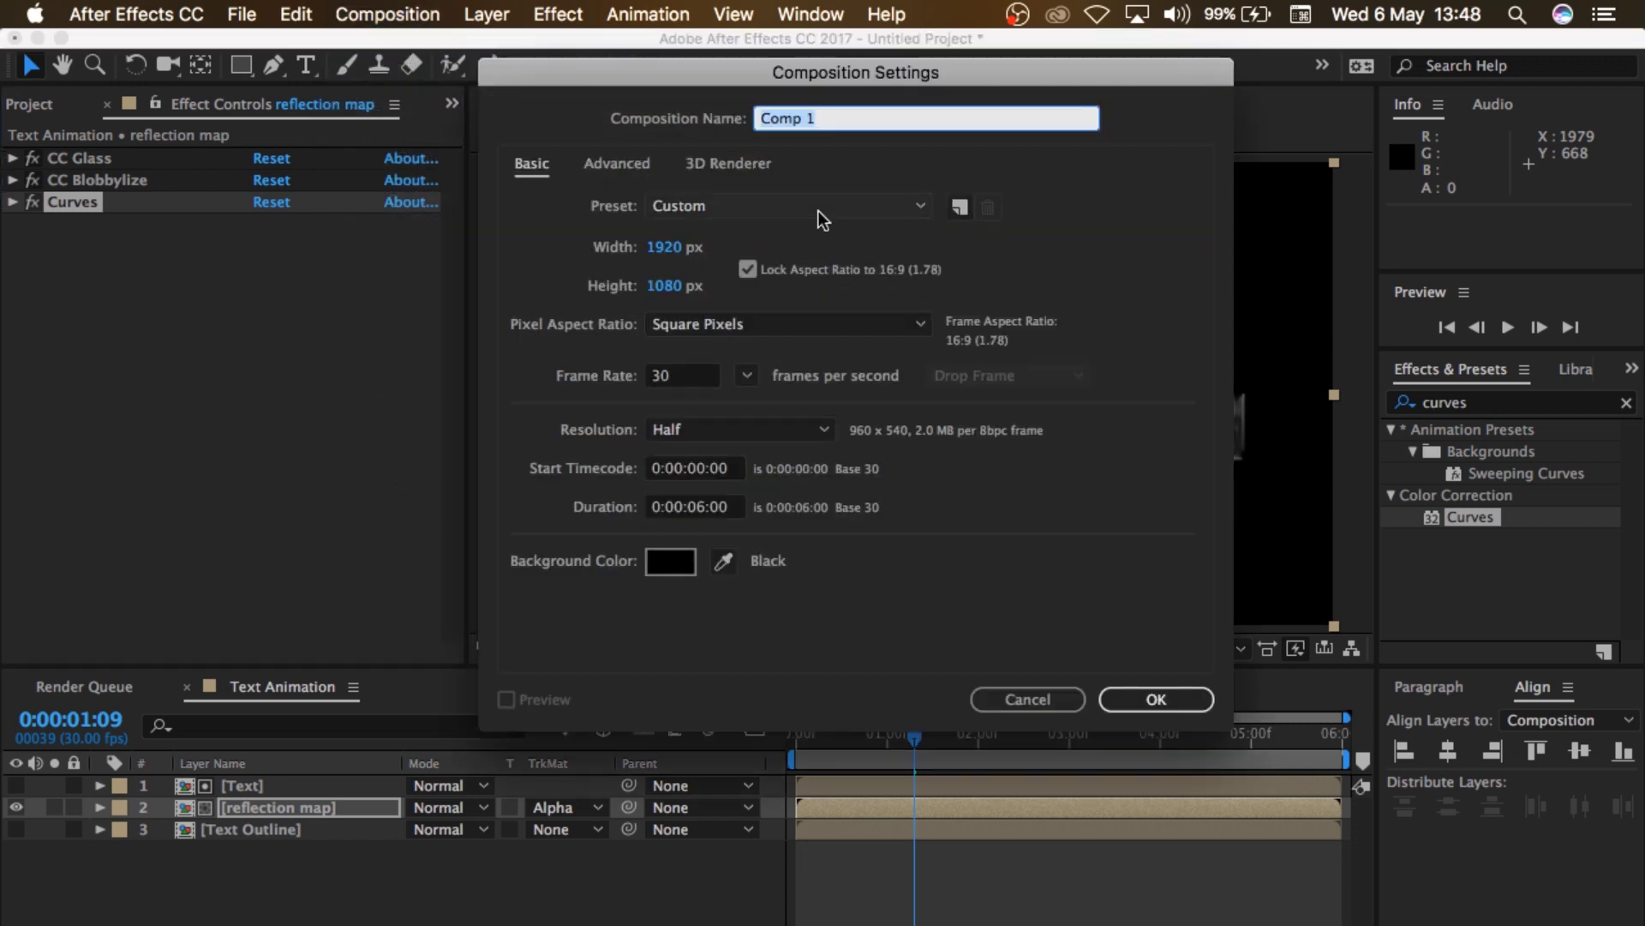
text(Mai)
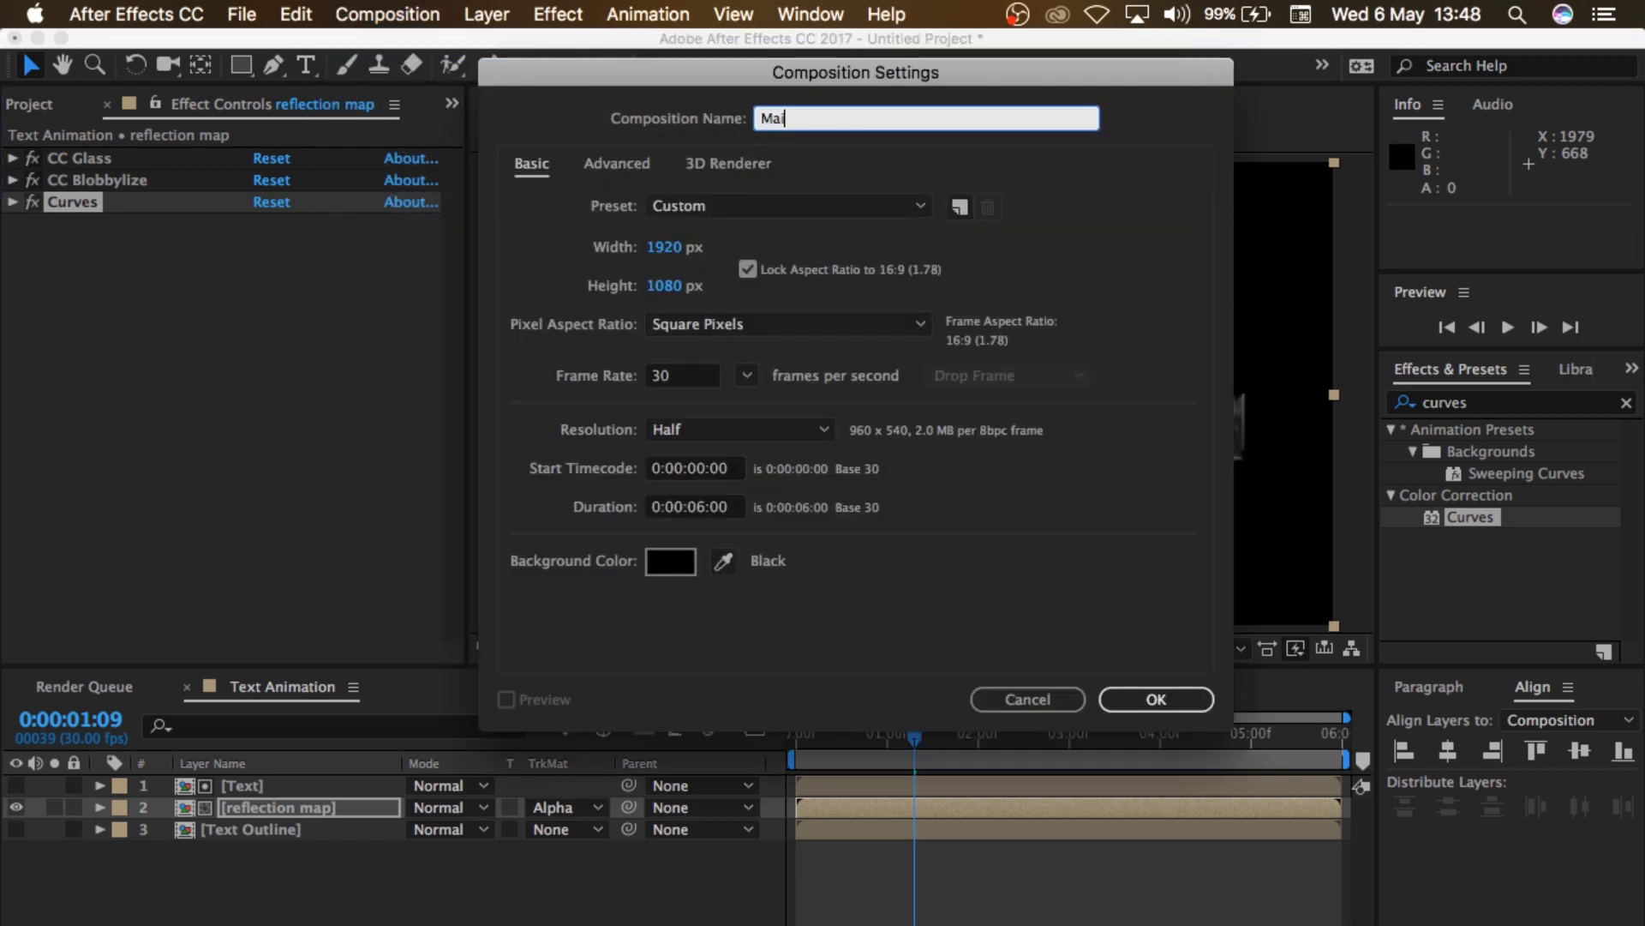
text(n Composit)
key(Return)
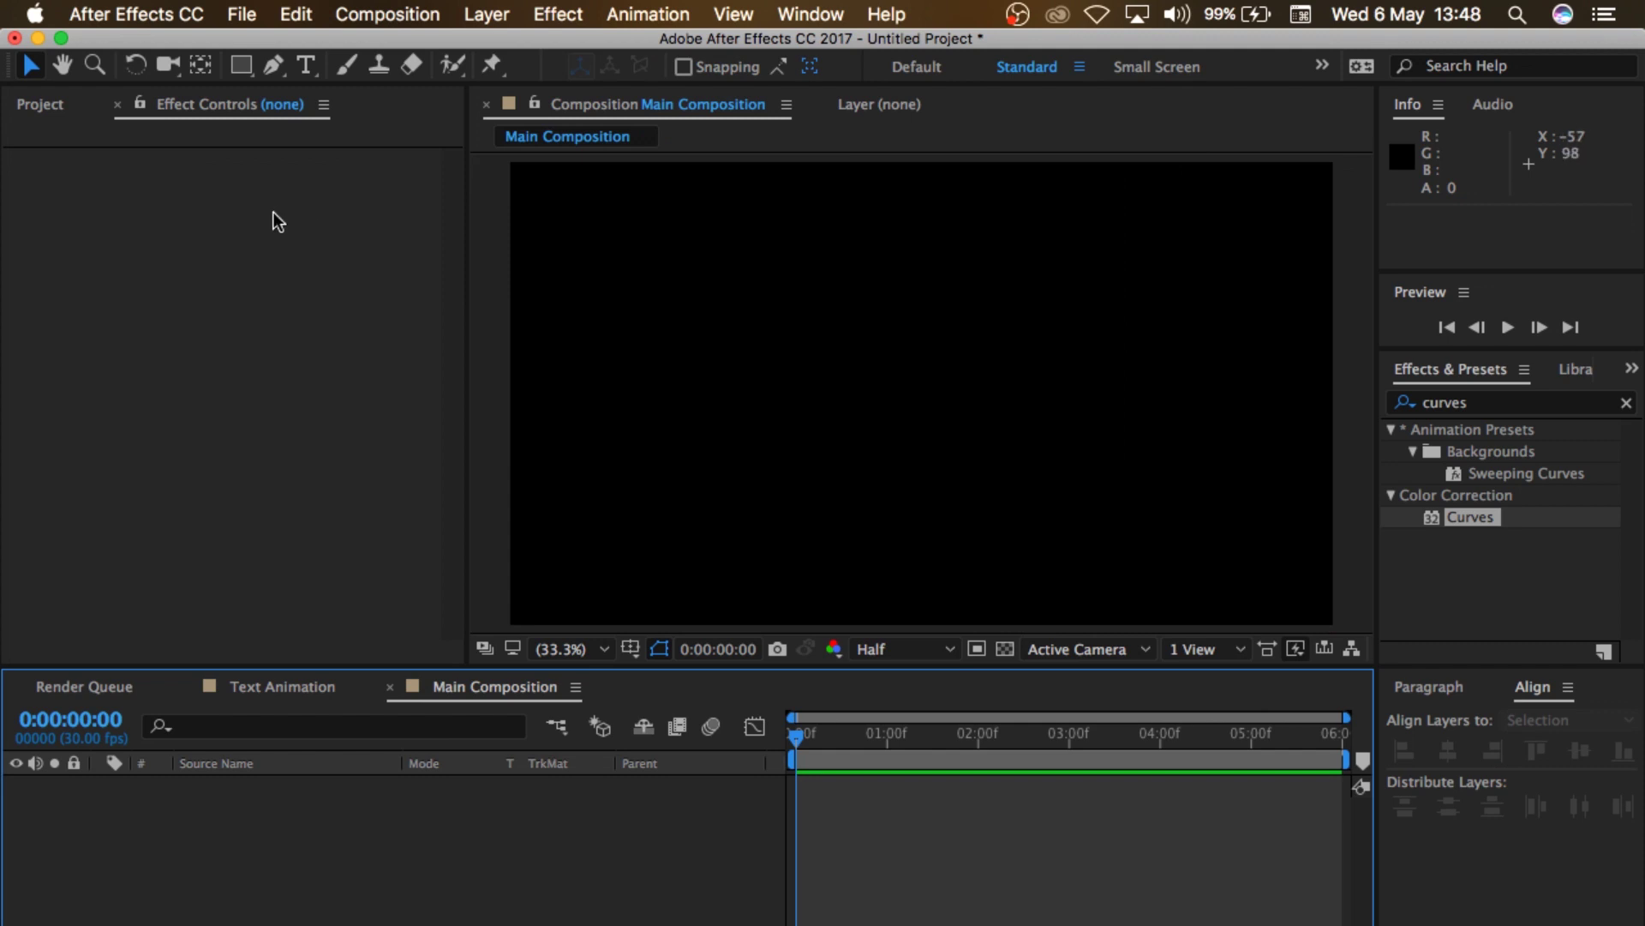
Step: Add Background.mp4 to Main Composition and place the Text Animation composition above it
click(35, 107)
click(173, 341)
drag(173, 341, 285, 848)
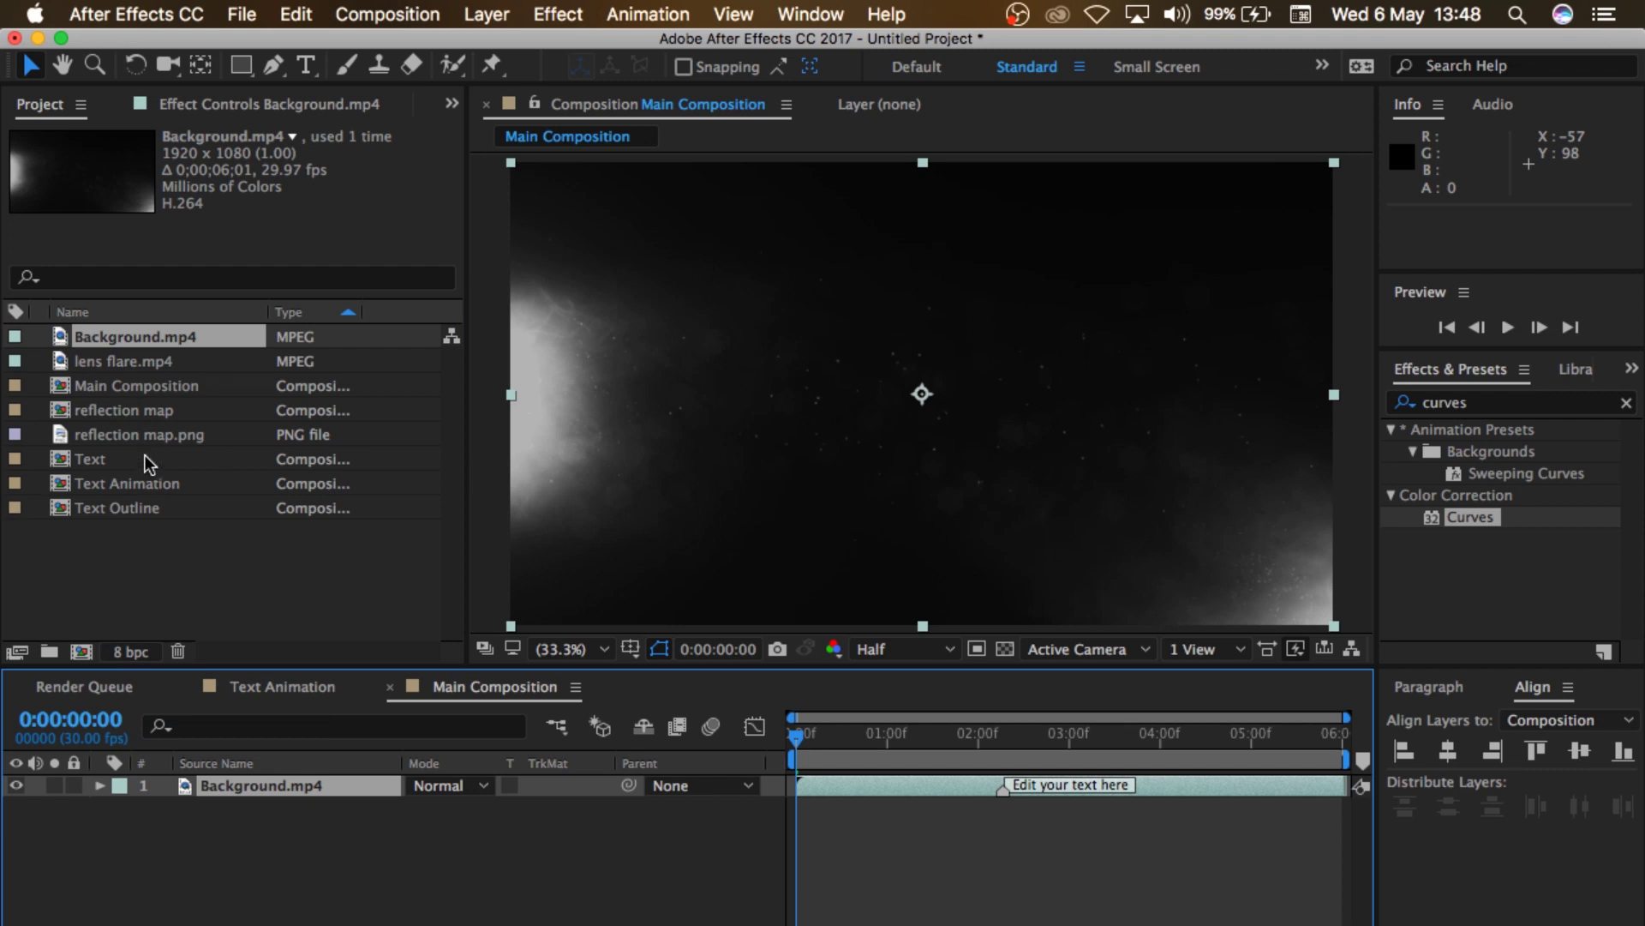
drag(143, 486, 259, 784)
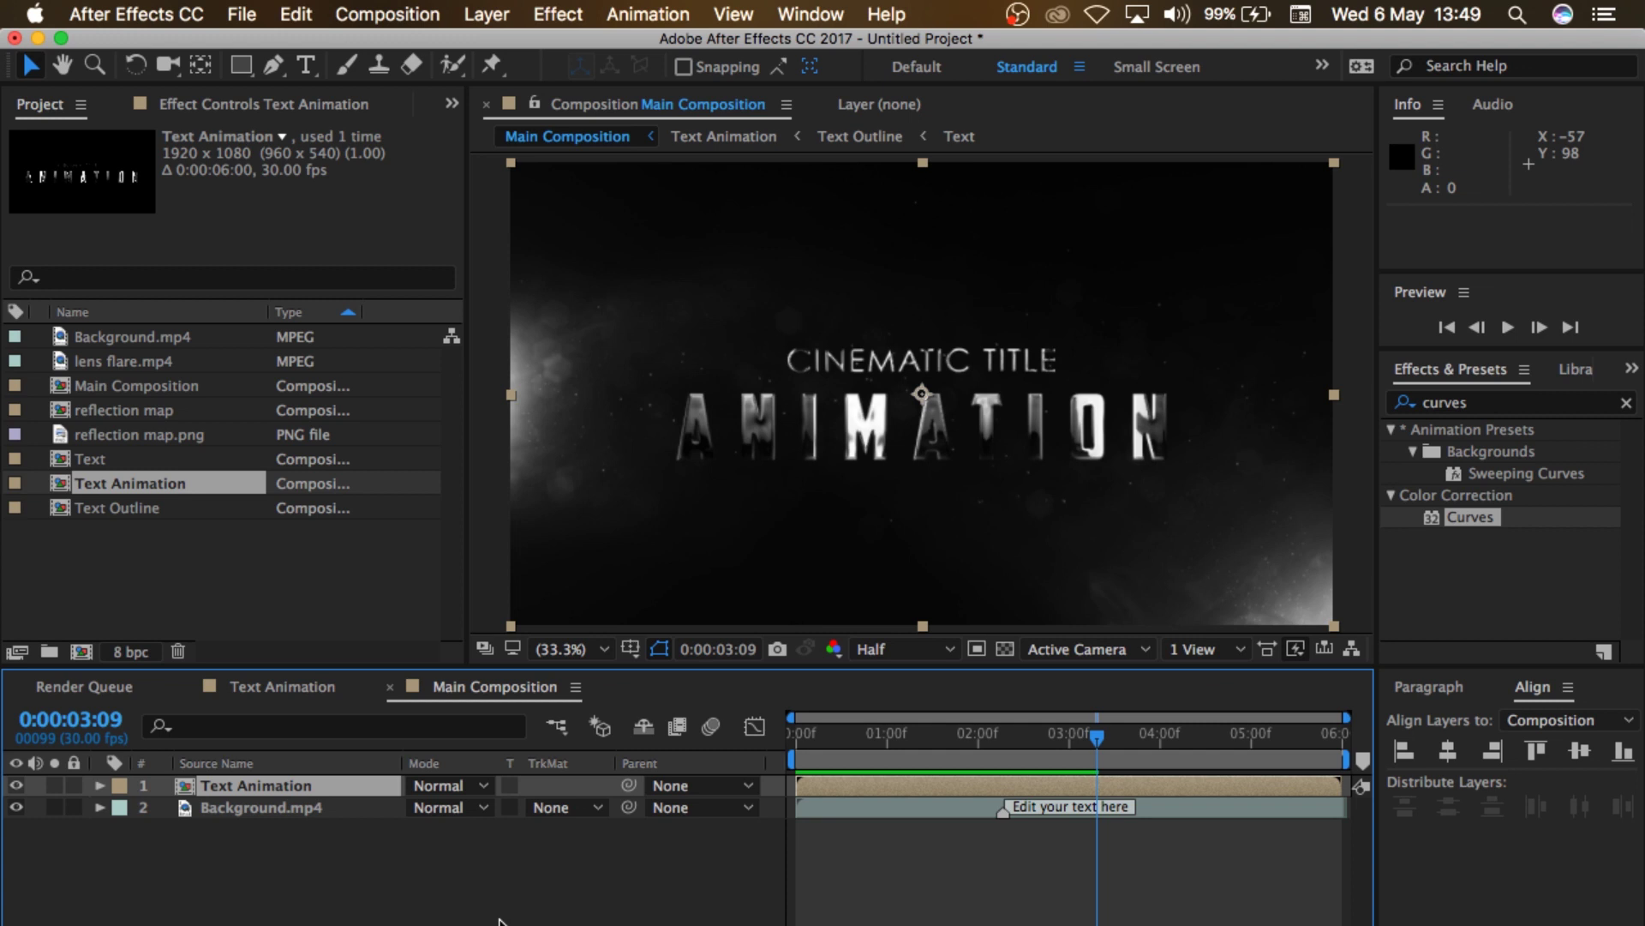
Step: Make the Text Animation layer 3D and add a Position keyframe at 0:00:00:00
key(F4)
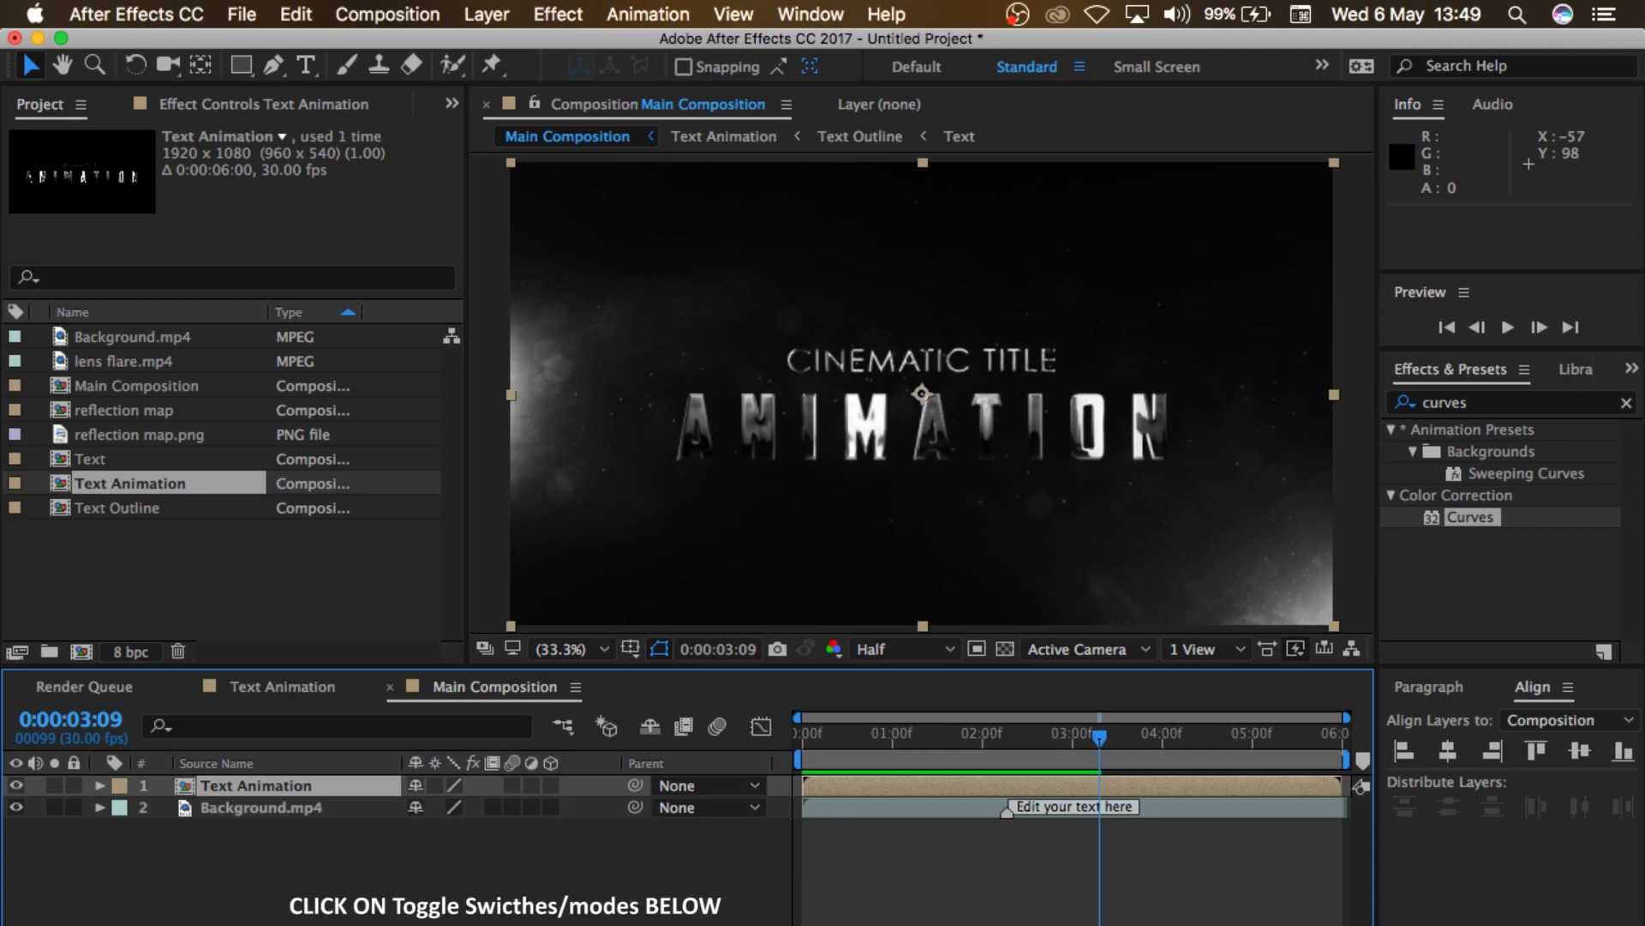
click(552, 785)
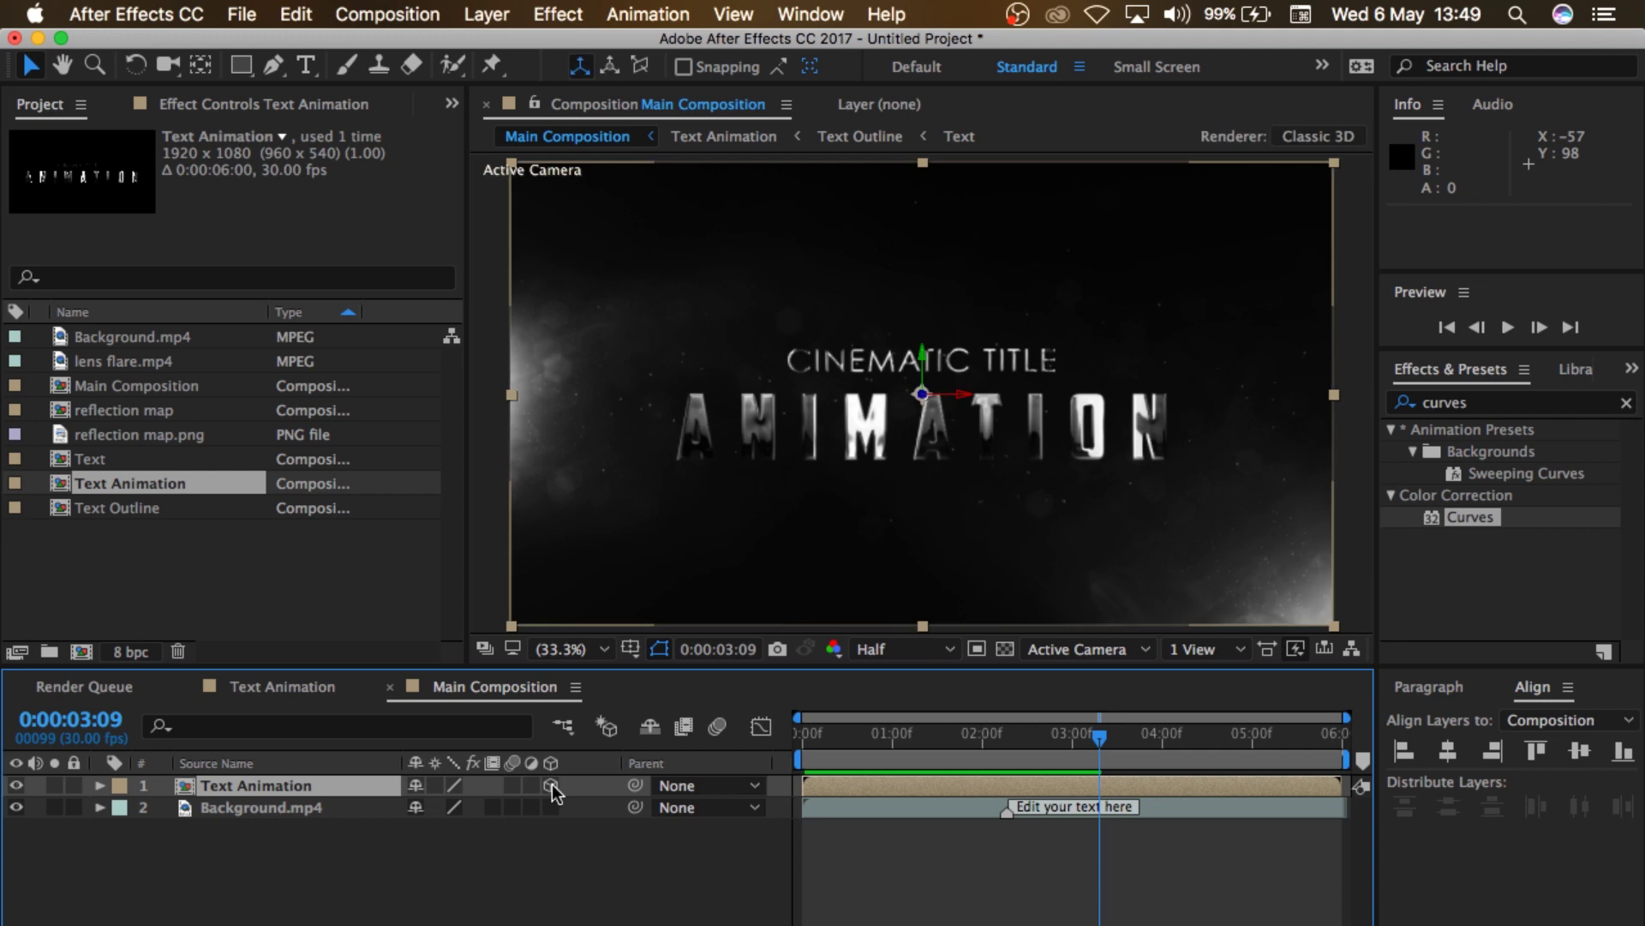
drag(1103, 738, 802, 742)
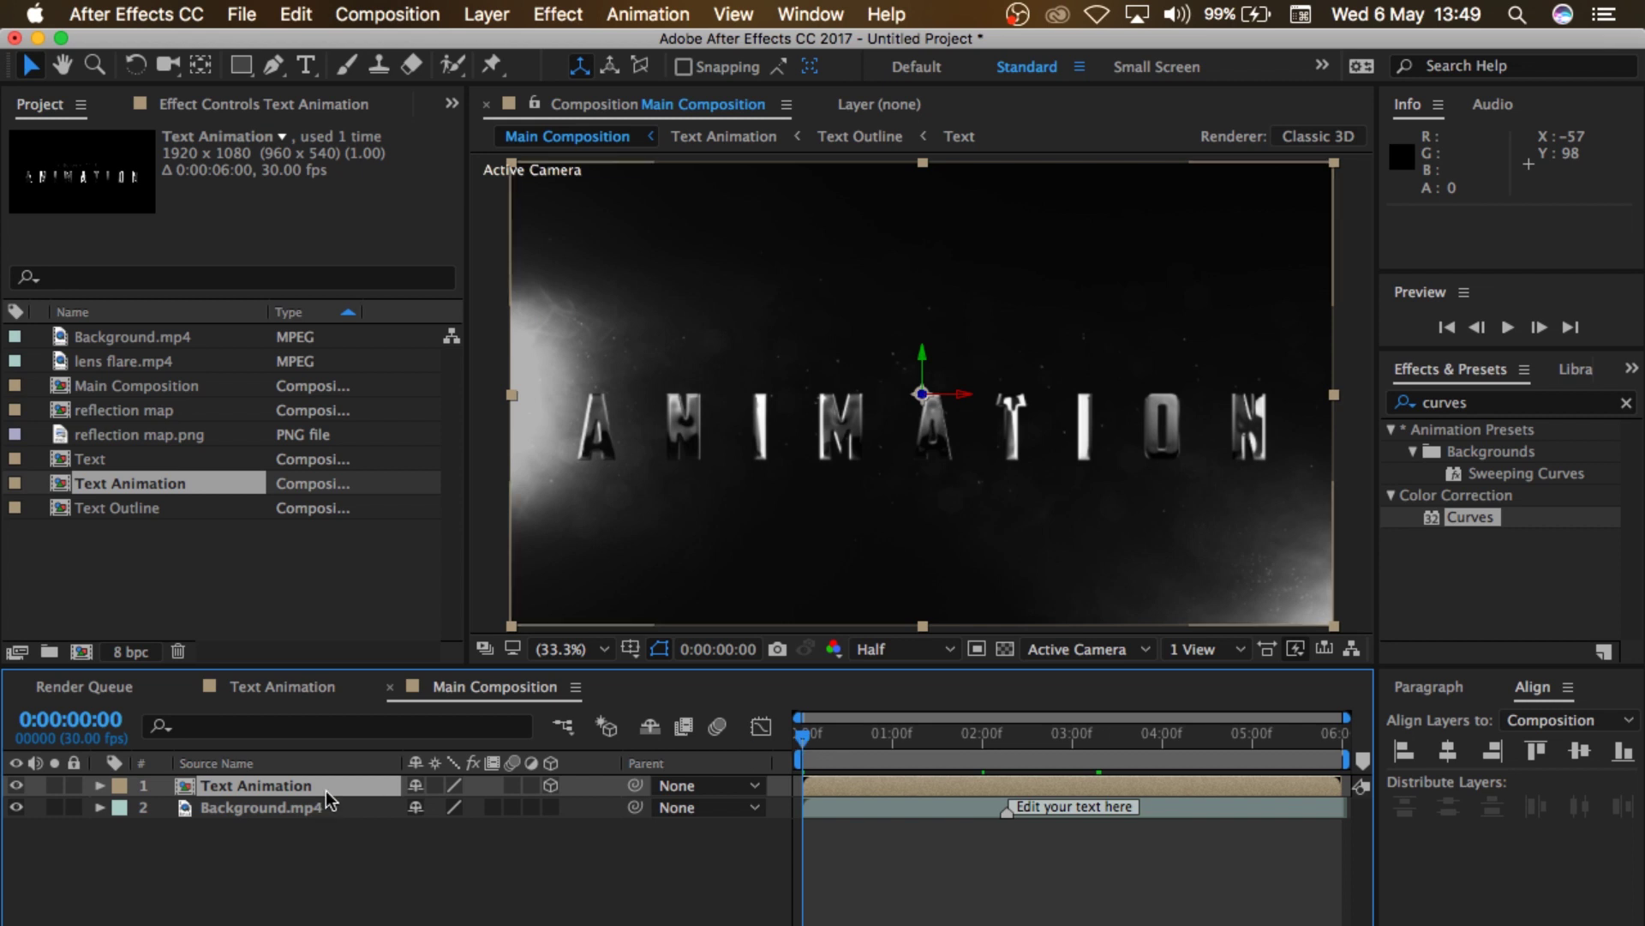
key(p)
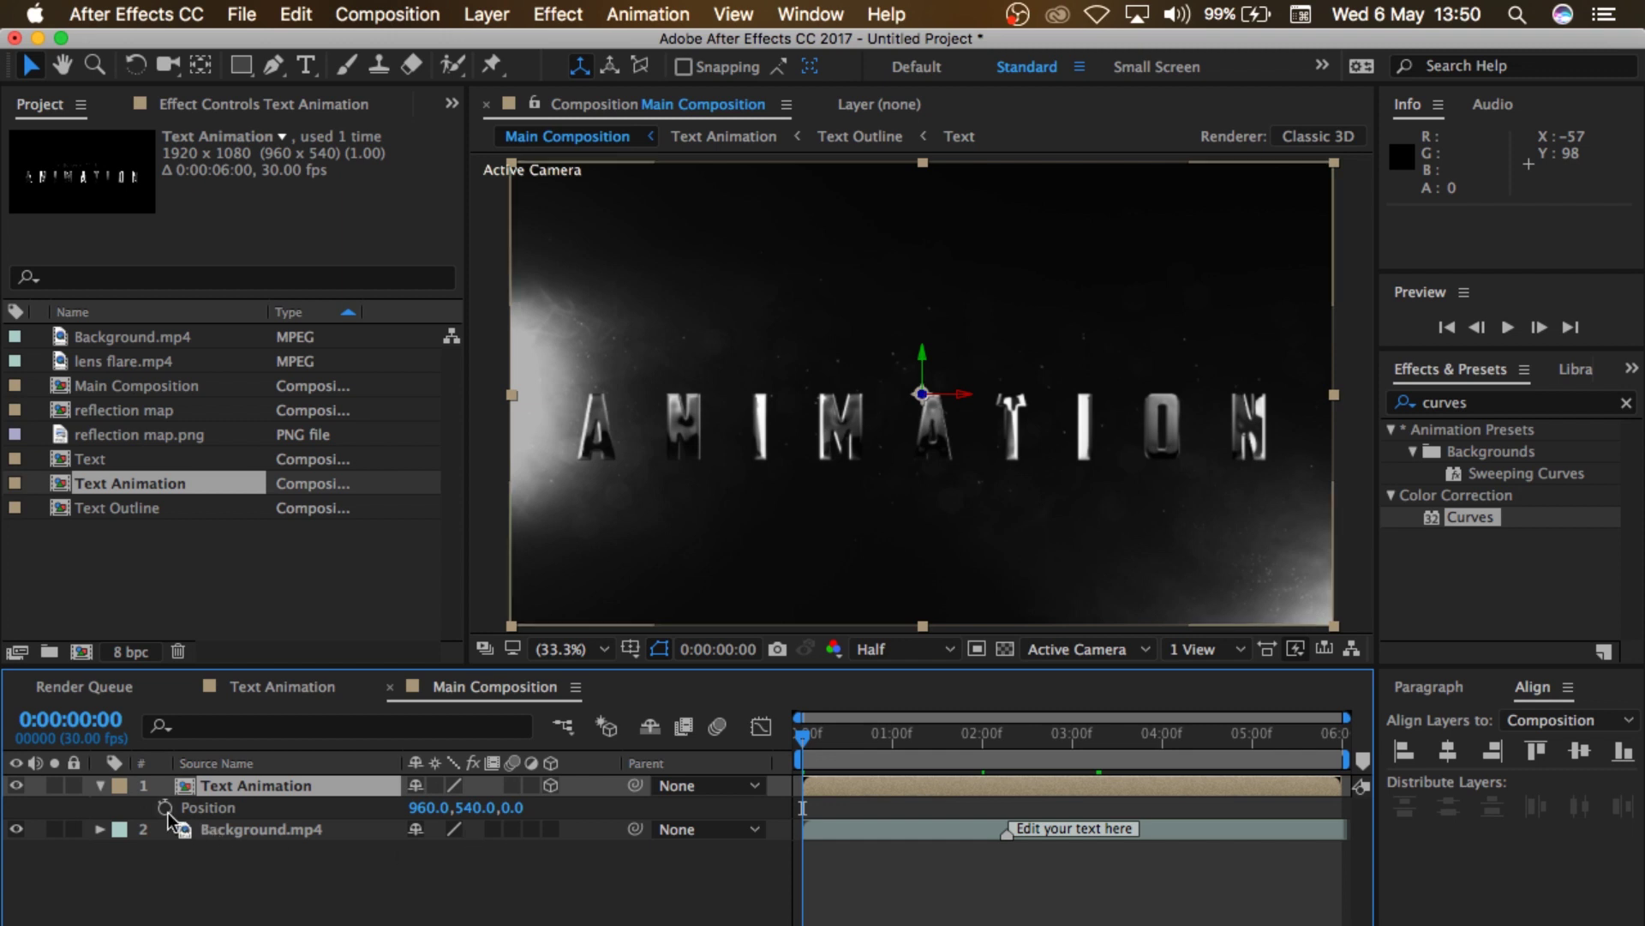
key(alt+shift+p)
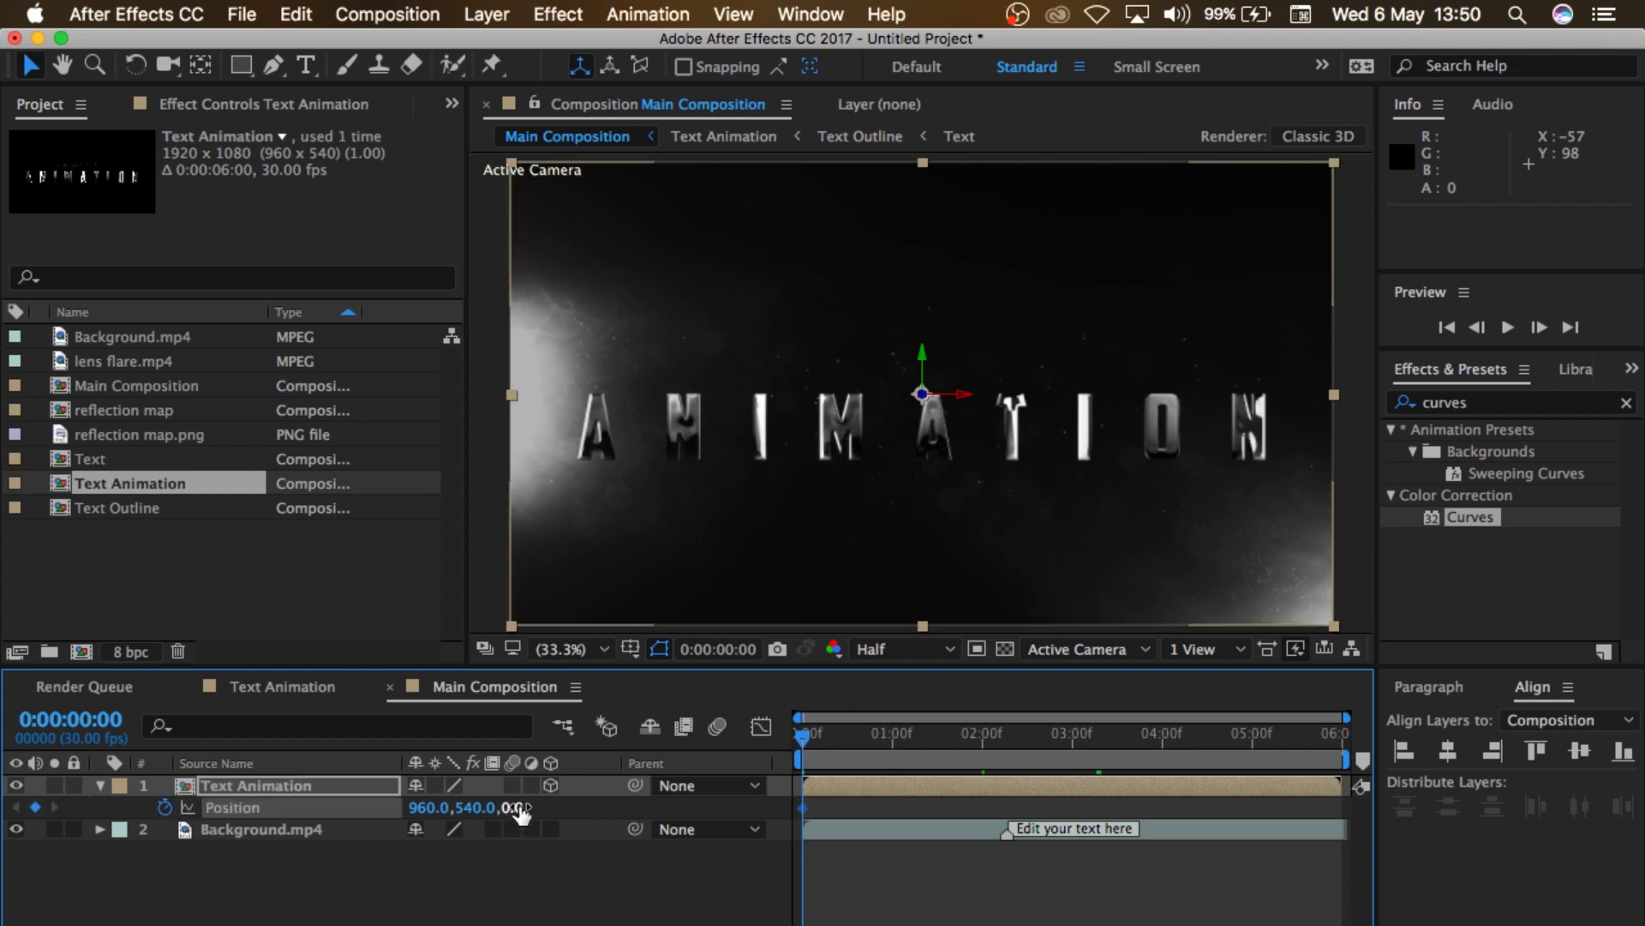
Step: Set the Z value of Text Animation's first Position keyframe to -2745 so the text starts out of view
drag(520, 808, 103, 896)
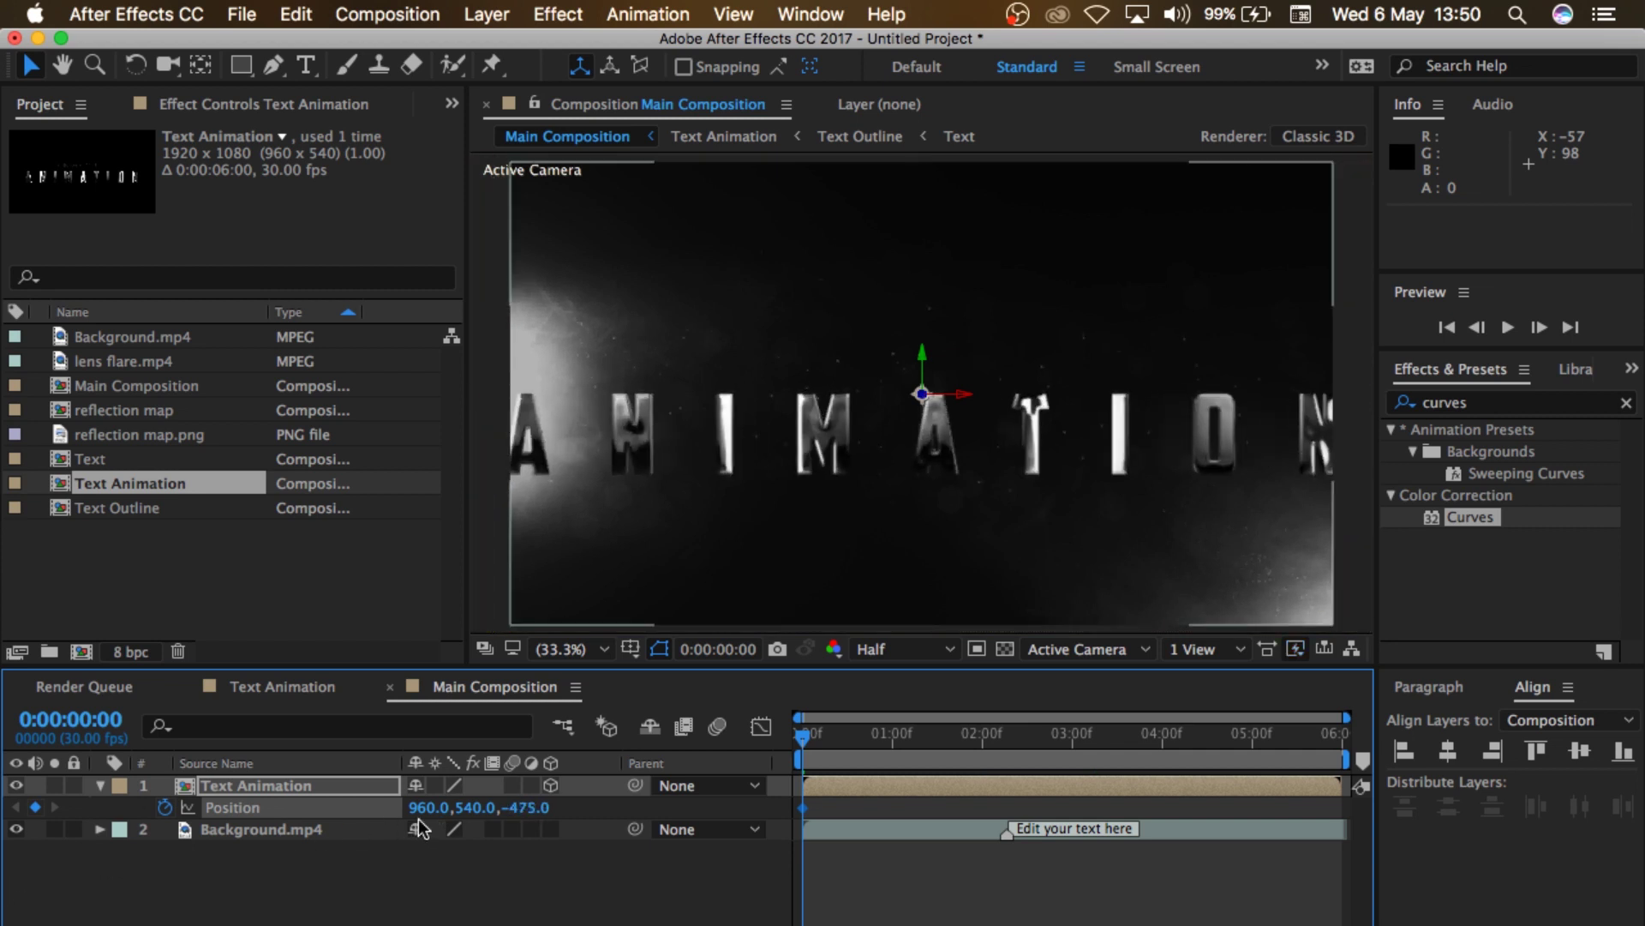
drag(43, 804, 4, 824)
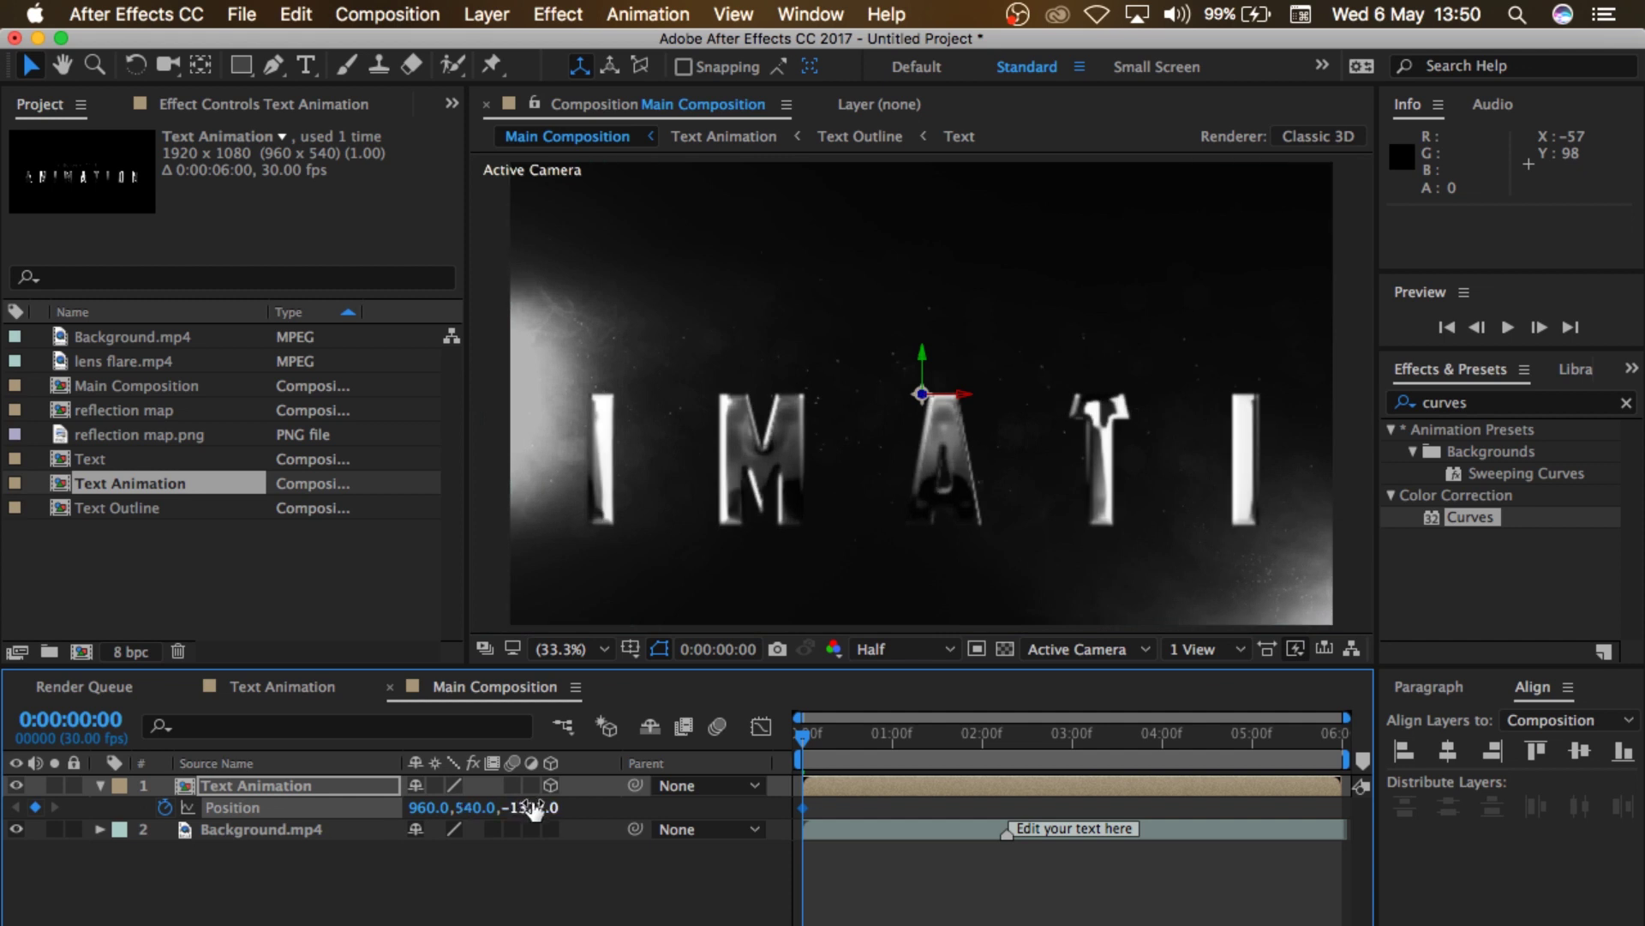
drag(527, 808, 476, 823)
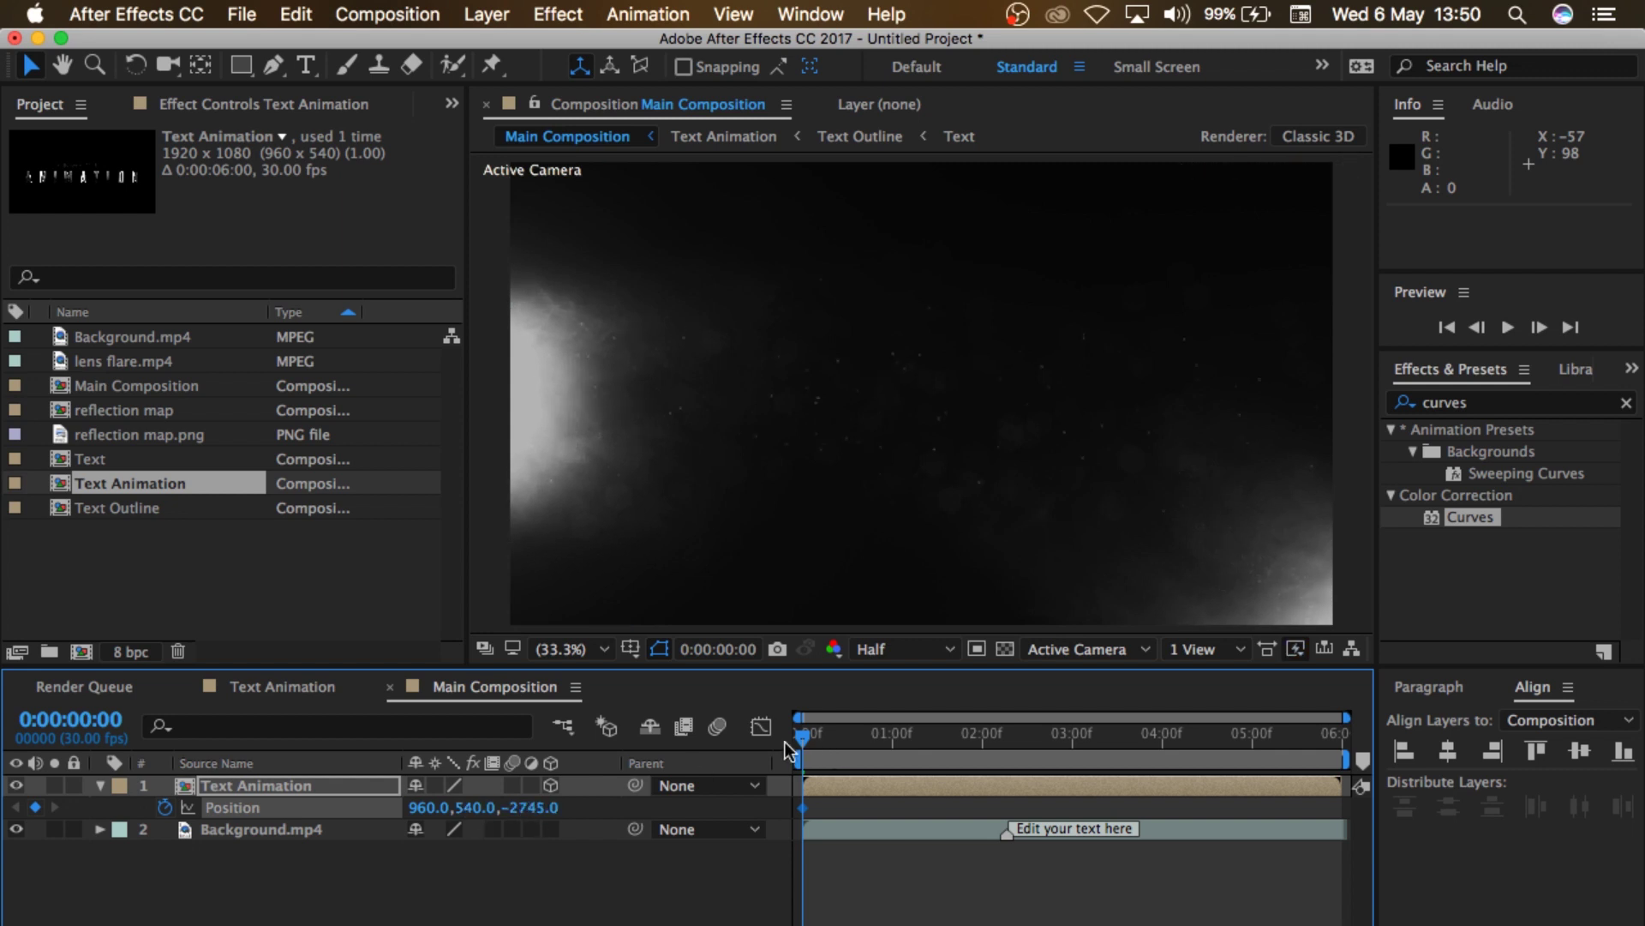
Step: Add a second Position keyframe for Text Animation at 0:00:01:25 with a Z value of 0
drag(809, 741, 972, 756)
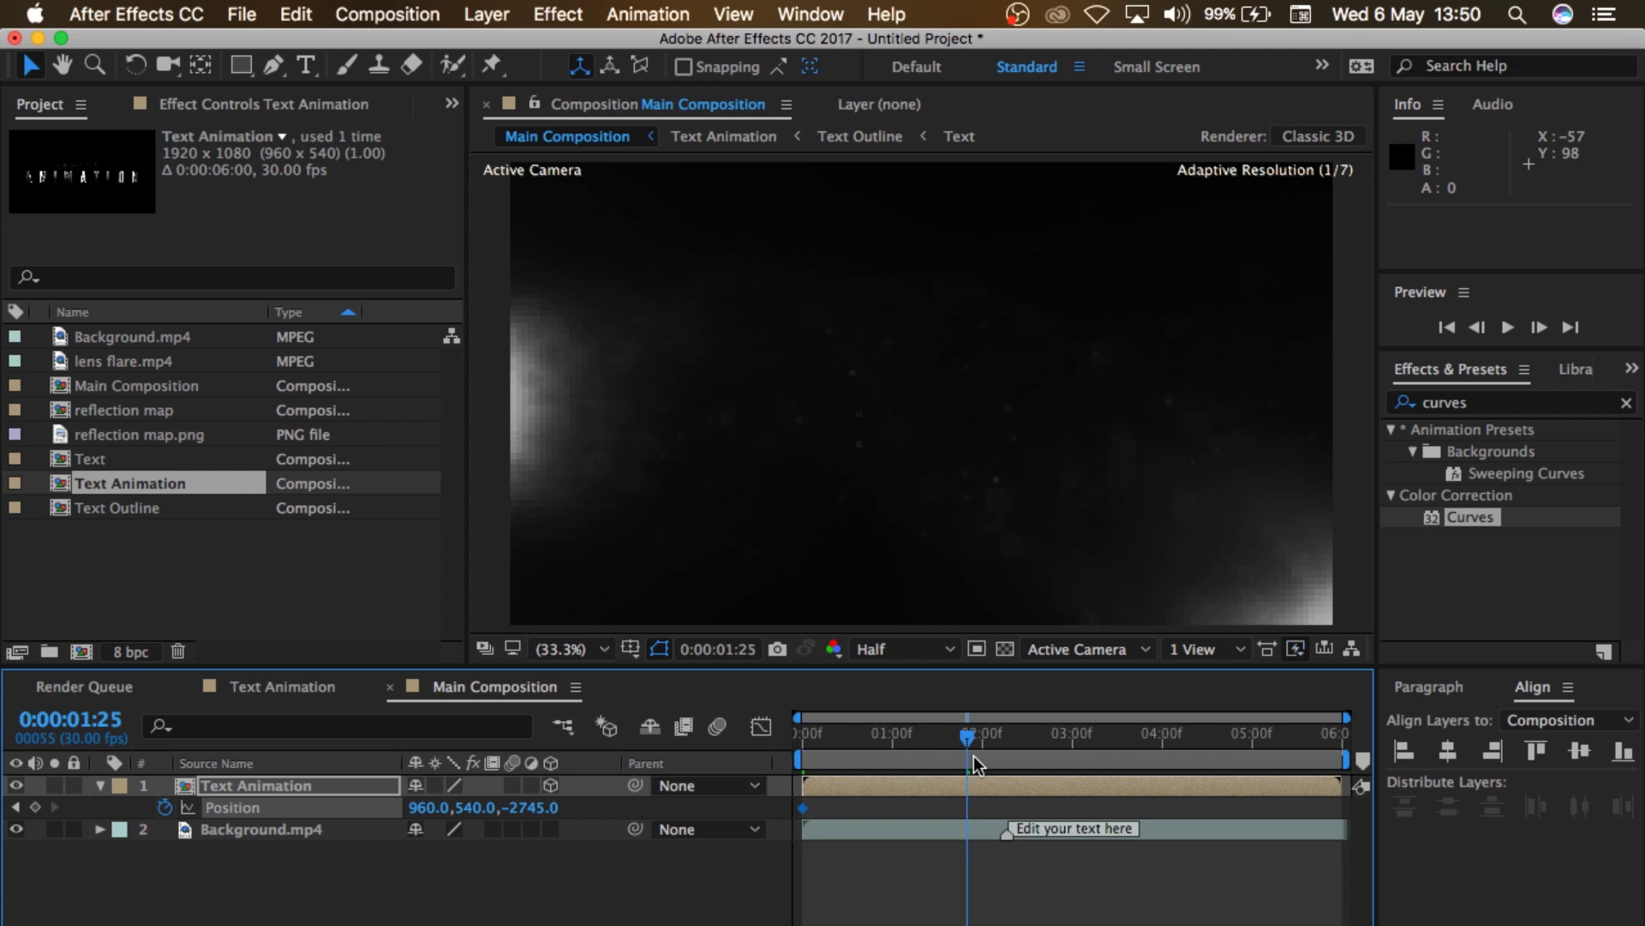
click(530, 807)
text(0)
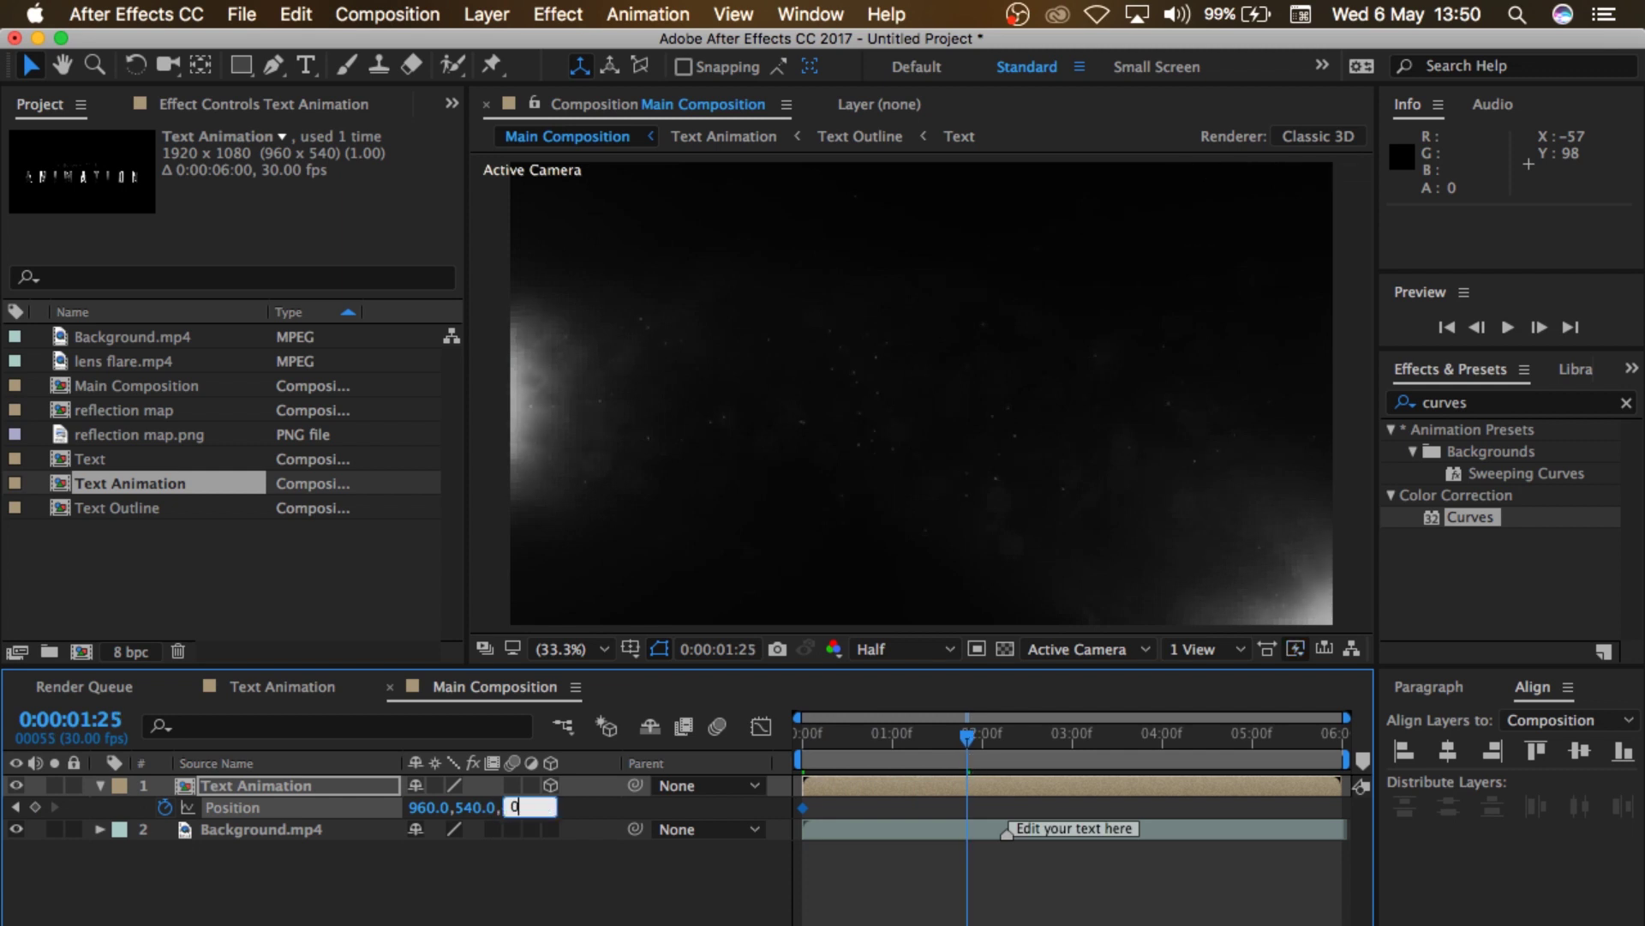
key(Return)
Step: Play Main Composition from the start to check the text's movement
click(801, 739)
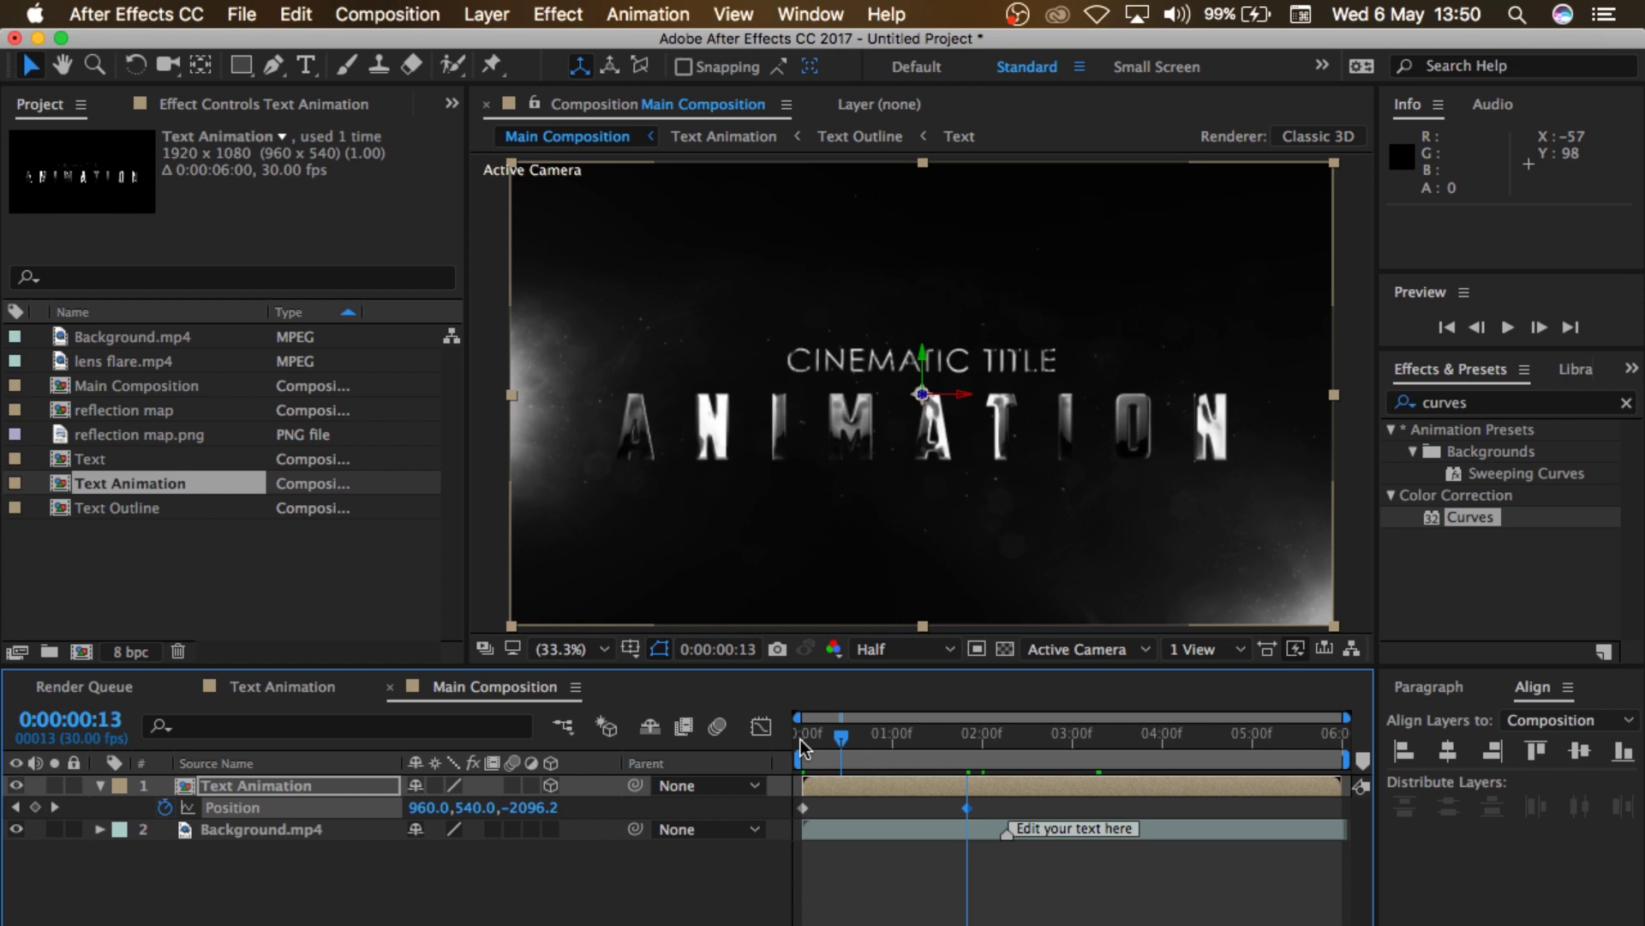
key(space)
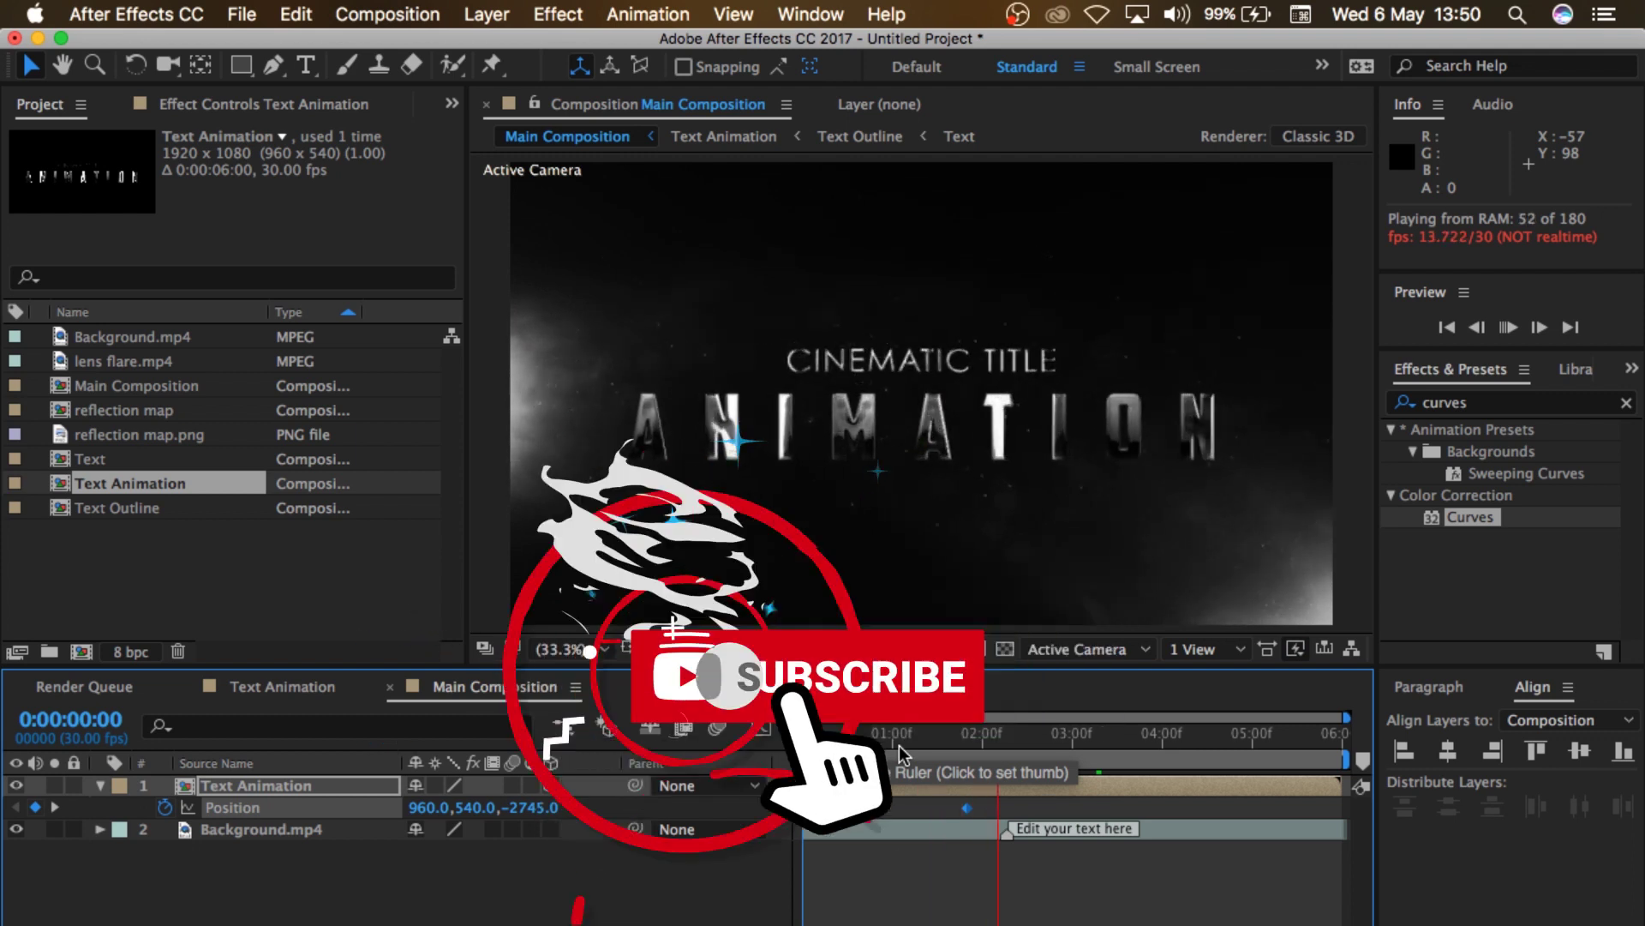
key(space)
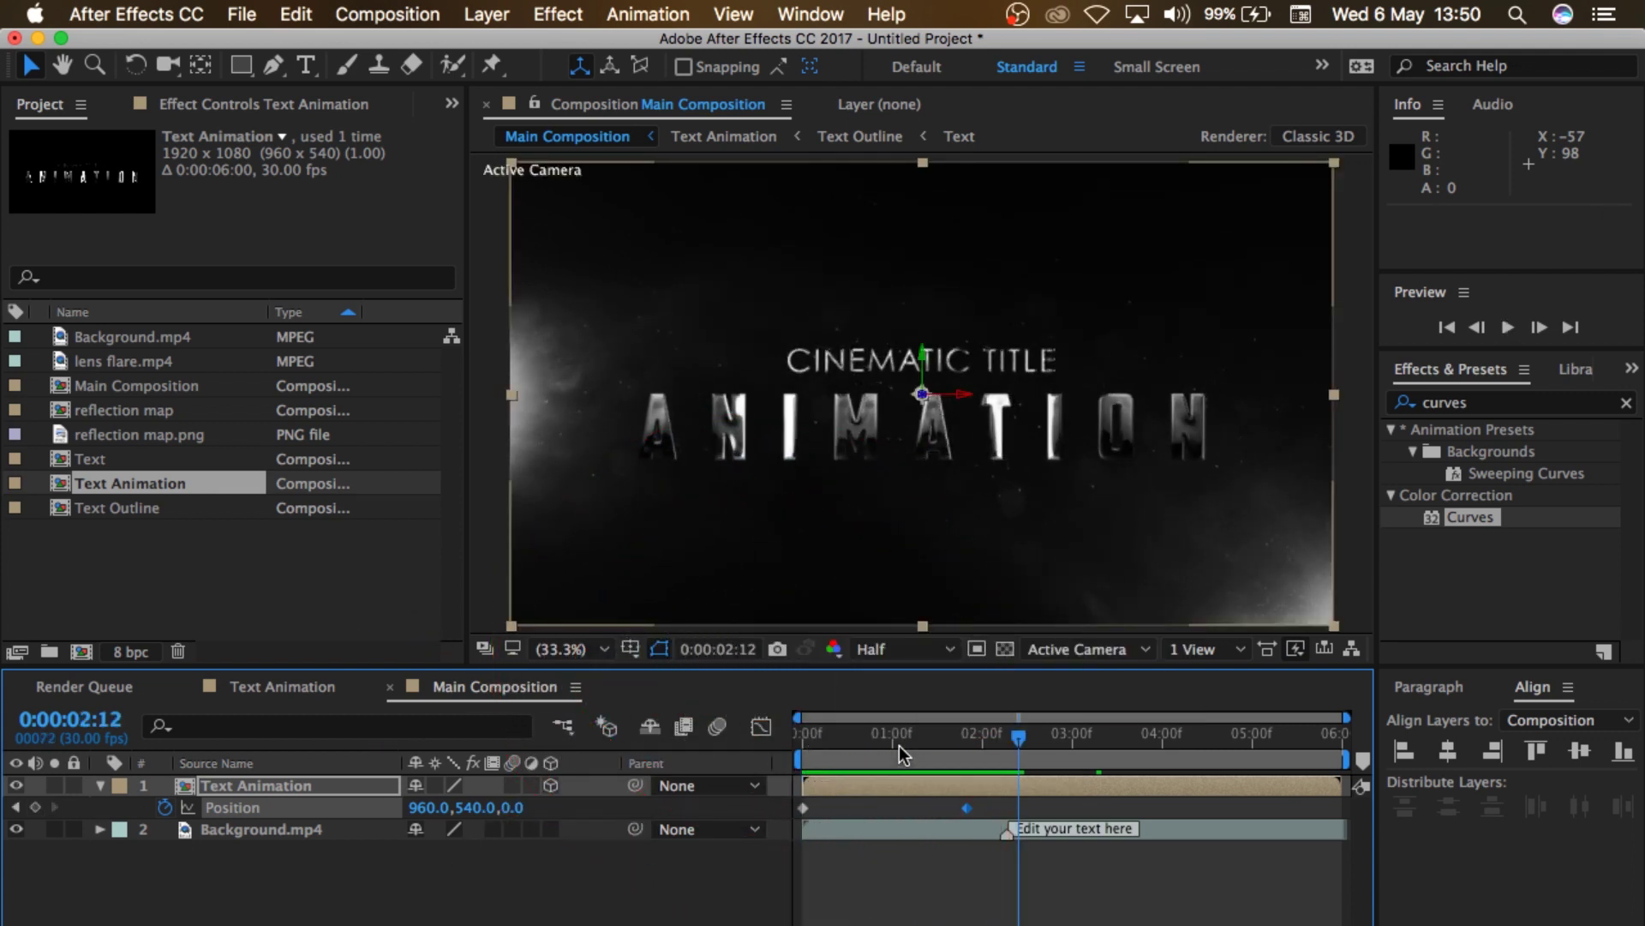
Step: Try to apply Easy Ease to both Position keyframes of the Text Animation layer
click(995, 804)
drag(994, 803, 797, 818)
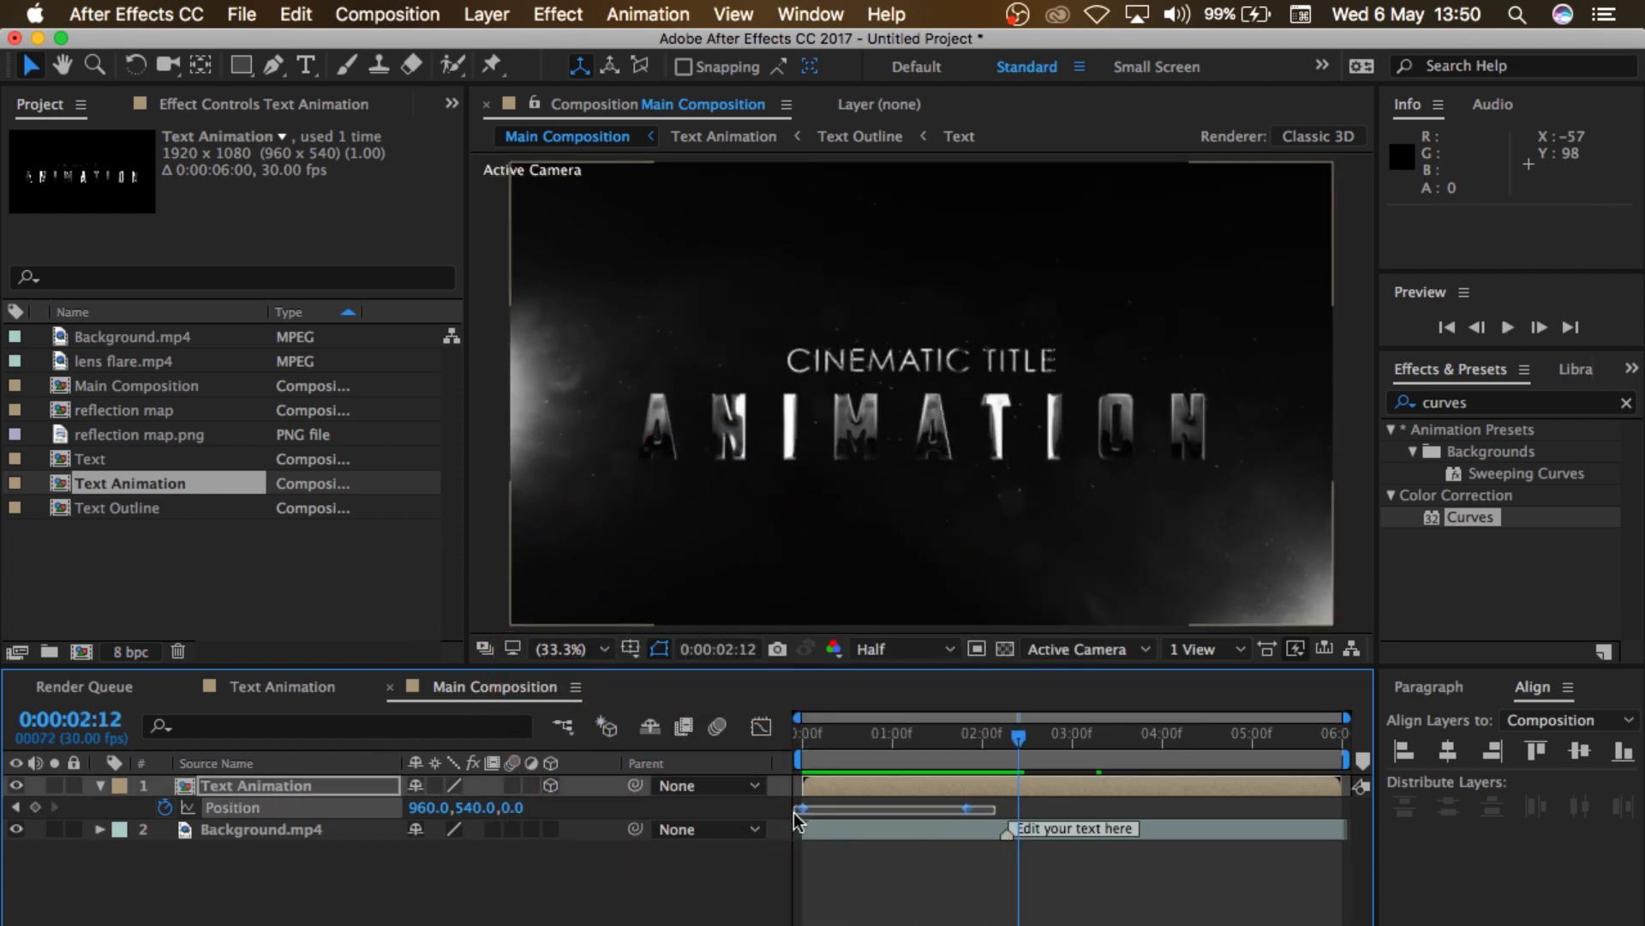
right_click(968, 808)
mouse_move(1071, 924)
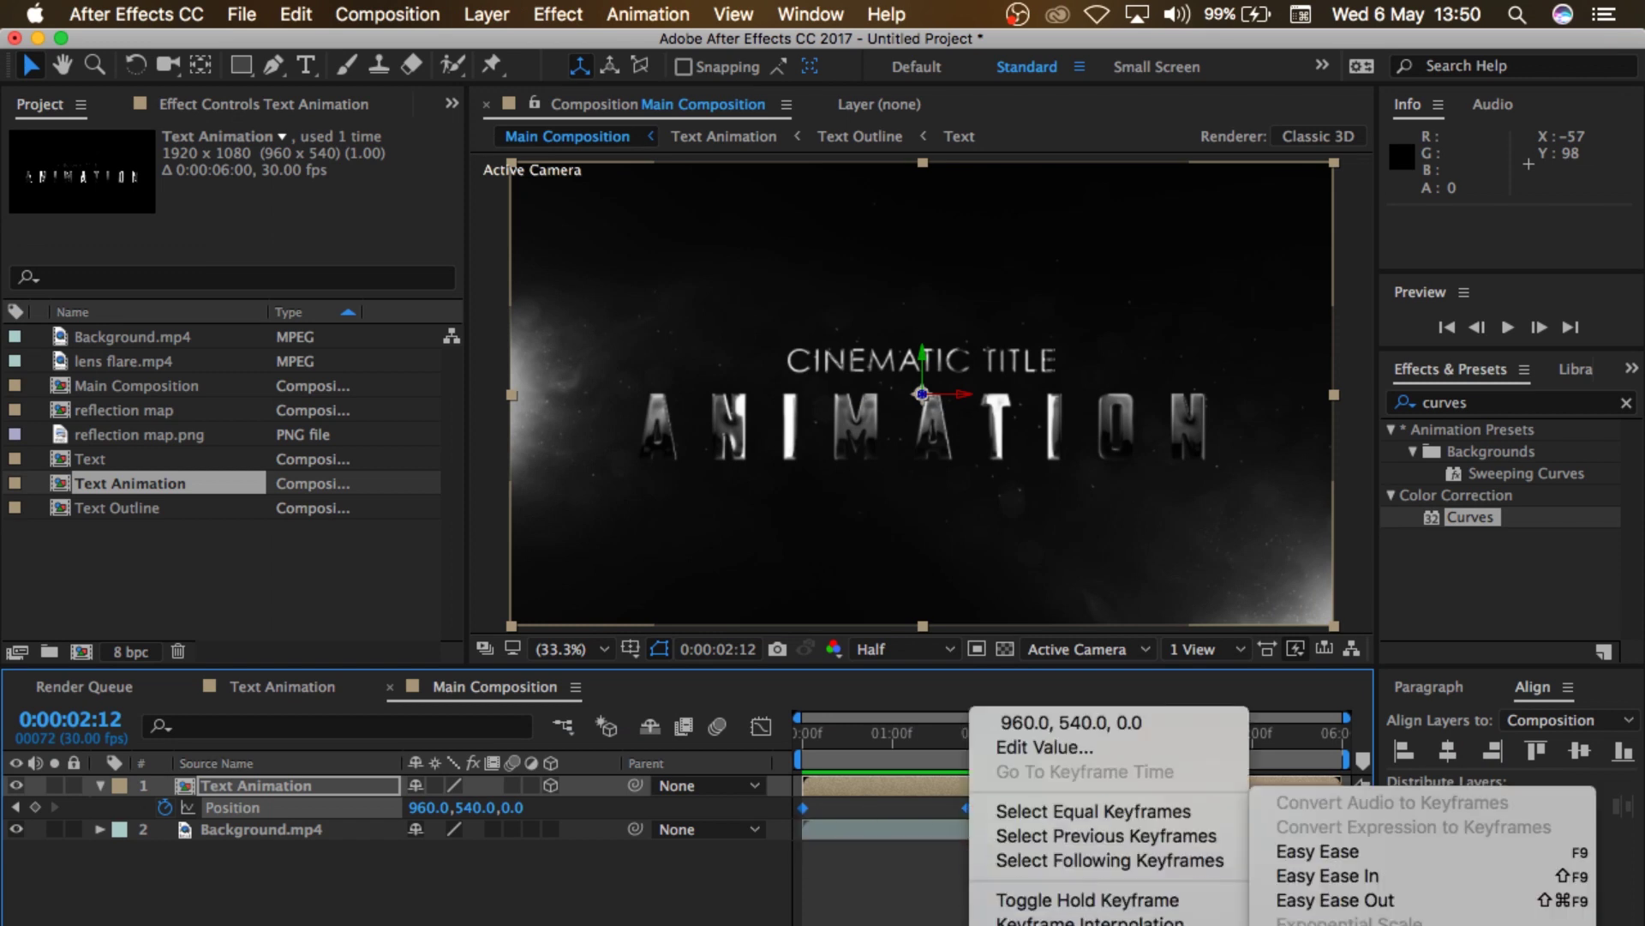
click(1387, 850)
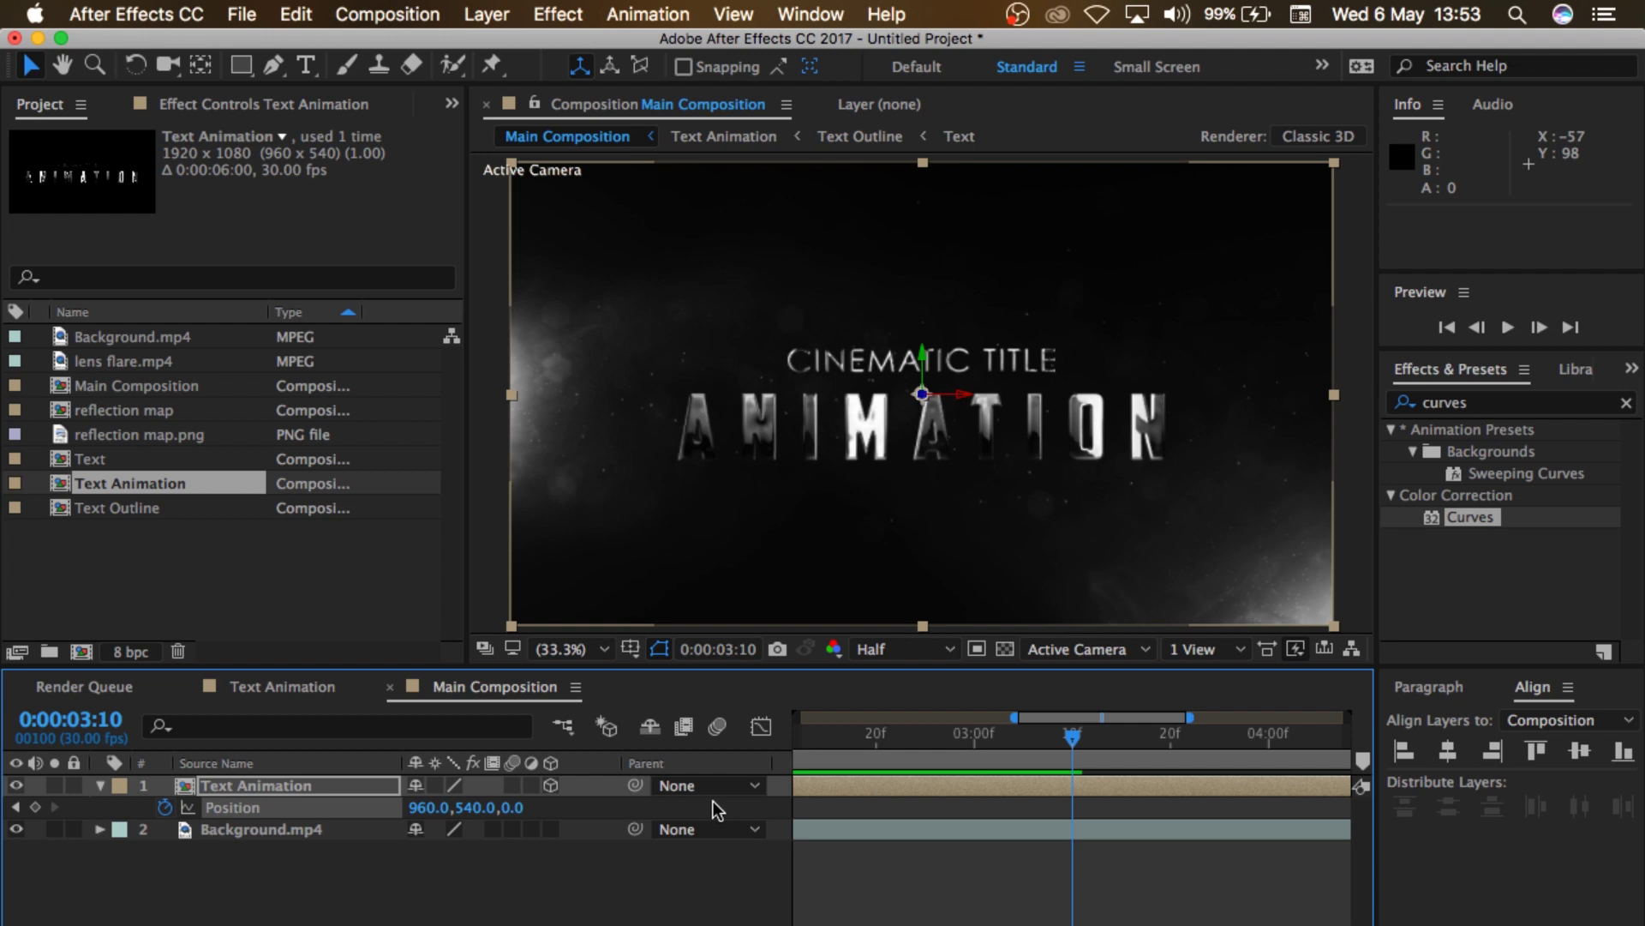
Step: Enable motion blur for Main Composition and its Text Animation layer, and show the full duration in the timeline
click(720, 730)
click(513, 786)
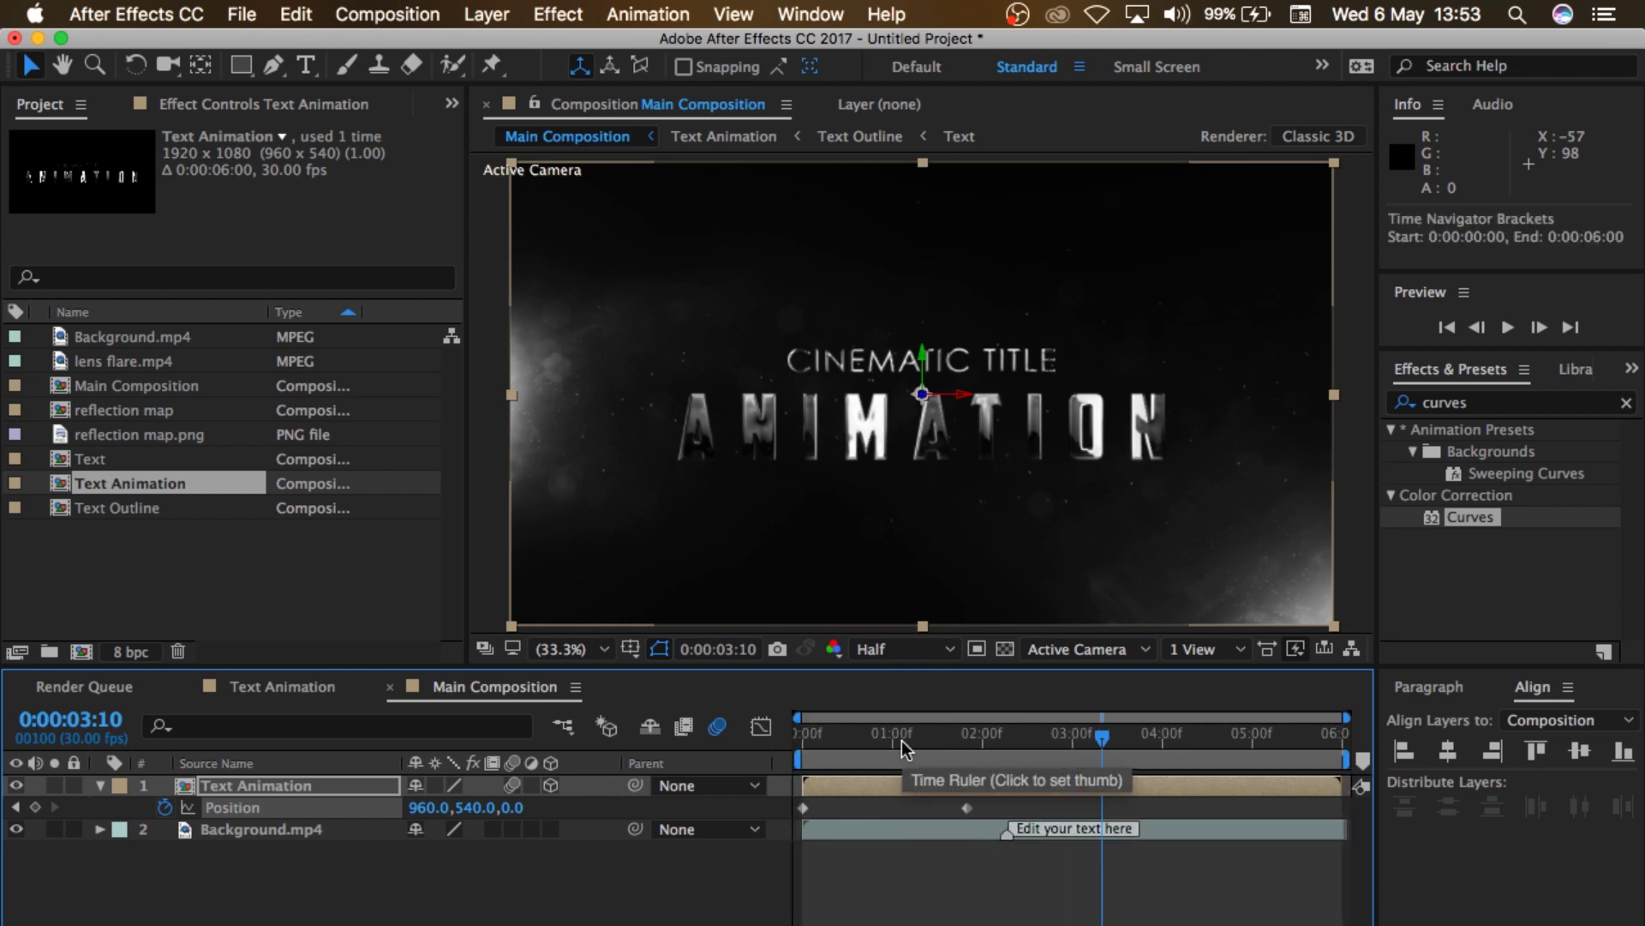
key(;)
Step: Preview the motion-blurred text movement from about 0:00:00:28
drag(806, 740, 888, 740)
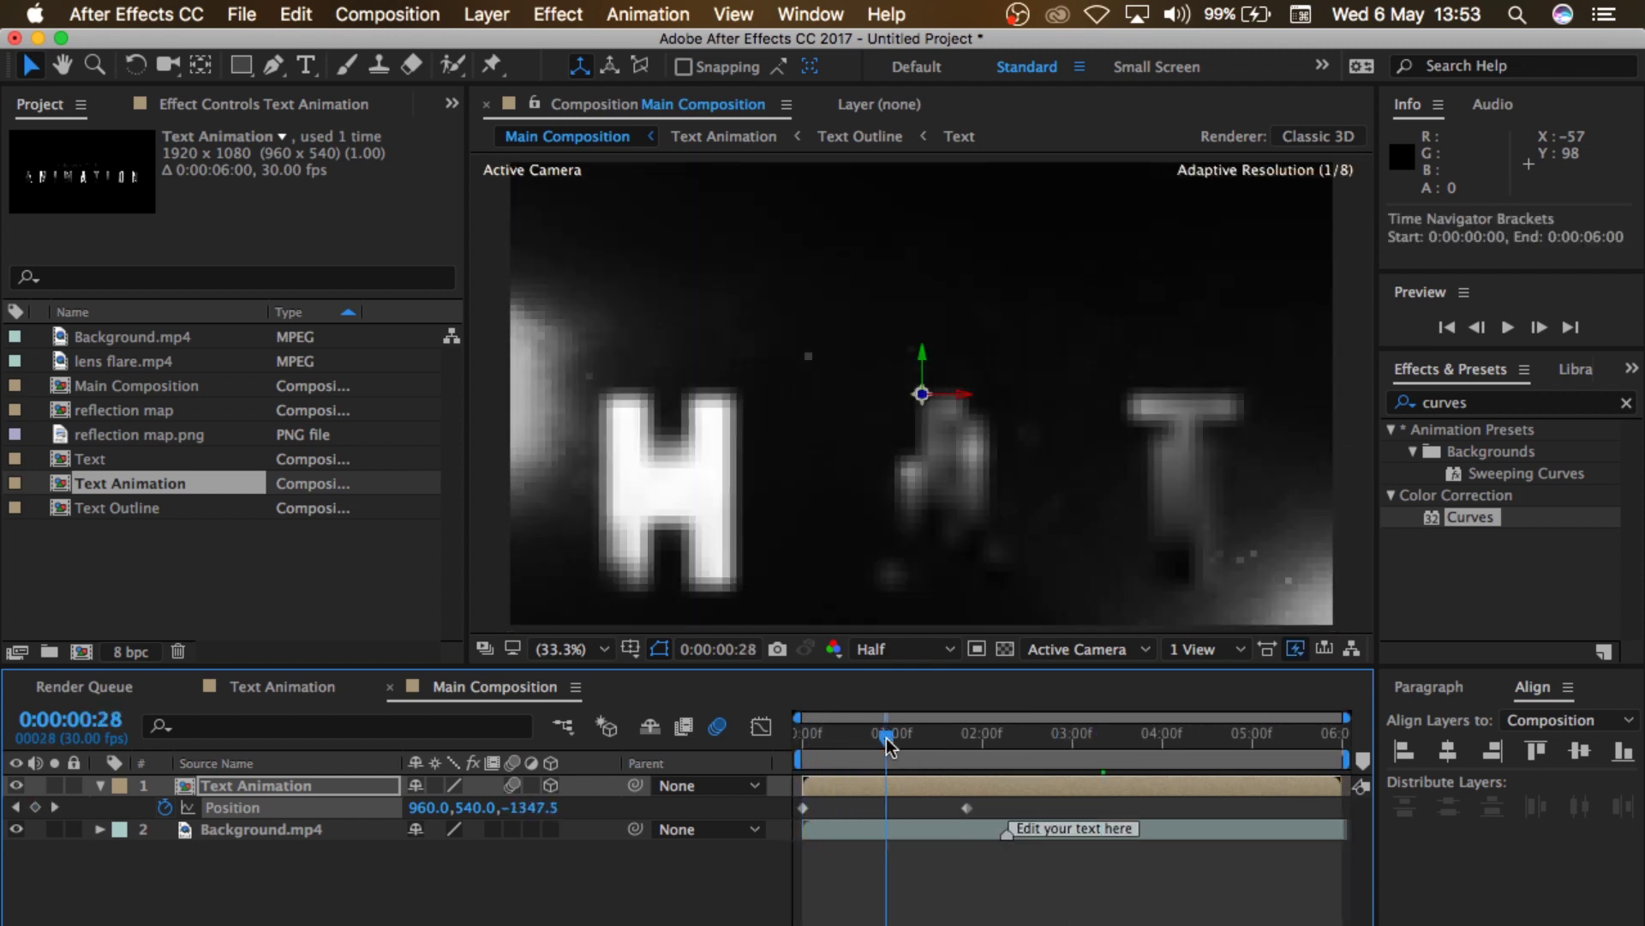
key(space)
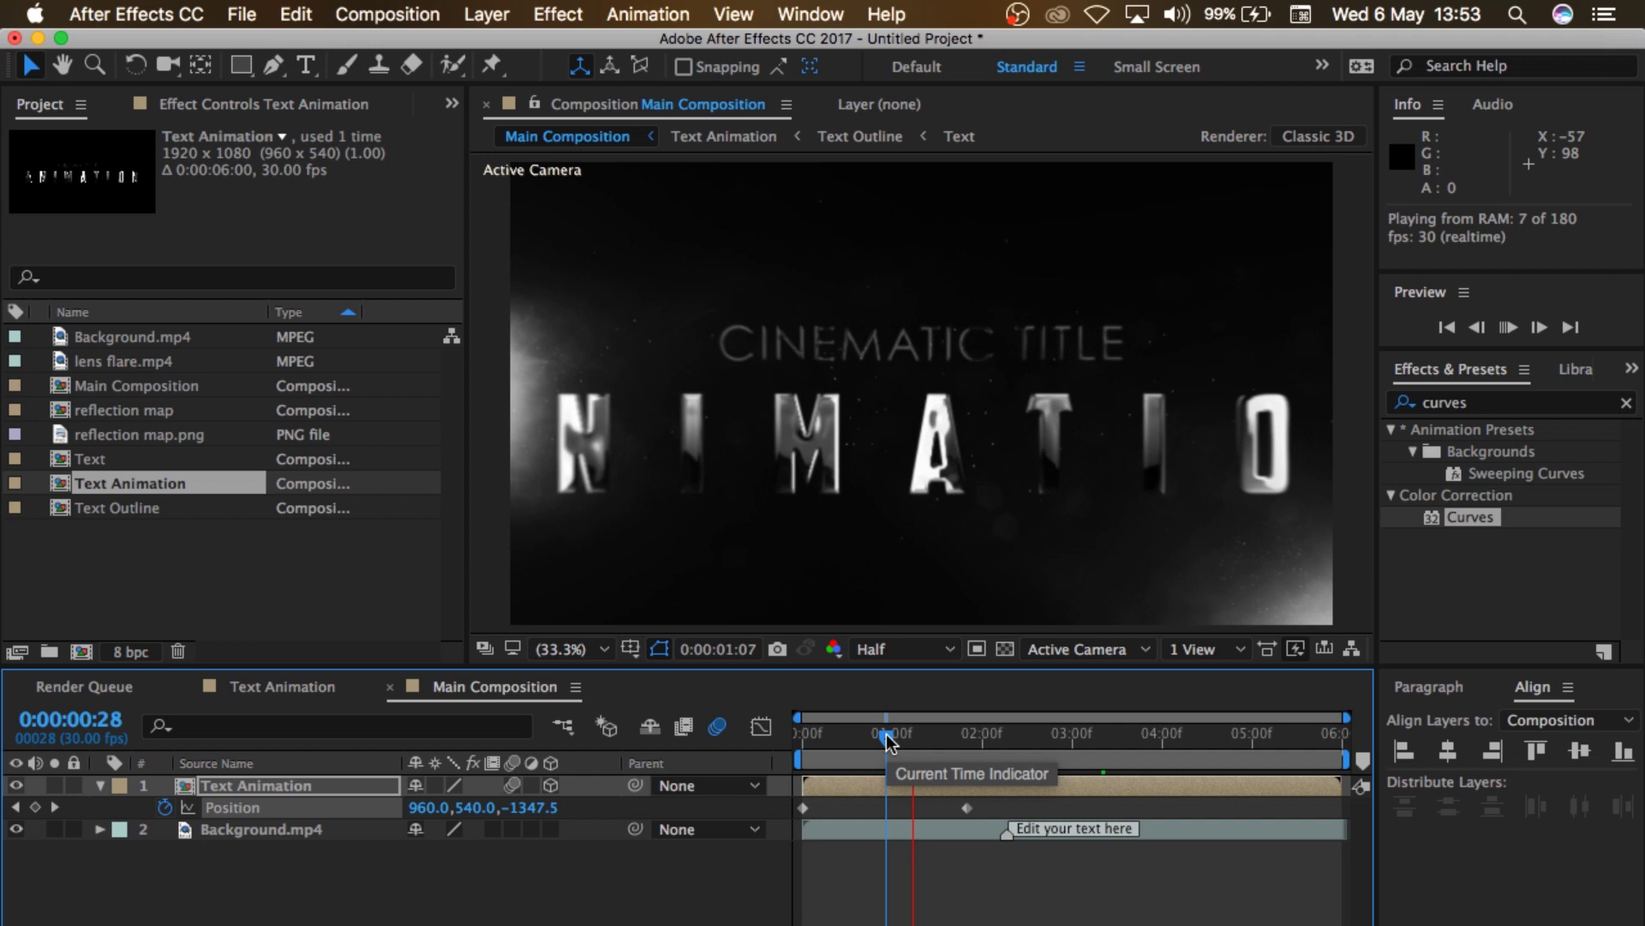
key(space)
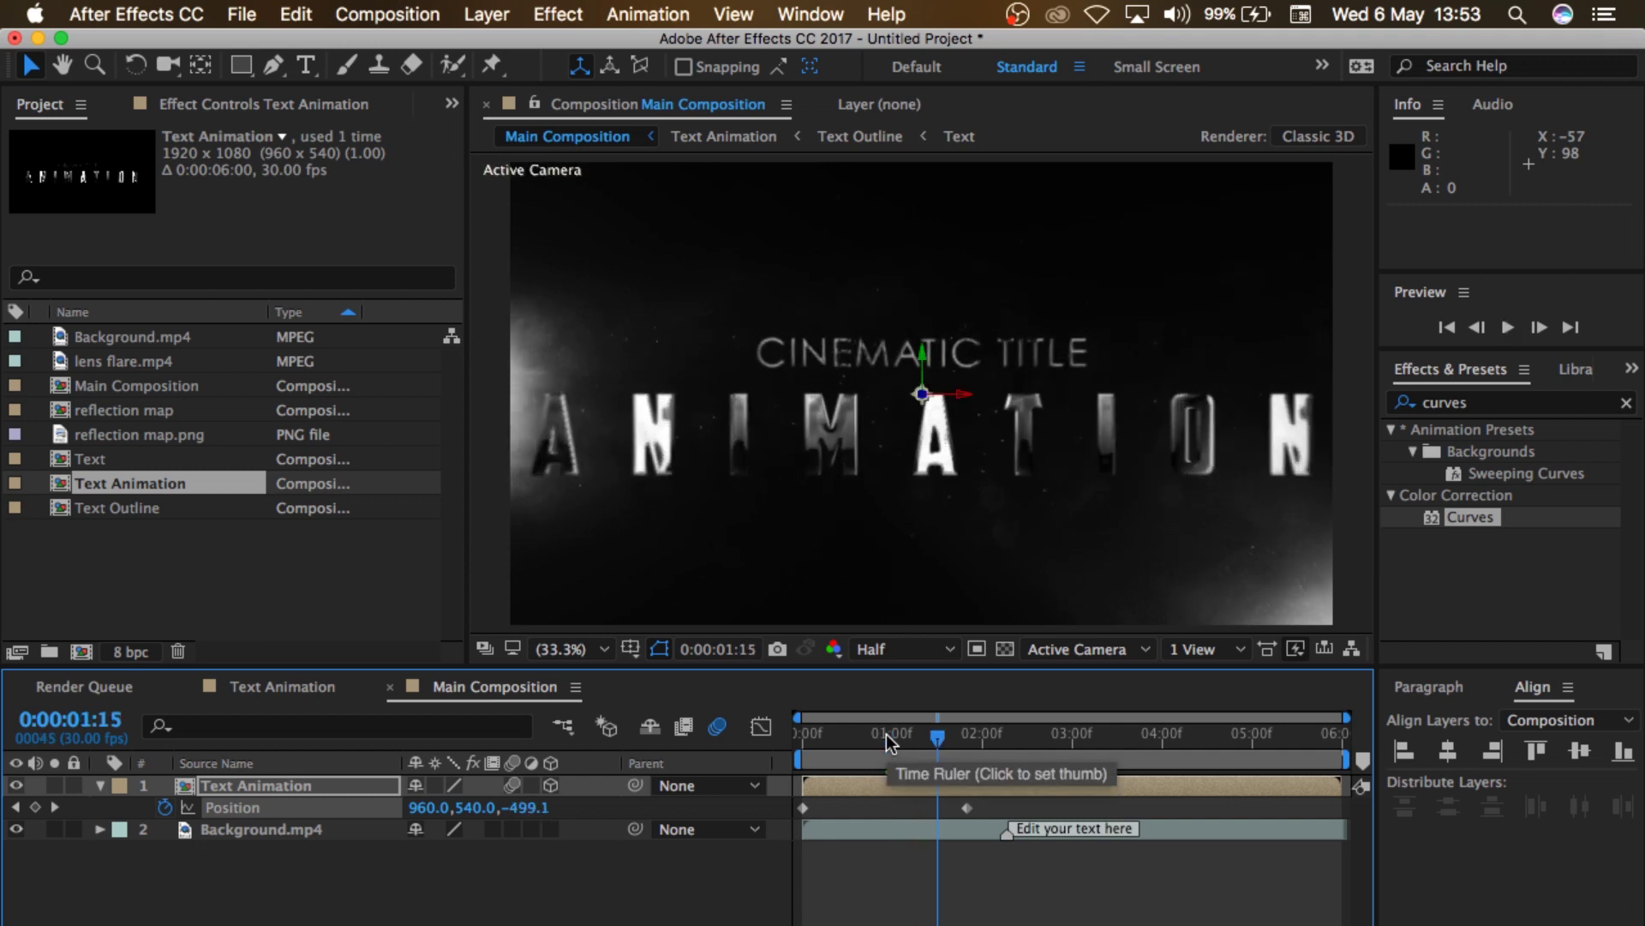
Step: Collapse the Text Animation layer, go to 0:00:03:04, and add lens flare.mp4 as the topmost layer of Main Composition
click(99, 785)
click(944, 735)
click(1085, 735)
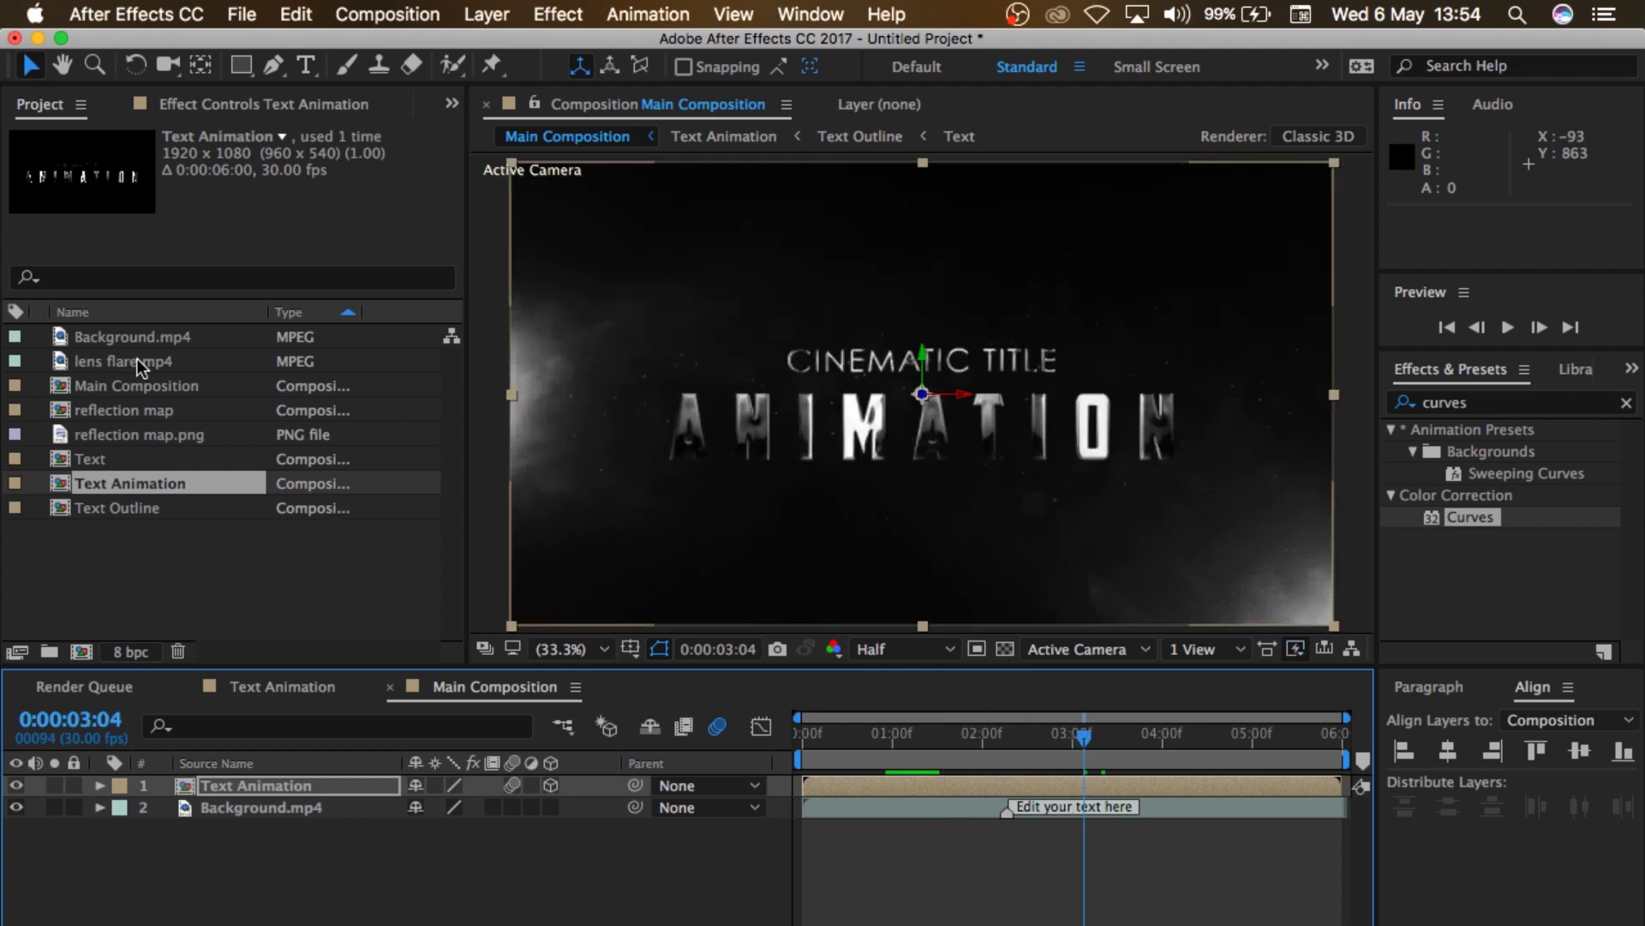
drag(142, 363, 283, 780)
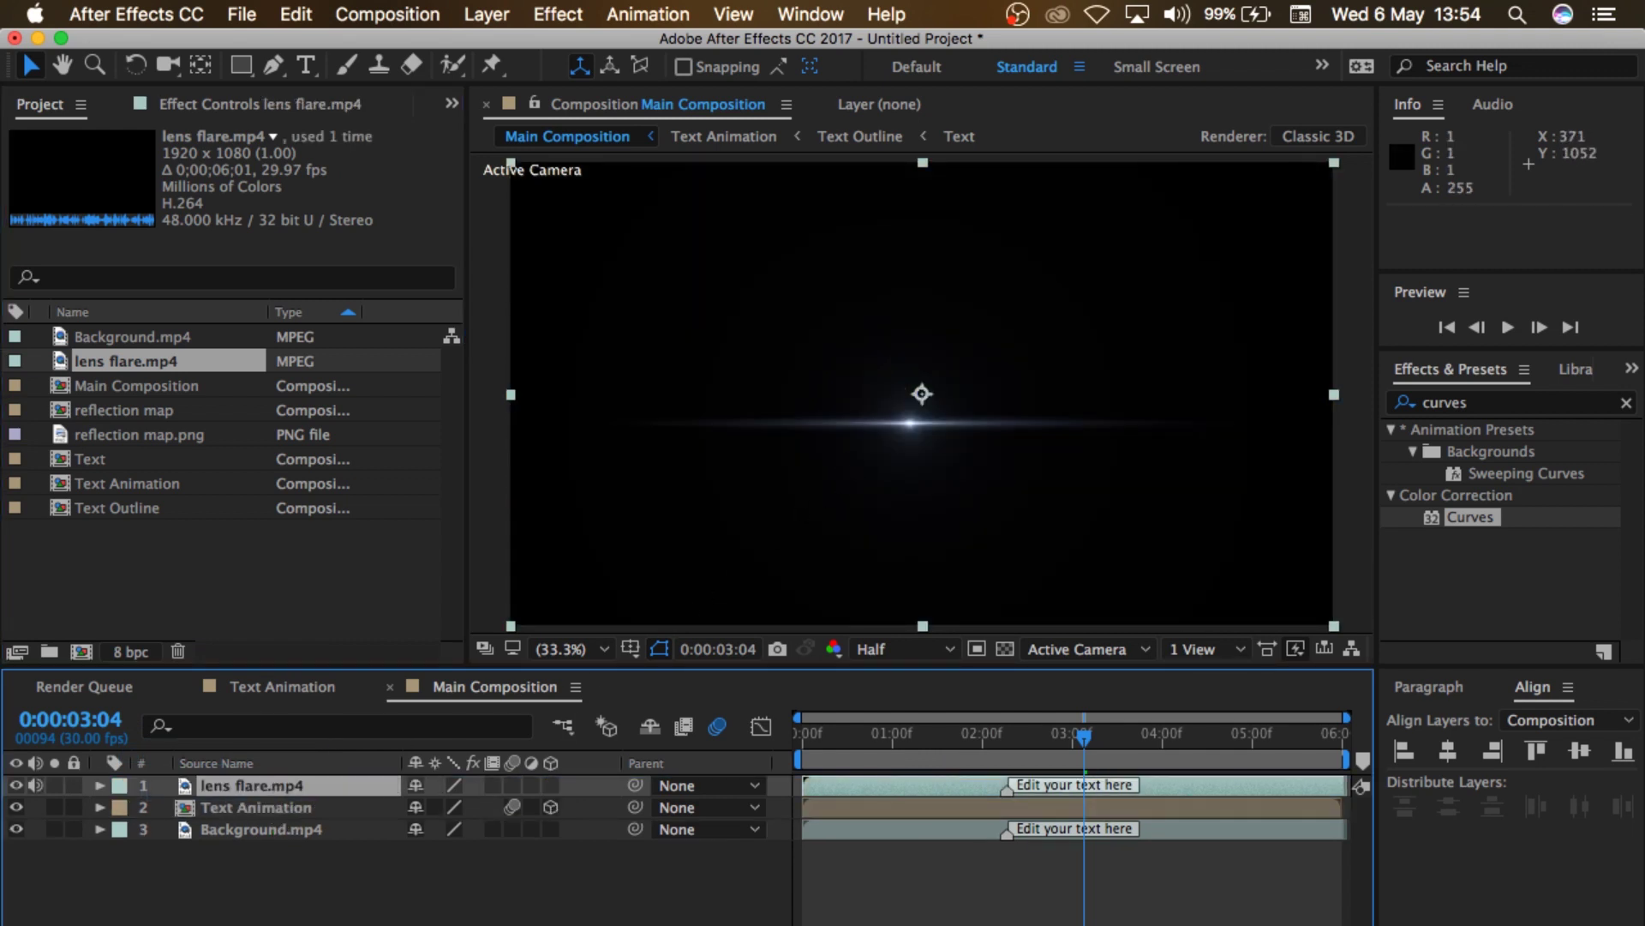
Step: Blend the lens flare.mp4 layer in Add mode and move the flare to the base of the ANIMATION text, at about 954, 624
key(F4)
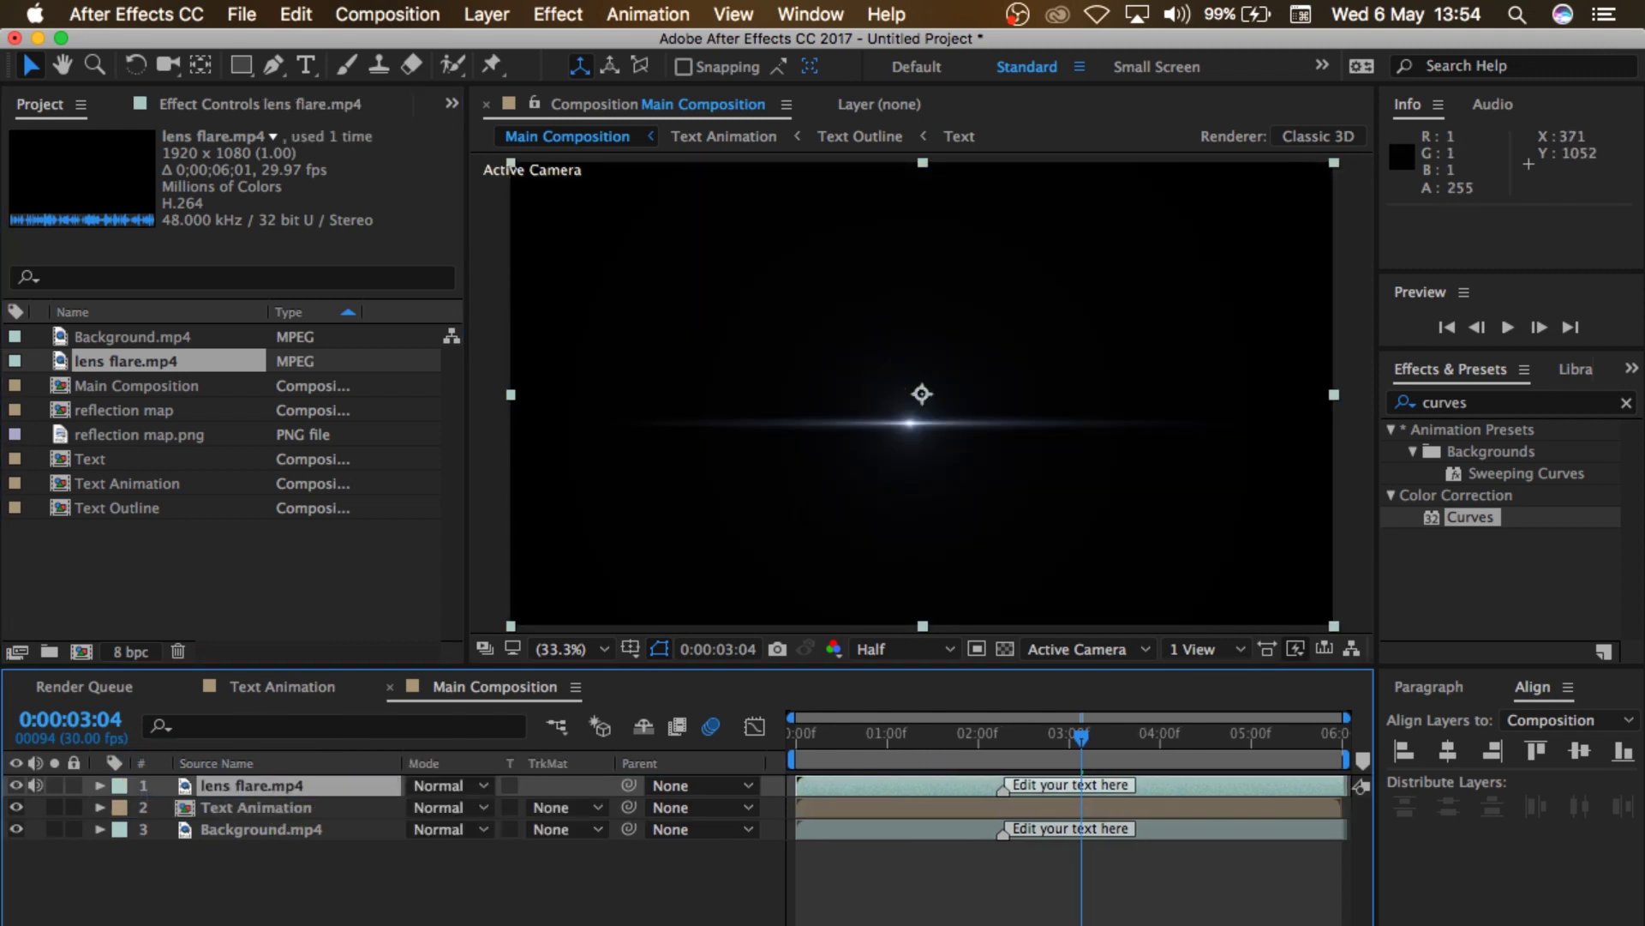
click(480, 785)
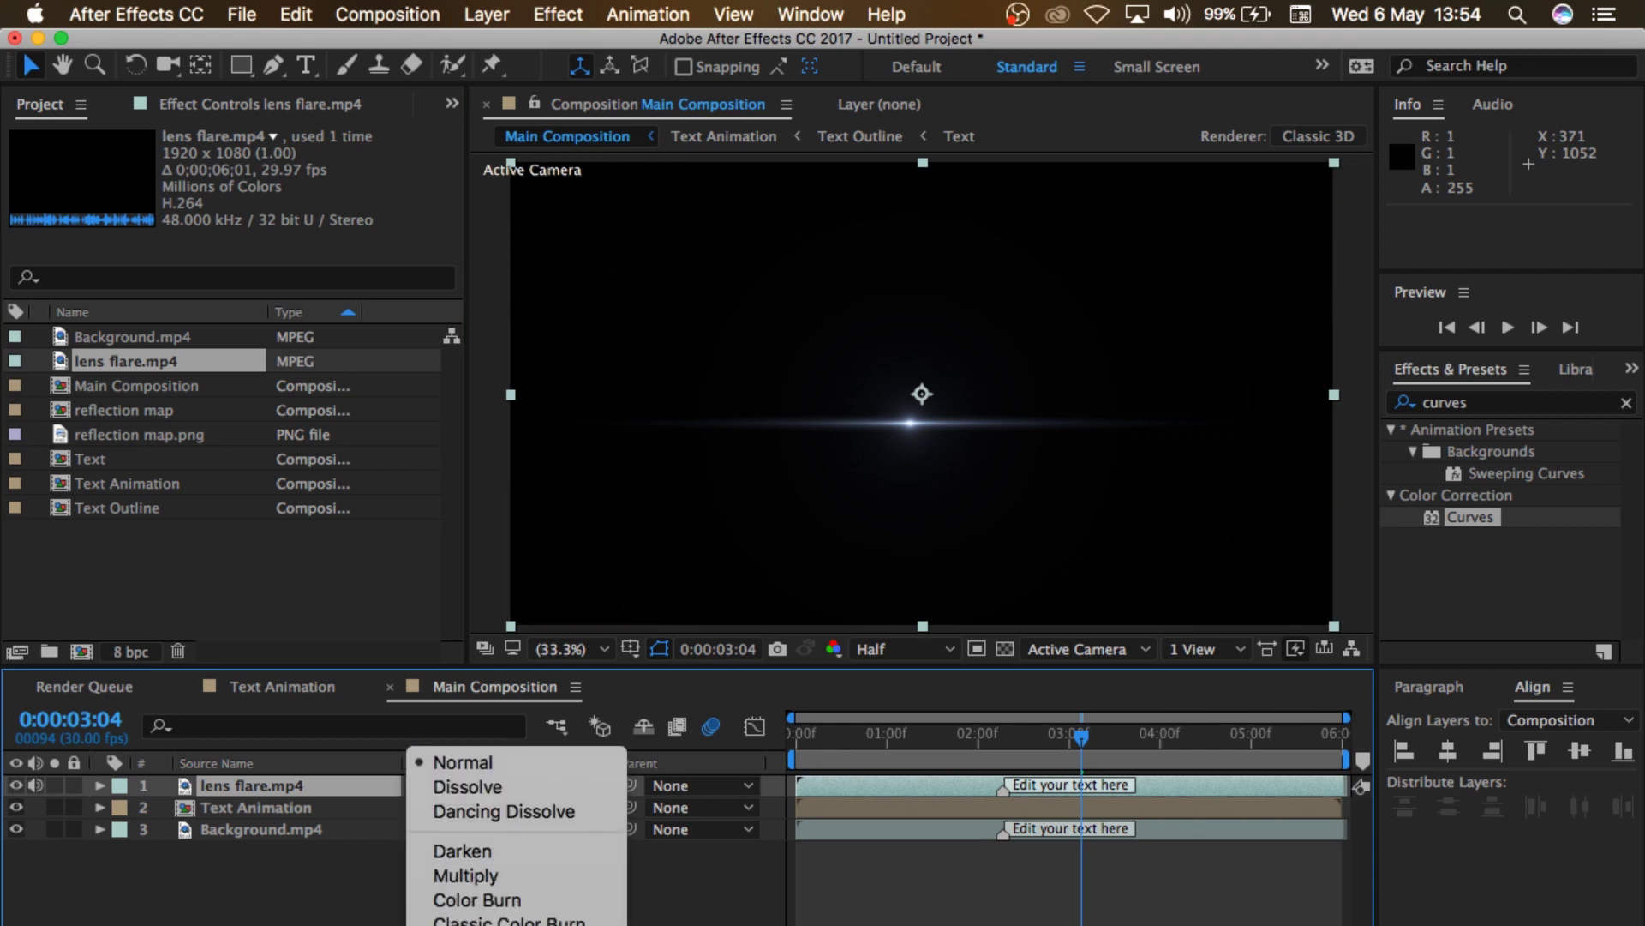
scroll(480, 857, down, 10)
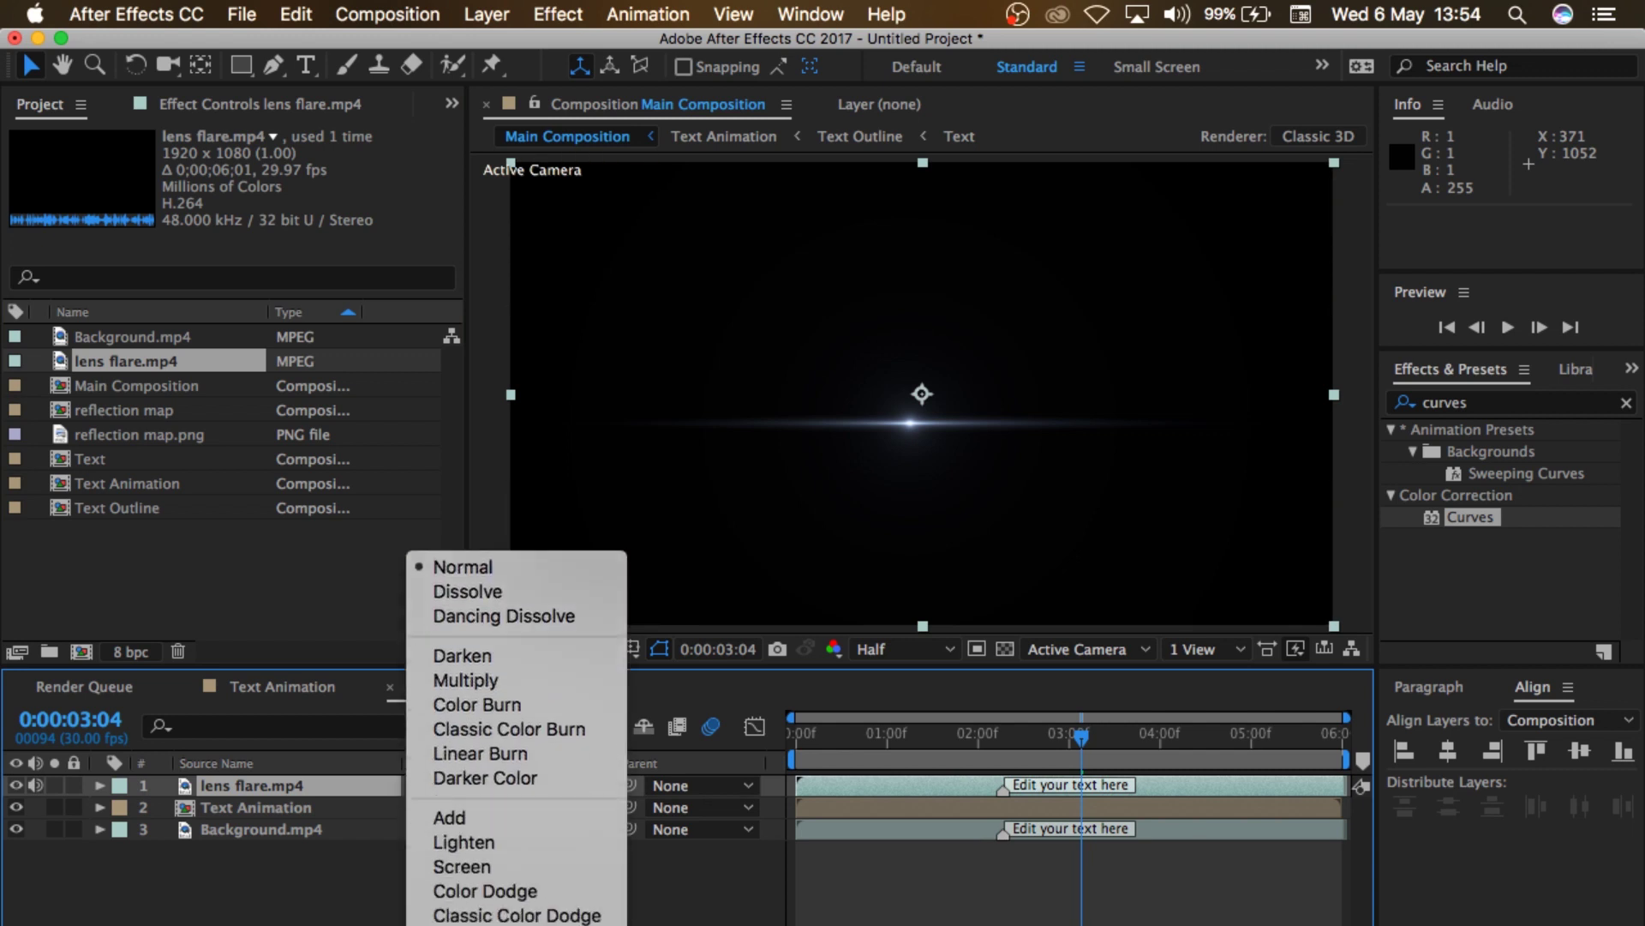
click(483, 670)
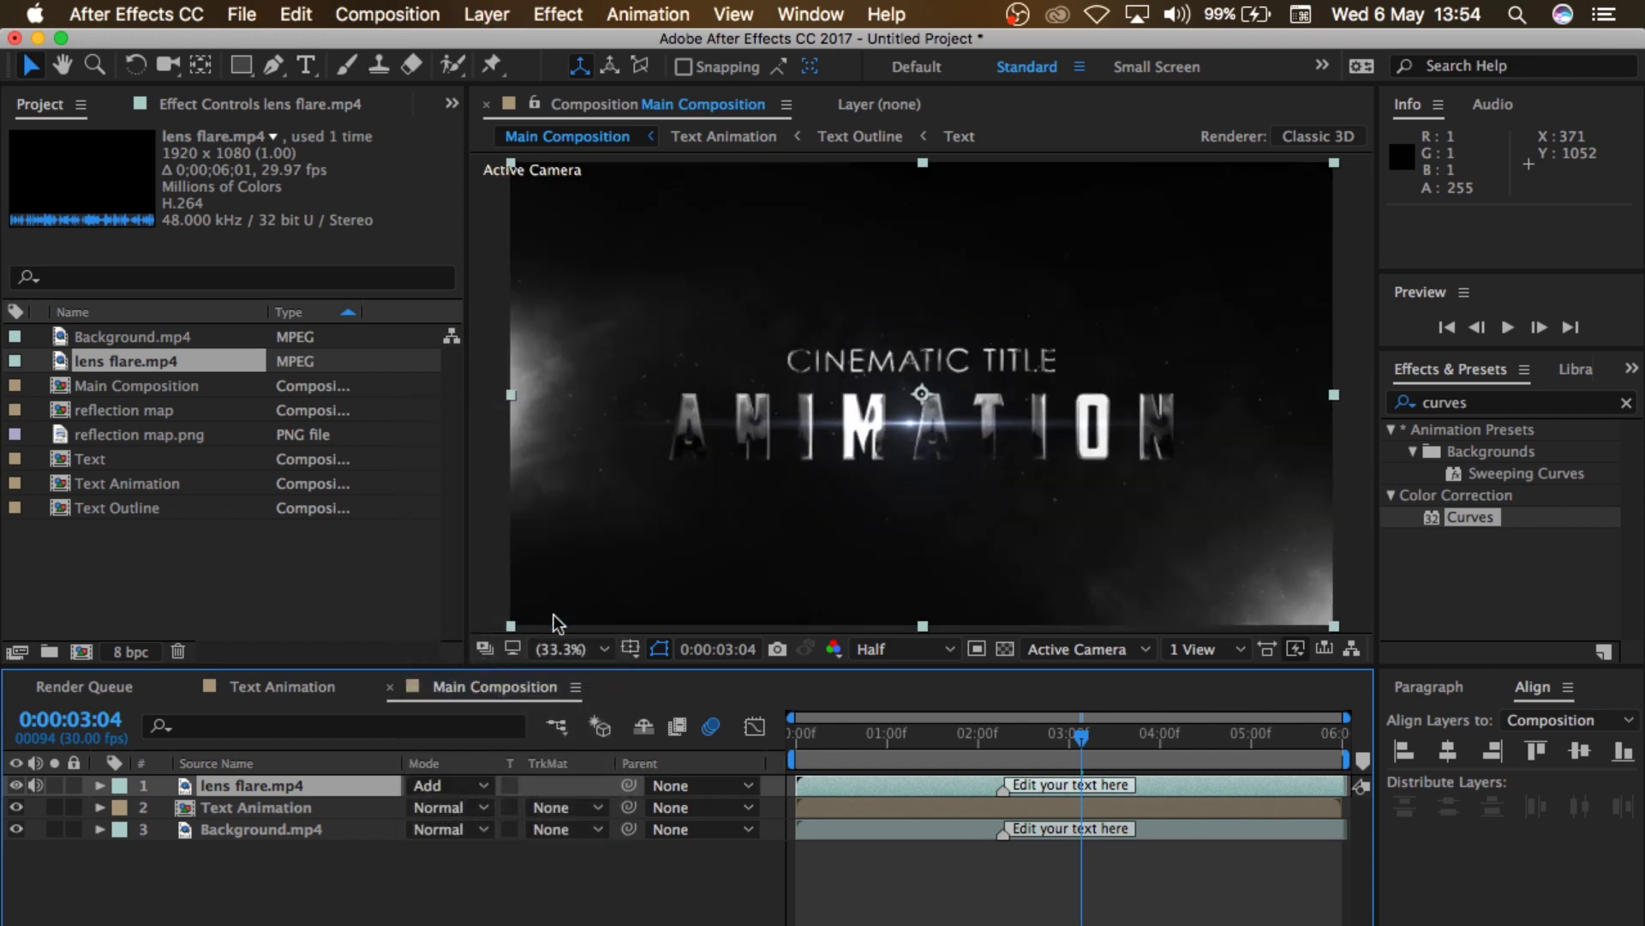
drag(913, 443, 910, 470)
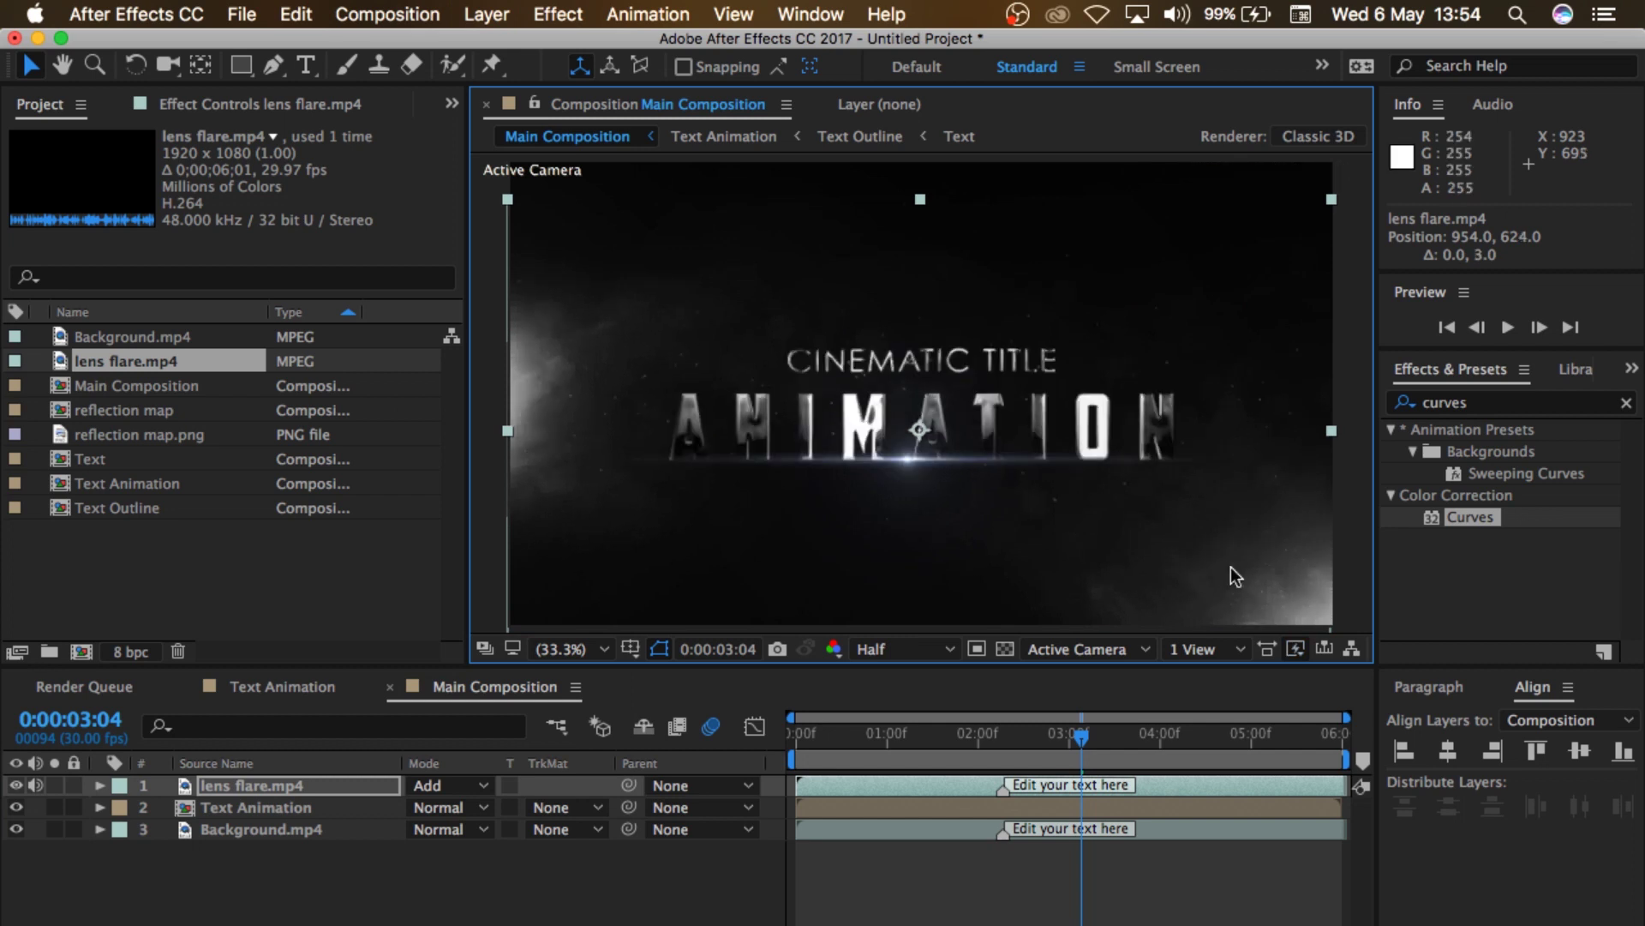
Step: Create an adjustment layer with a Curves effect and bend its RGB curve into an S shape with raised highlights
right_click(258, 910)
mouse_move(471, 739)
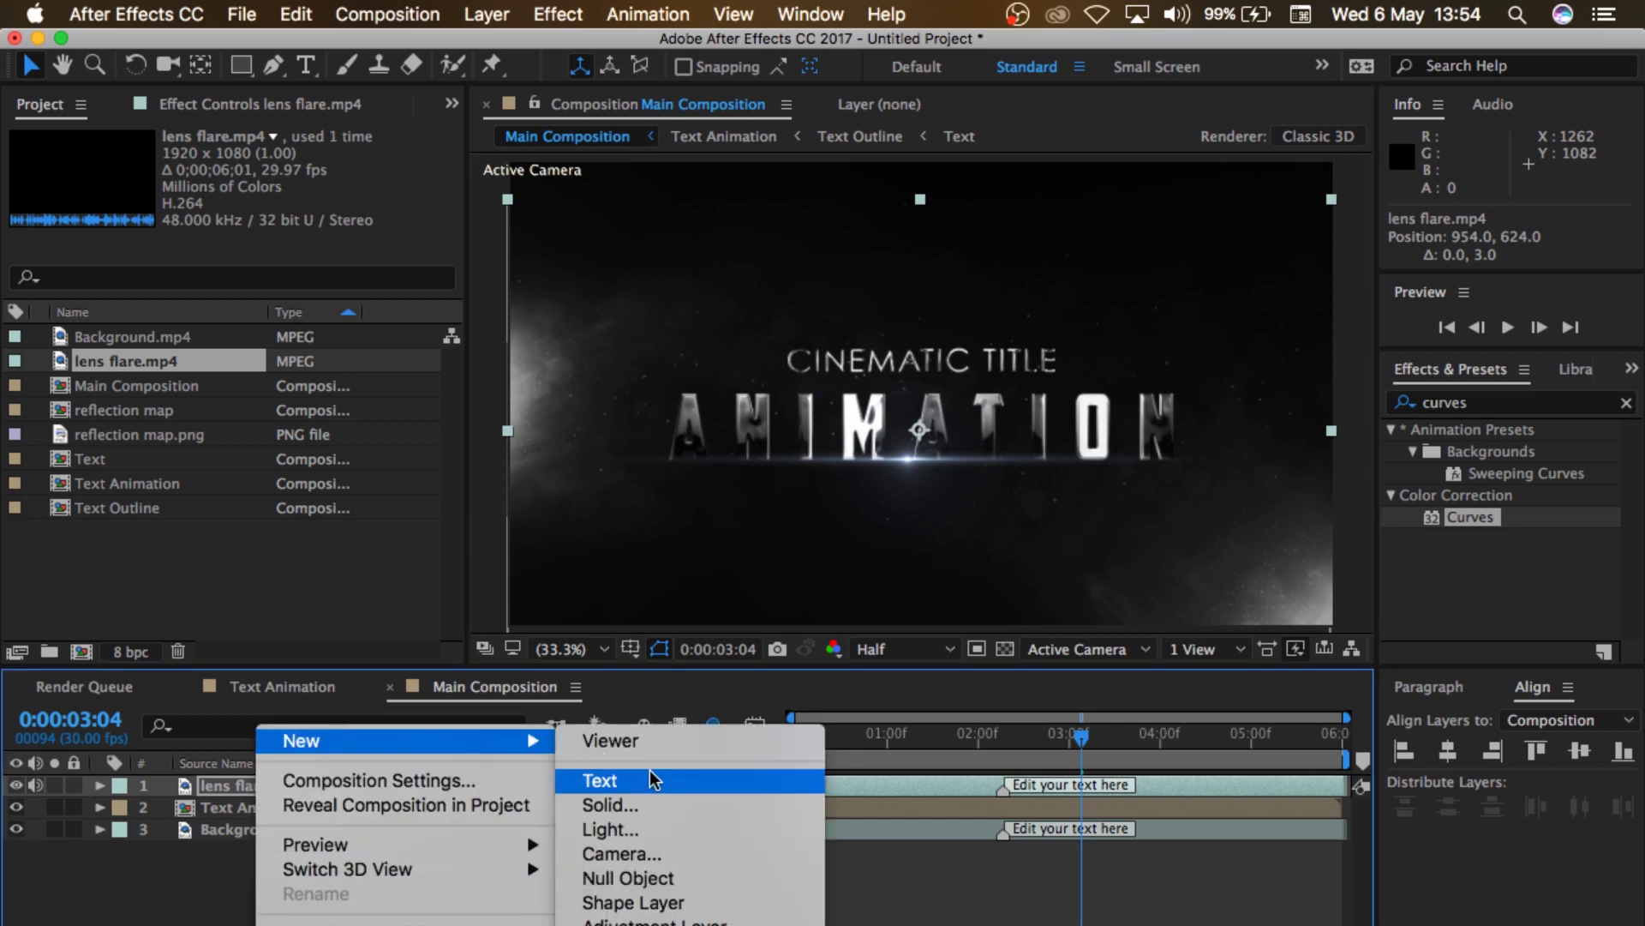
click(668, 921)
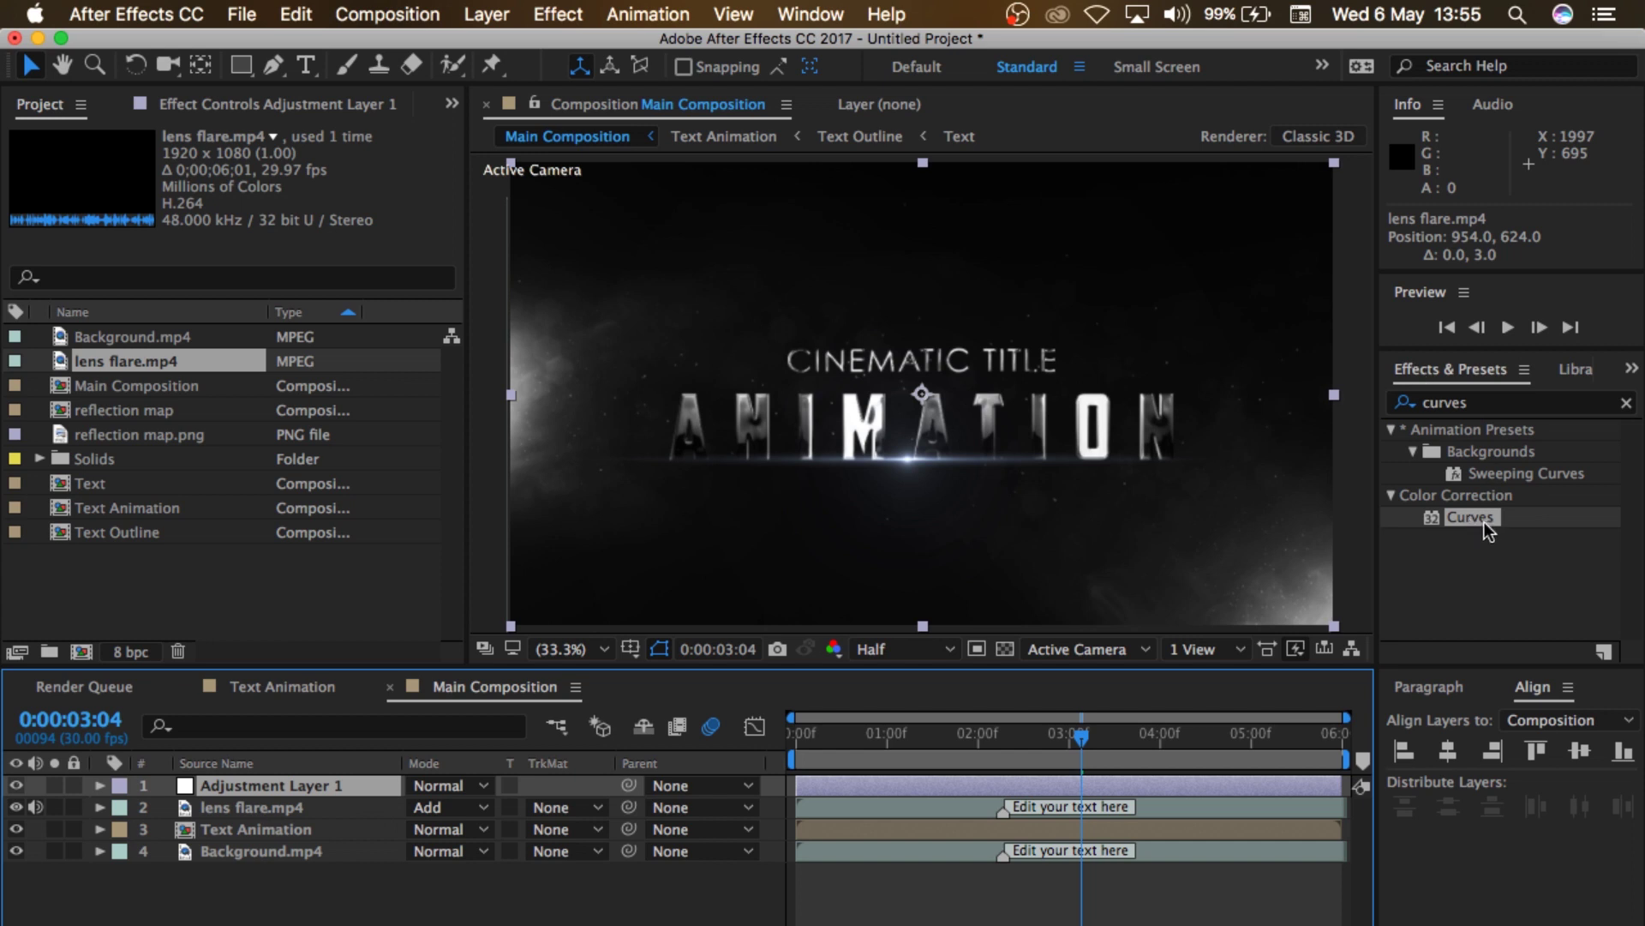
drag(1484, 521, 274, 789)
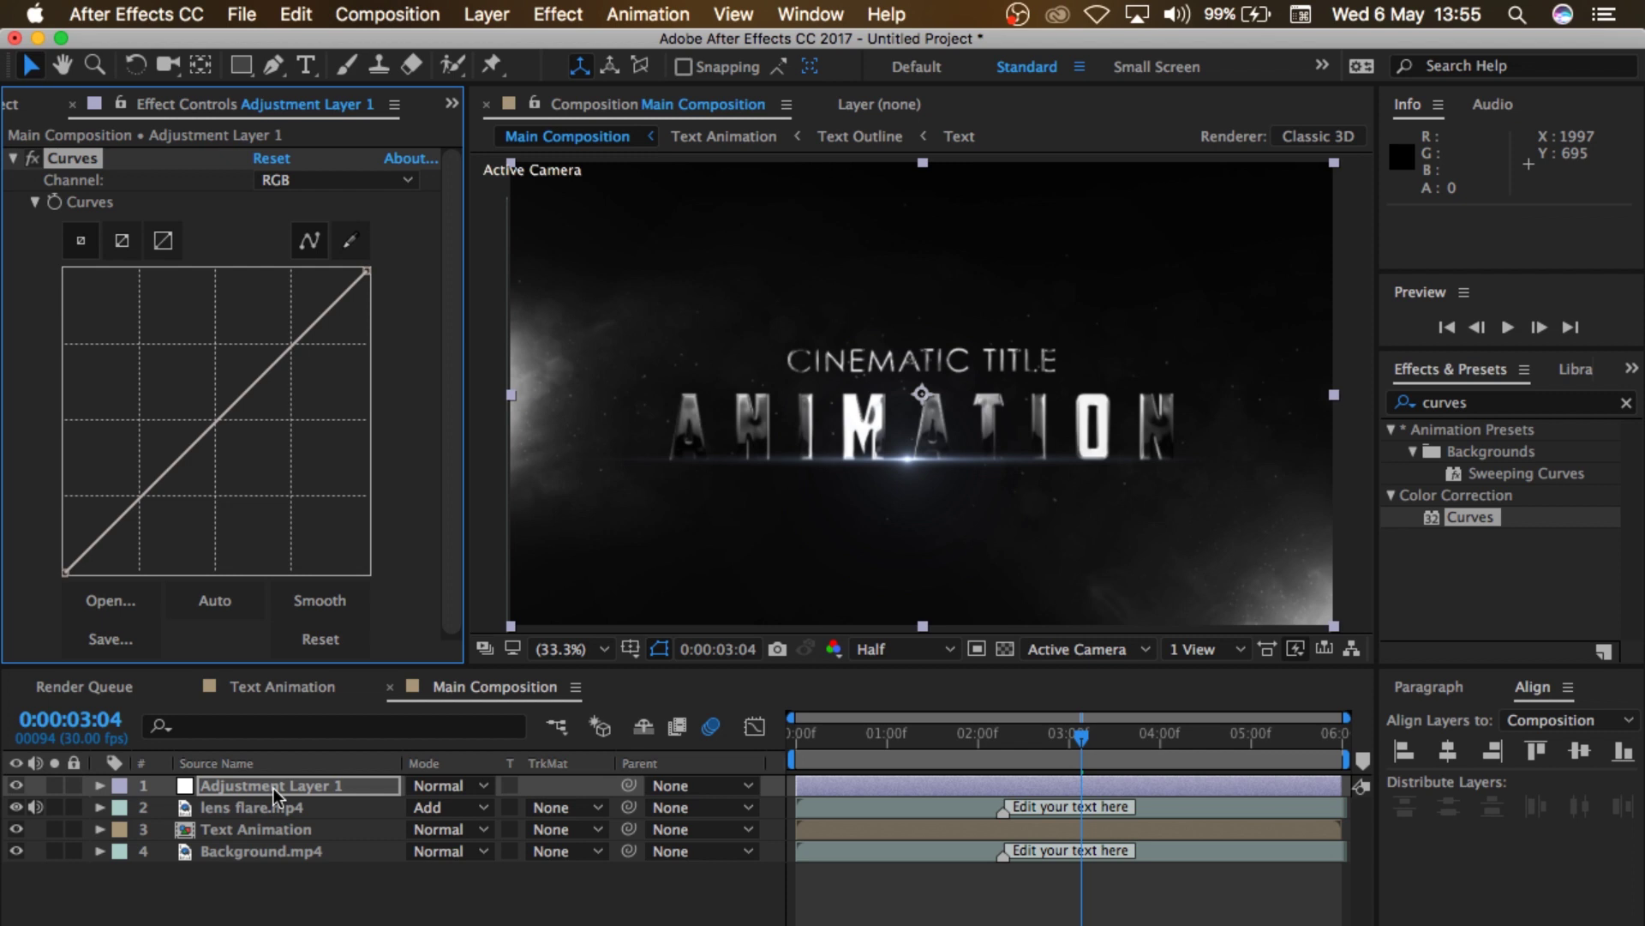
drag(255, 383, 234, 347)
drag(147, 452, 153, 477)
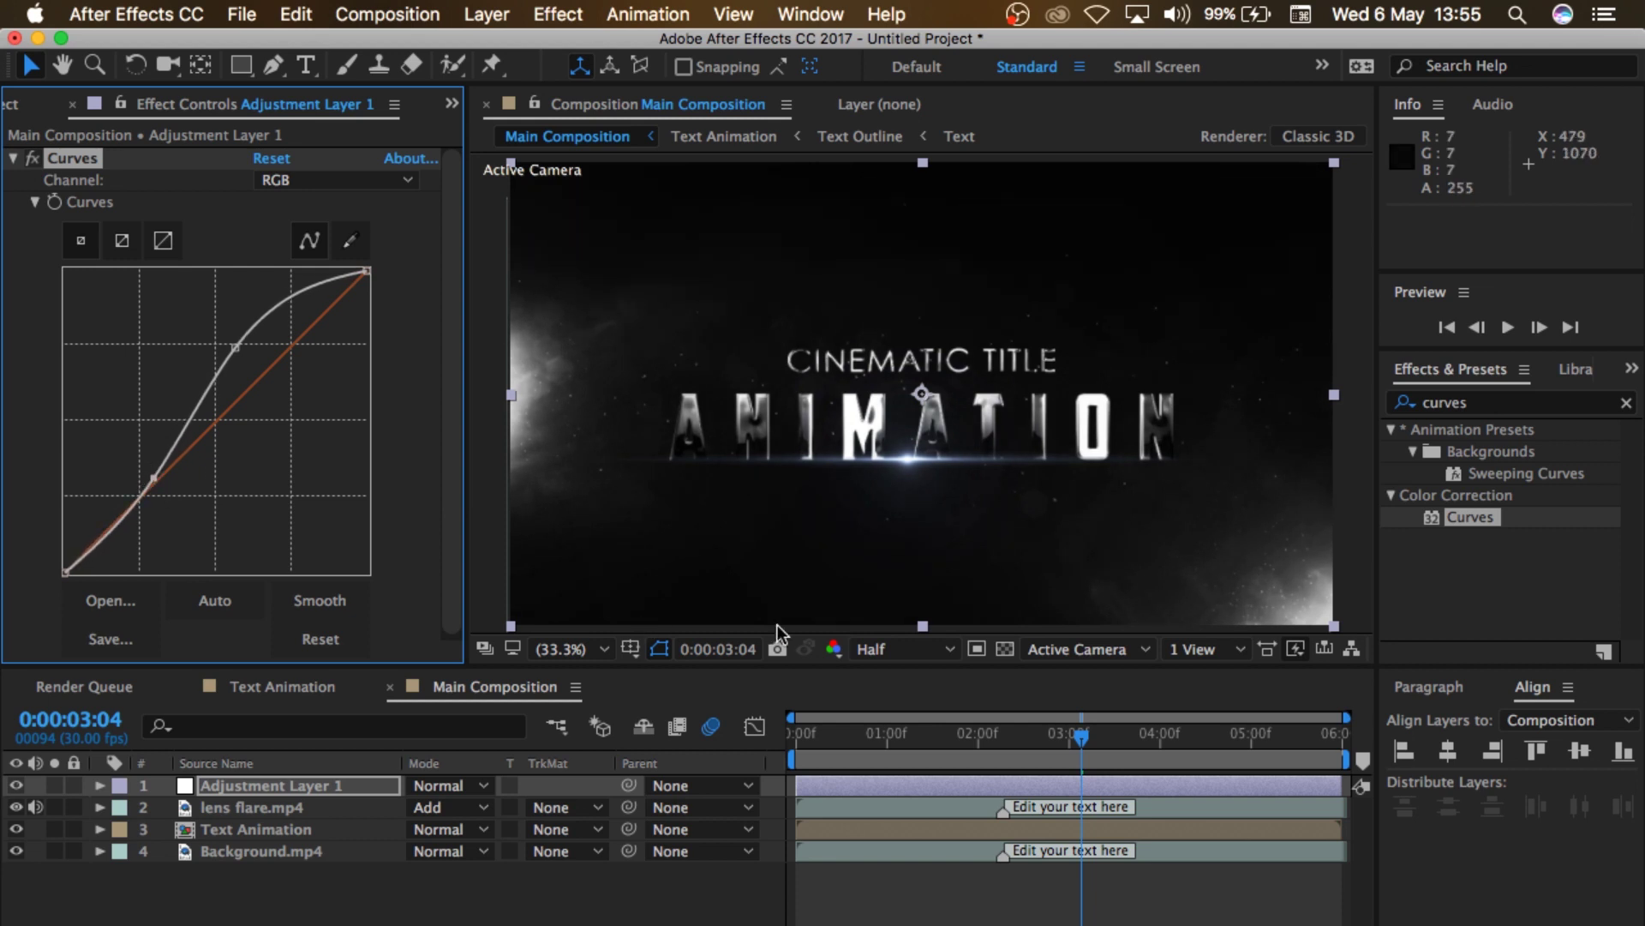
Step: Set the preview resolution to Full and raise the midtones of the Blue channel in the Curves effect
click(924, 650)
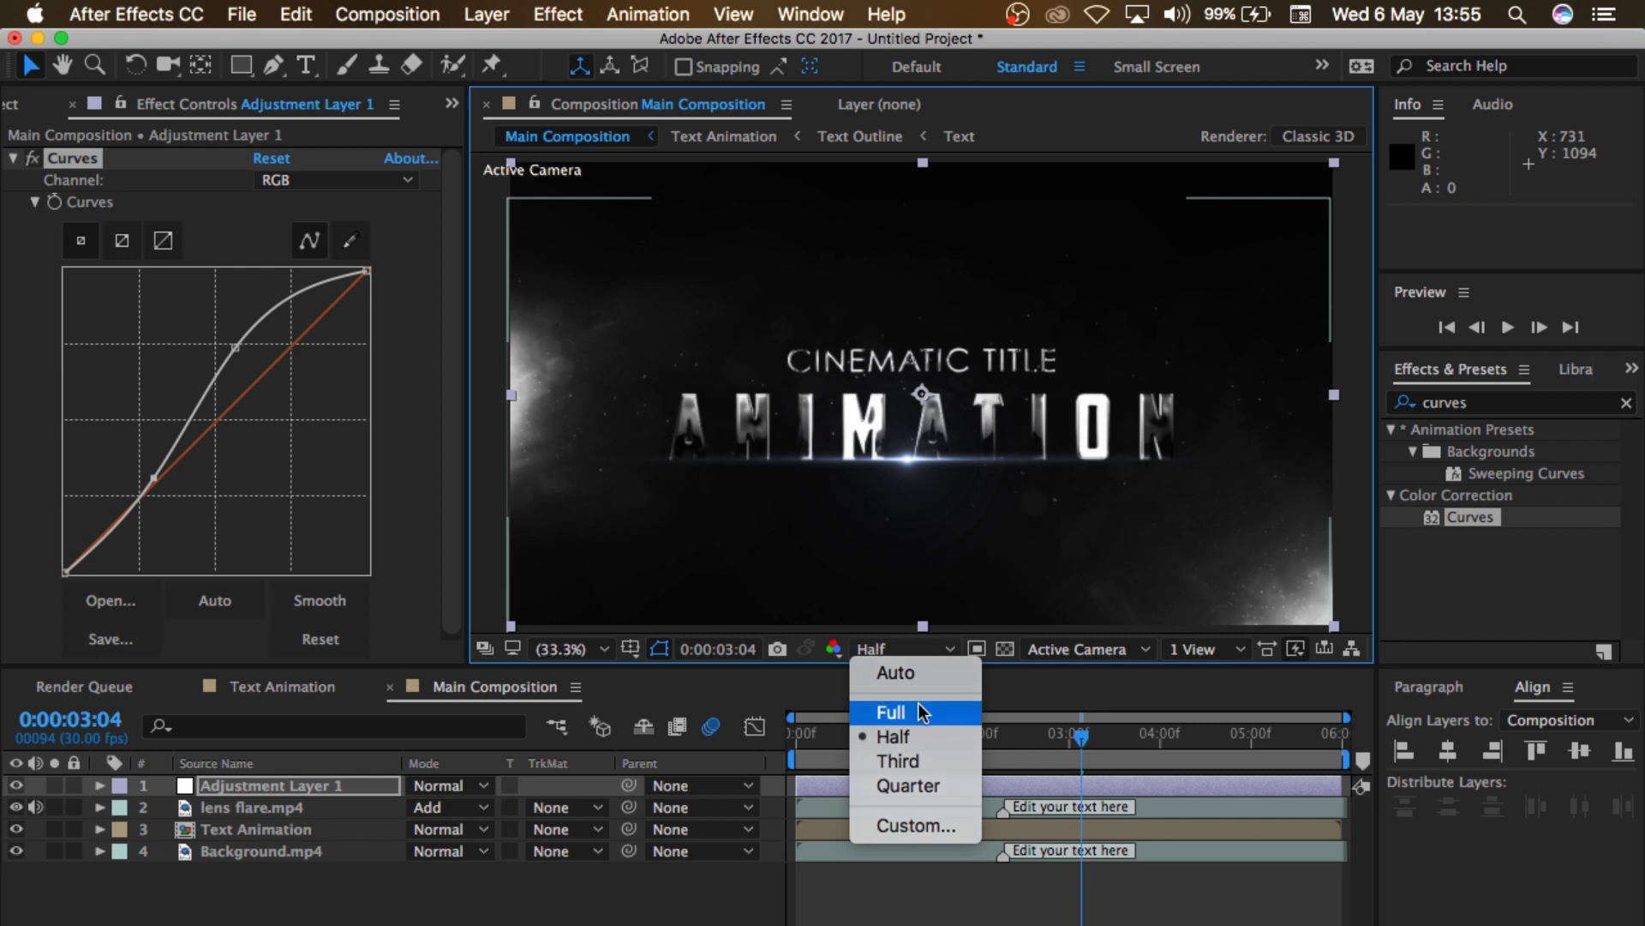
click(918, 704)
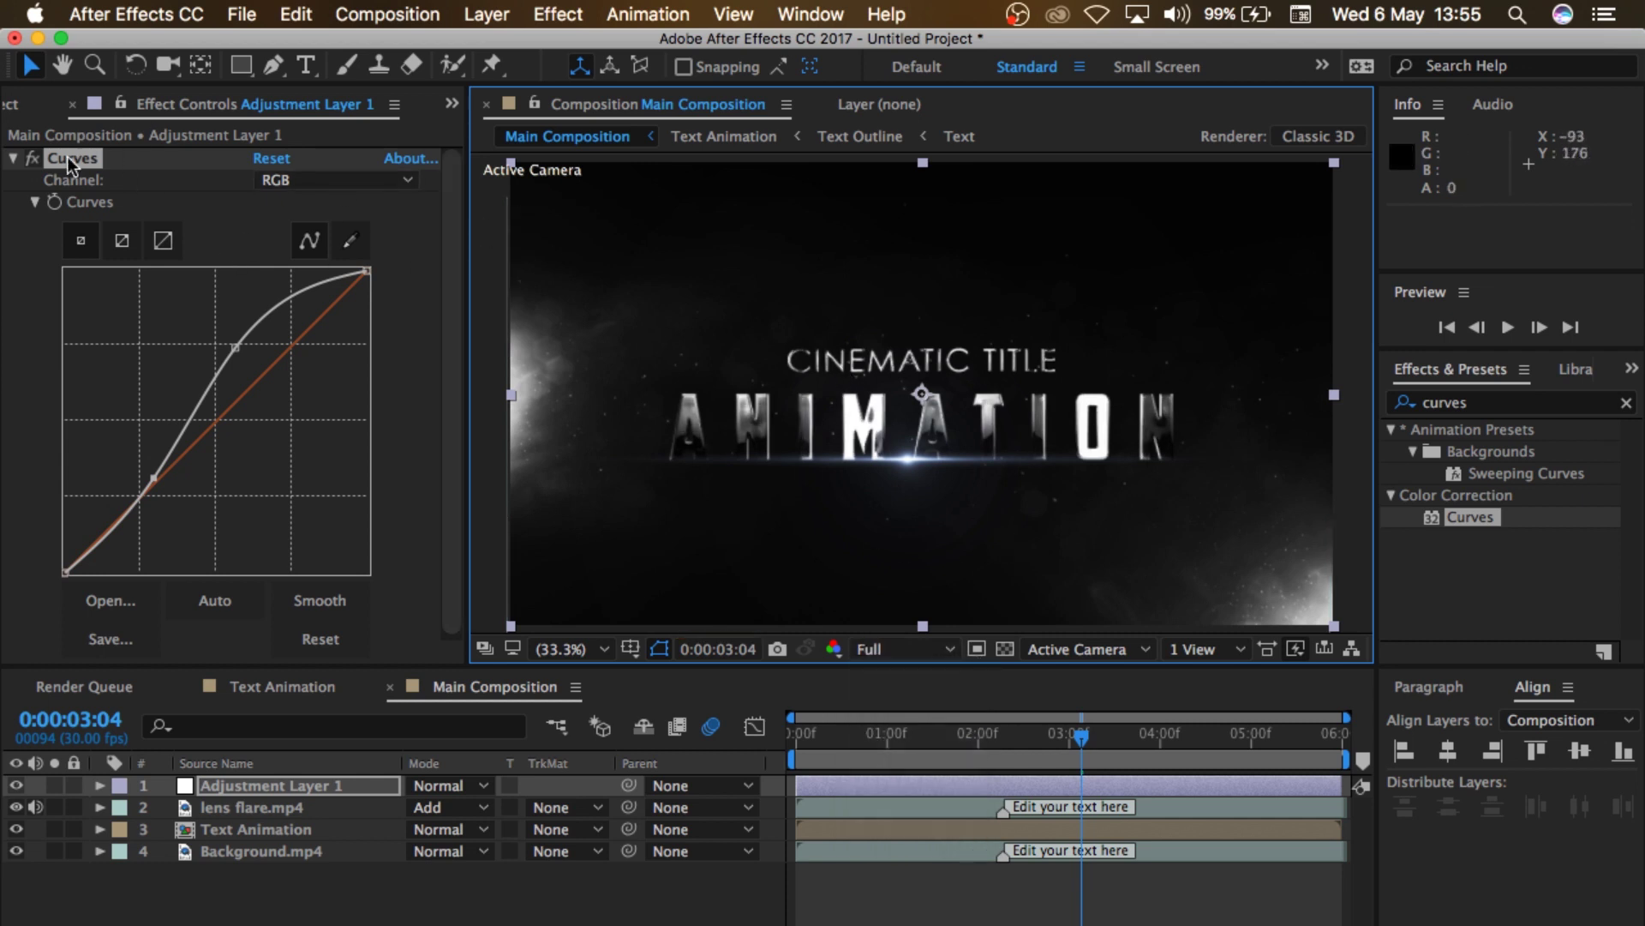
click(333, 181)
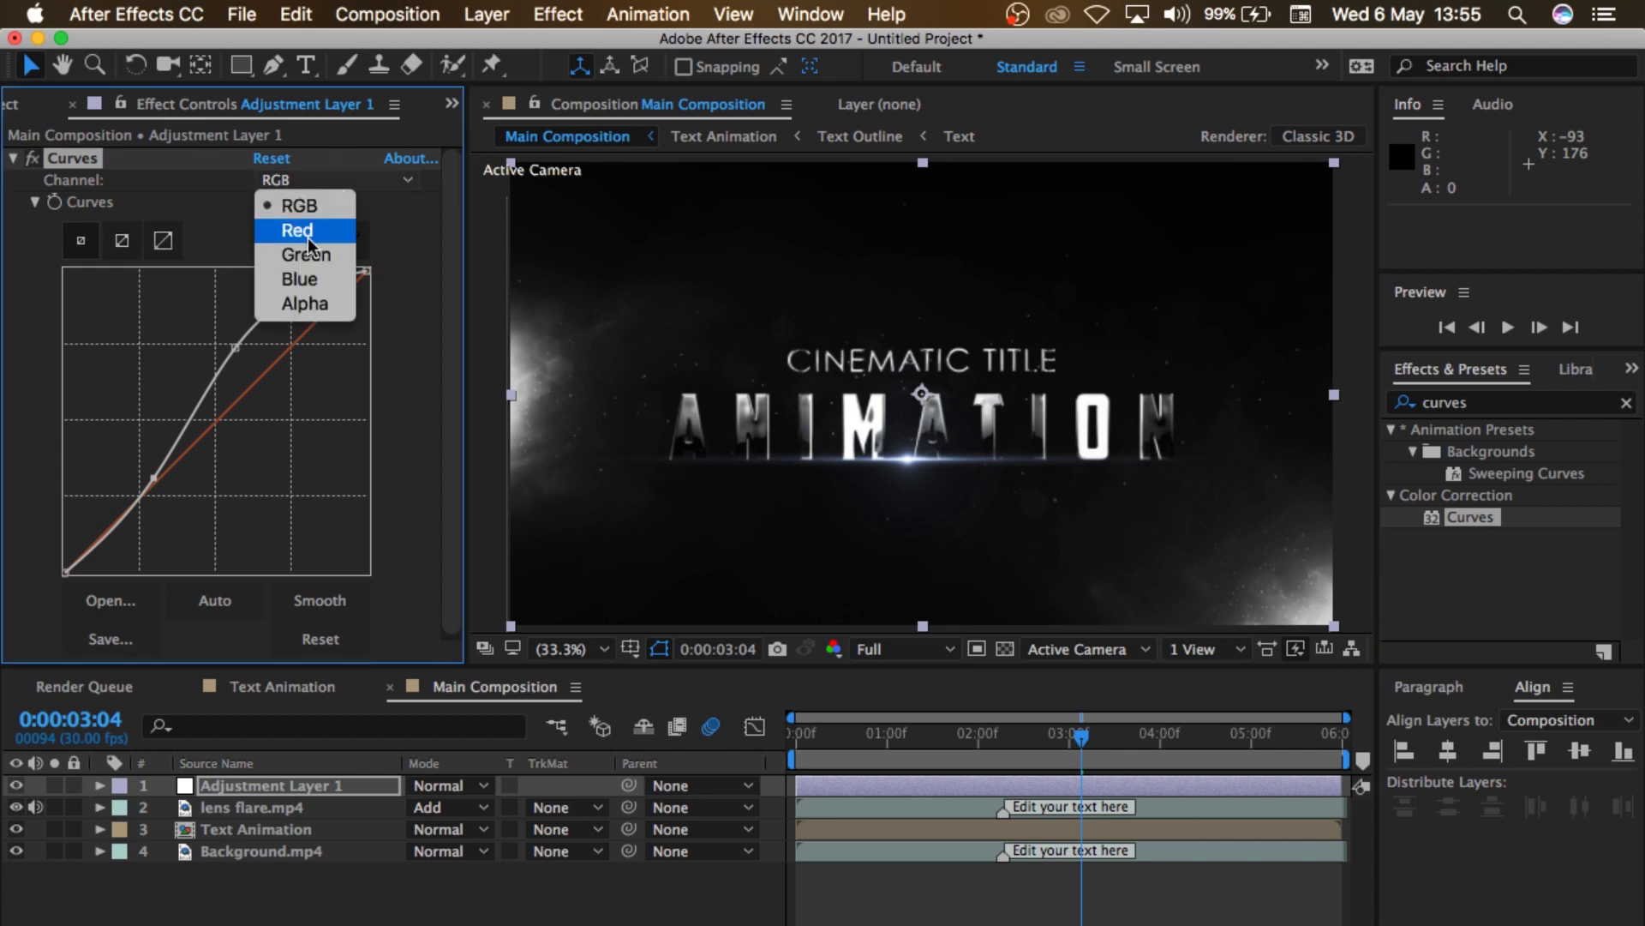
click(320, 285)
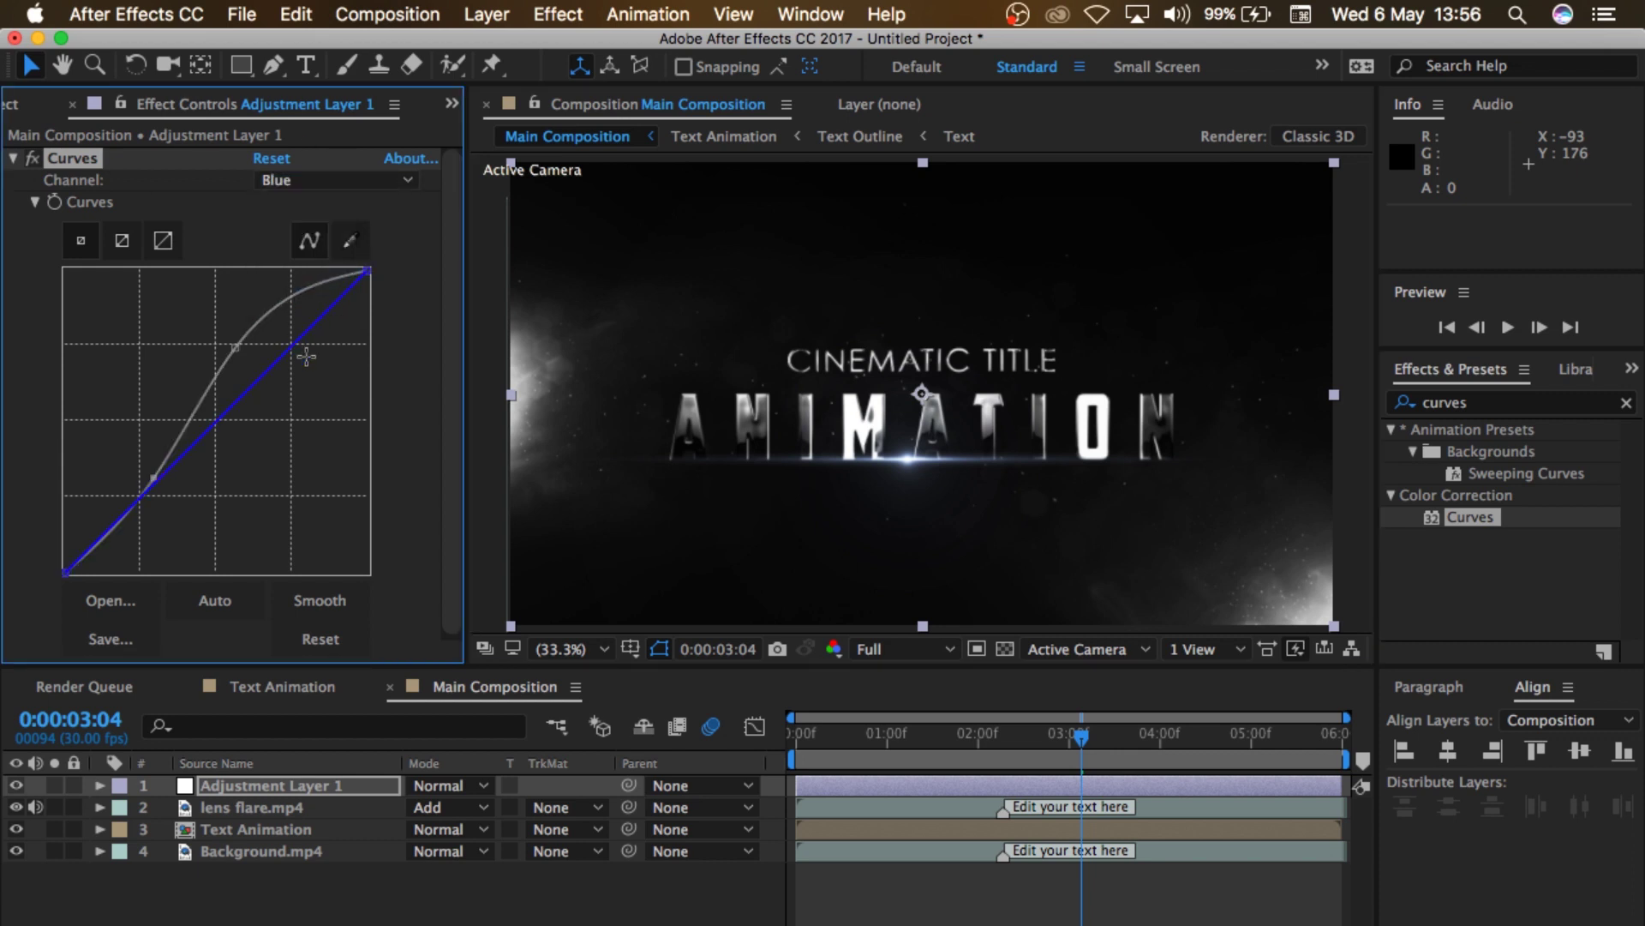
drag(254, 380, 225, 364)
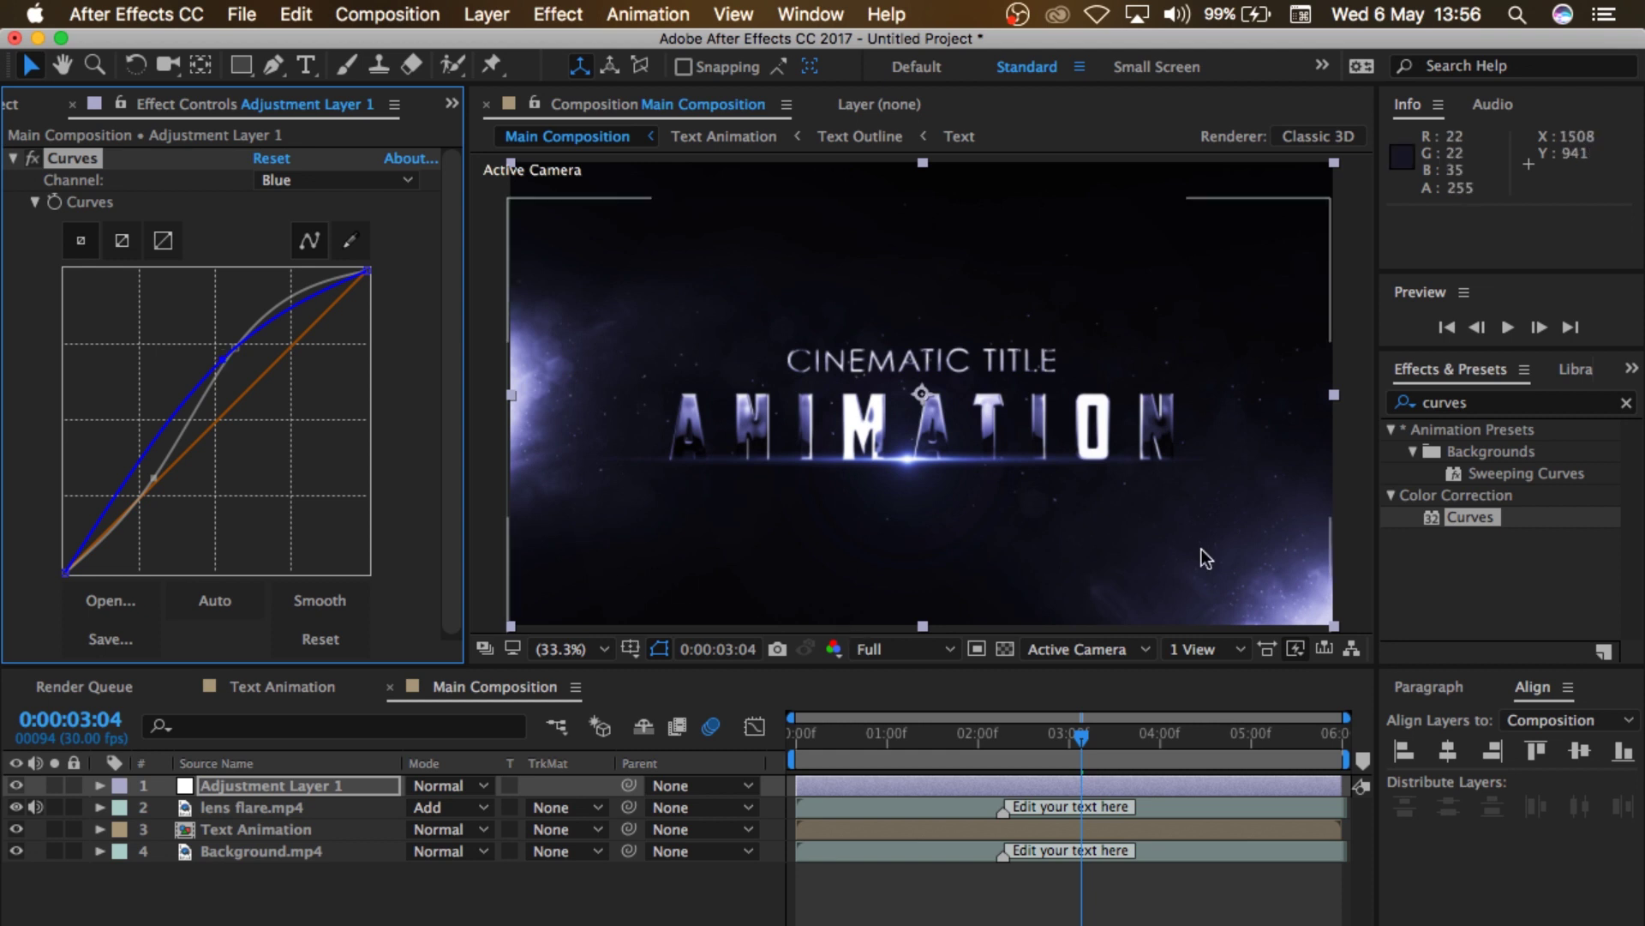
Step: Apply the Sharpen effect to Adjustment Layer 1 and set its Sharpen Amount to 5
click(1627, 409)
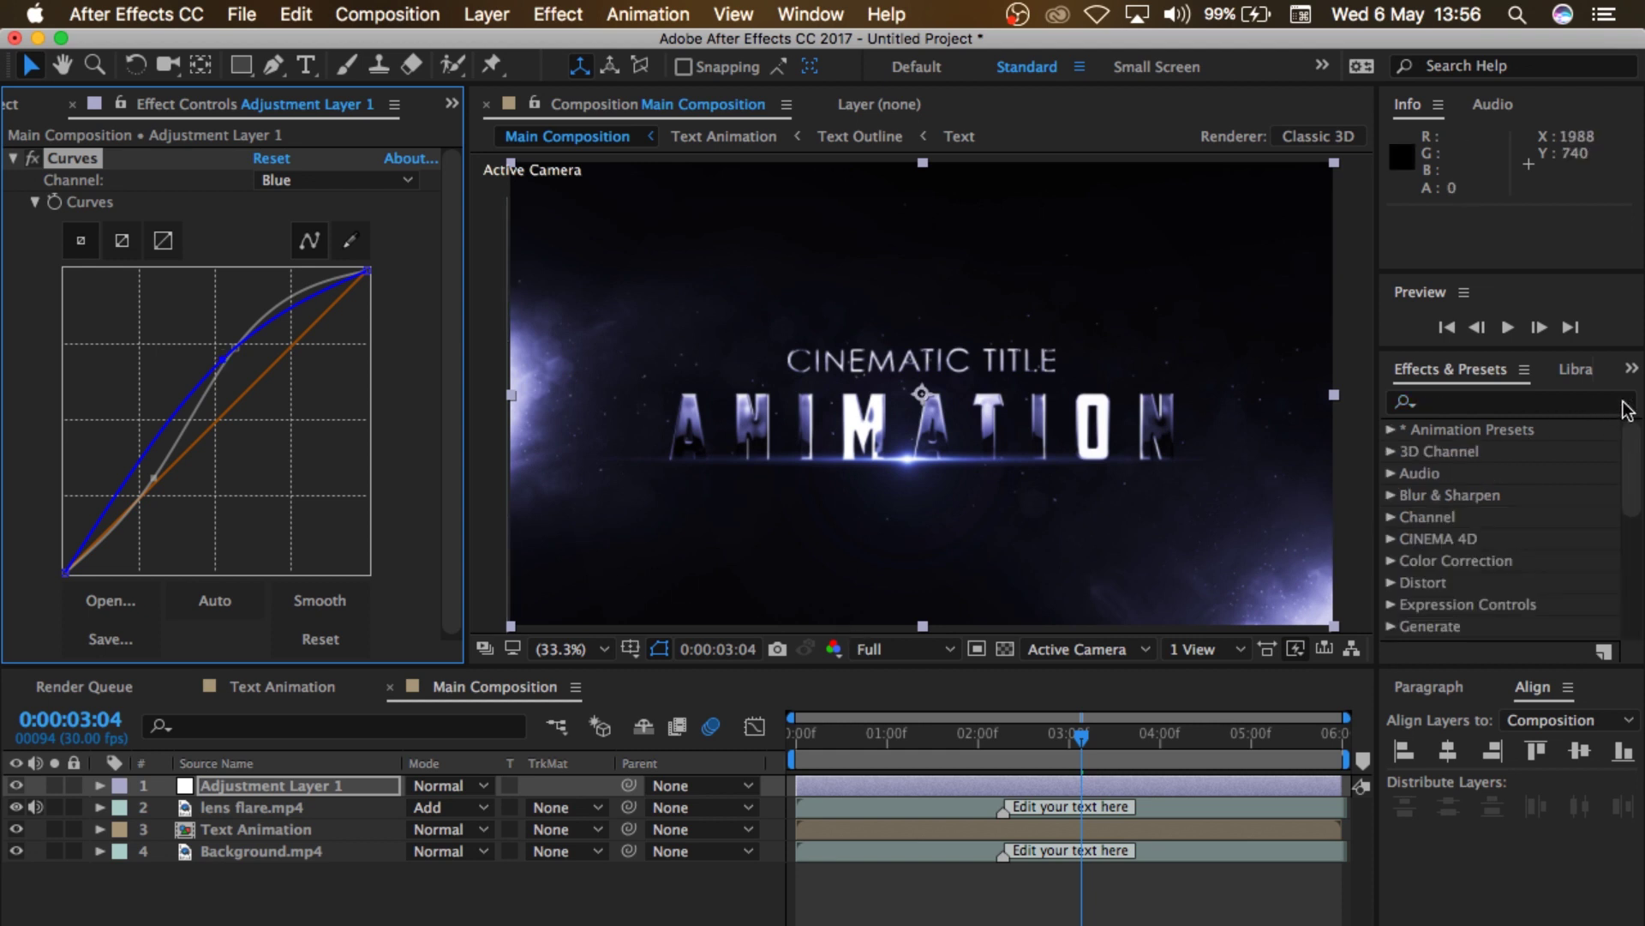
click(1624, 404)
text(shar)
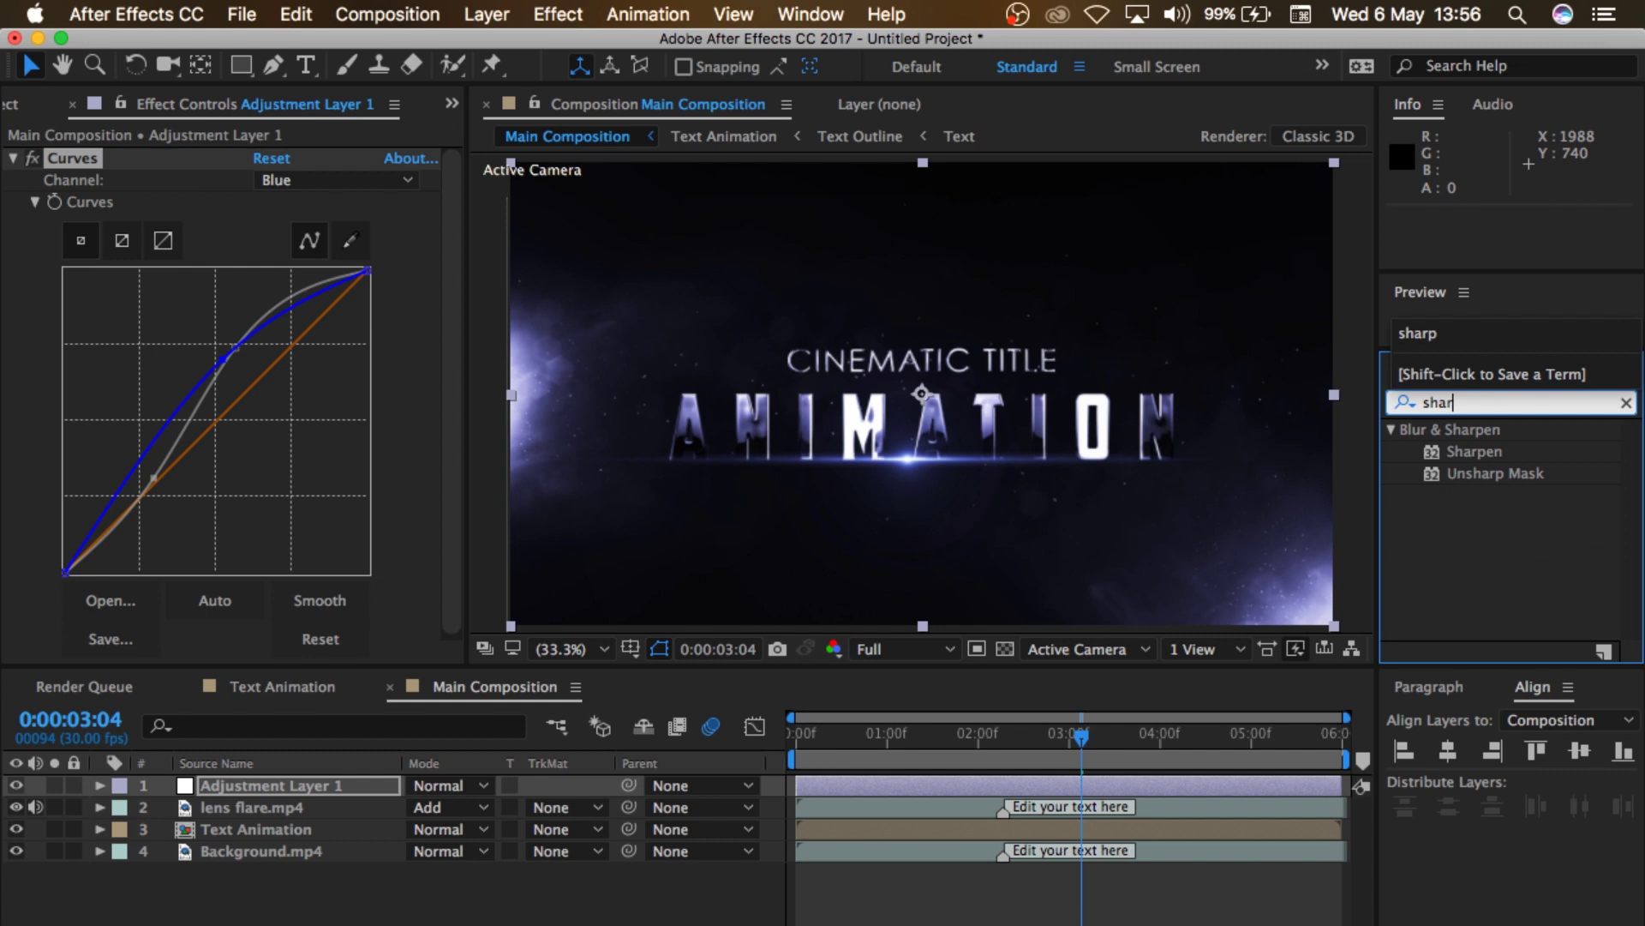
click(1525, 452)
drag(1526, 456, 342, 783)
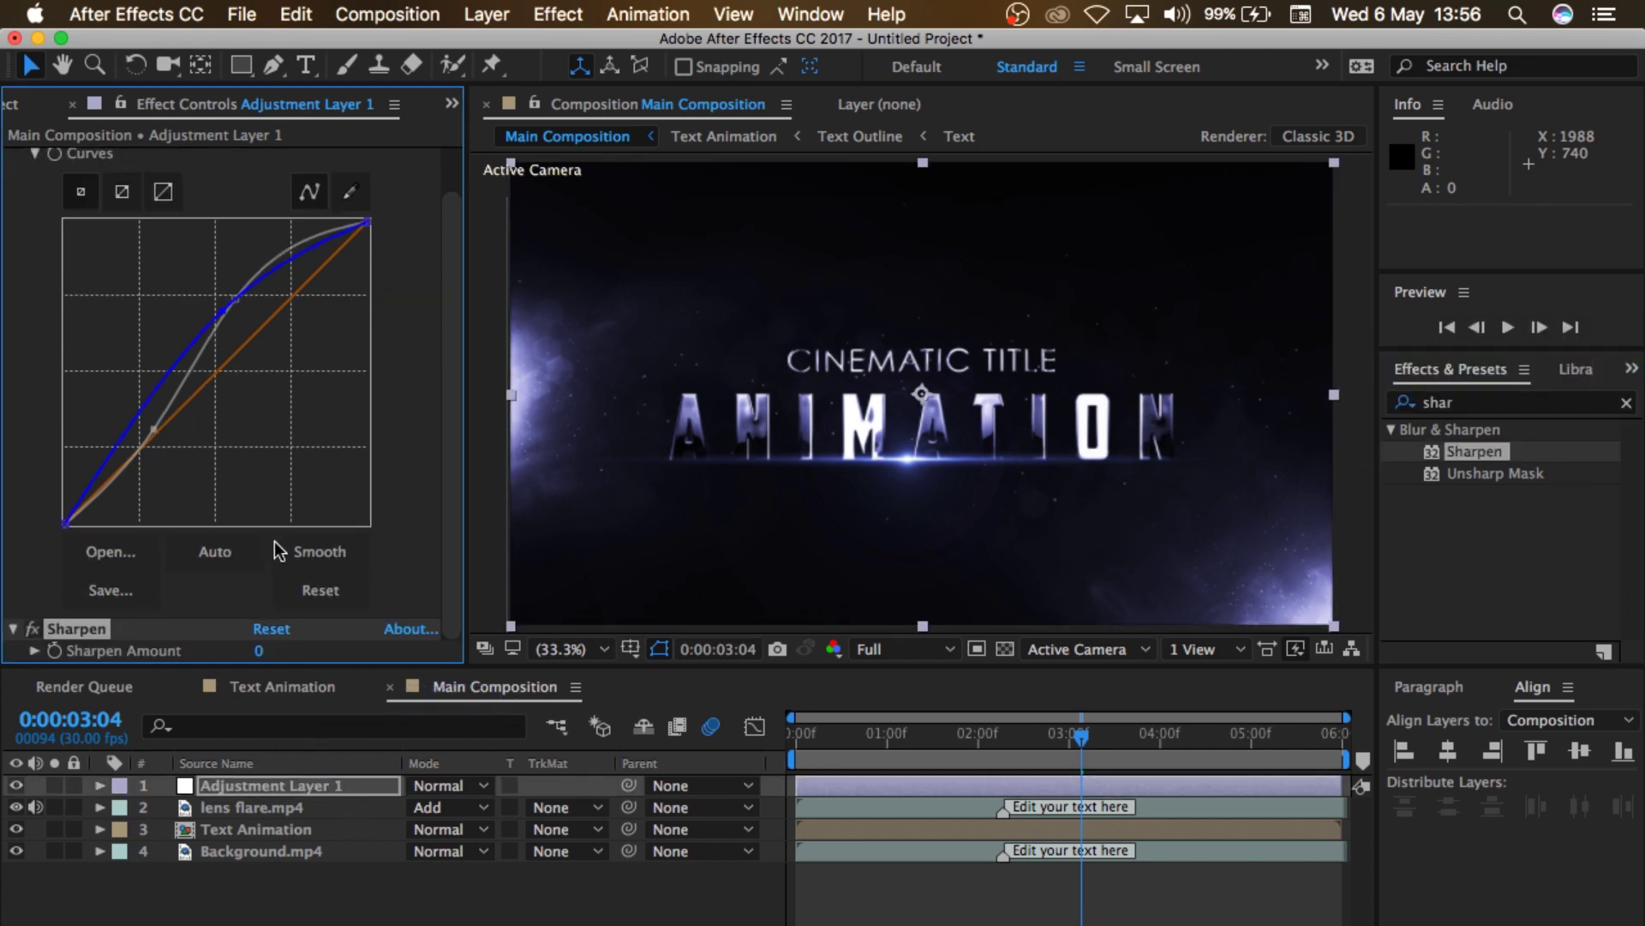
scroll(393, 523, up, 2)
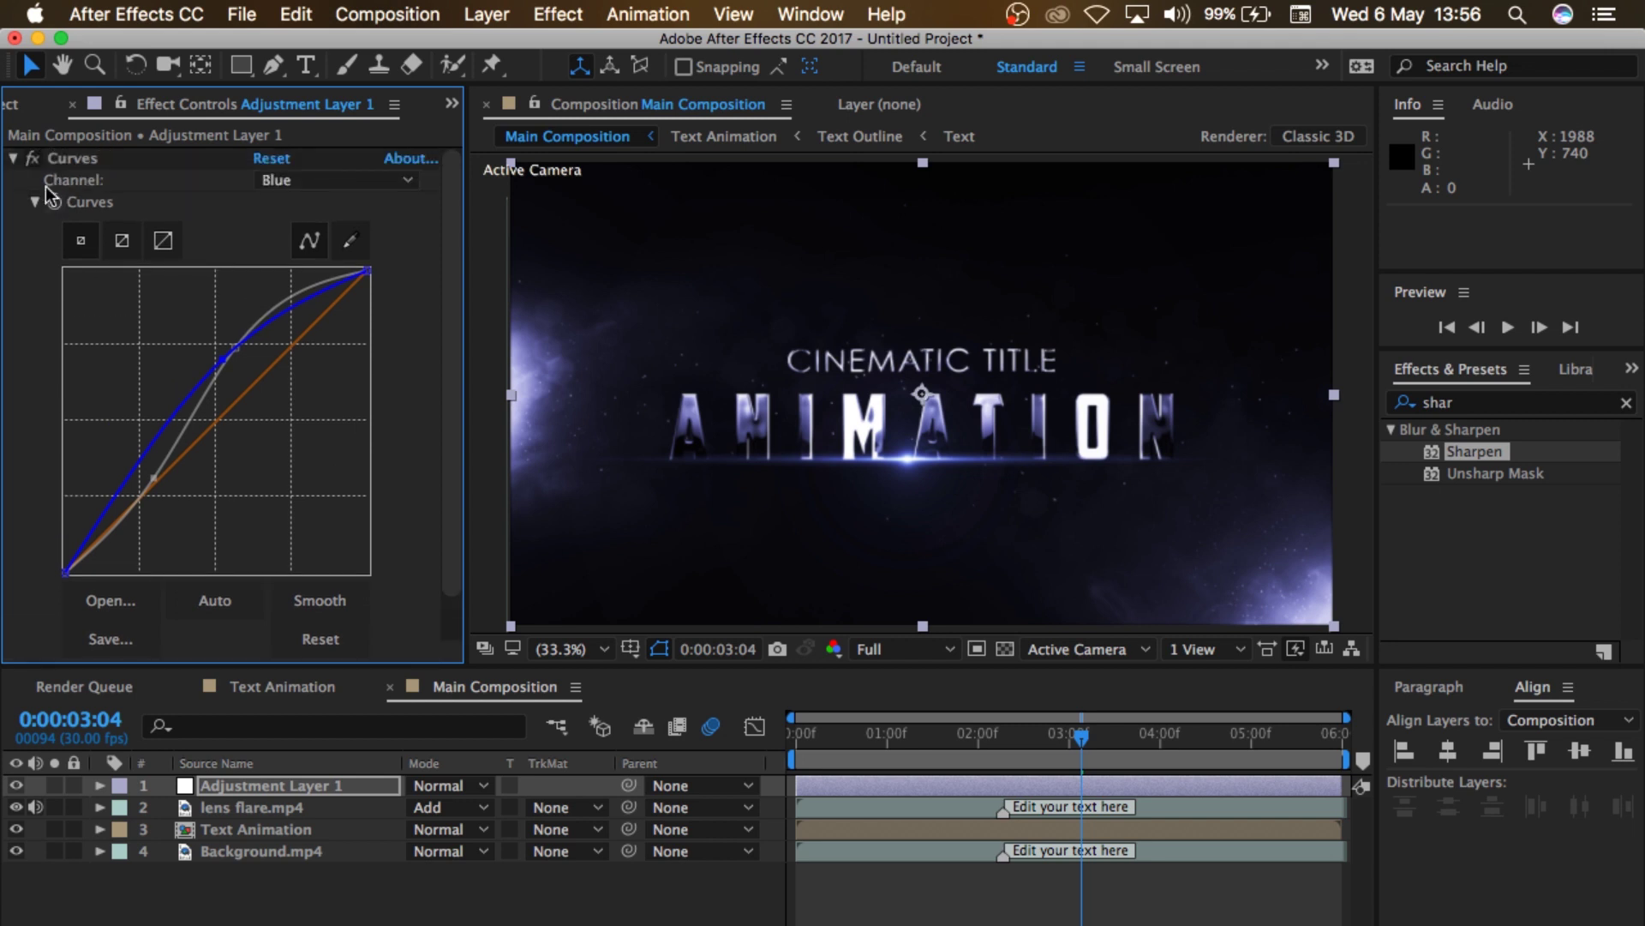
click(13, 158)
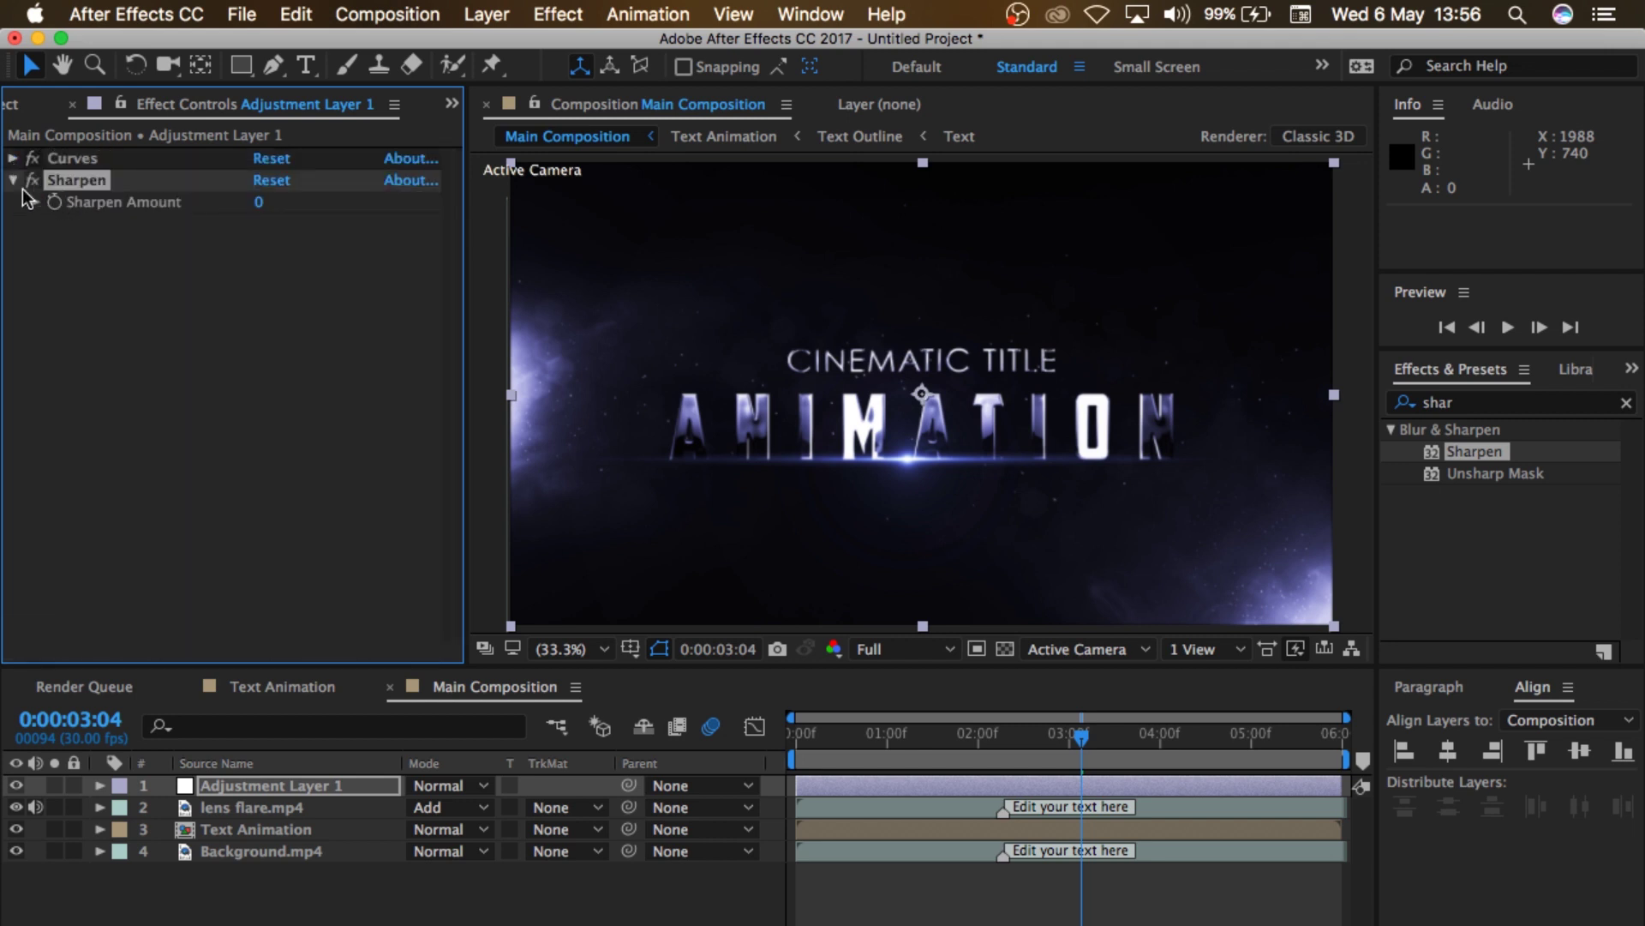
click(260, 206)
key(Return)
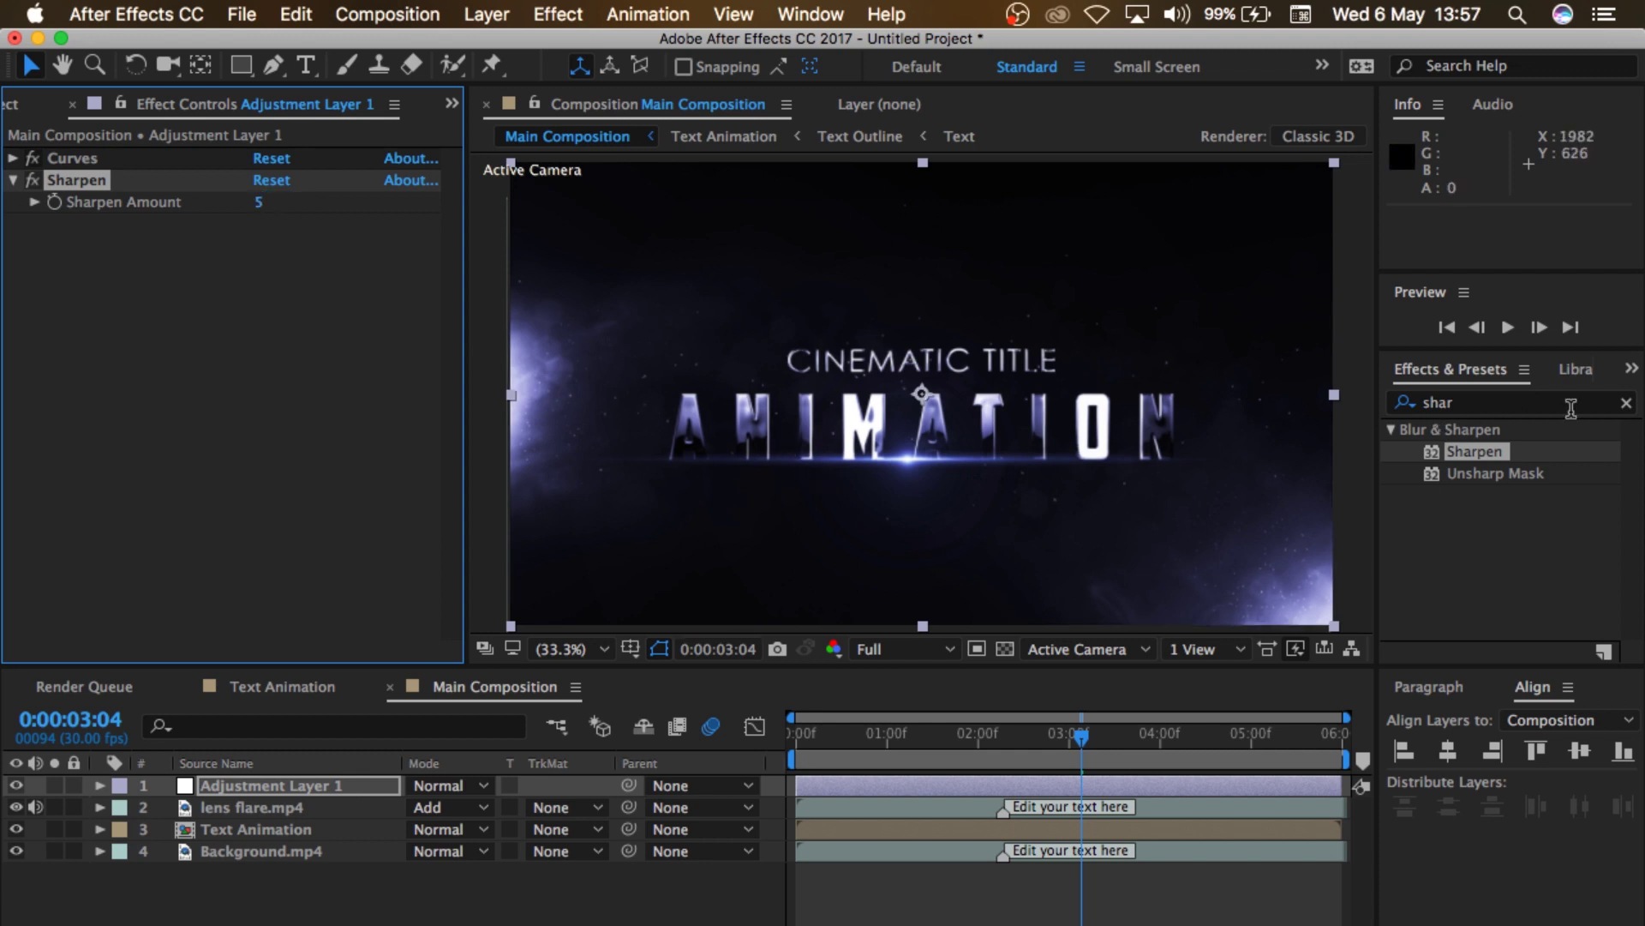
Step: Apply the Noise effect to Adjustment Layer 1 and set its Amount of Noise to 5%
click(1624, 409)
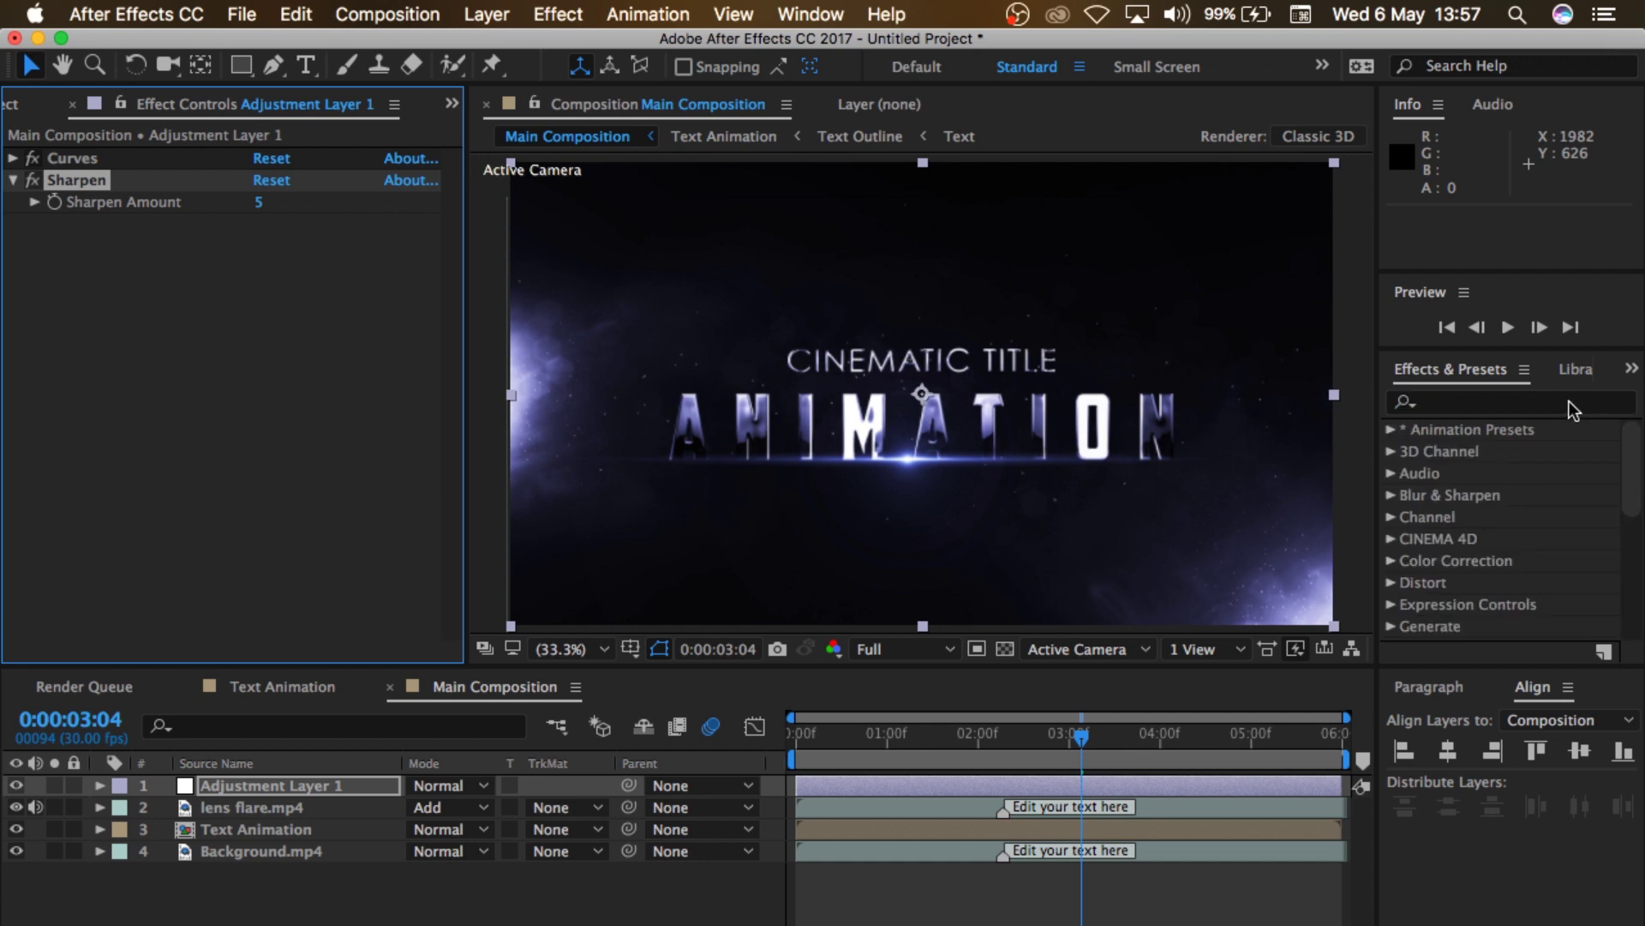
click(1579, 403)
text(noise)
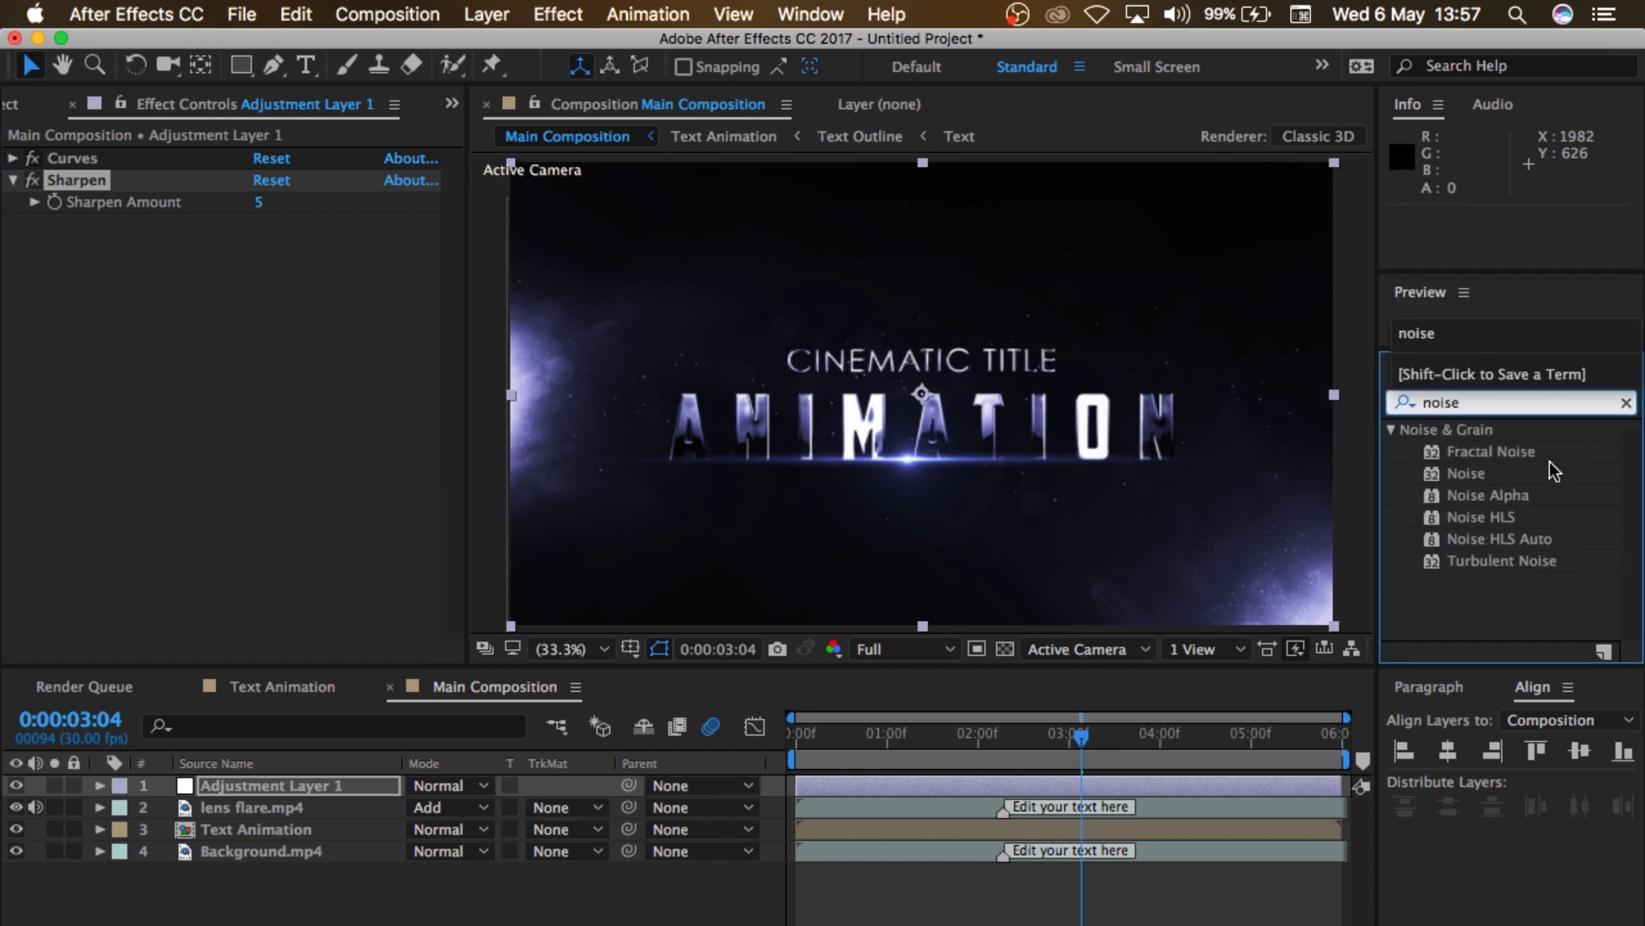
click(1524, 474)
drag(1525, 474, 360, 793)
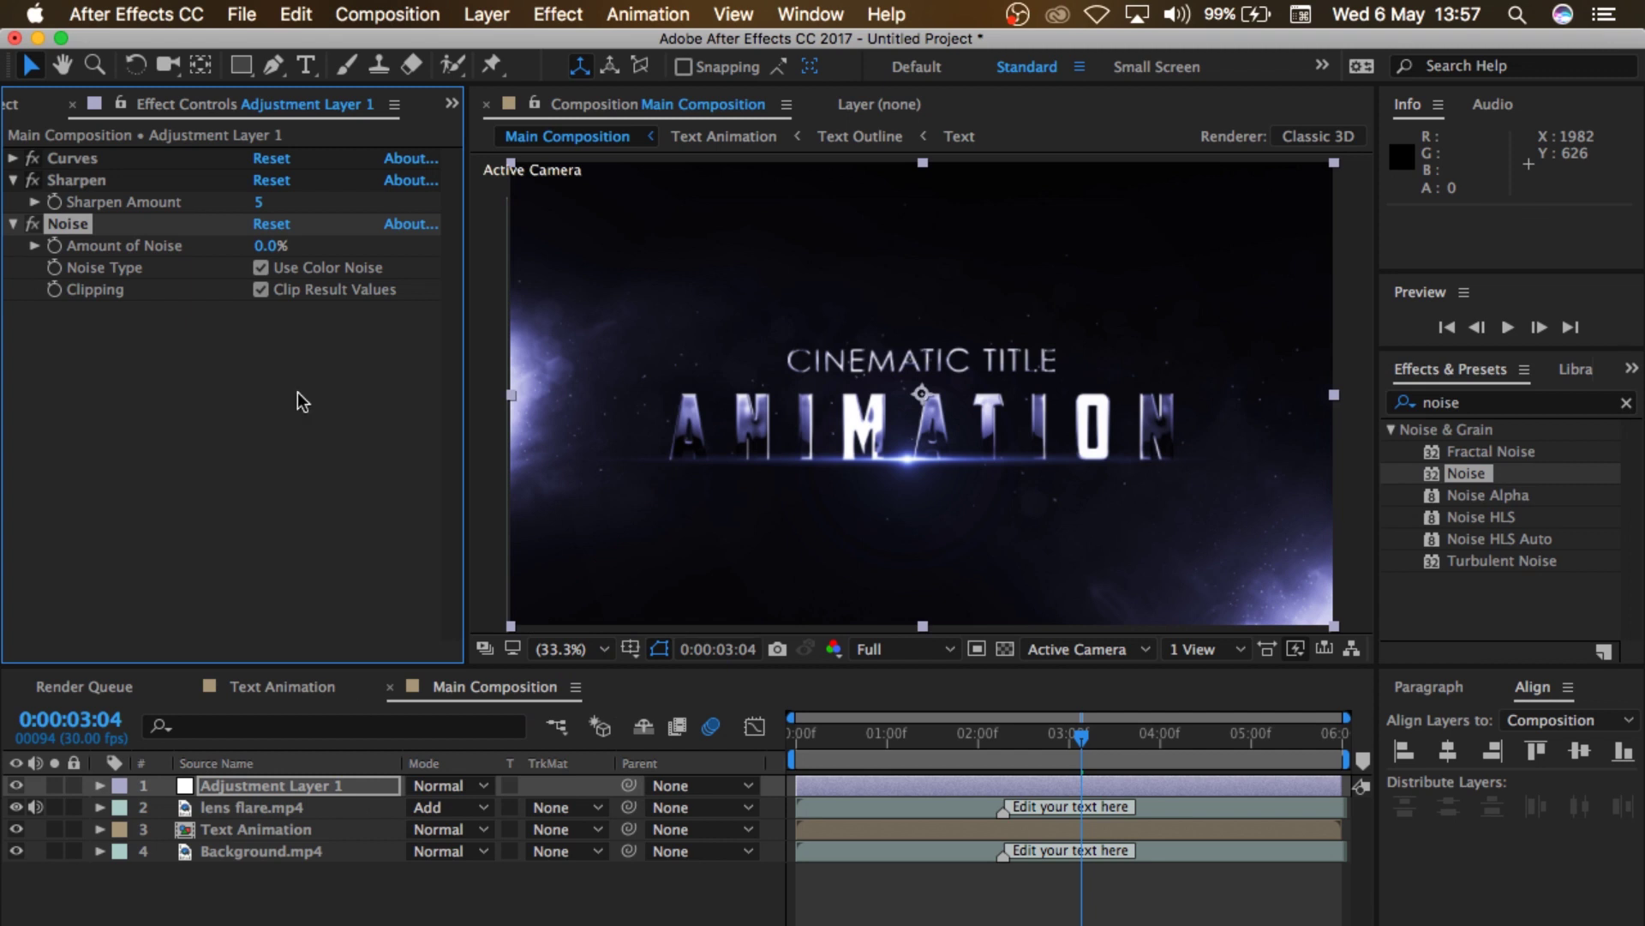
click(264, 245)
key(Return)
click(873, 526)
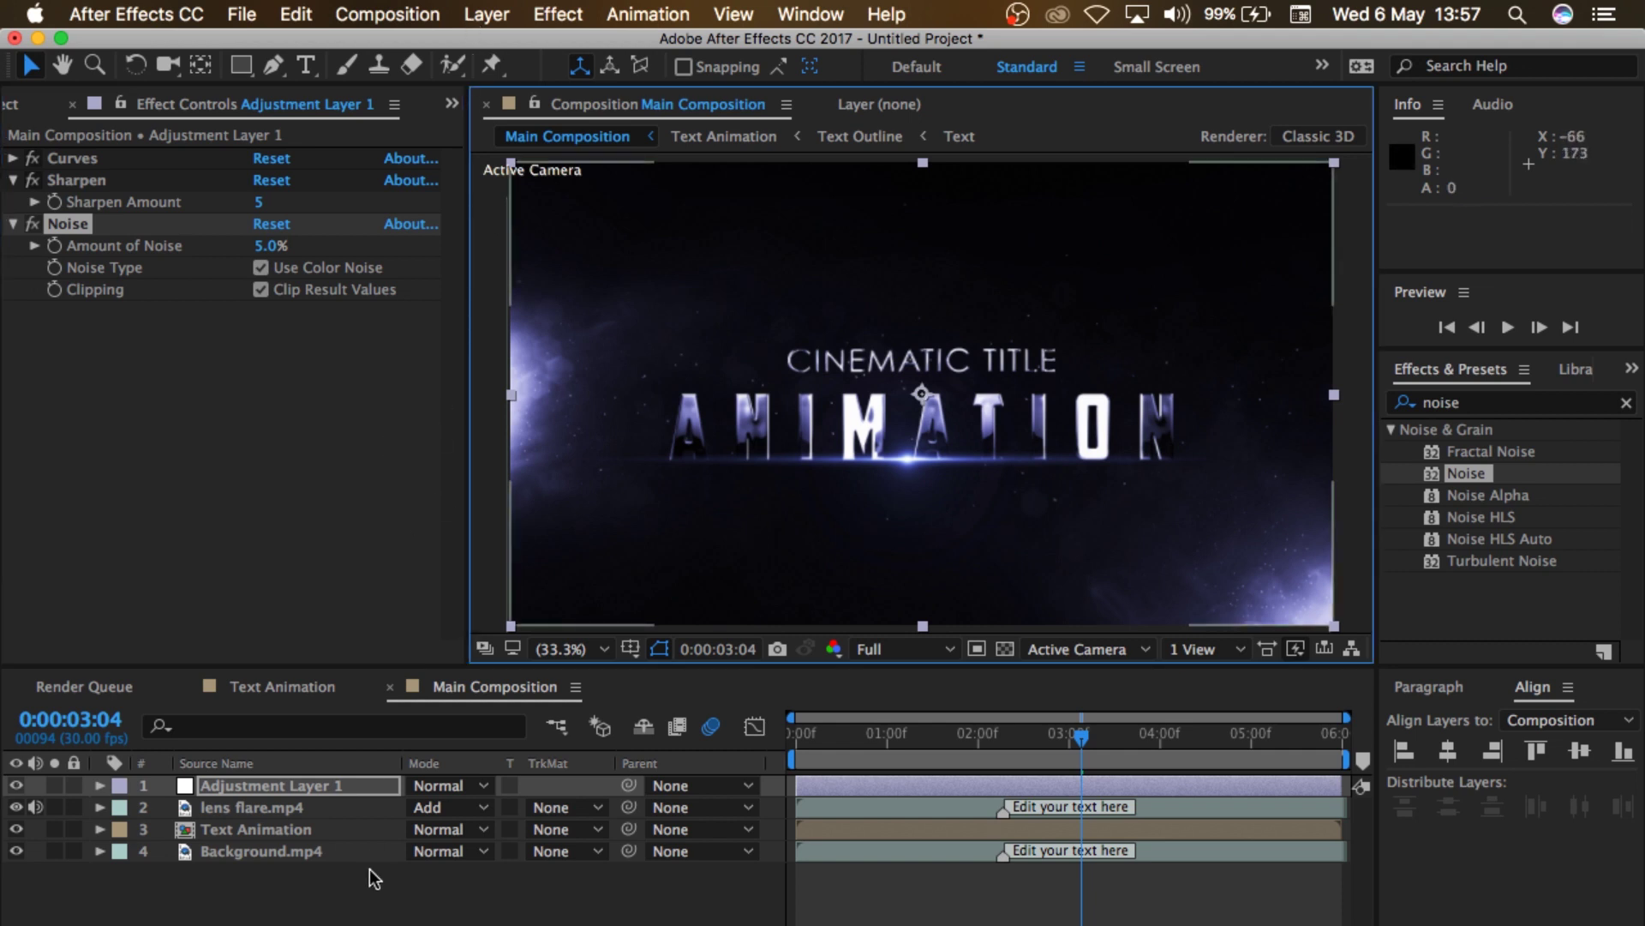
Step: Create a black 1920 x 1080 px solid named Letter Box as the top layer
click(366, 917)
right_click(367, 917)
mouse_move(600, 741)
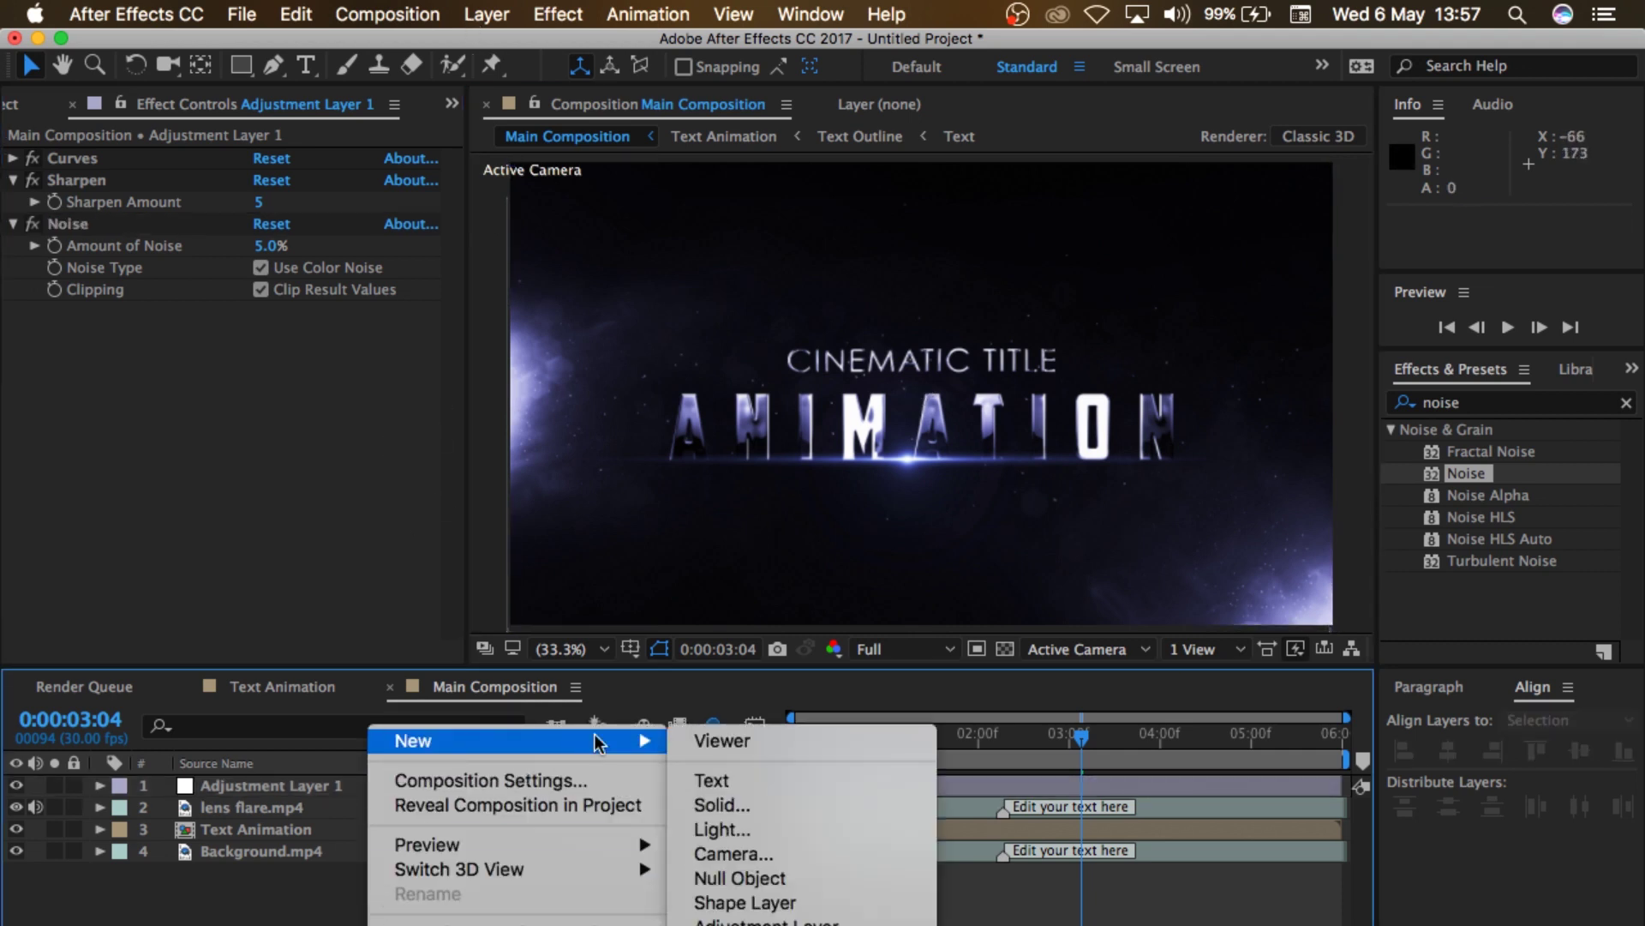
click(720, 804)
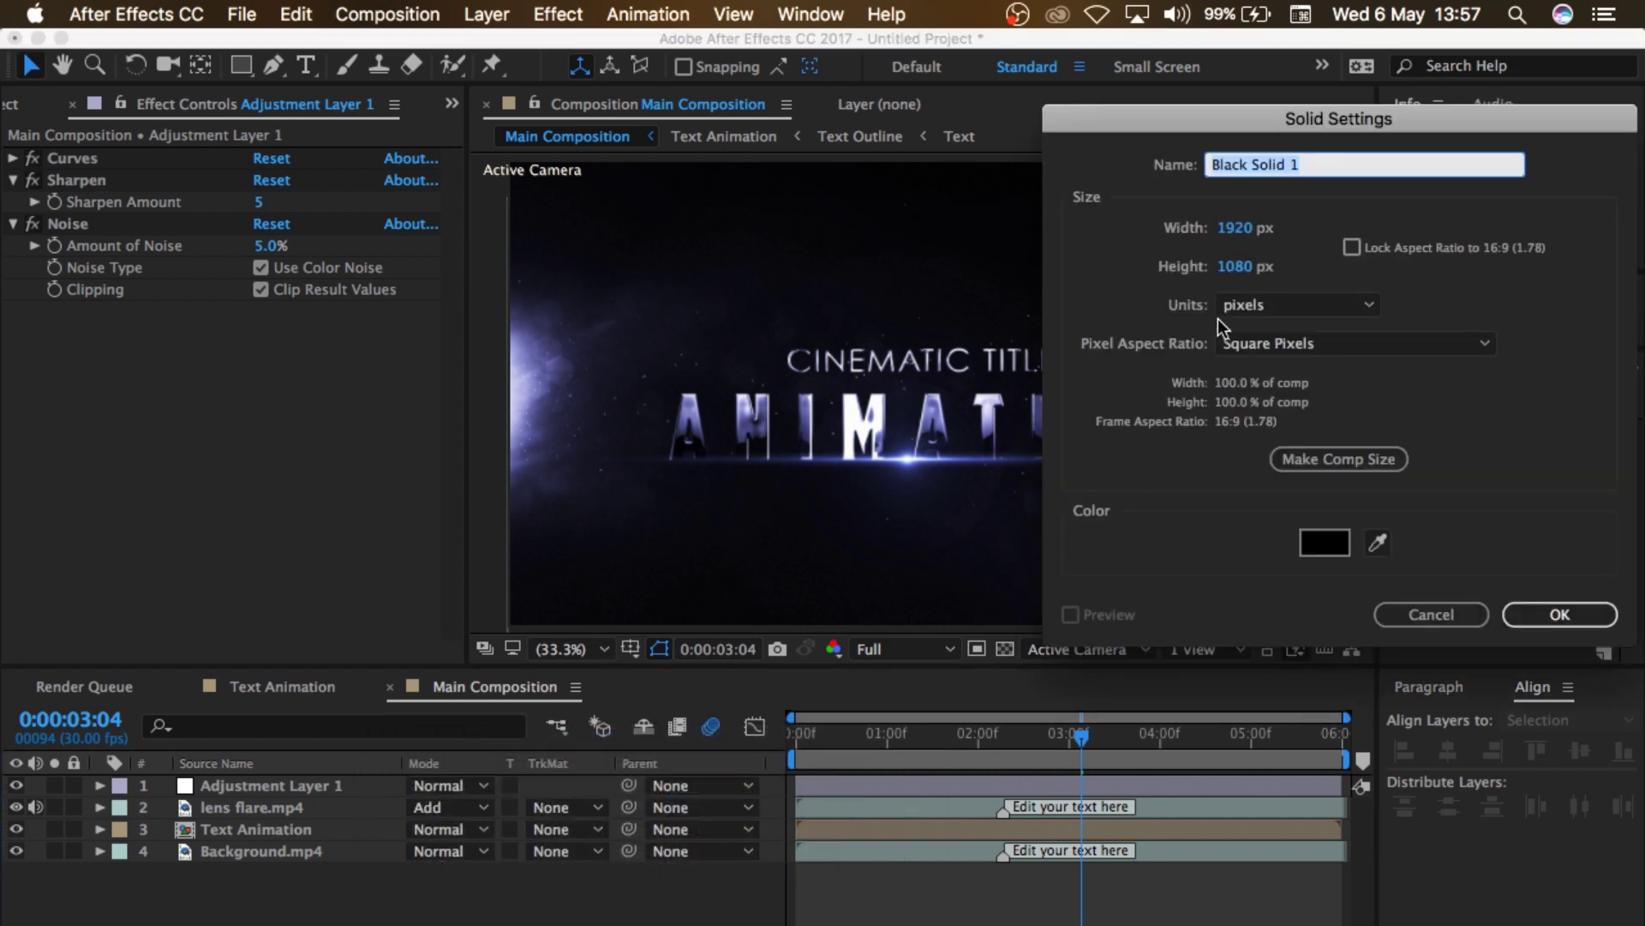
text(Let)
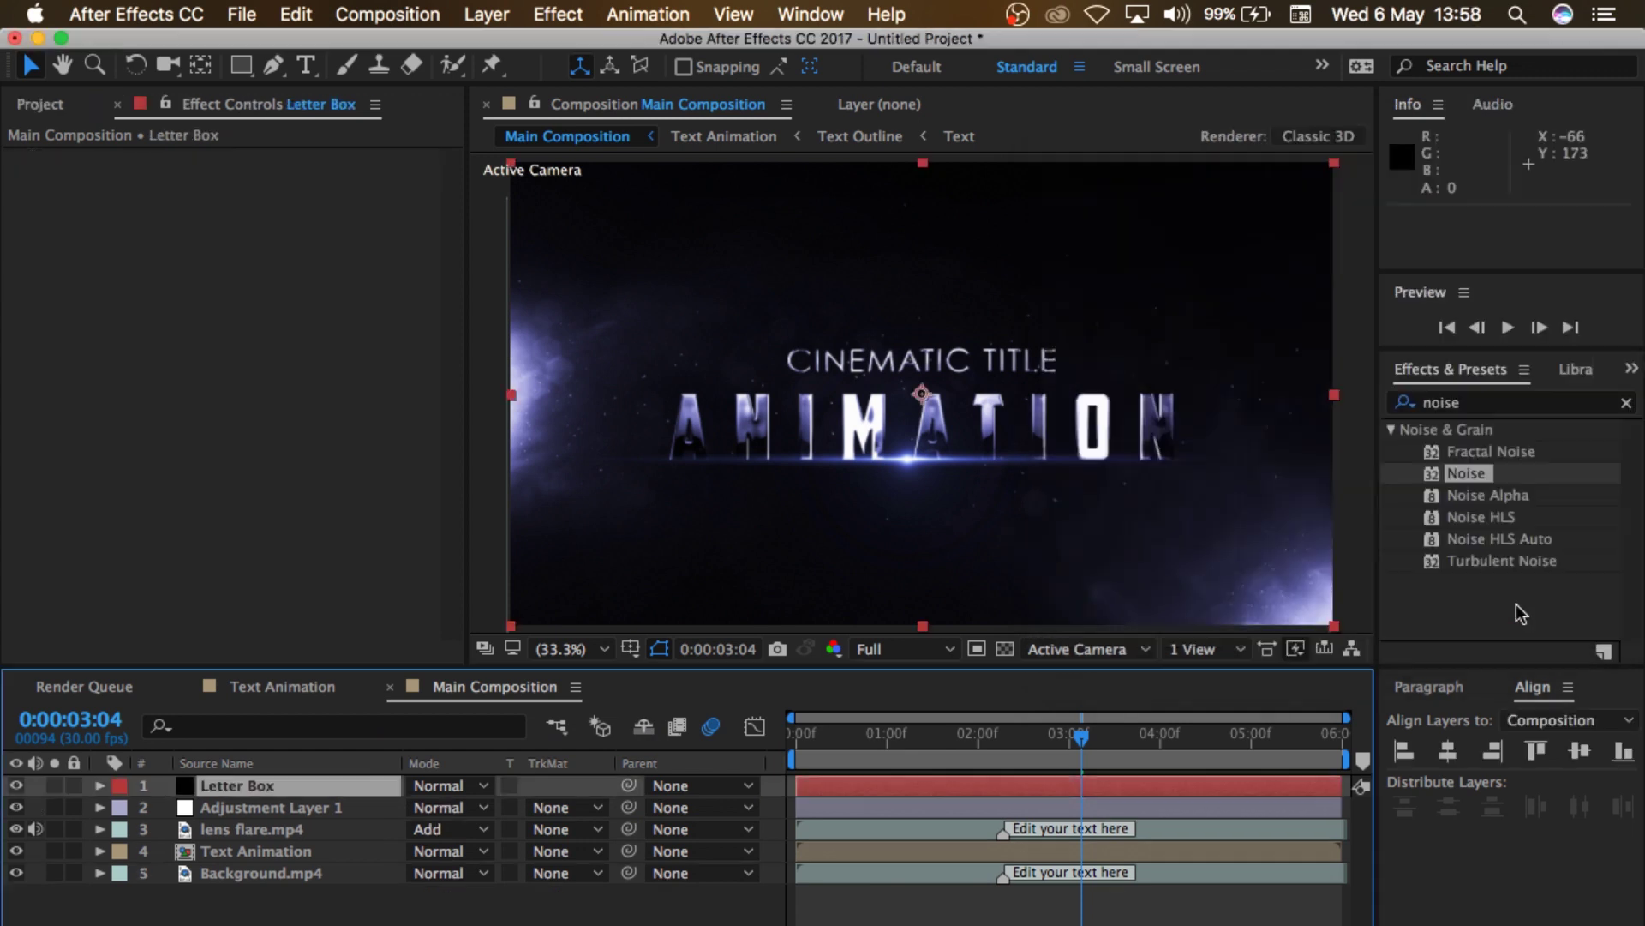
click(1515, 605)
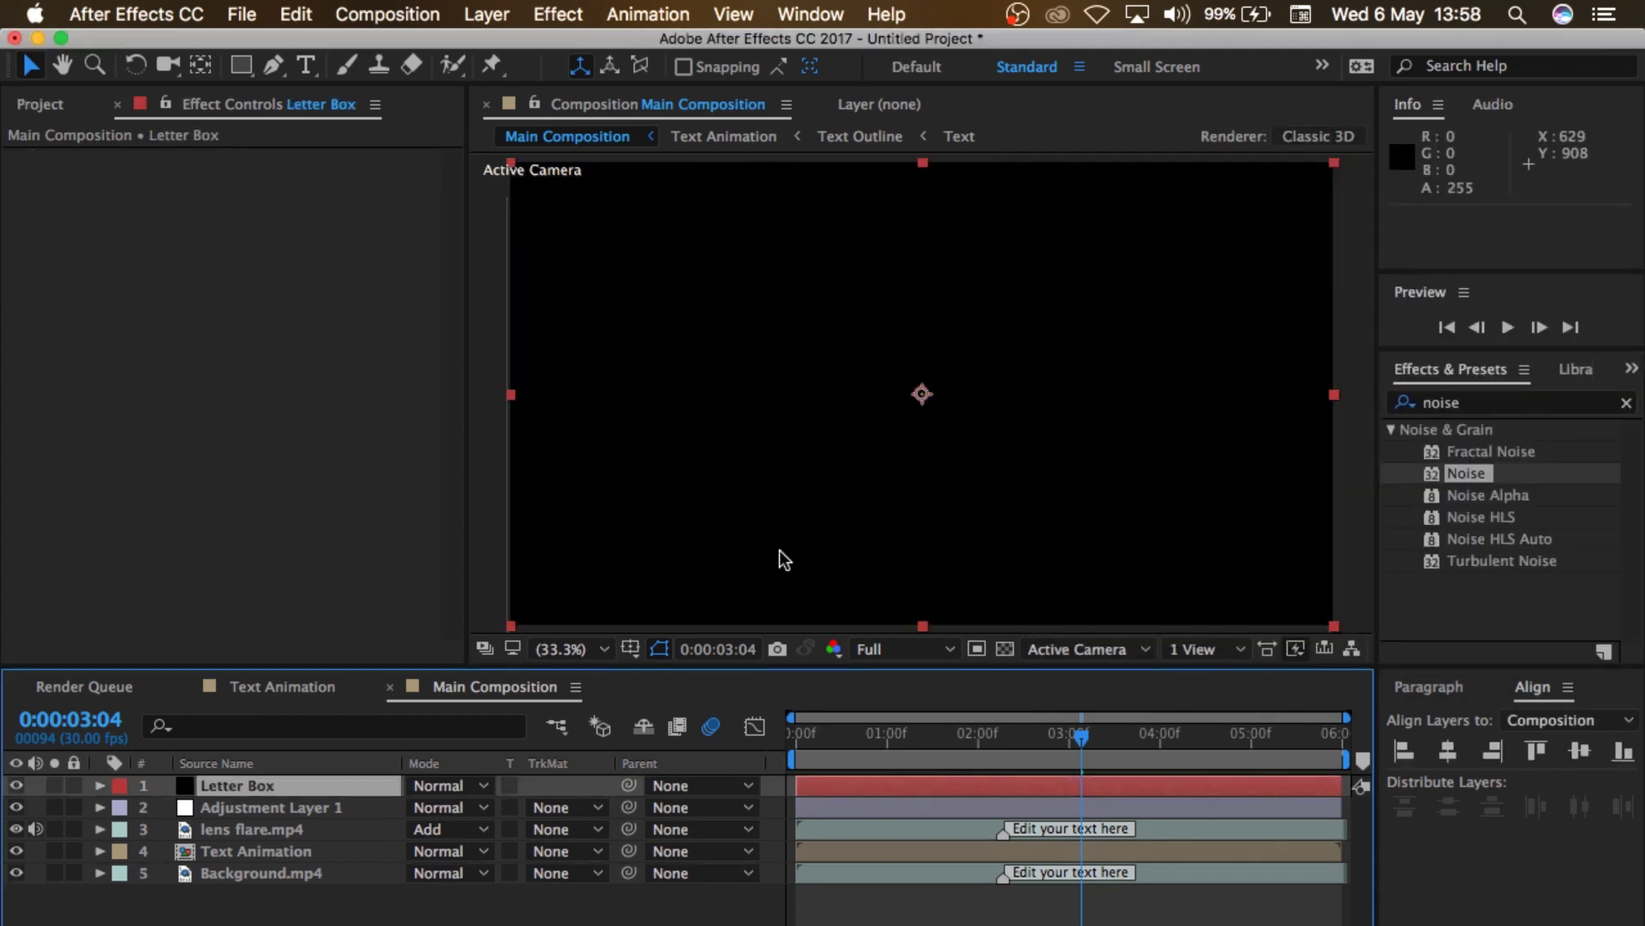
Step: Add a full-frame rectangular mask to the Letter Box layer and shrink it symmetrically to about 76% of its height
click(288, 790)
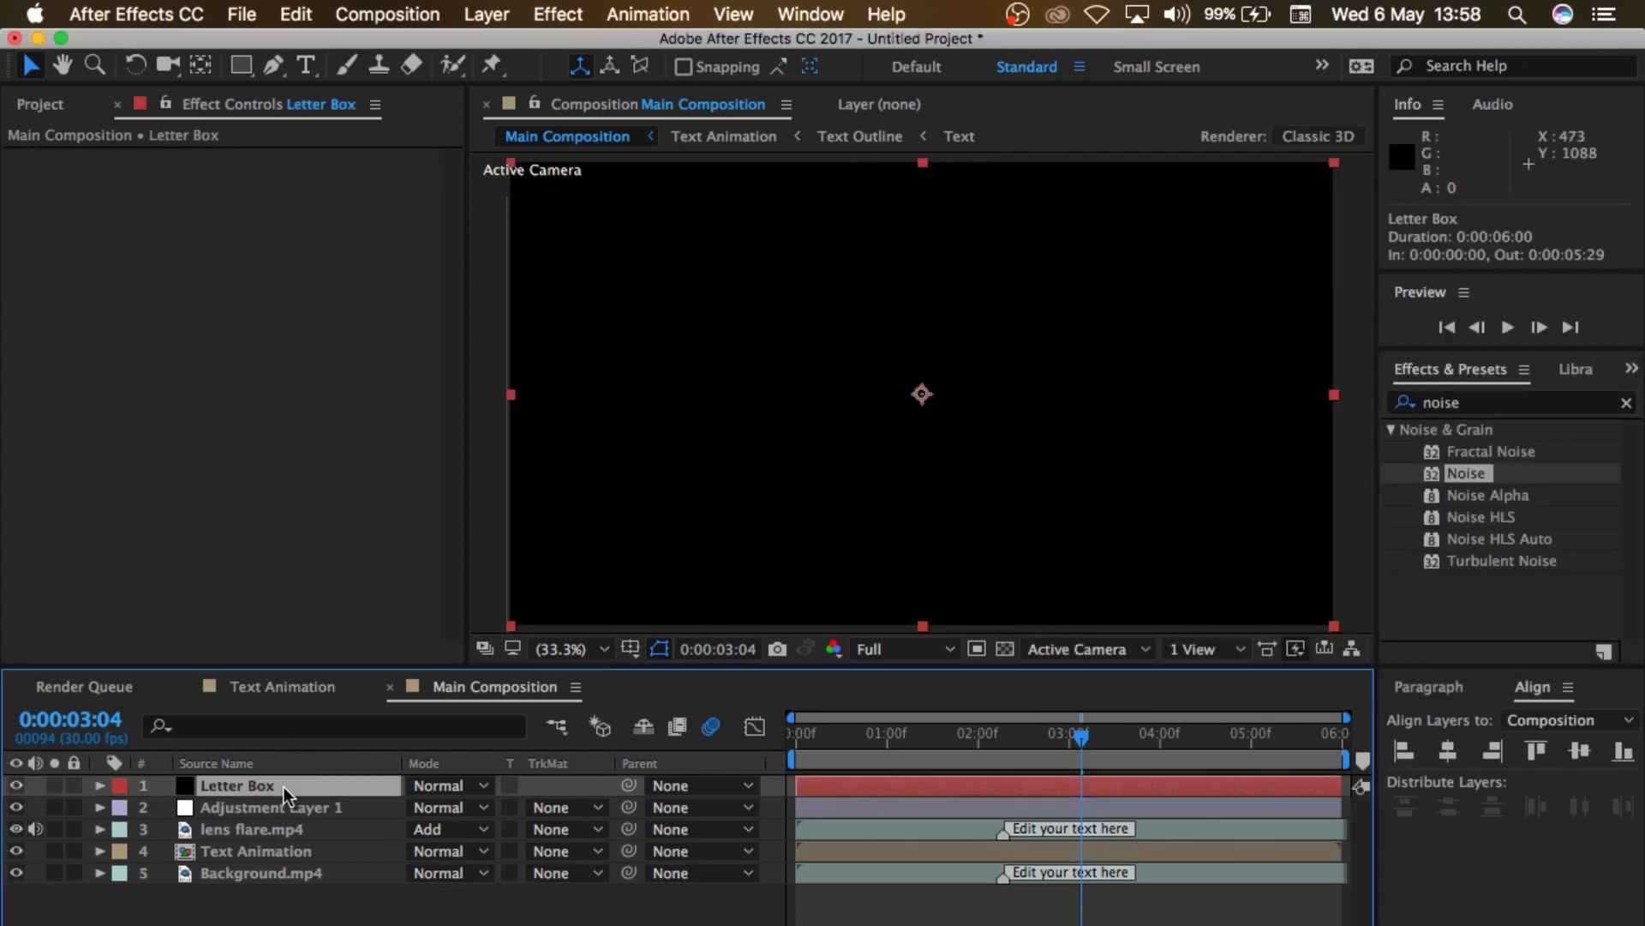
double_click(241, 67)
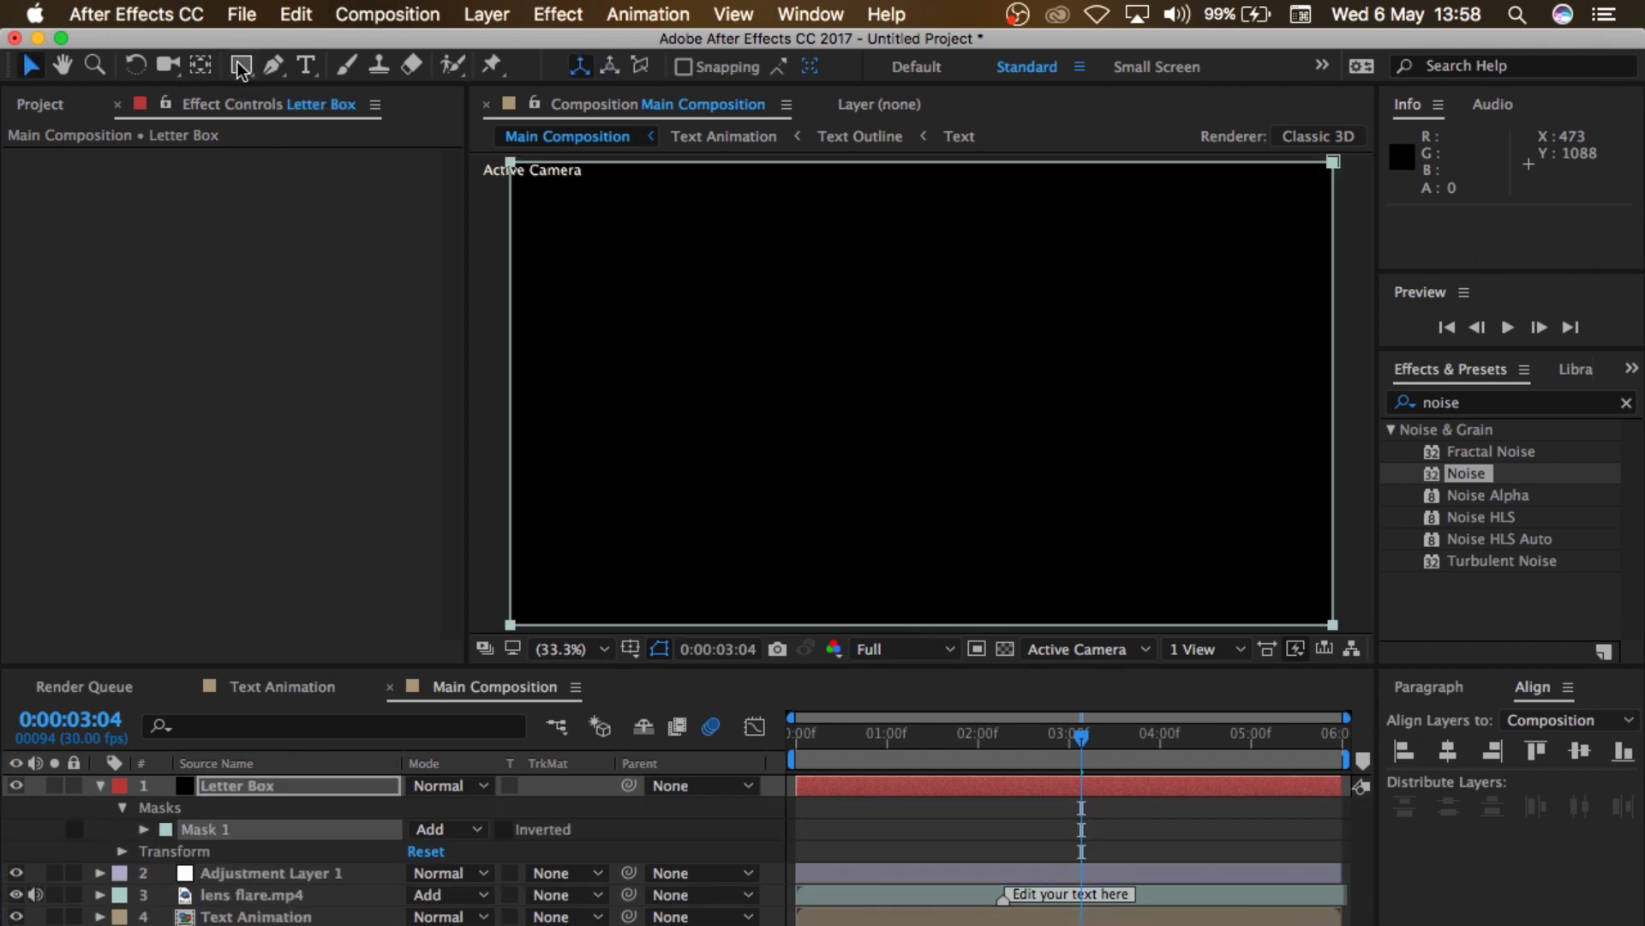
double_click(923, 165)
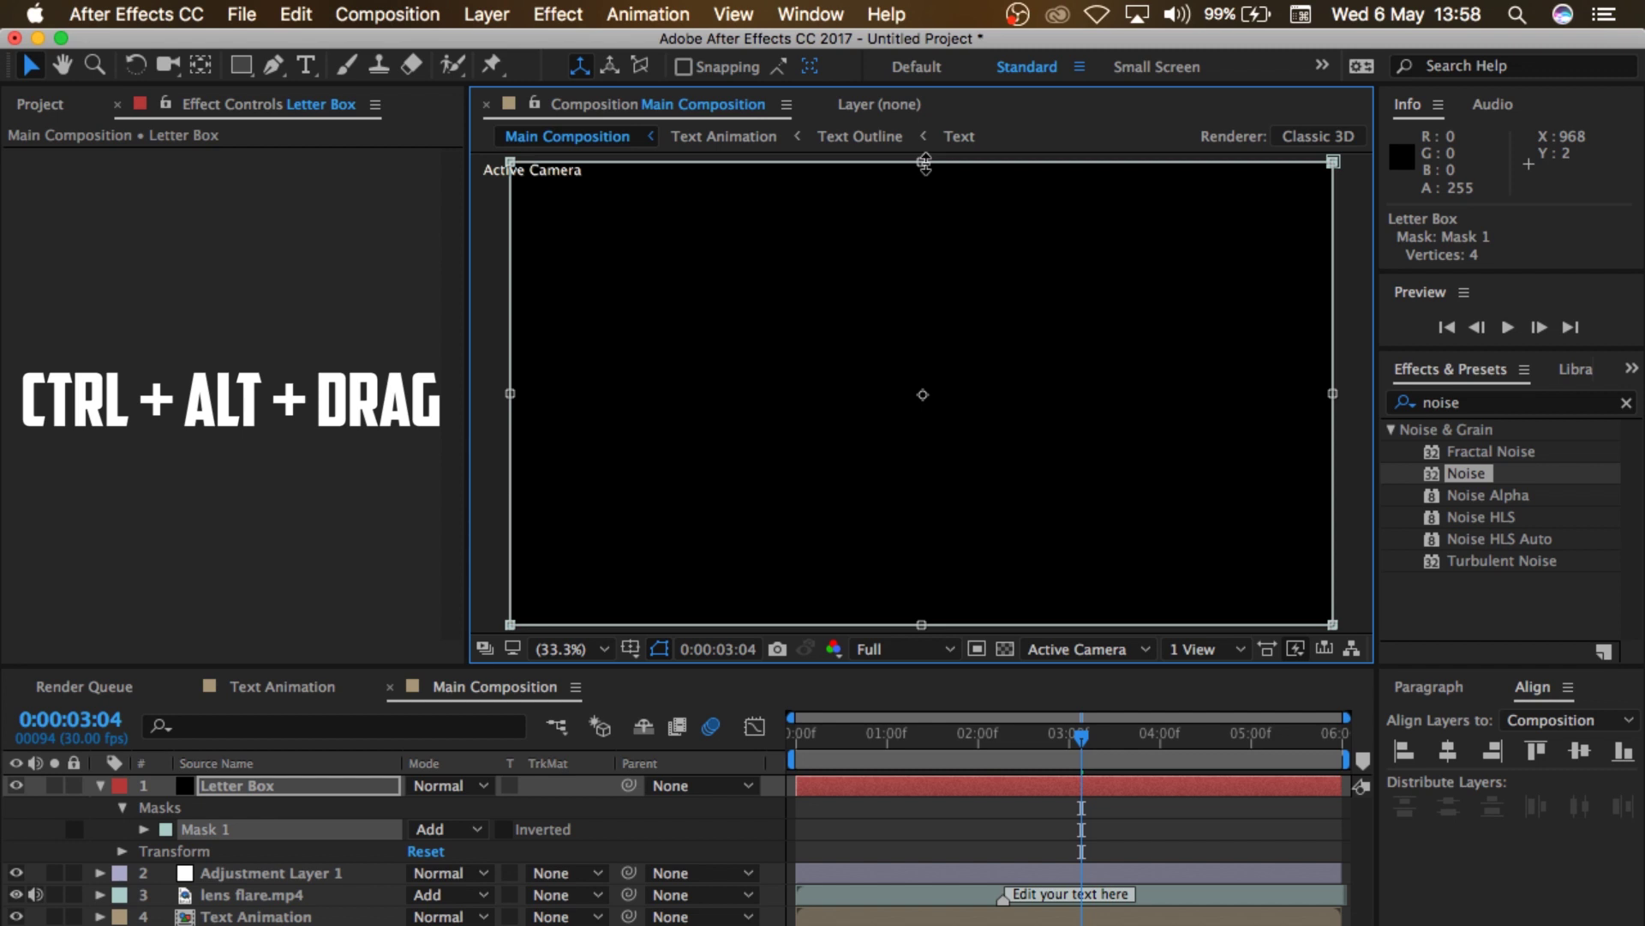
drag(925, 162, 923, 216)
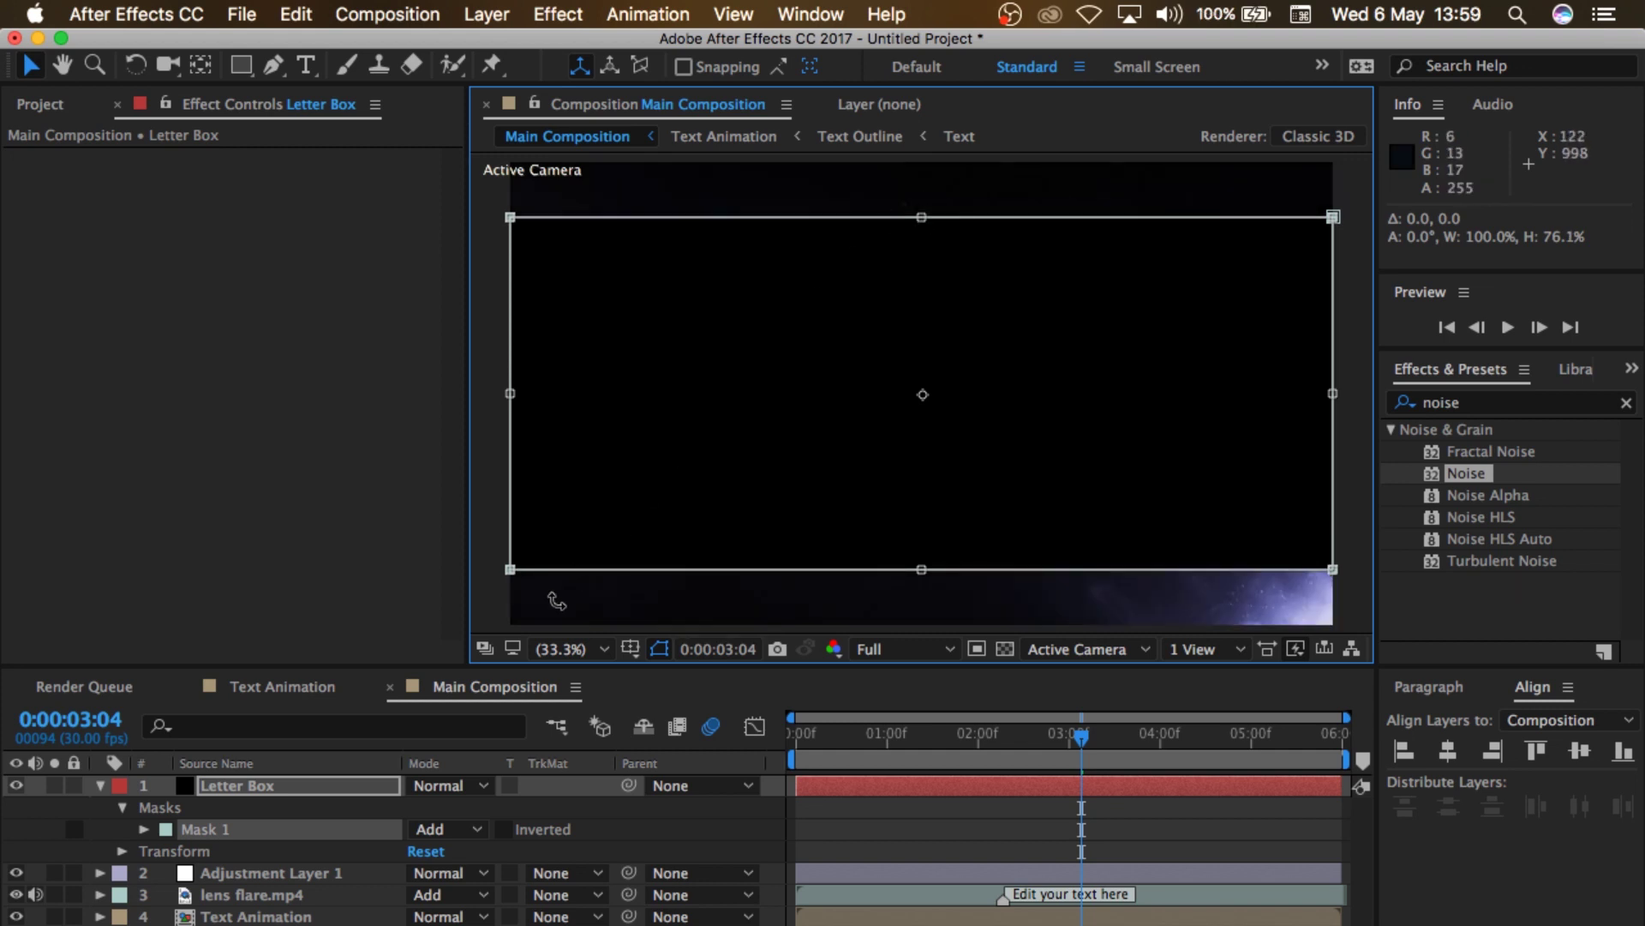
Step: Set the Letter Box layer's Mask 1 mode to Subtract and preview the framed title along the timeline
click(469, 830)
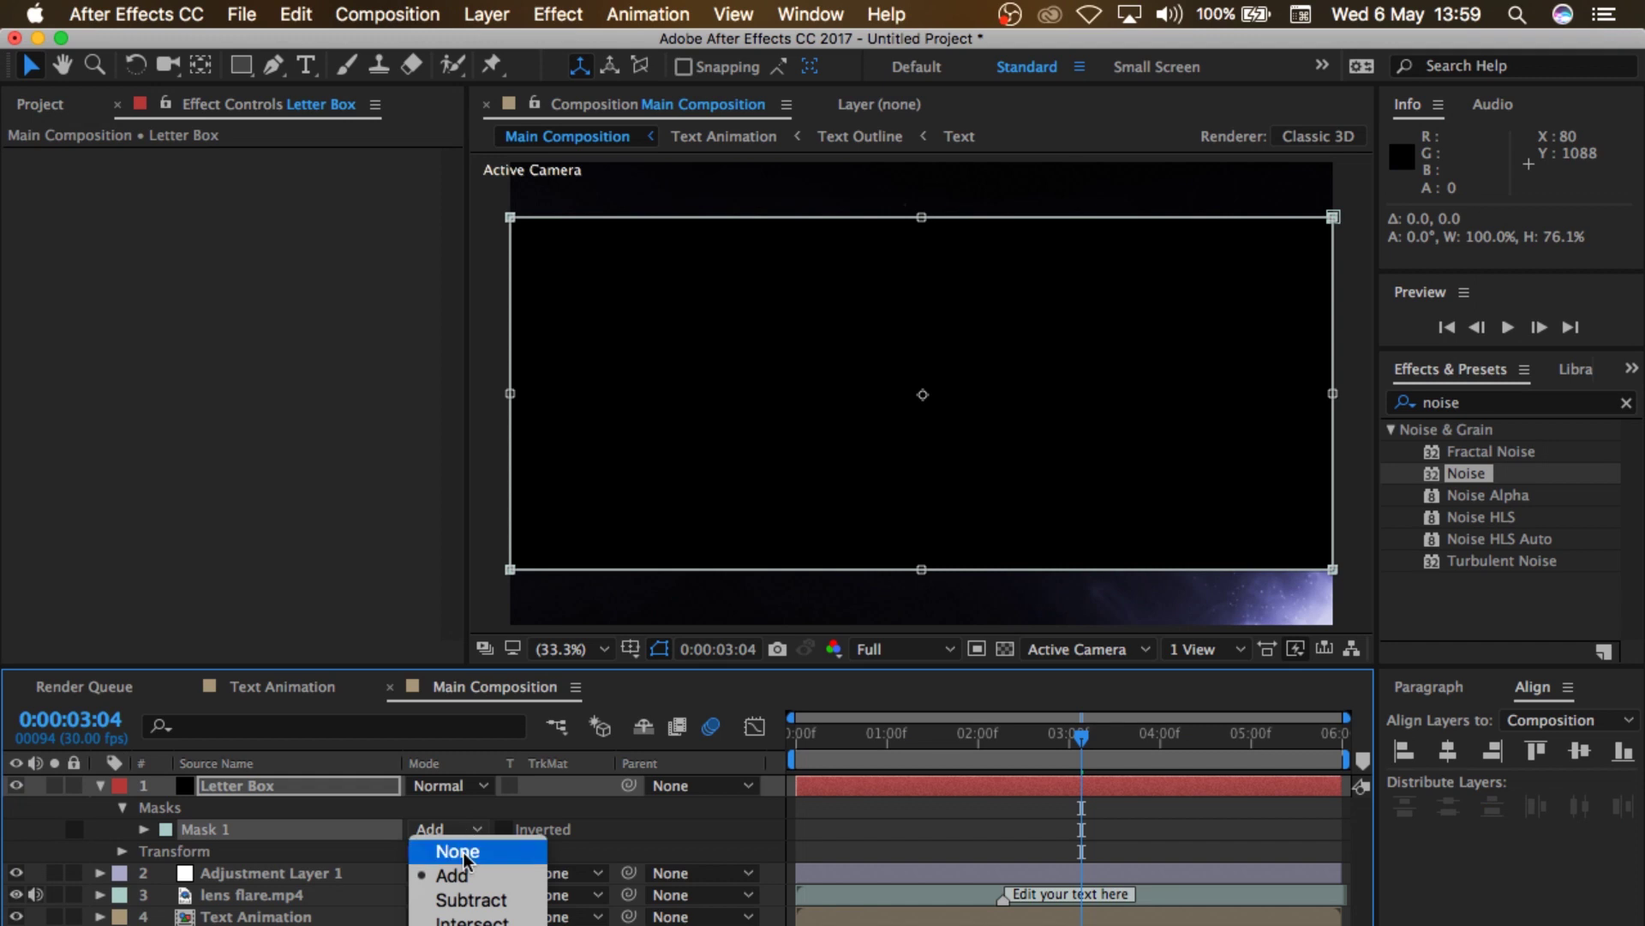
click(467, 900)
click(1364, 545)
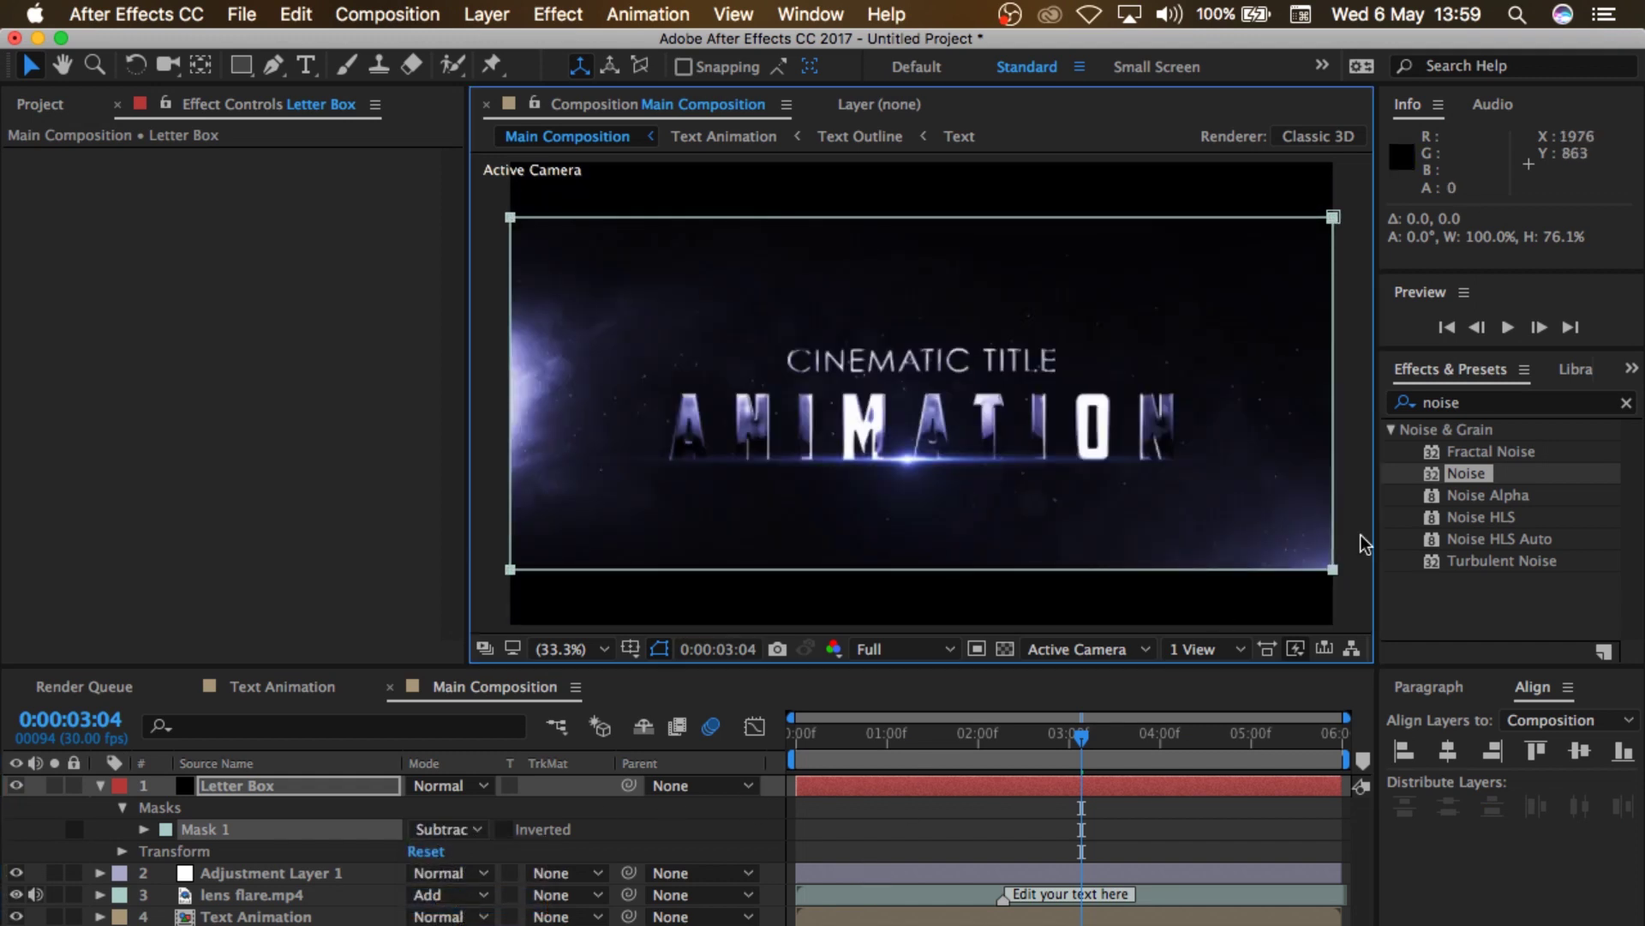
click(475, 567)
drag(932, 752, 784, 752)
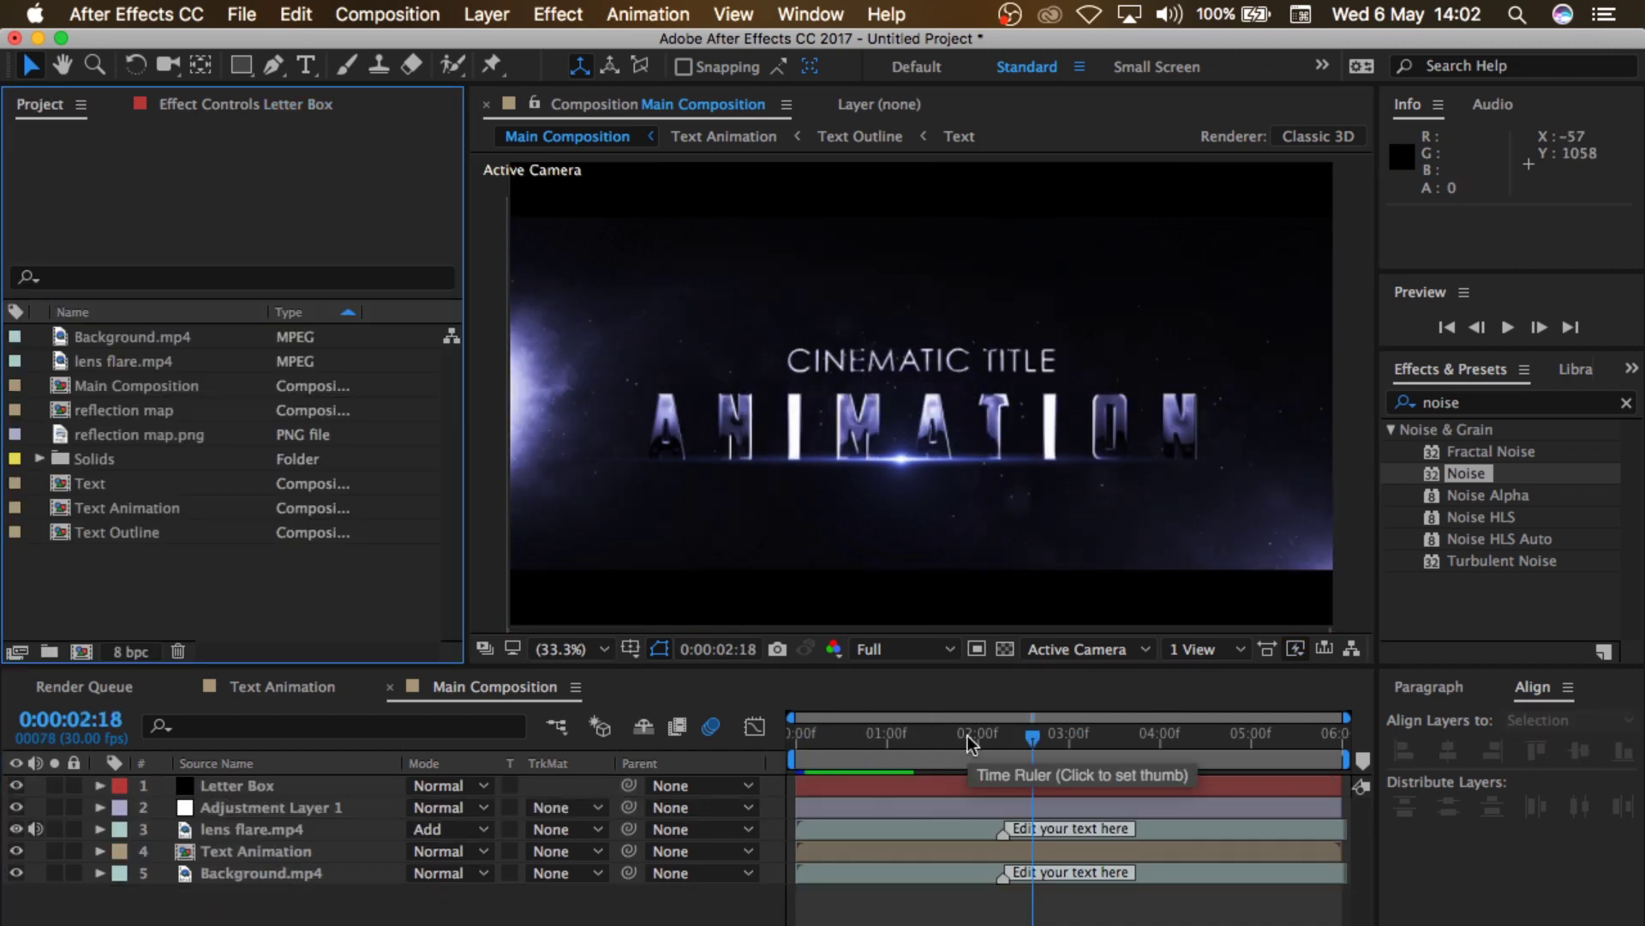
Step: Import the audio file 1.mpeg from the Audio folder in Downloads and add it as the bottom layer of Main Composition
double_click(99, 585)
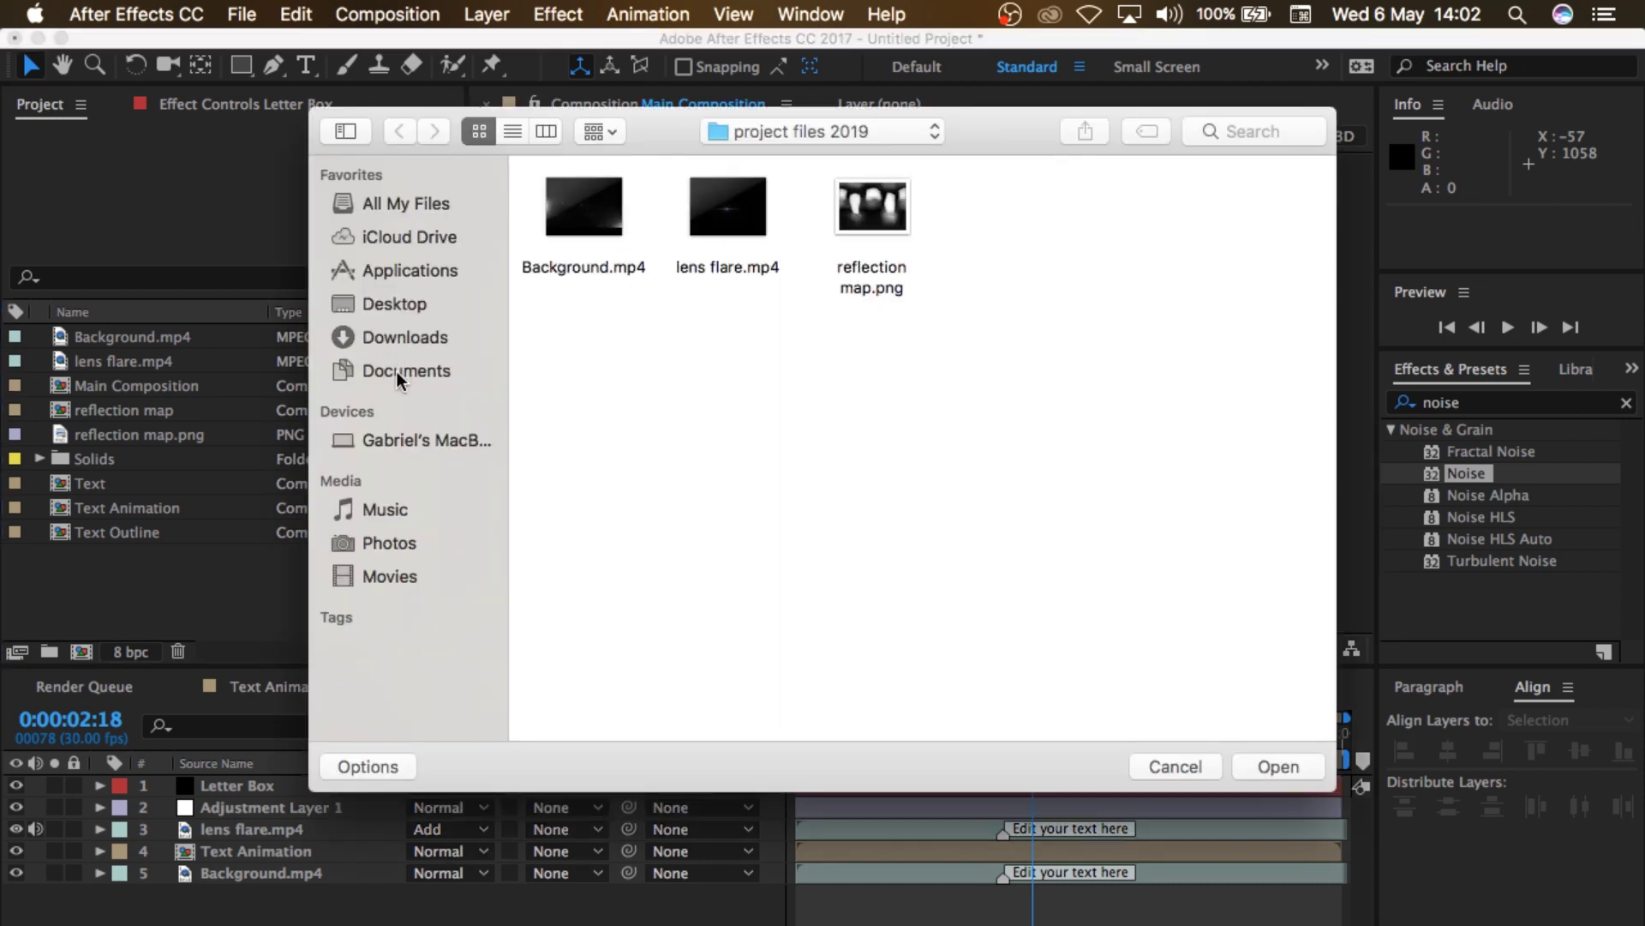
click(408, 343)
click(748, 223)
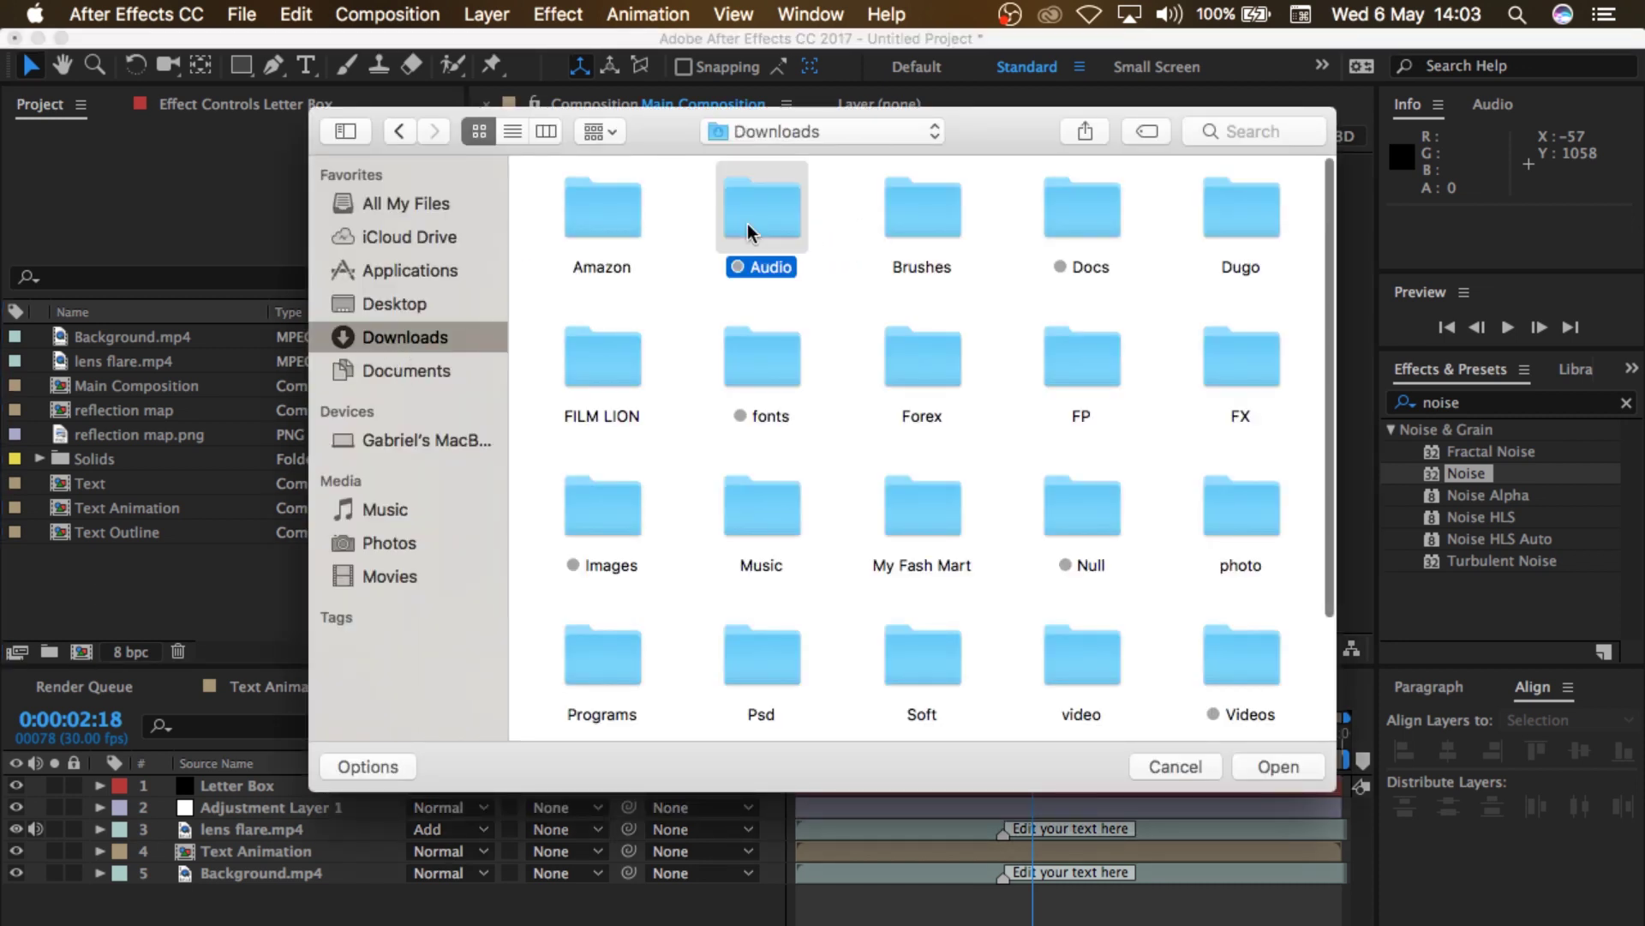
double_click(748, 223)
click(1235, 233)
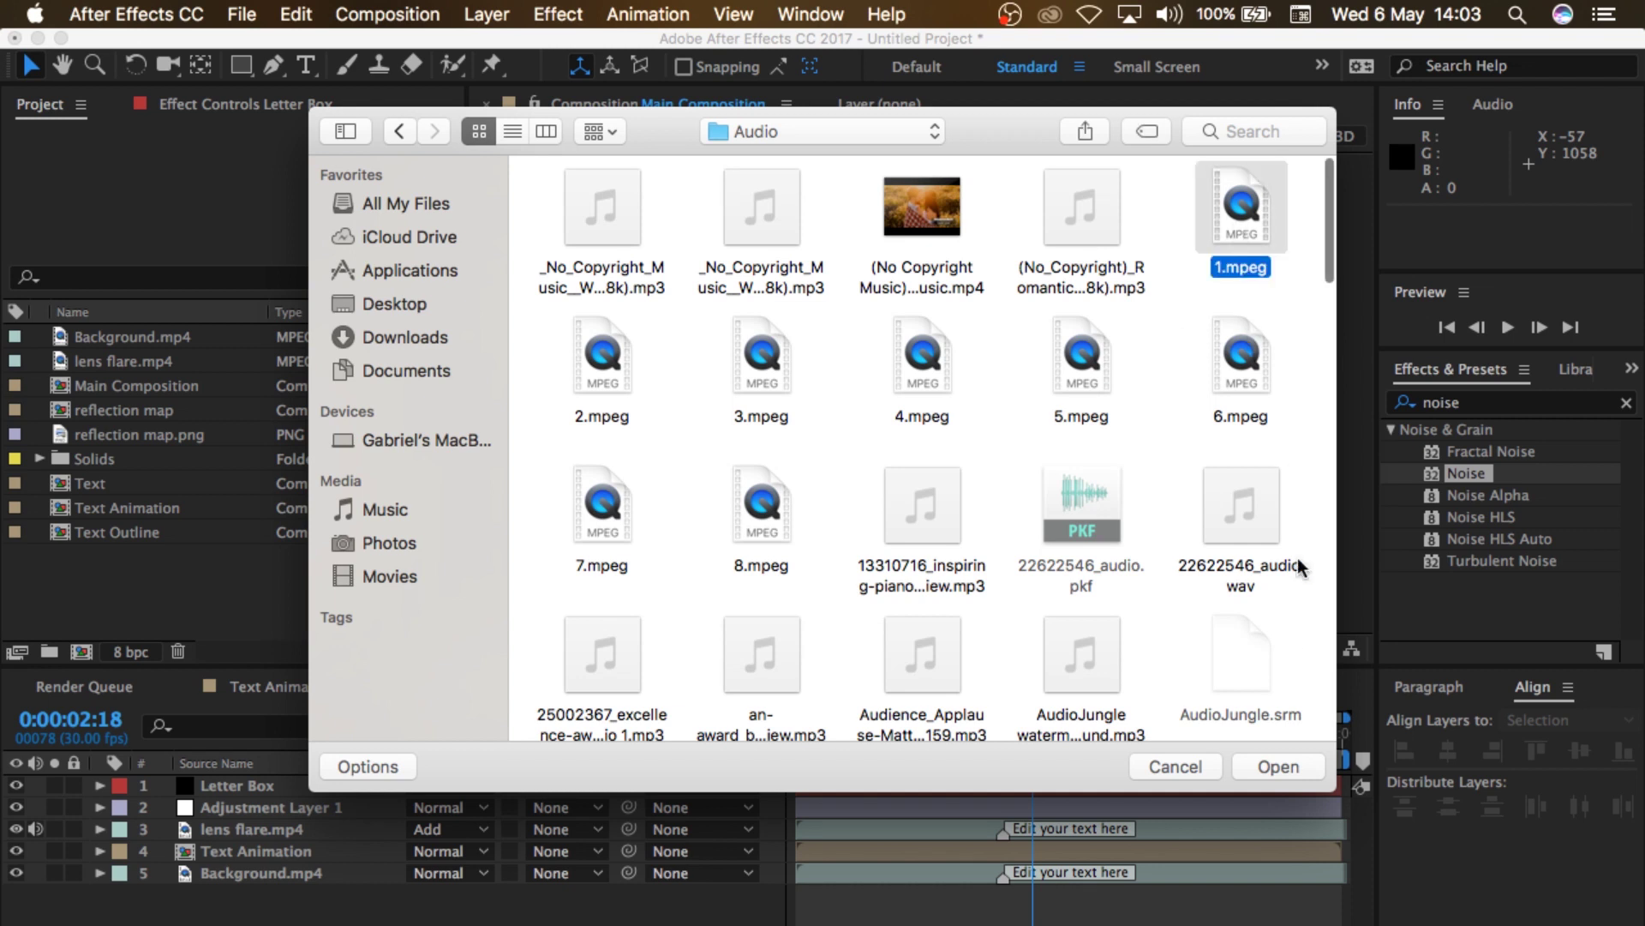
click(1258, 767)
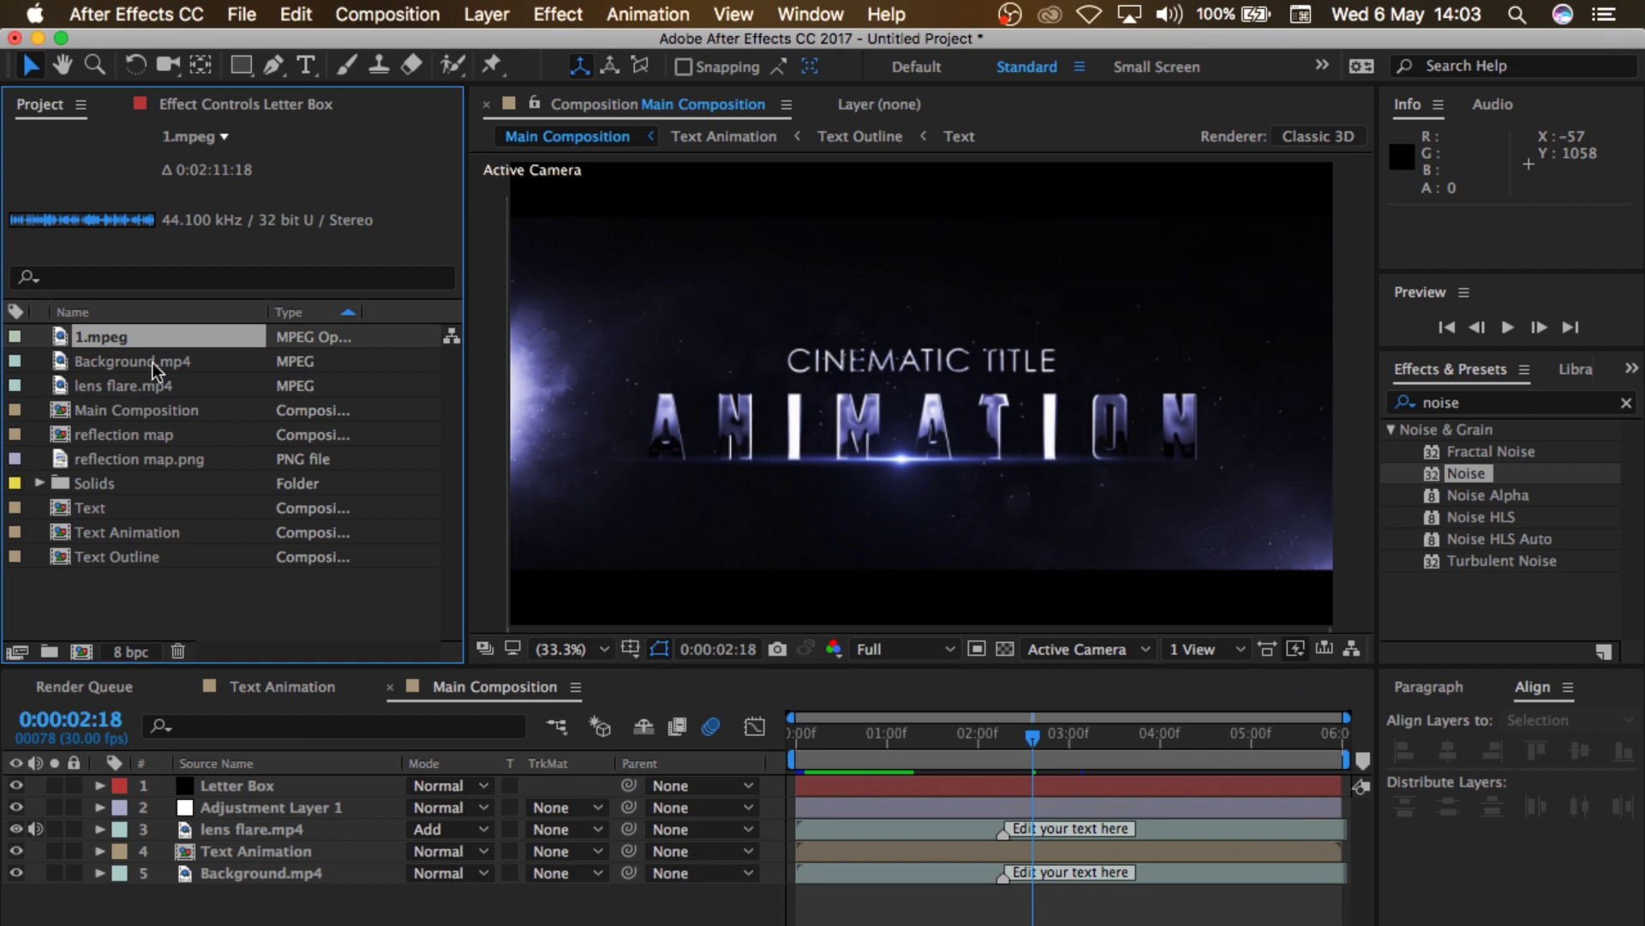
drag(156, 343, 253, 921)
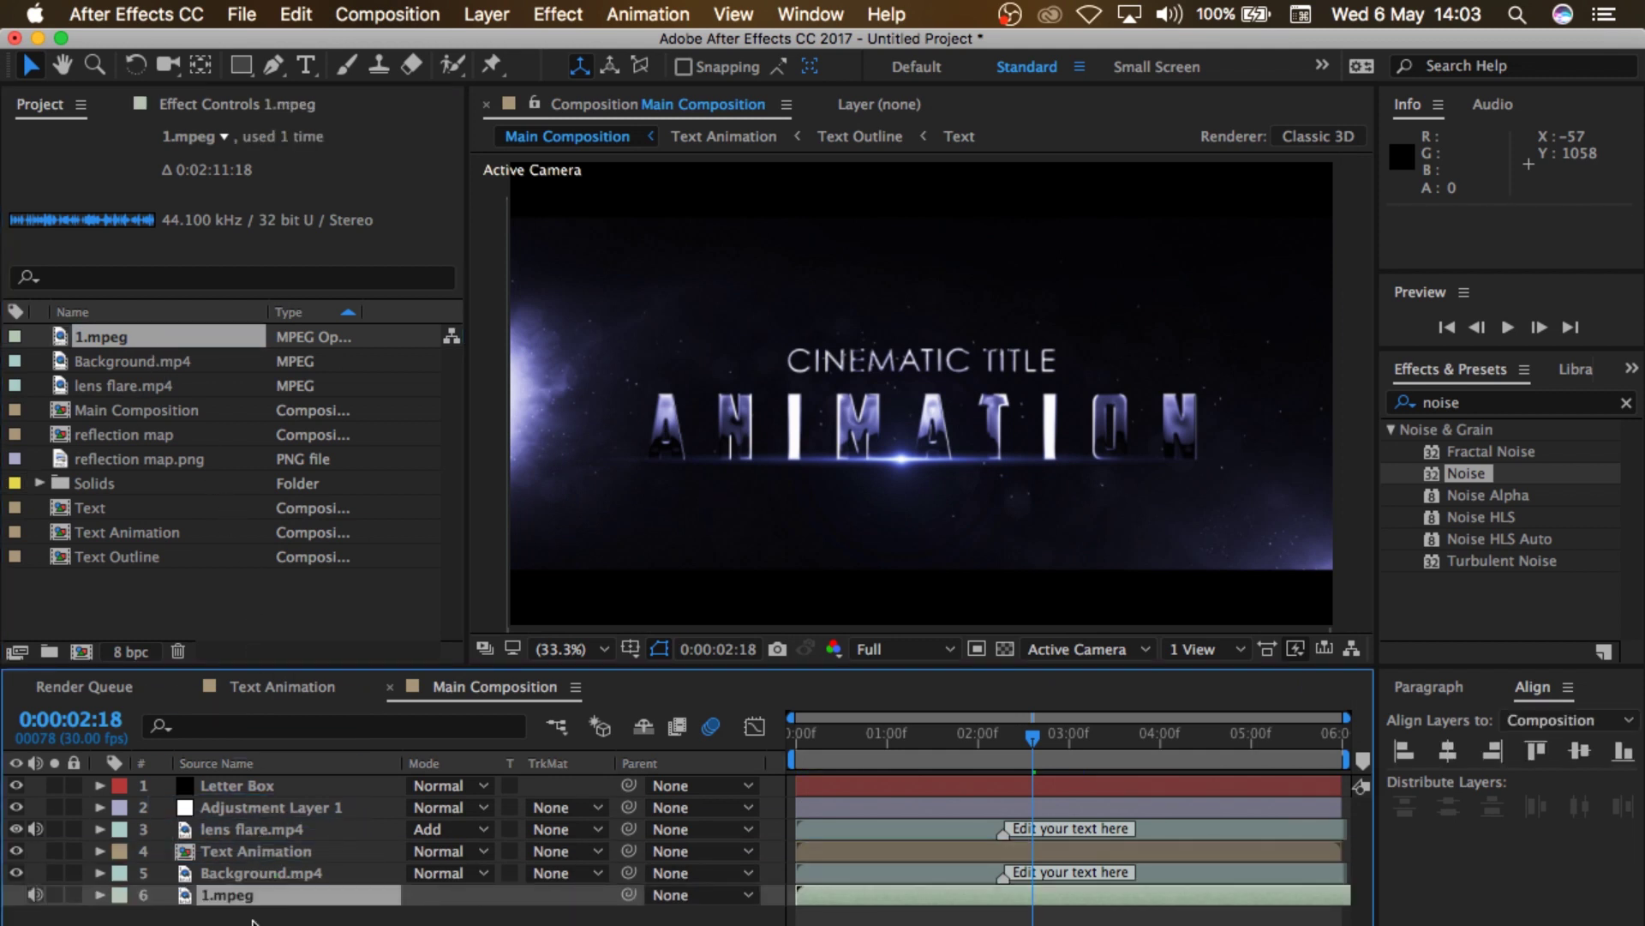